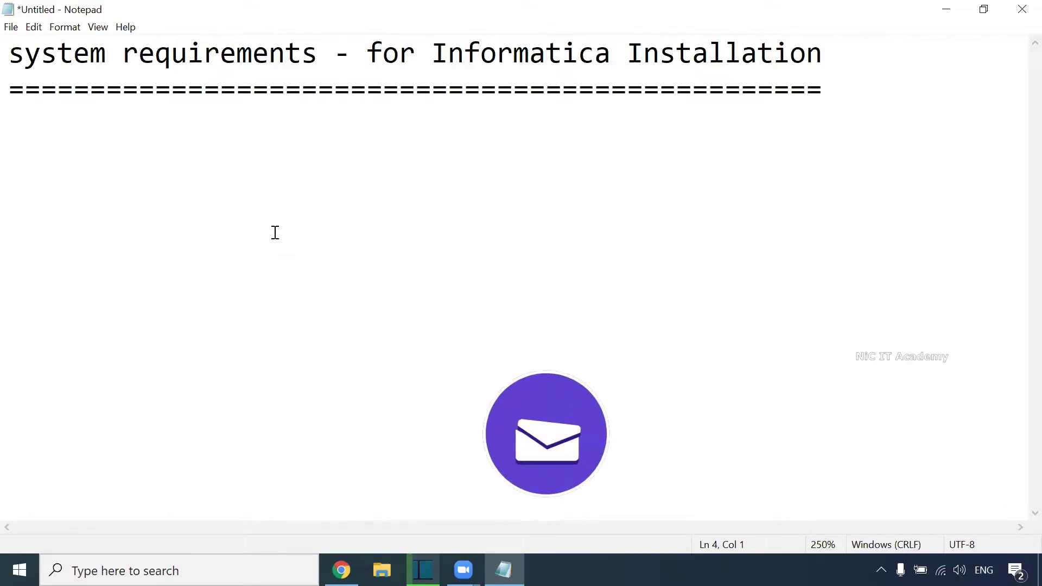
Step: List the requirements '50GB space', 'Windows 8/10/11 - 64 bit OS' and '6GB RAM / 8GB RAM (4GB RAM )' on separate lines
text(50GB sp)
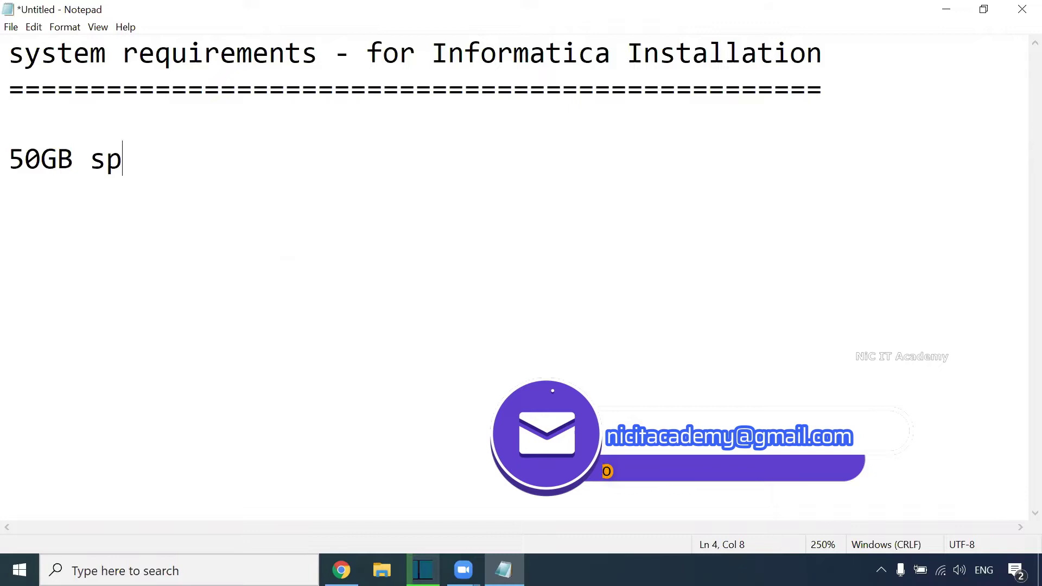
text(ace)
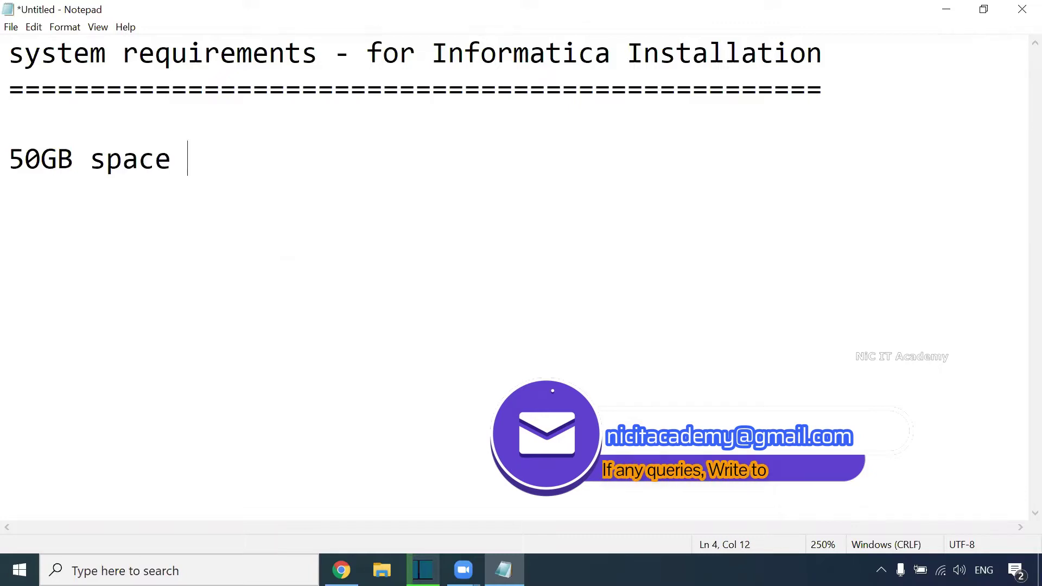
key(Return)
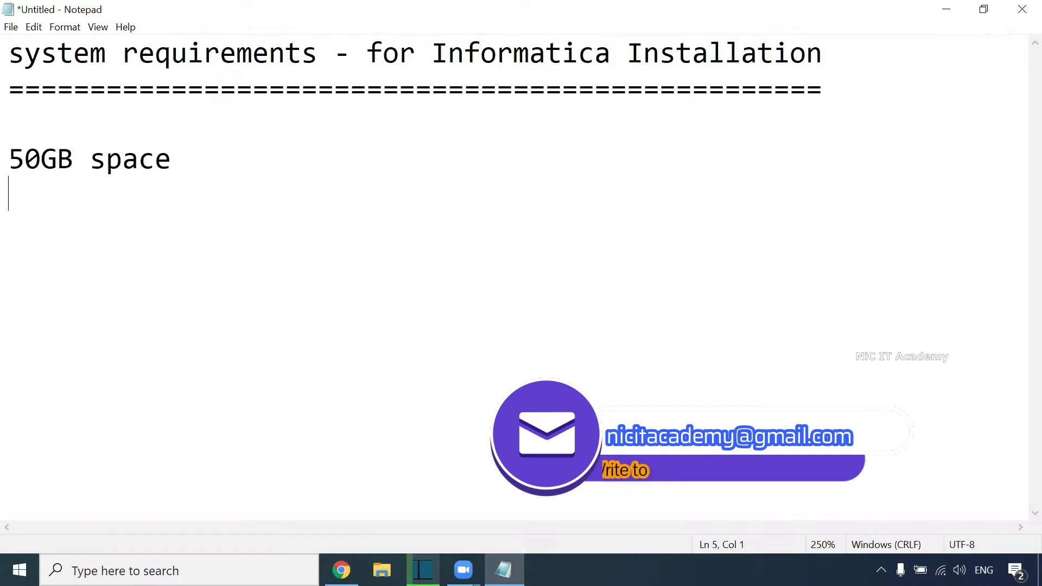
text(Windows 8/1)
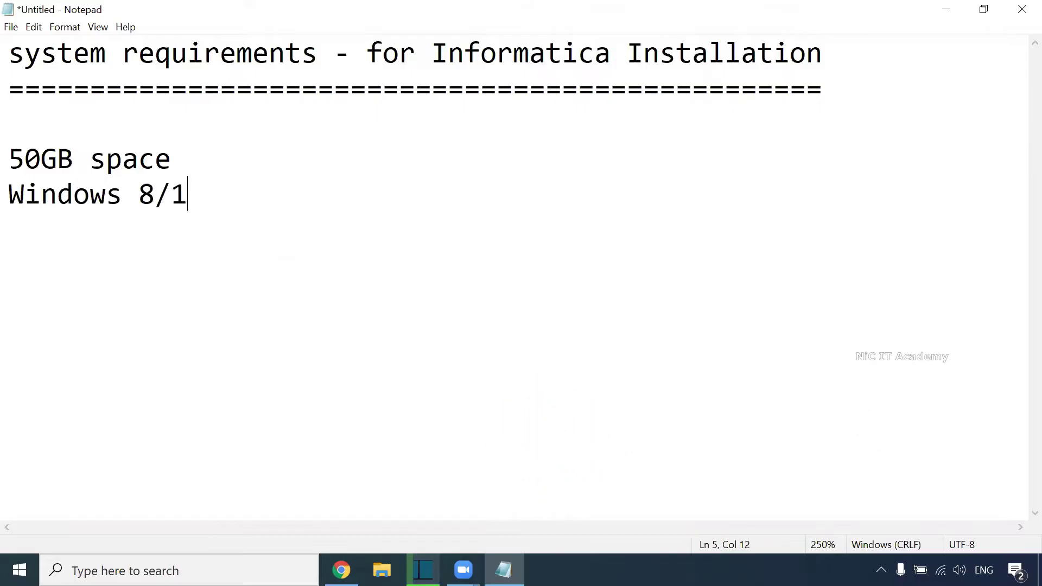
text(0/11 - 64 bit OS)
key(Return)
text(^)
key(BackSpace)
text(6GB RAM)
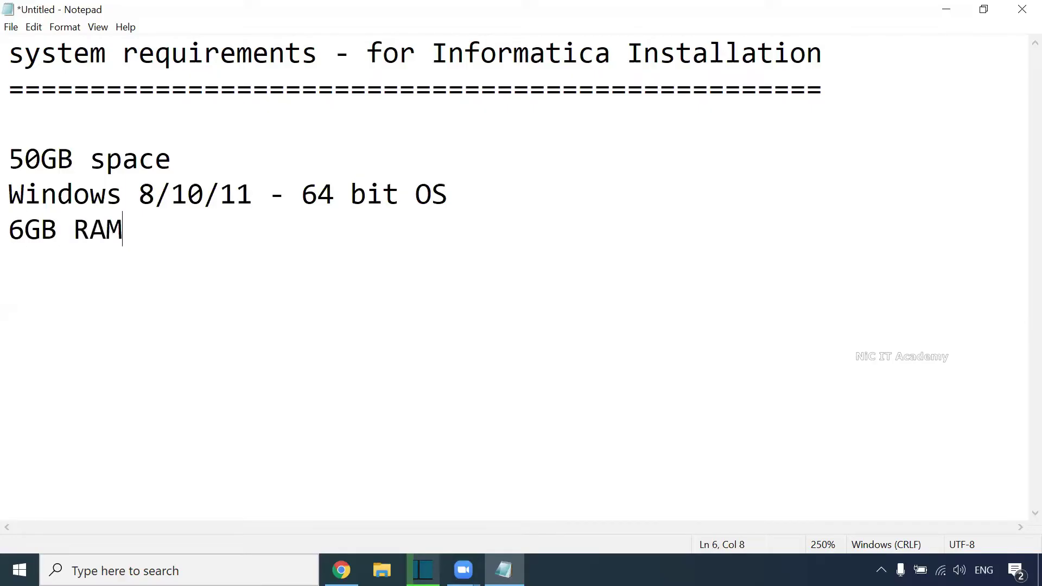
text( / 8GB RAM )
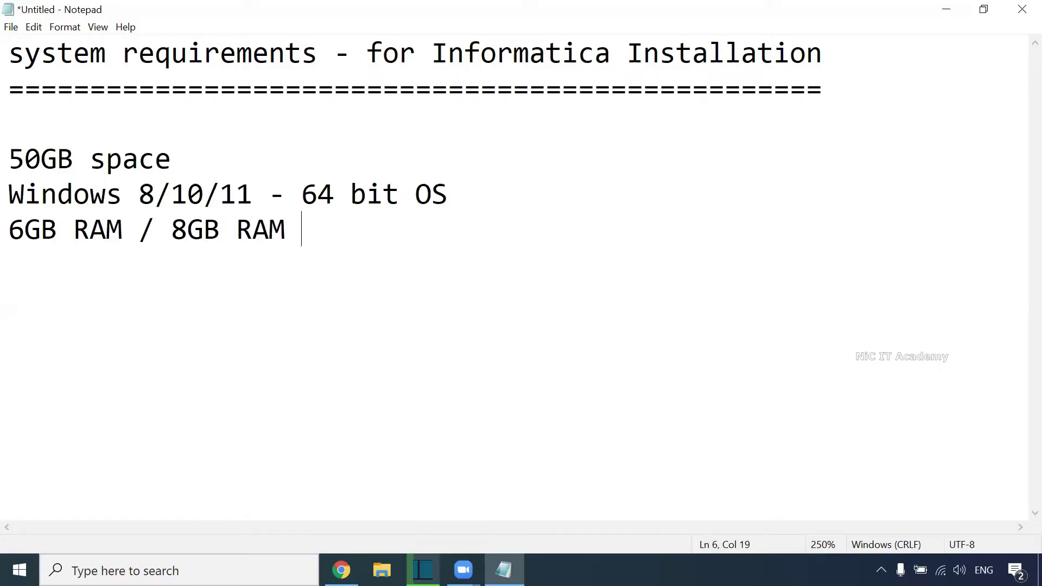
text((4G)
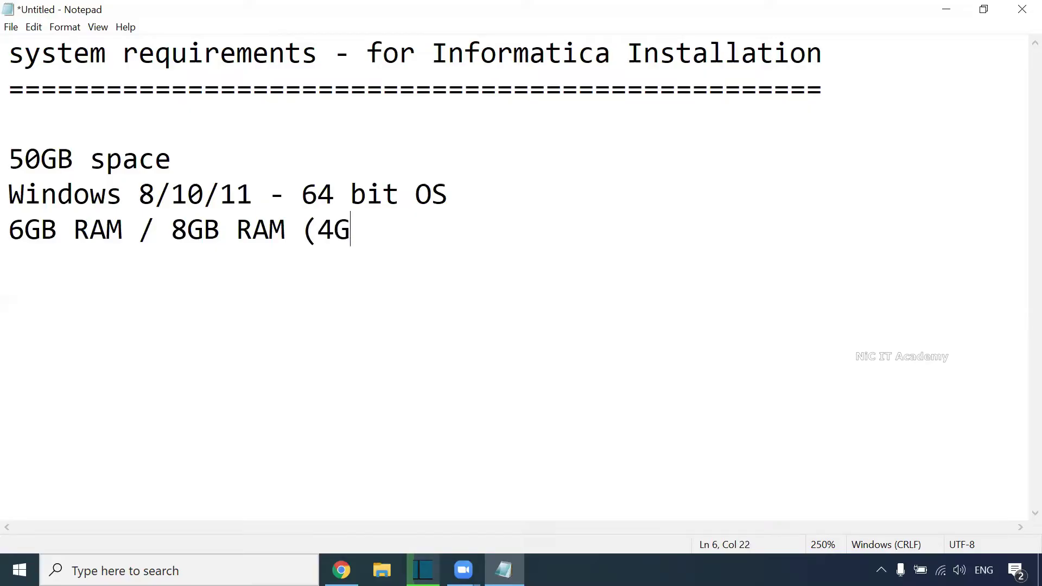
text(B RAM)
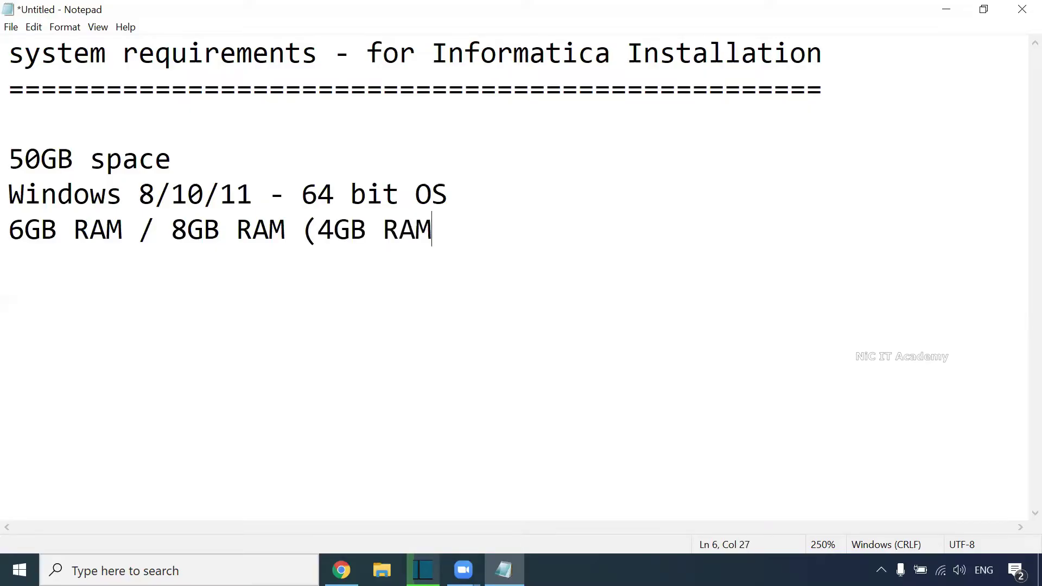
text( ))
Step: Add a blank line after the RAM requirement, then switch to the Informatica 10.4 Installation folder
key(Return)
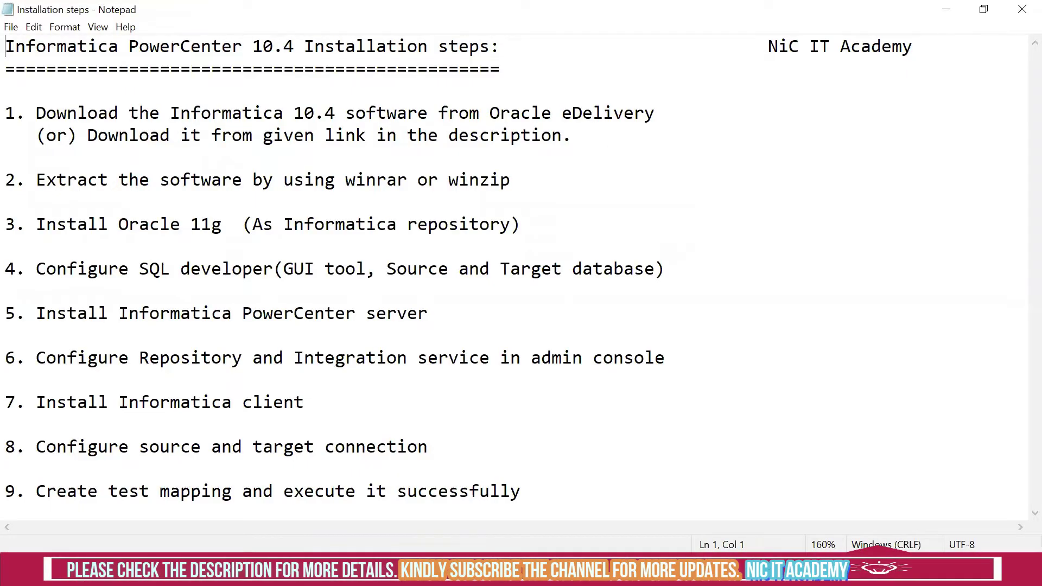
key(alt+Tab)
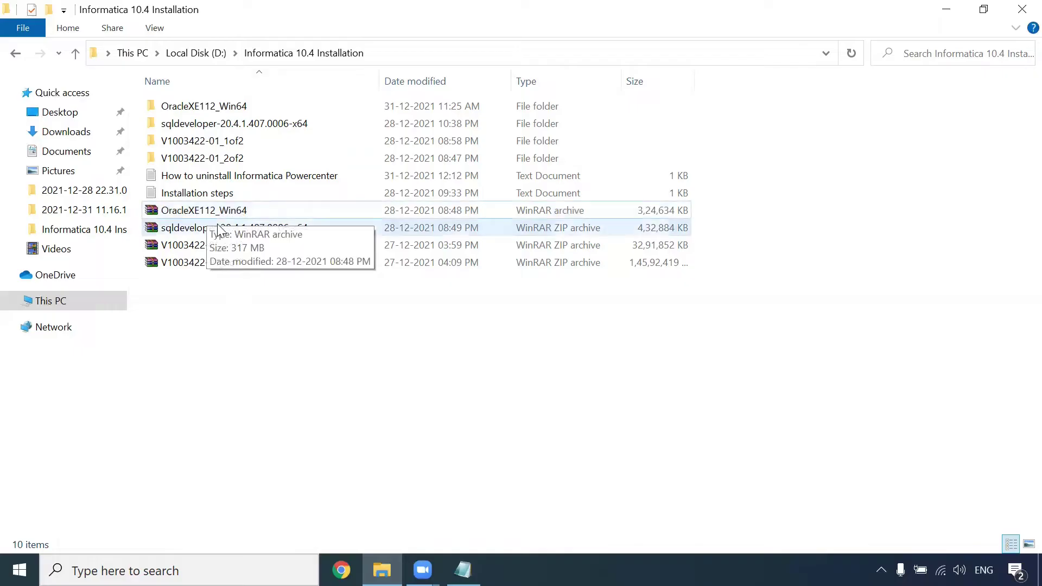
Step: Select the sqldeveloper zip and then the OracleXE112_Win64 archive in the installation folder
click(195, 232)
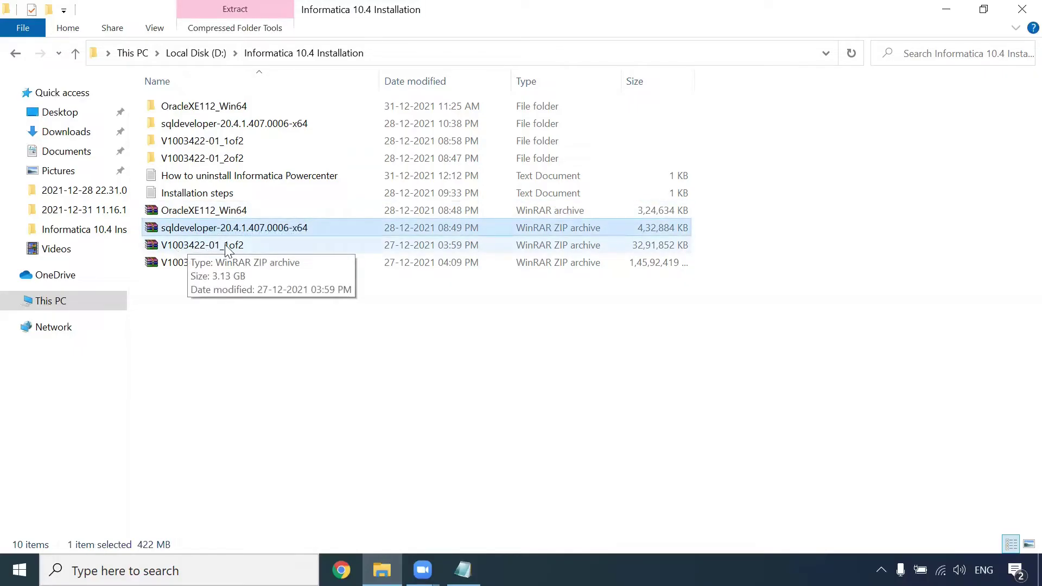
click(219, 213)
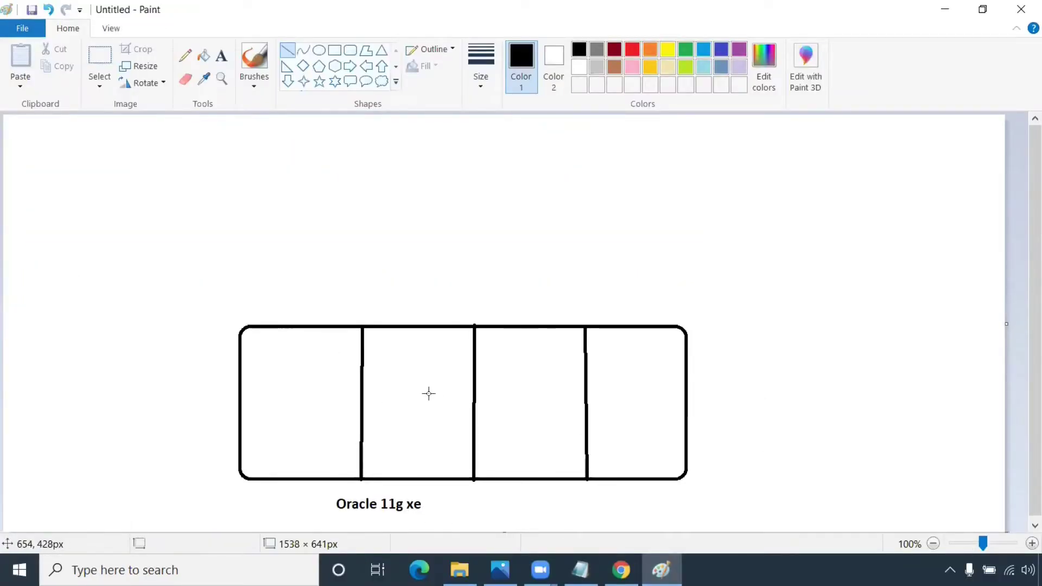
Step: Add red SYSTEM and HR text labels above the first columns of the diagram
click(220, 58)
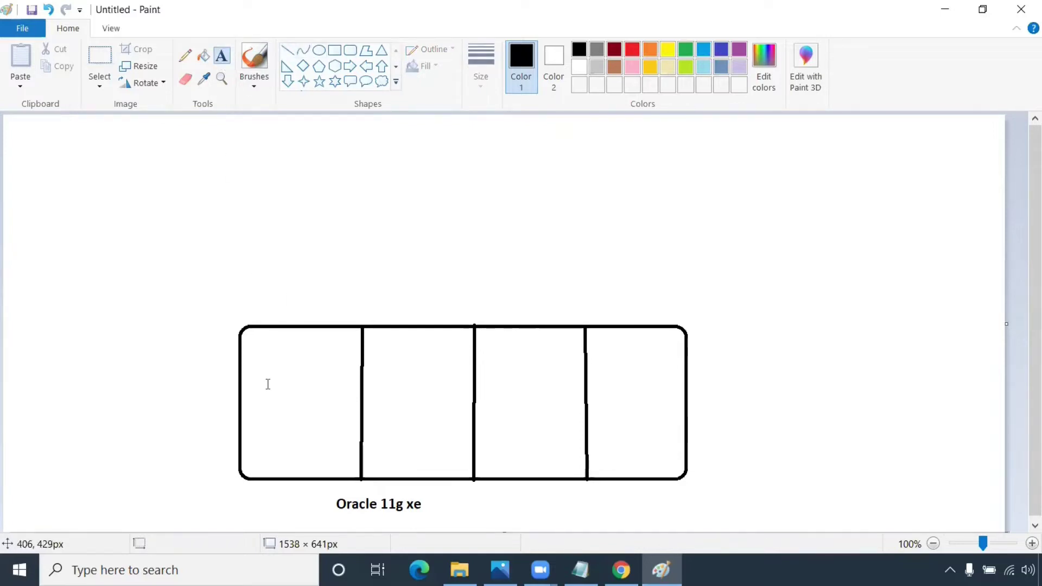
click(267, 307)
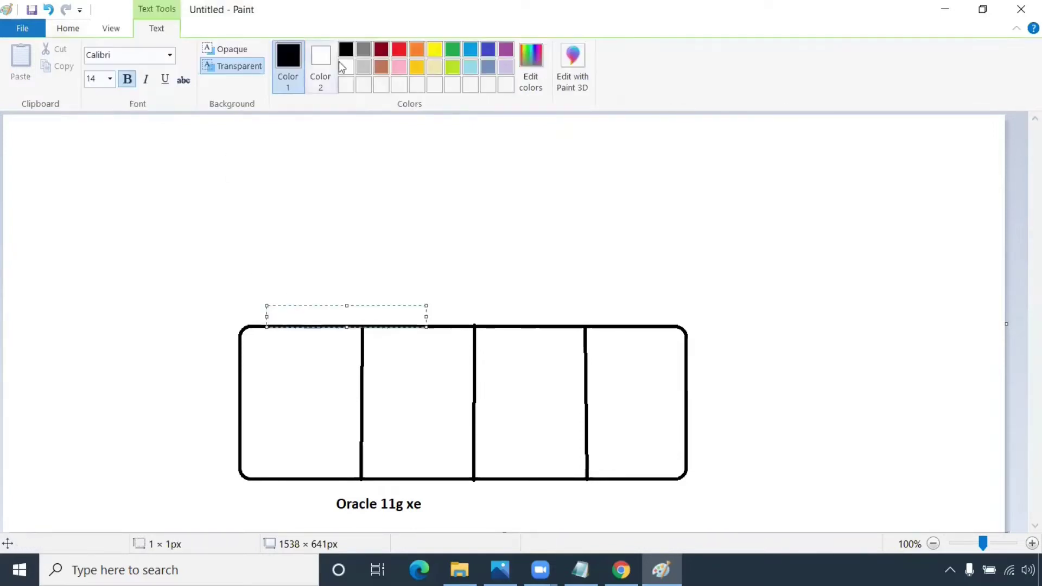
click(401, 50)
text(SYSTEM)
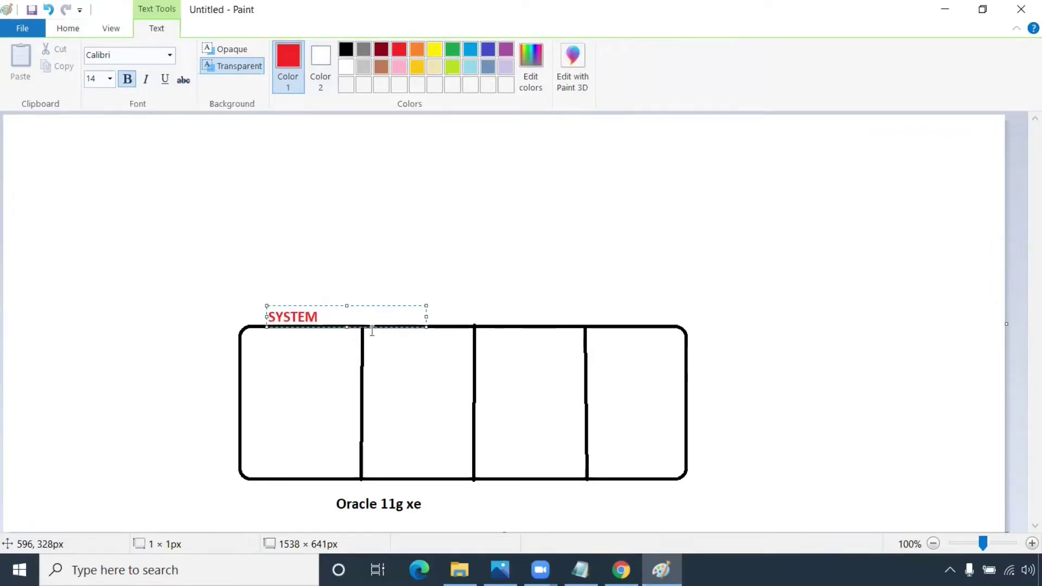
click(396, 312)
click(396, 313)
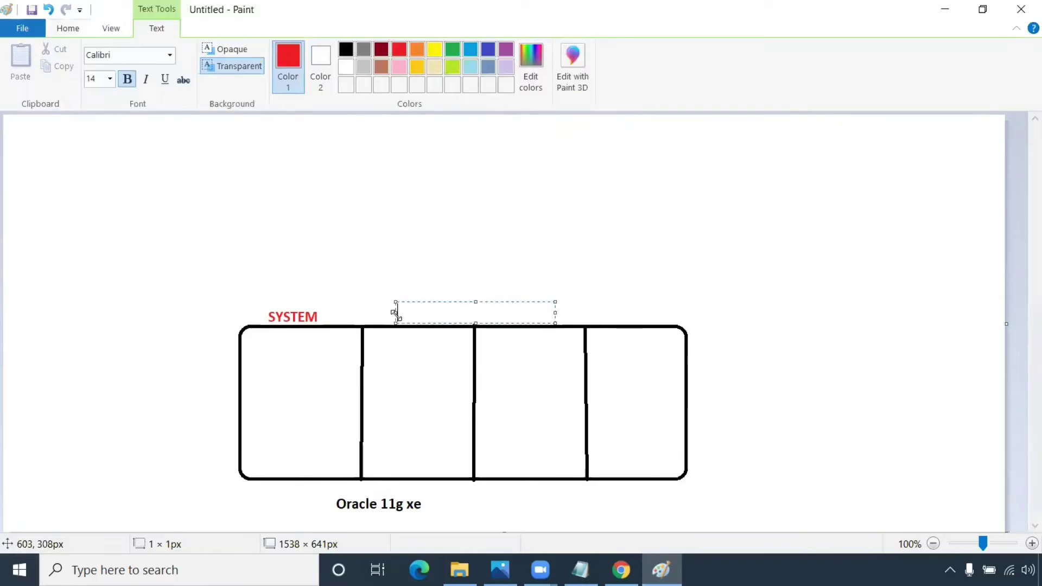
text(HR)
drag(453, 302, 560, 301)
click(390, 314)
Step: Add a black INFA label and a green CORE label above the fourth column, finishing the Target label
click(390, 312)
click(344, 55)
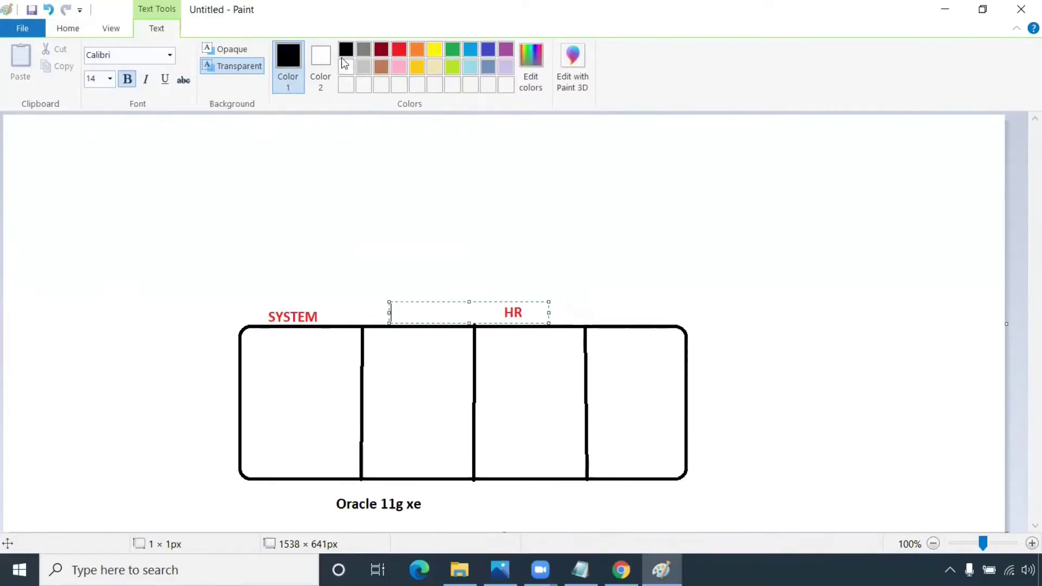
text(INF)
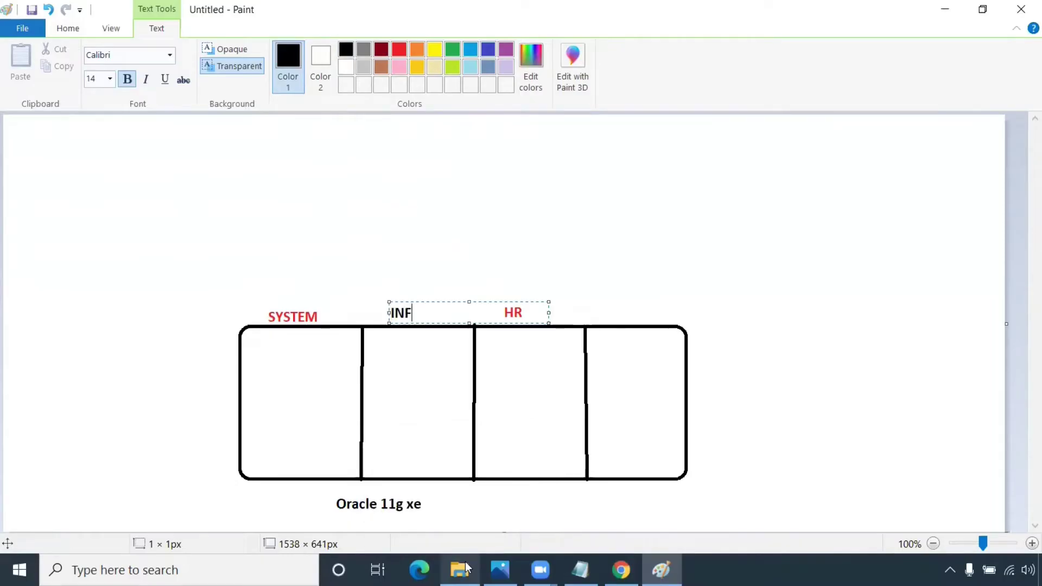
text(A)
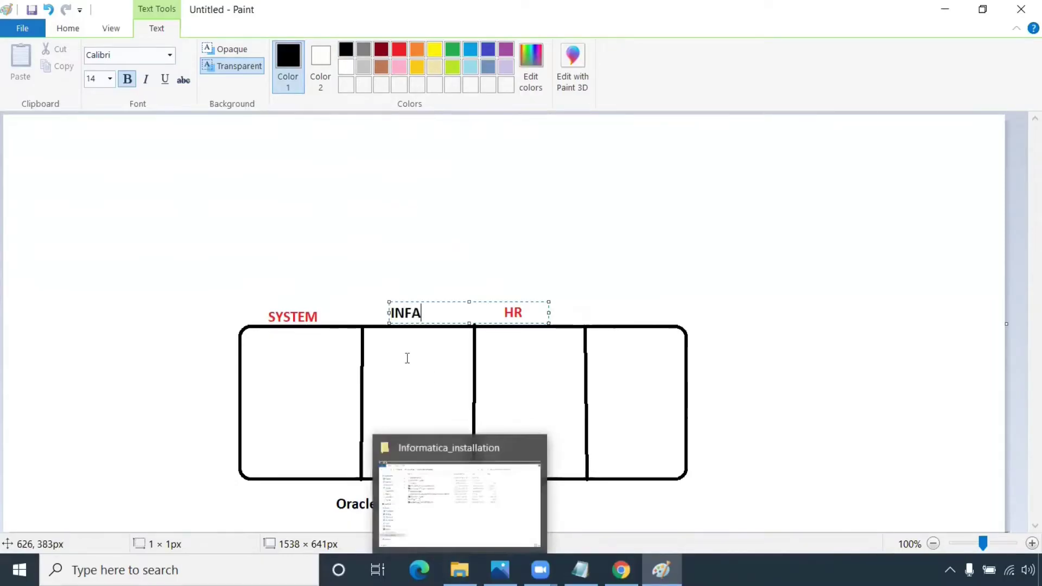
click(608, 312)
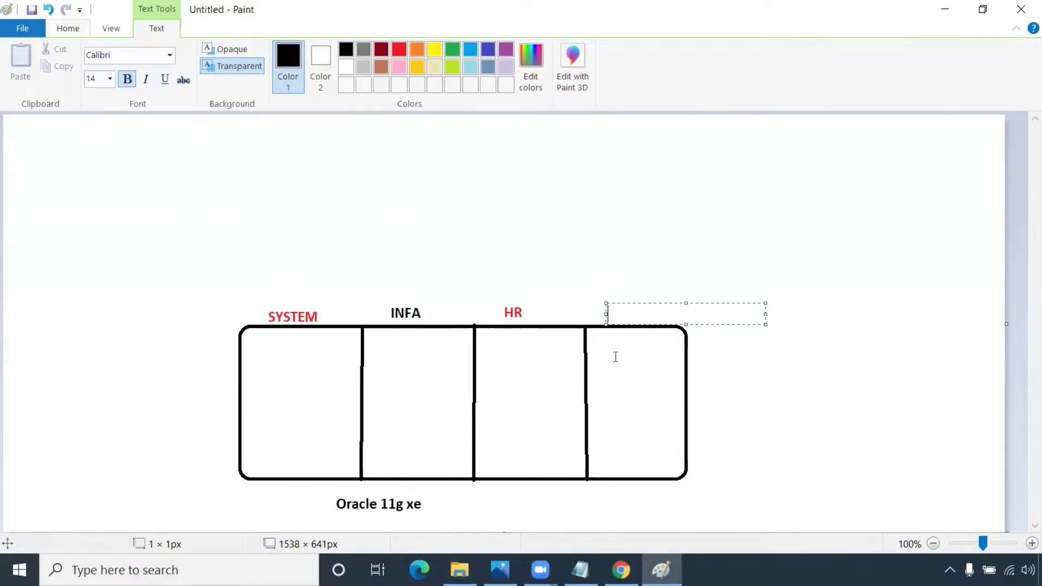
text(CORE)
drag(641, 314, 607, 314)
click(453, 50)
click(848, 278)
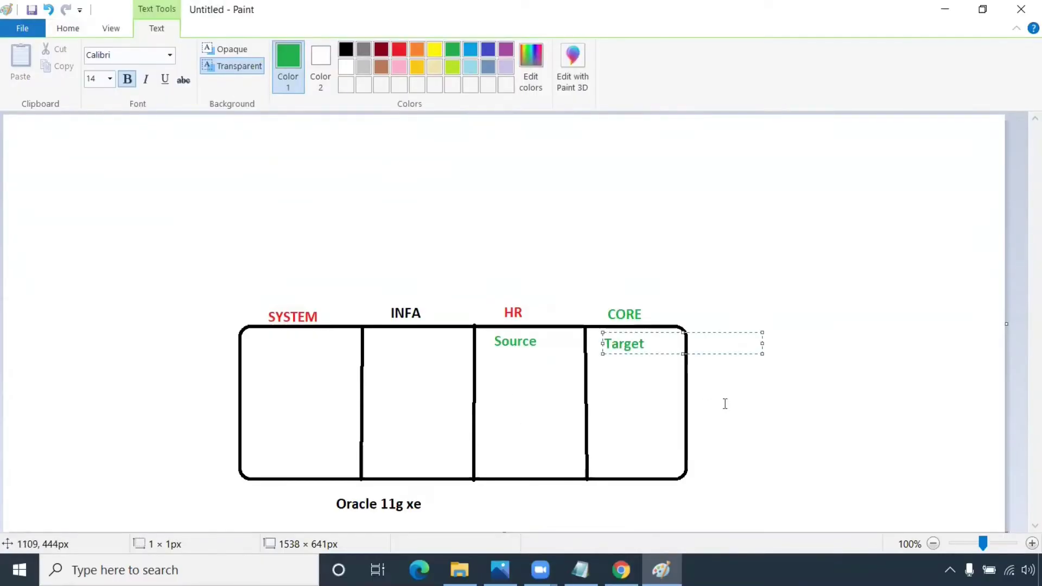
click(749, 389)
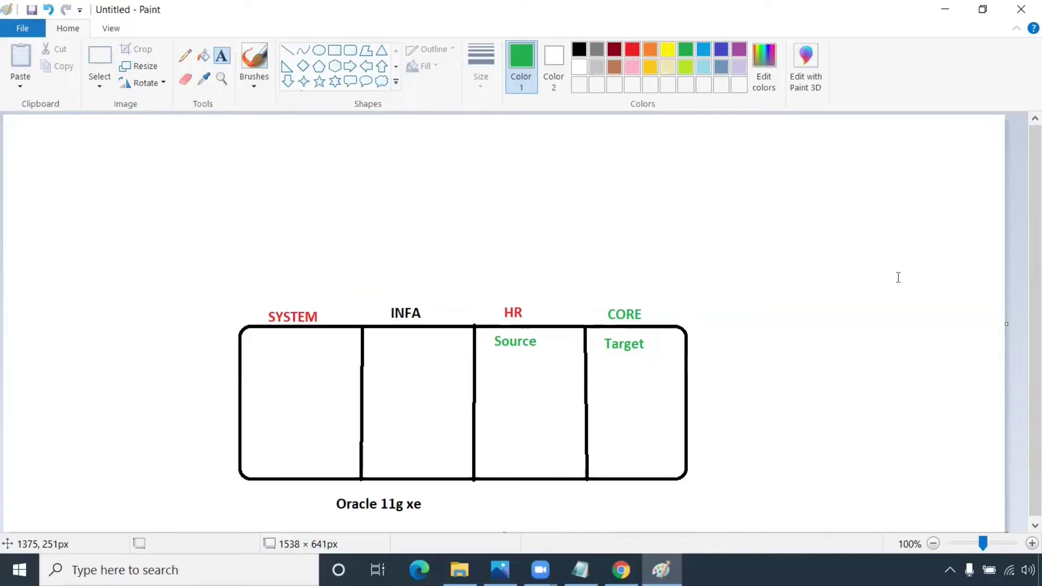
Step: Write 'Oracle metadata' with 'table' beneath it in black inside the SYSTEM column
click(254, 359)
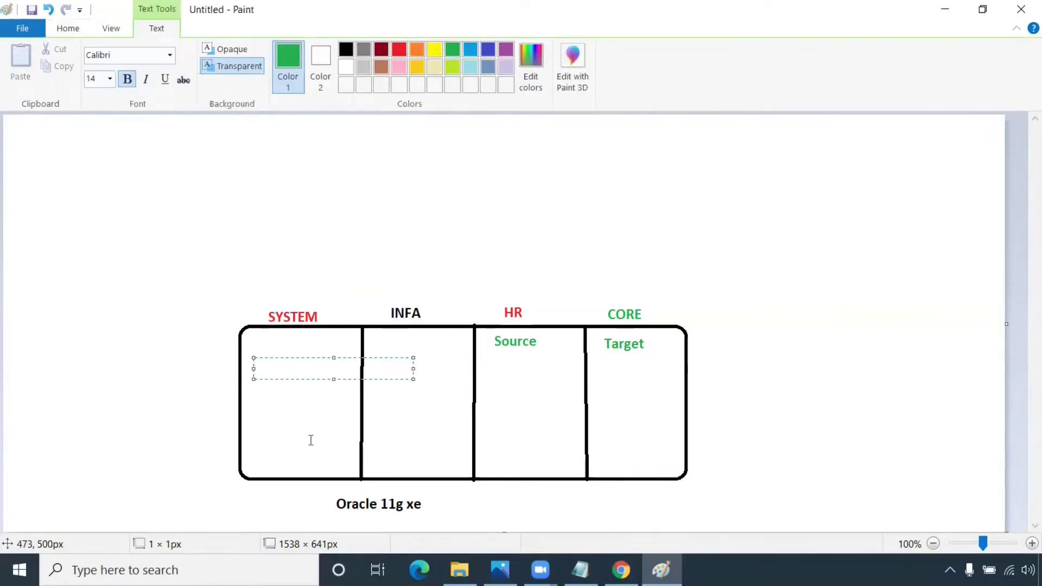
click(346, 49)
text(Orac)
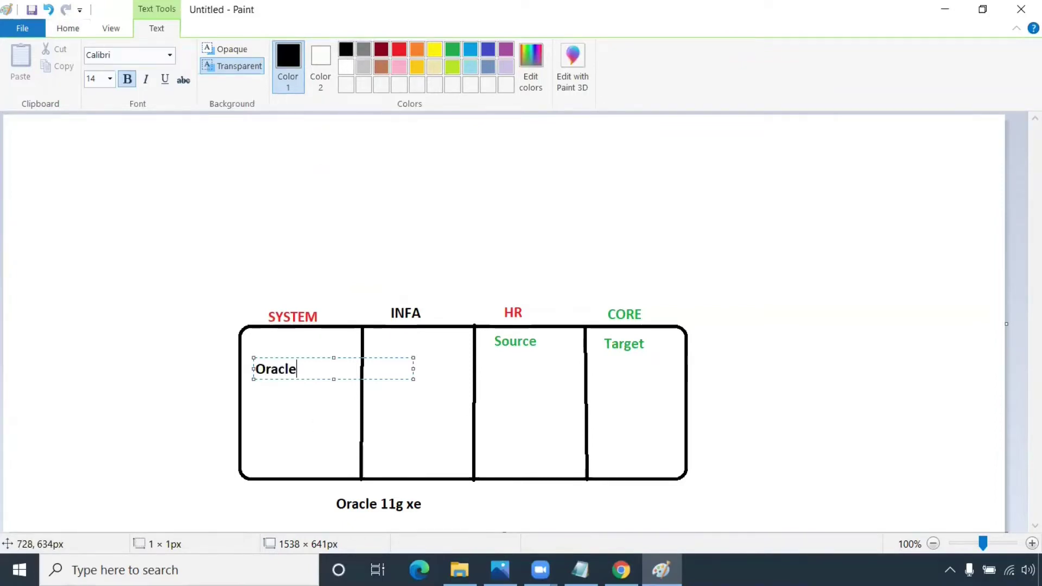
text(le metadata)
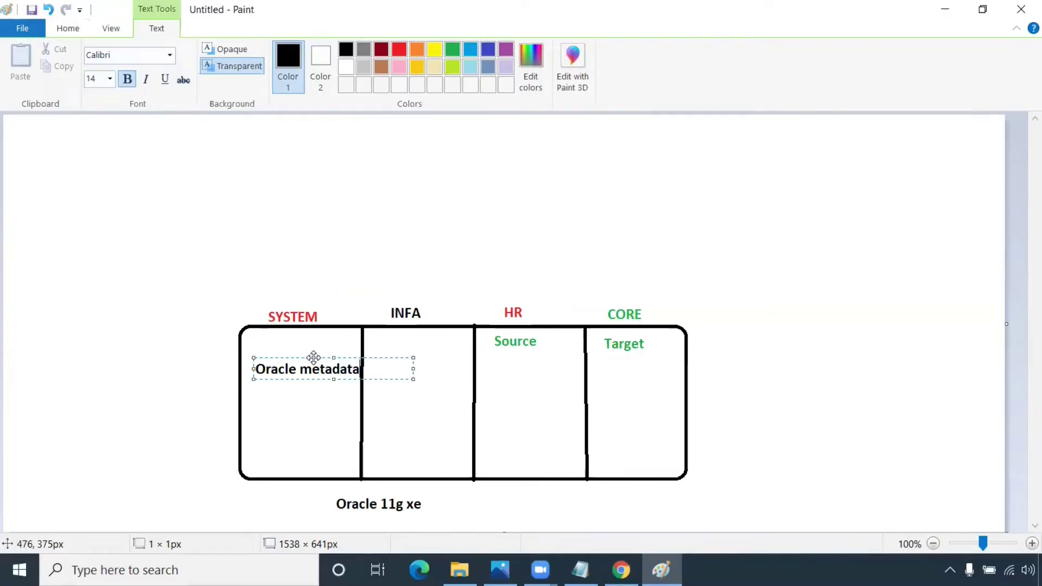
drag(310, 358, 307, 357)
click(282, 389)
click(280, 382)
text(tables)
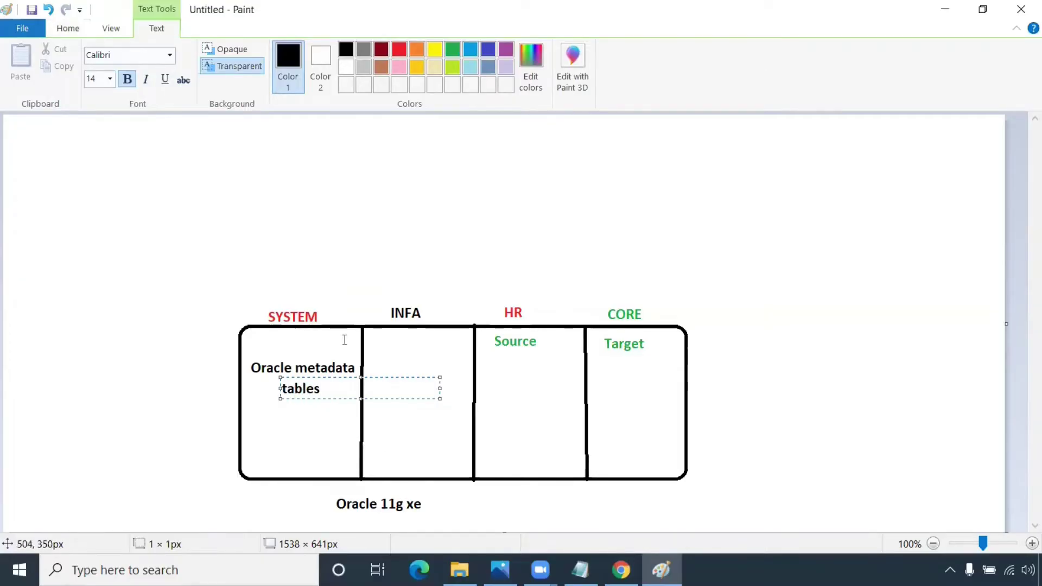
click(398, 362)
Step: Write 'Informatica metadata tables' on three lines inside the INFA column
click(380, 358)
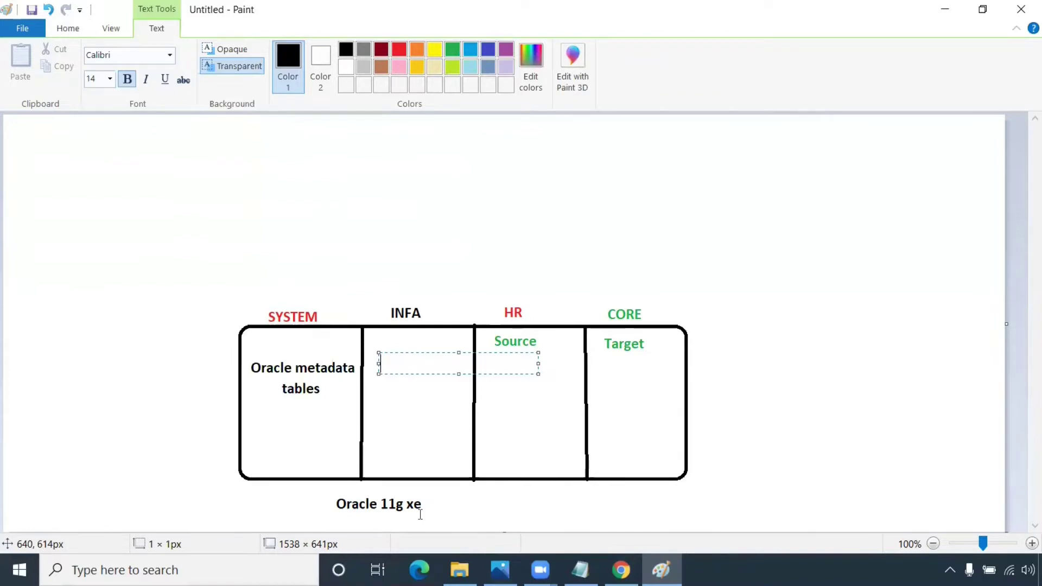
text(Informat)
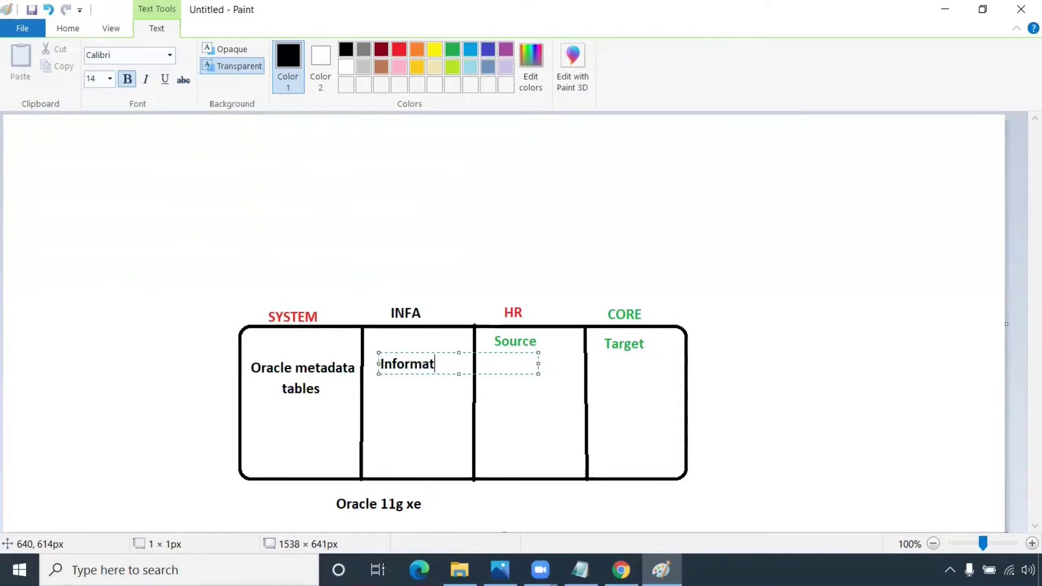
text(ica)
key(Return)
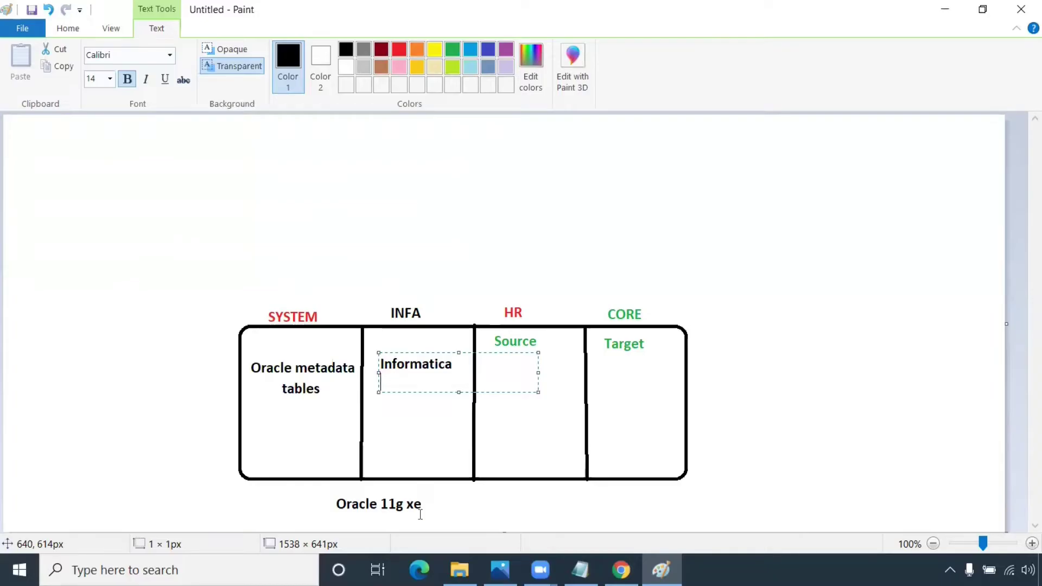
text(metadata)
key(Return)
text(tables)
click(545, 454)
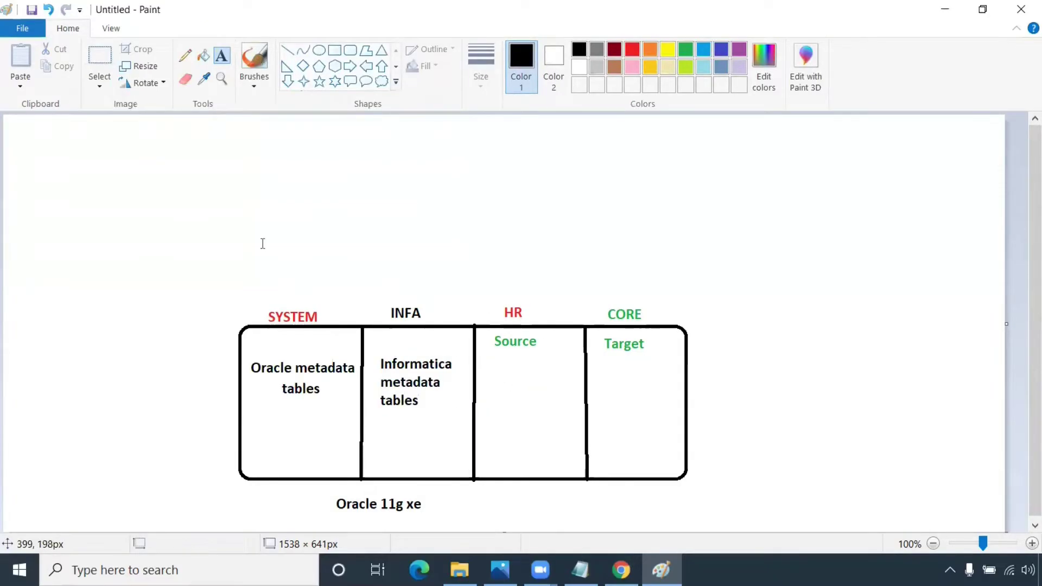
Step: Circle HR and CORE with the Pencil and draw an arrow between them through a box
click(185, 55)
mouse_move(510, 291)
mouse_down()
mouse_move(494, 302)
mouse_move(533, 290)
mouse_move(502, 294)
mouse_up()
drag(624, 295, 639, 319)
mouse_move(508, 300)
mouse_down()
mouse_move(532, 270)
mouse_move(577, 283)
mouse_move(577, 251)
mouse_move(550, 251)
mouse_up()
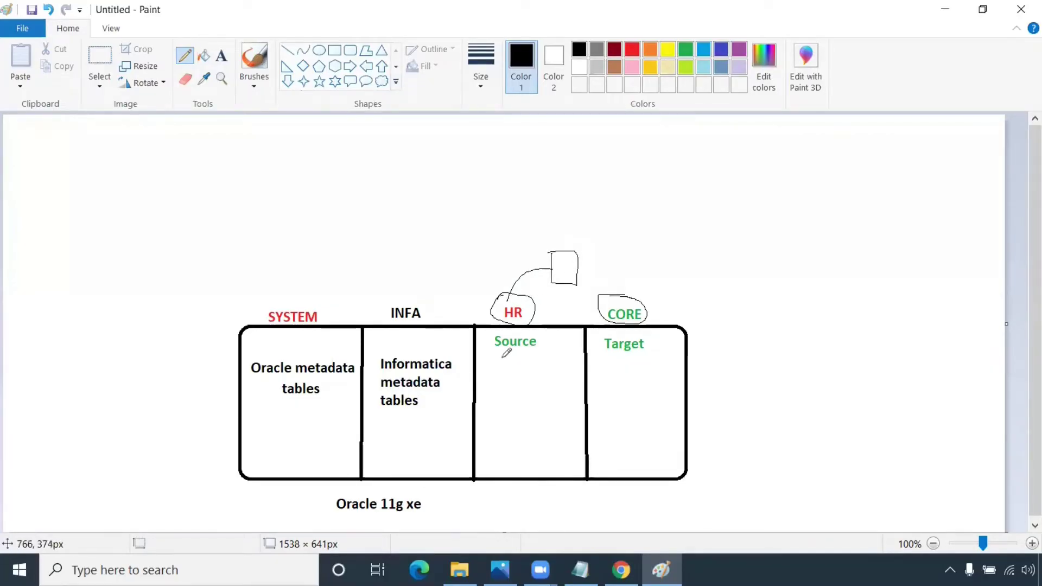
drag(578, 264, 622, 295)
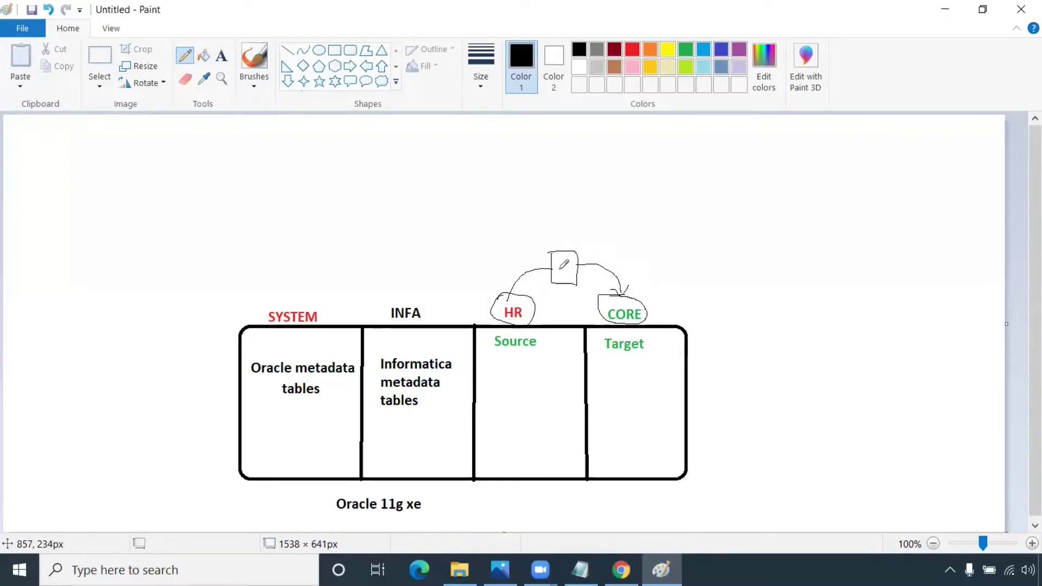
Step: Type 'employees' in orange under the Source column
click(222, 54)
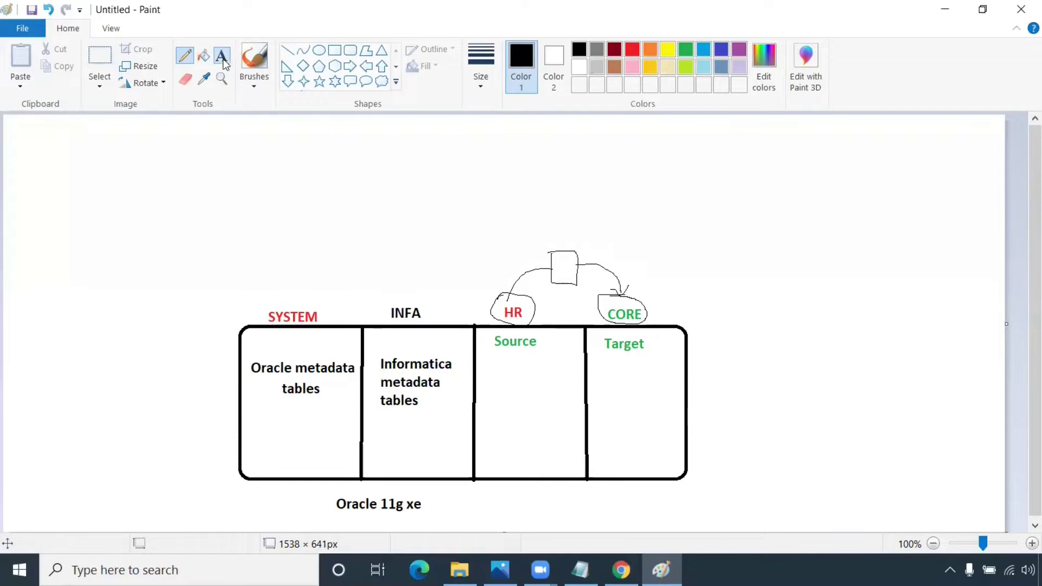
click(650, 50)
click(487, 367)
text(employees)
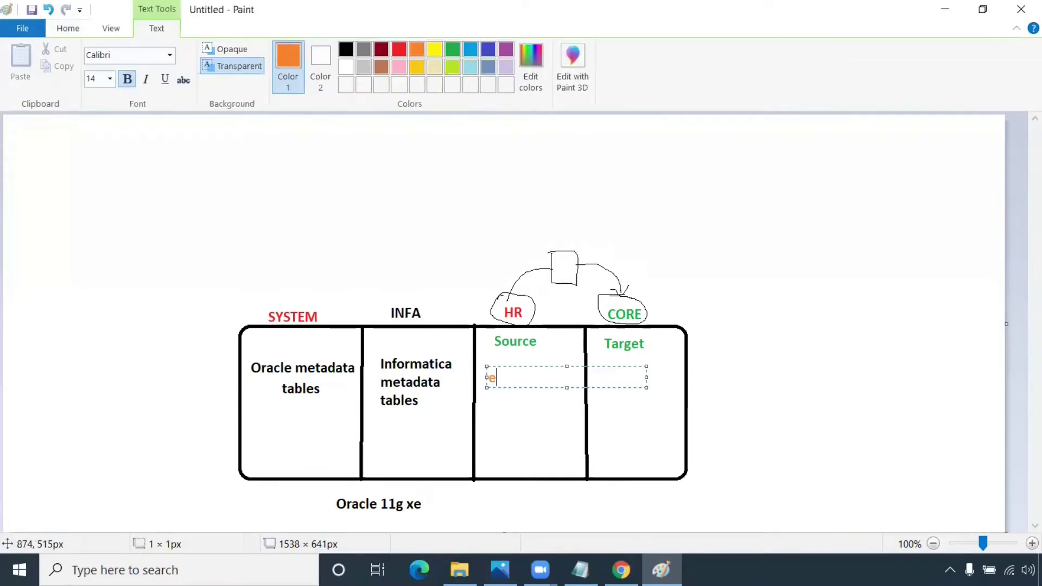
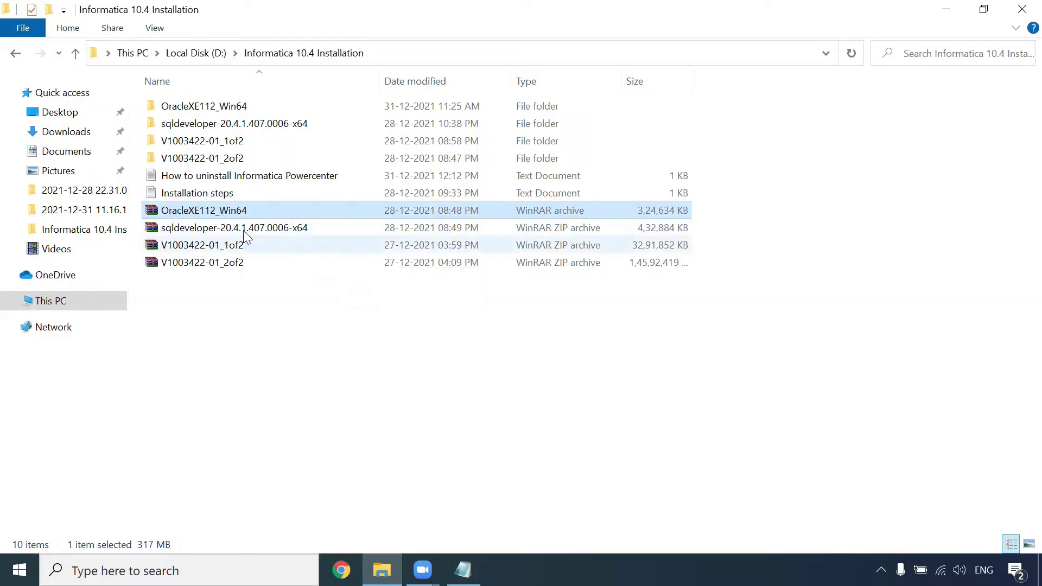
click(242, 229)
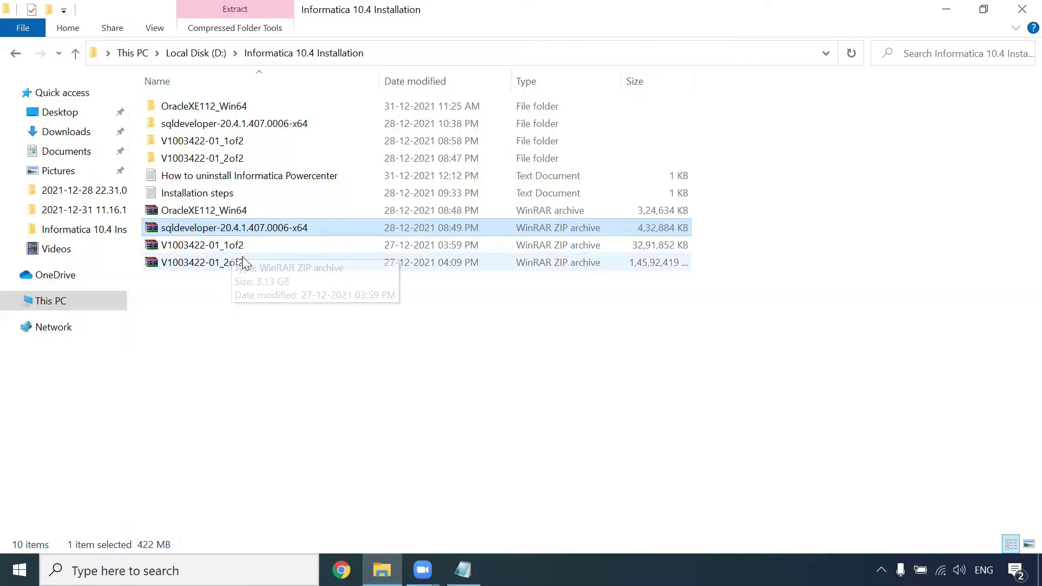
right_click(239, 215)
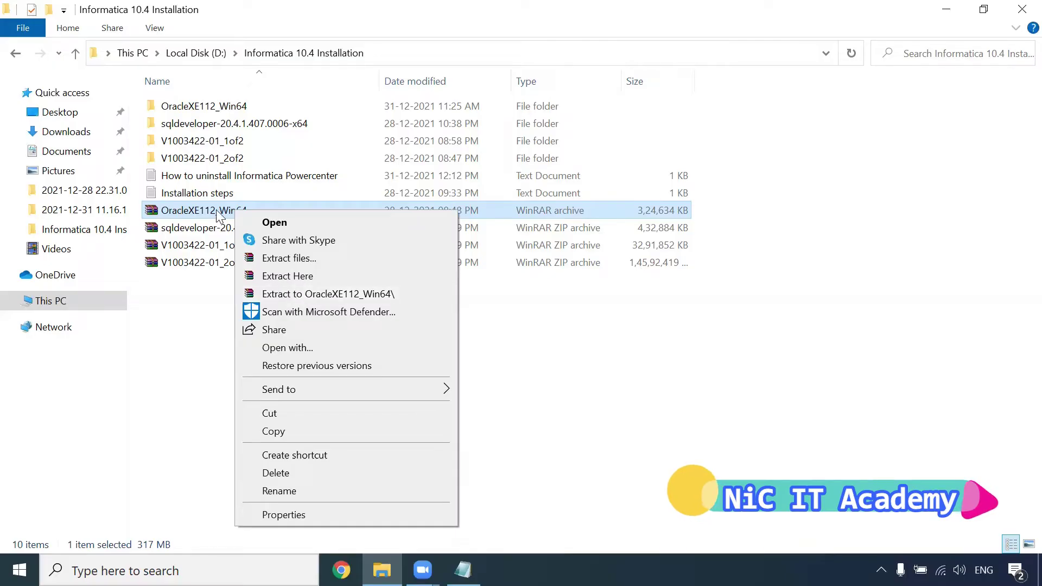
click(342, 570)
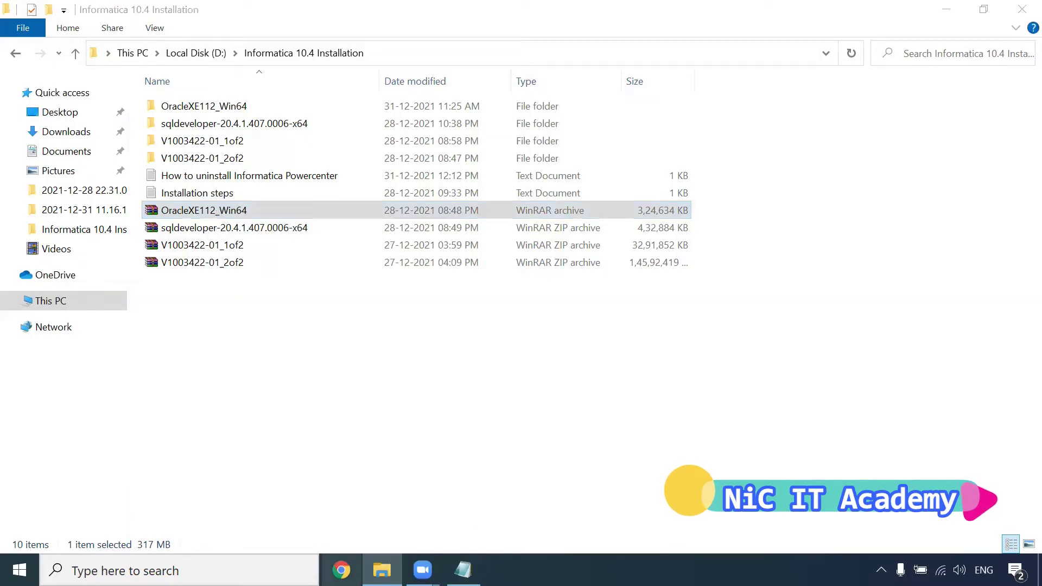
text(winrar download)
Step: Search for WinRAR, download the 64-bit installer from win-rar.com, then close Chrome
key(Return)
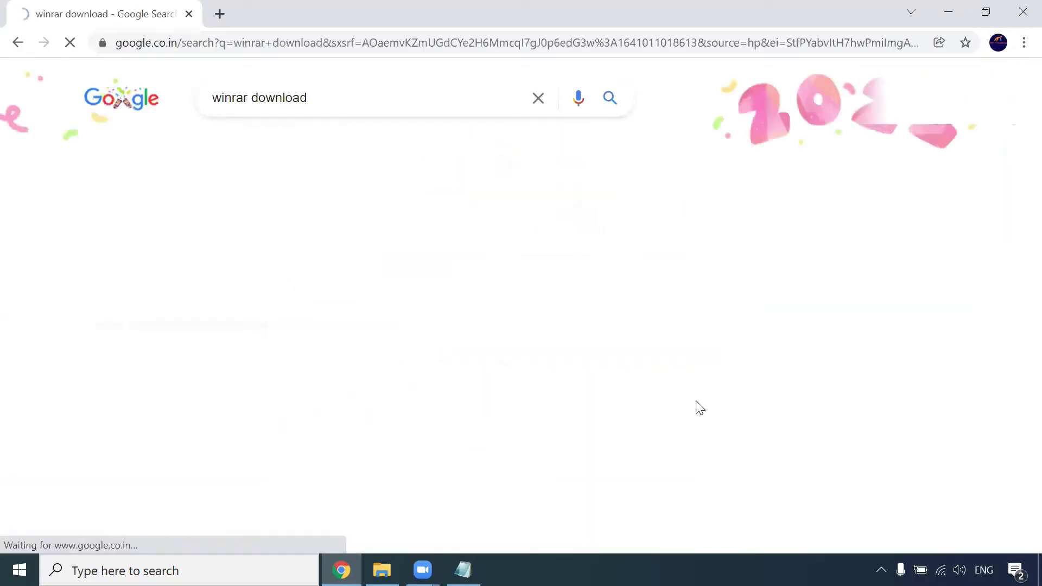
click(317, 242)
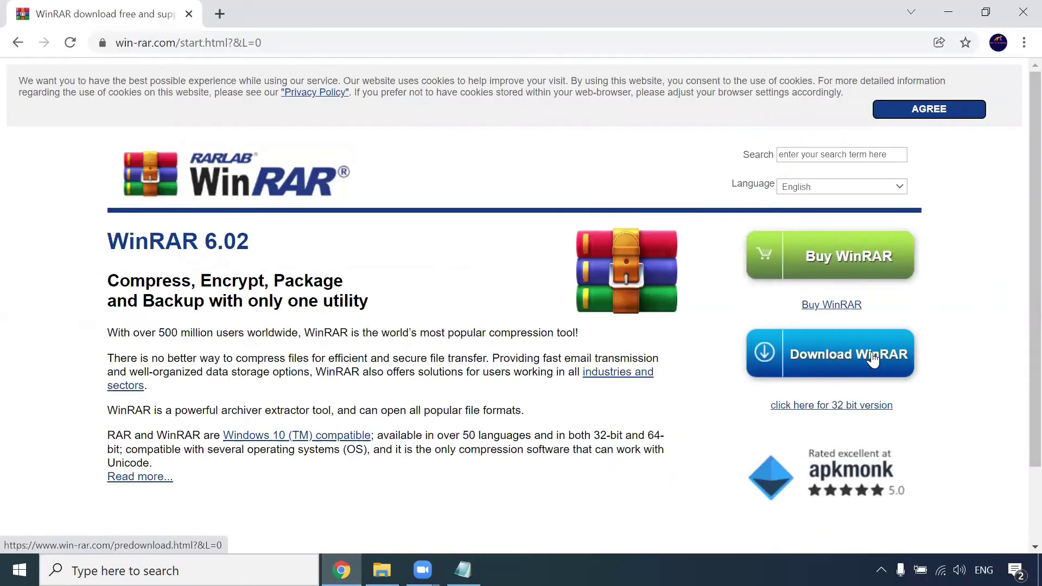
click(872, 355)
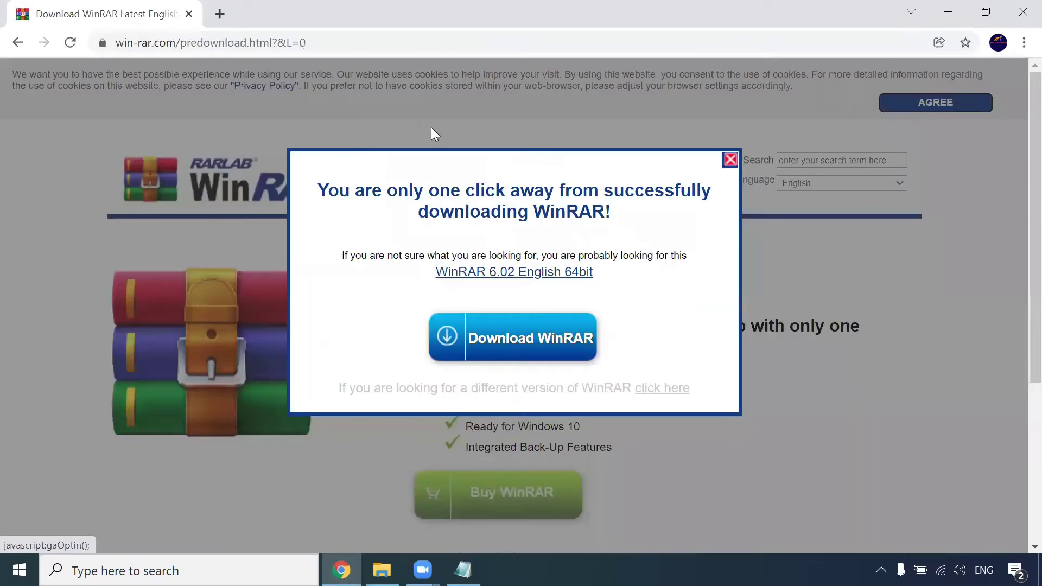
click(730, 160)
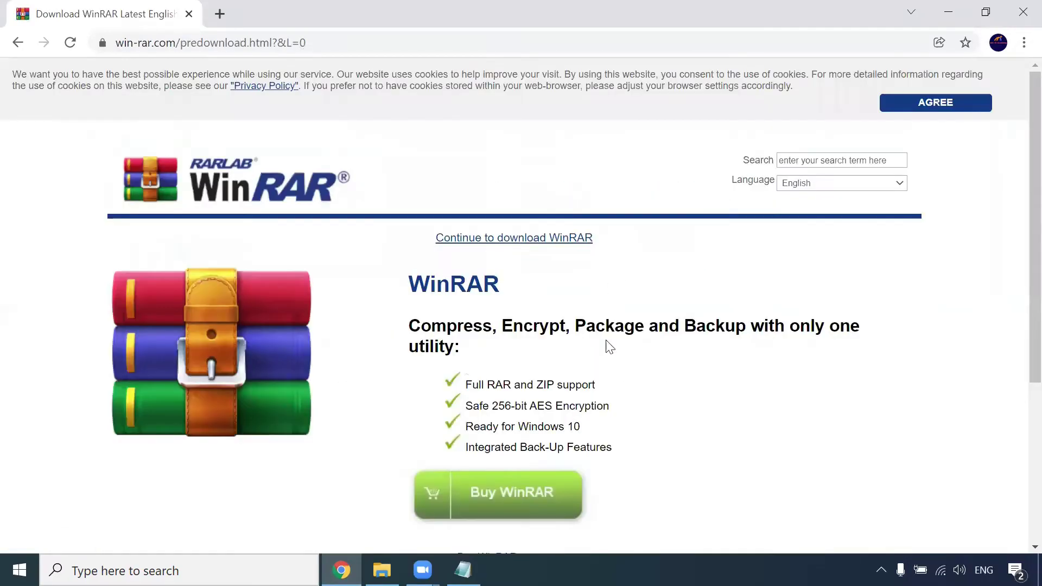
scroll(610, 348, down, 5)
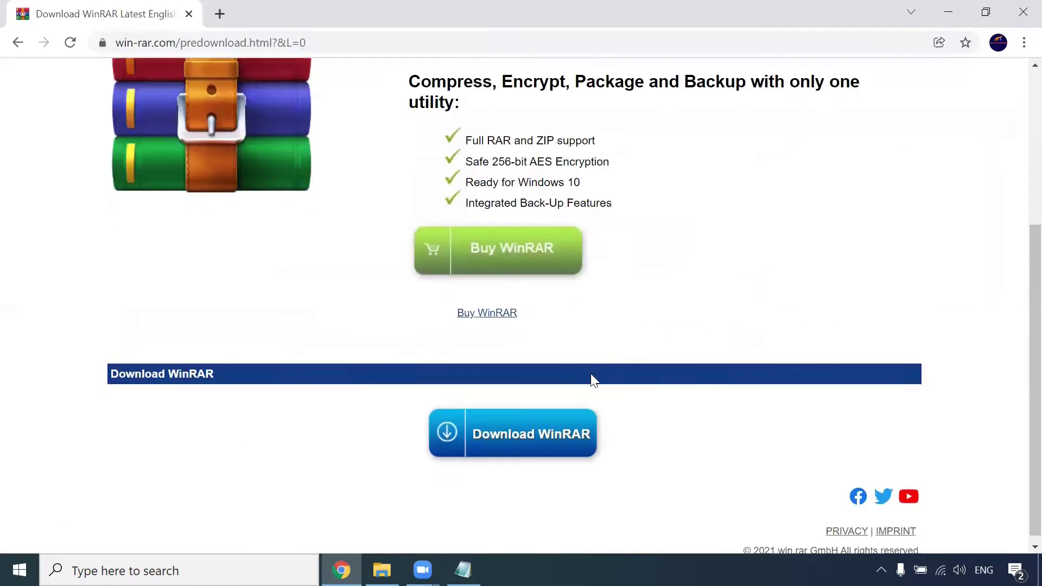
click(545, 435)
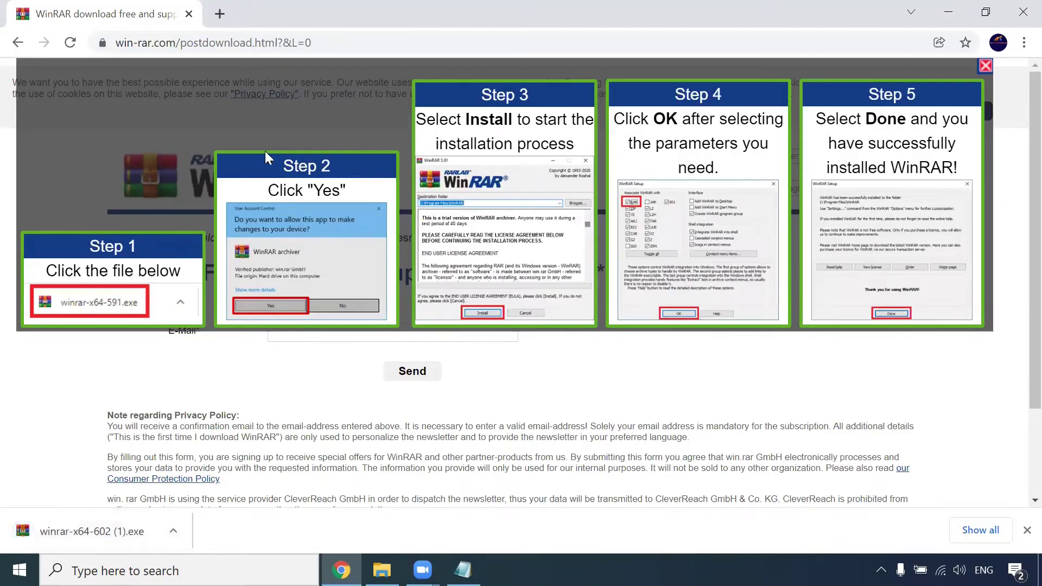
click(190, 16)
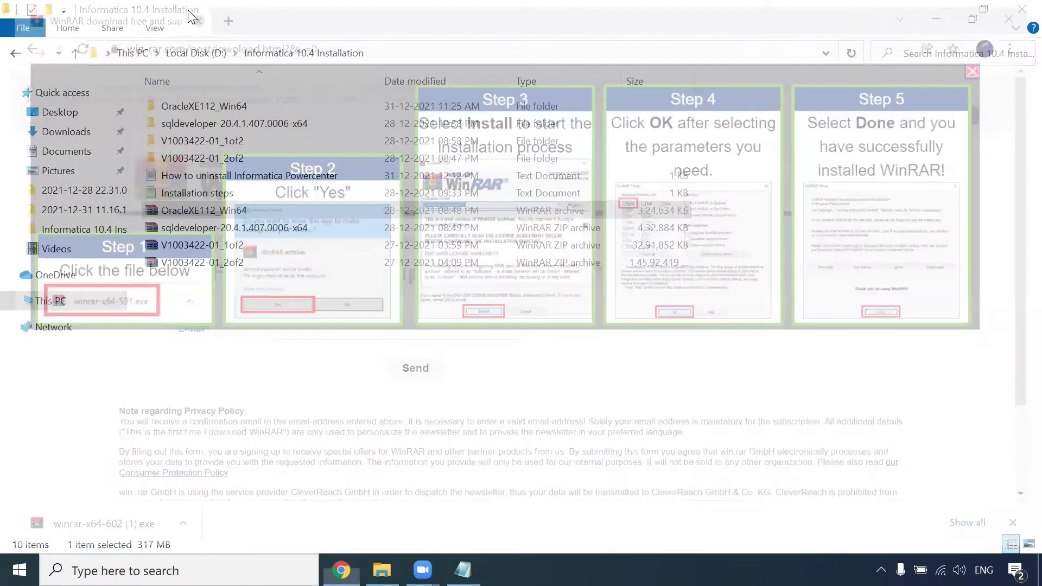
Step: Extract OracleXE112_Win64.rar to an OracleXE112_Win64 folder and highlight steps 1–2 in the notes
right_click(231, 209)
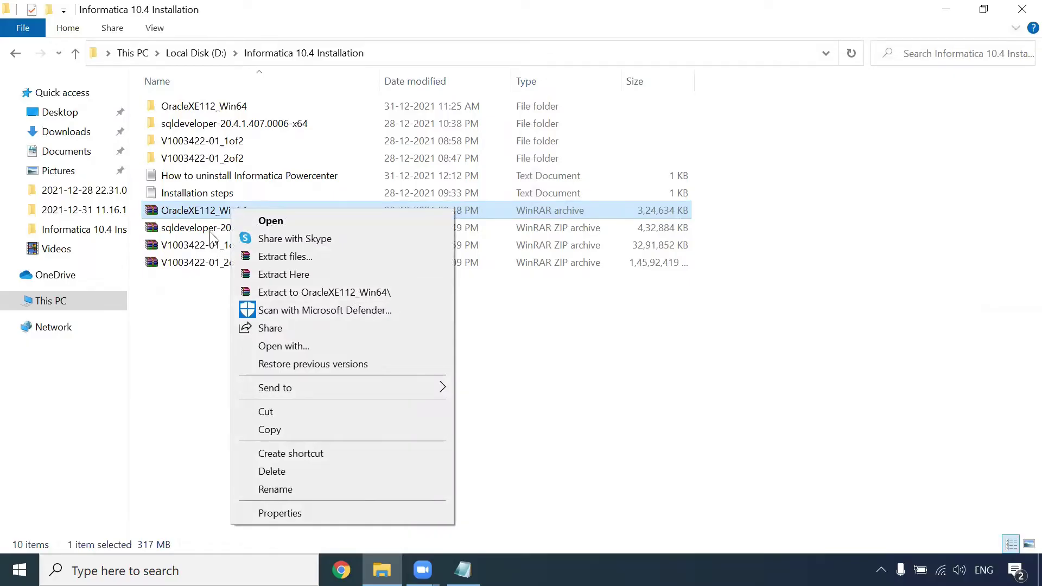
click(194, 278)
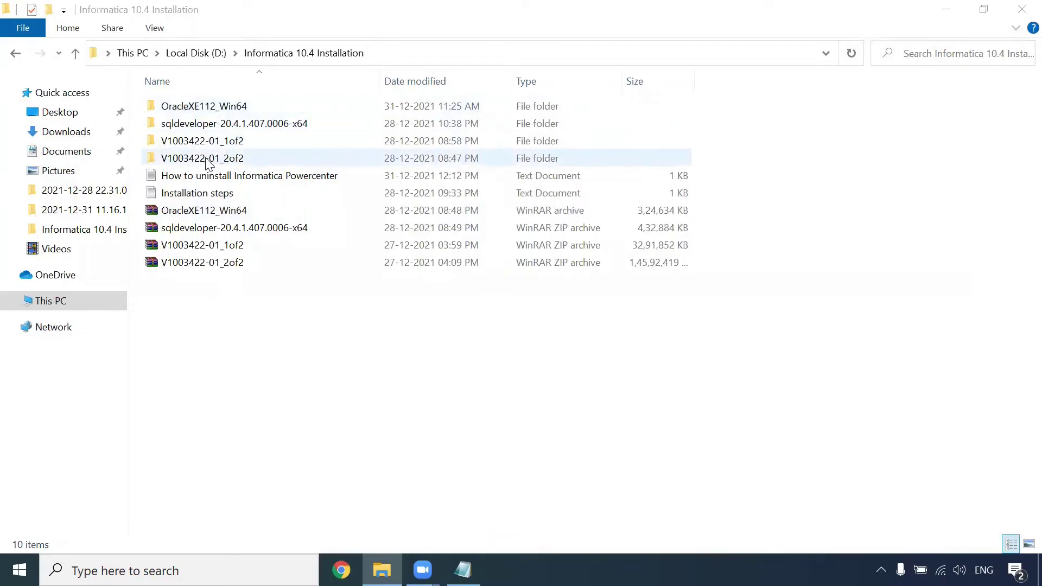
key(alt+Tab)
drag(539, 190, 9, 96)
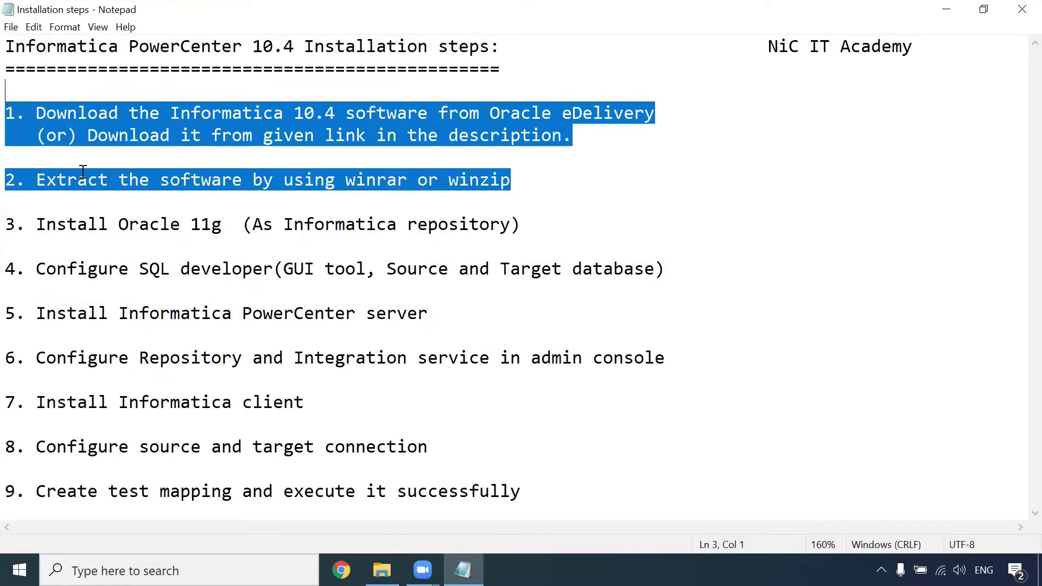
Step: Highlight step 3, Install Oracle 11g, in the notes and go back to the installation folder
drag(35, 227, 522, 230)
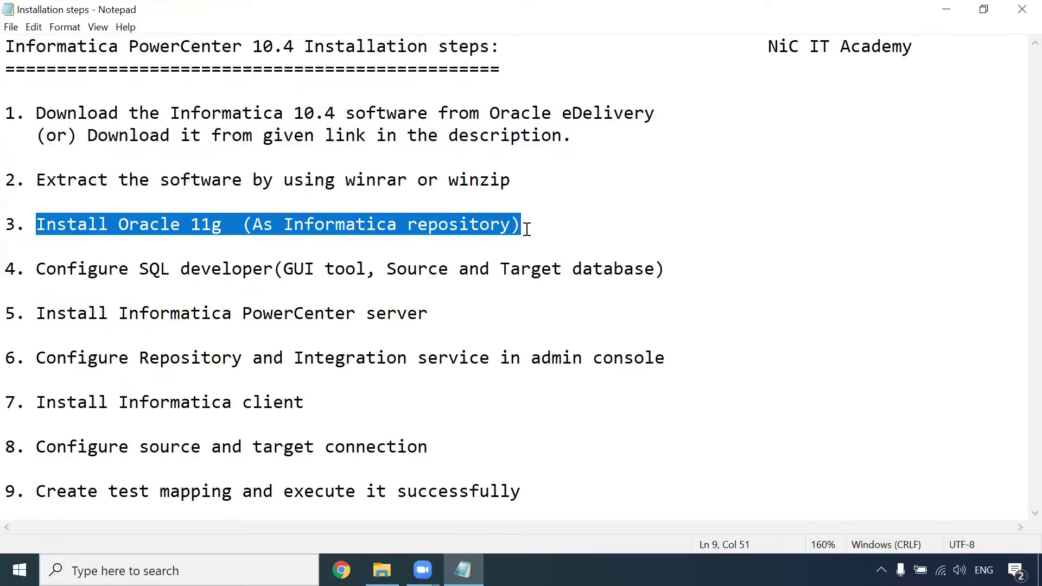
click(382, 570)
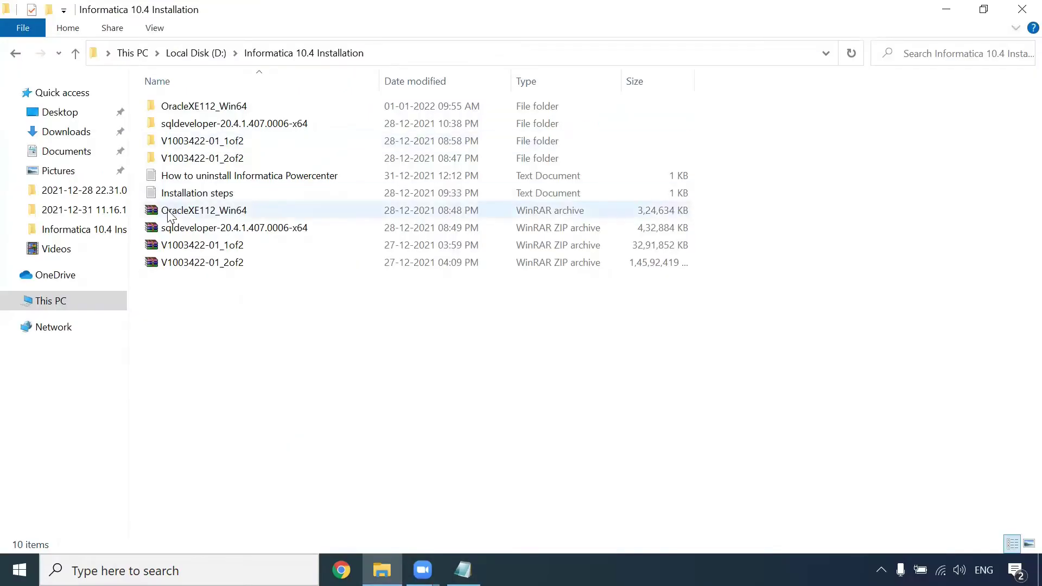
Step: Run setup.exe from OracleXE112_Win64\OracleXE112_Win64\DISK1
double_click(208, 112)
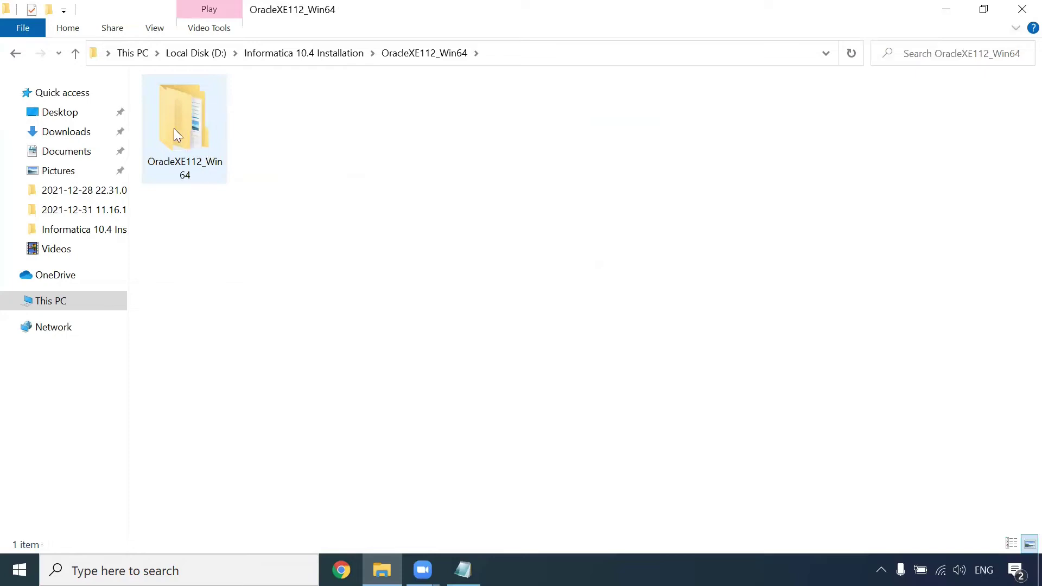
double_click(185, 131)
double_click(179, 109)
double_click(181, 144)
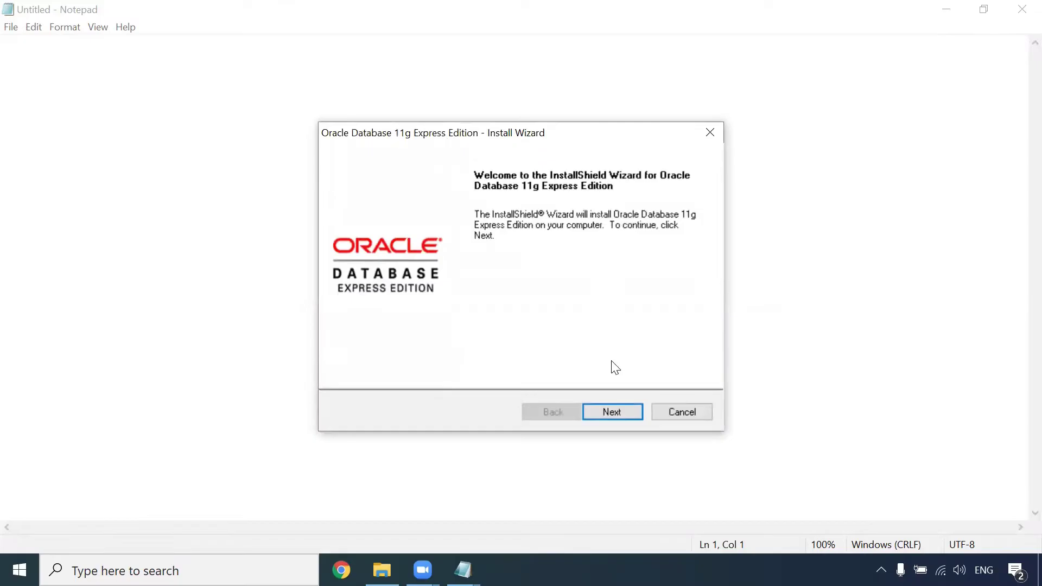
Step: Accept the Oracle license and keep the default C:\oraclexe\ install location
click(615, 417)
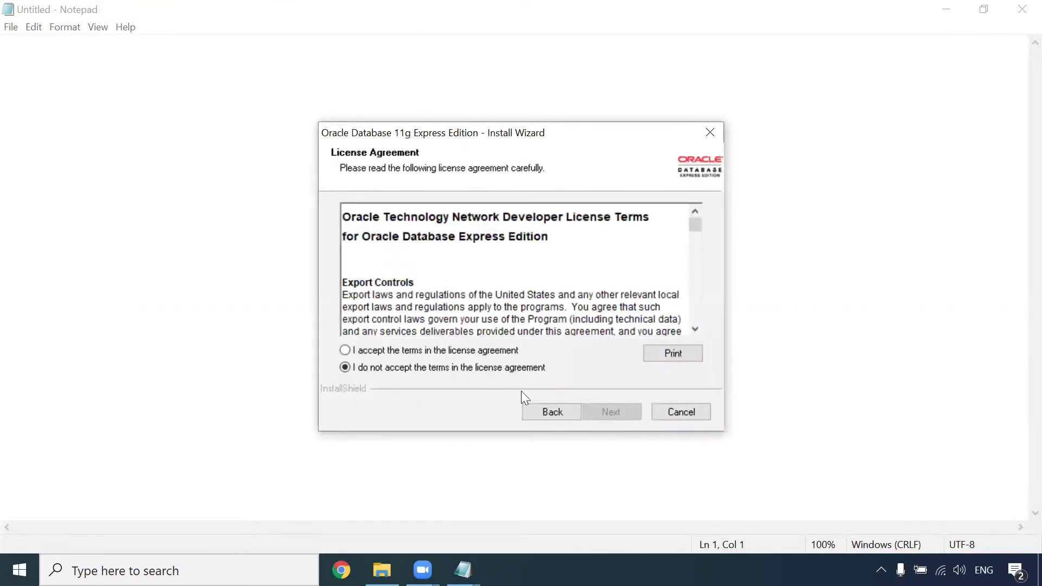
click(345, 350)
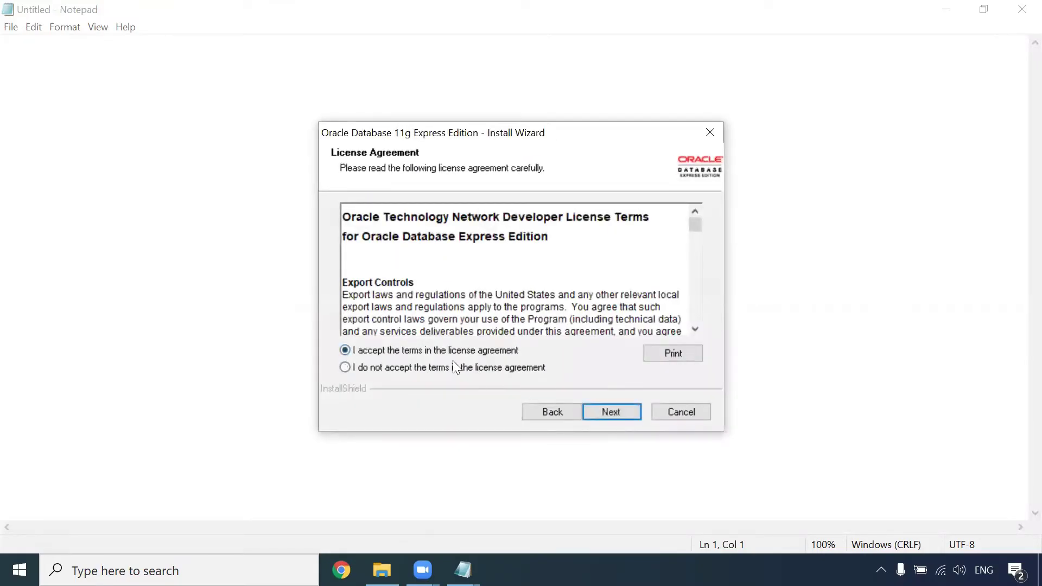
click(611, 413)
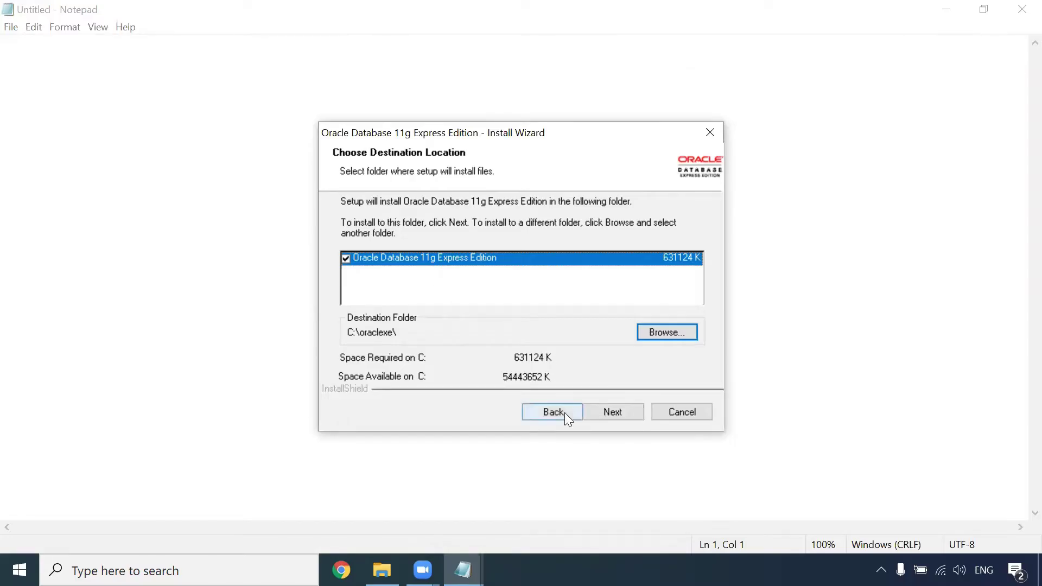
click(617, 412)
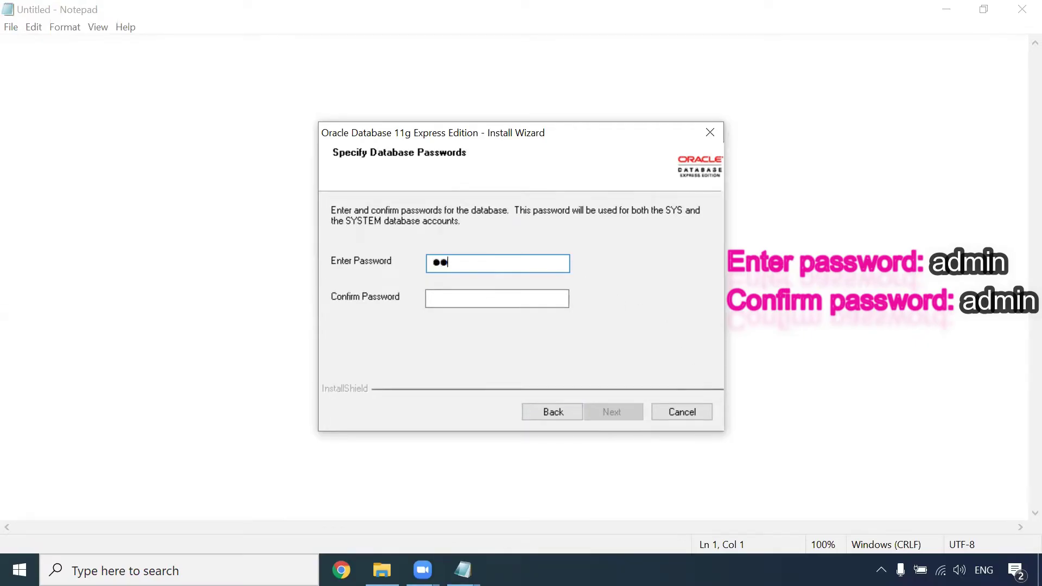
Step: Confirm the database password, install Oracle XE, and close the finished wizard
click(496, 298)
text(adm)
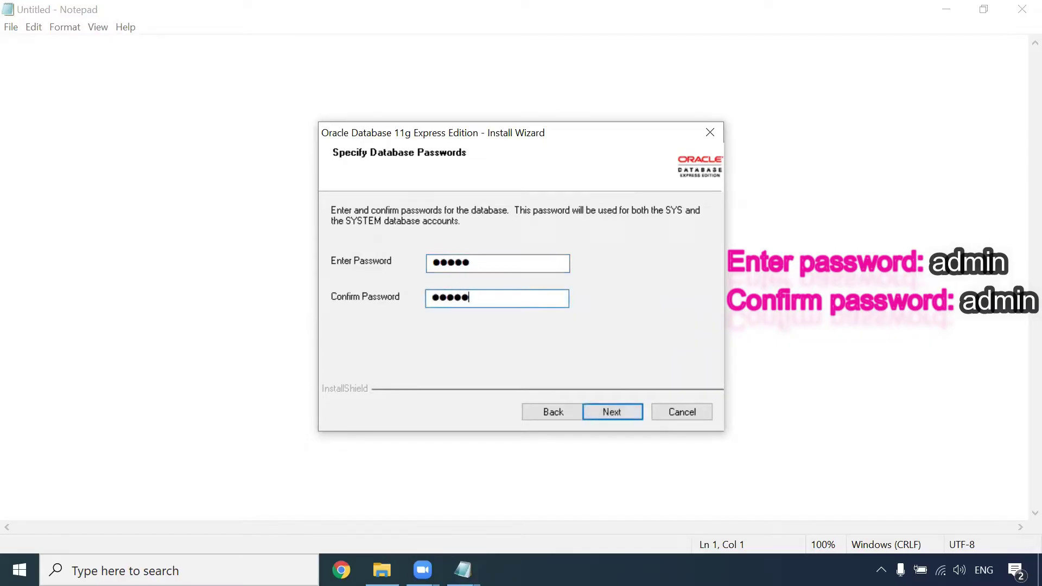
click(619, 412)
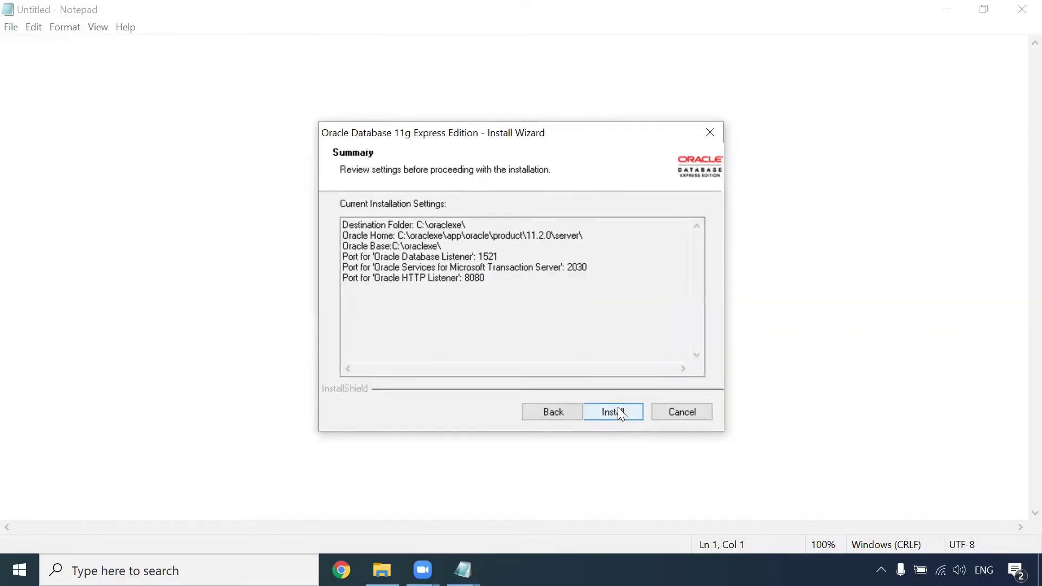
click(622, 413)
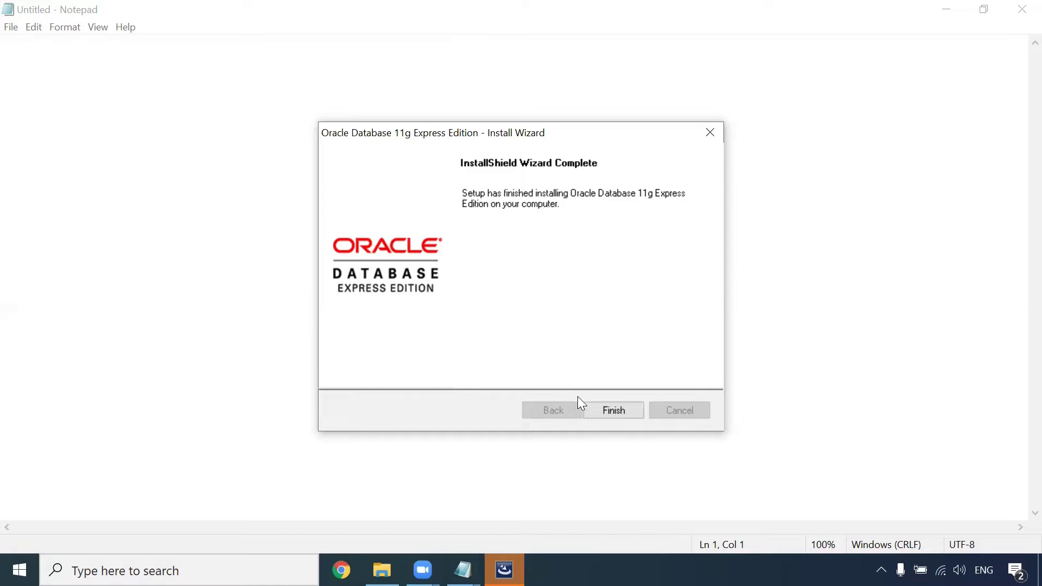
click(613, 410)
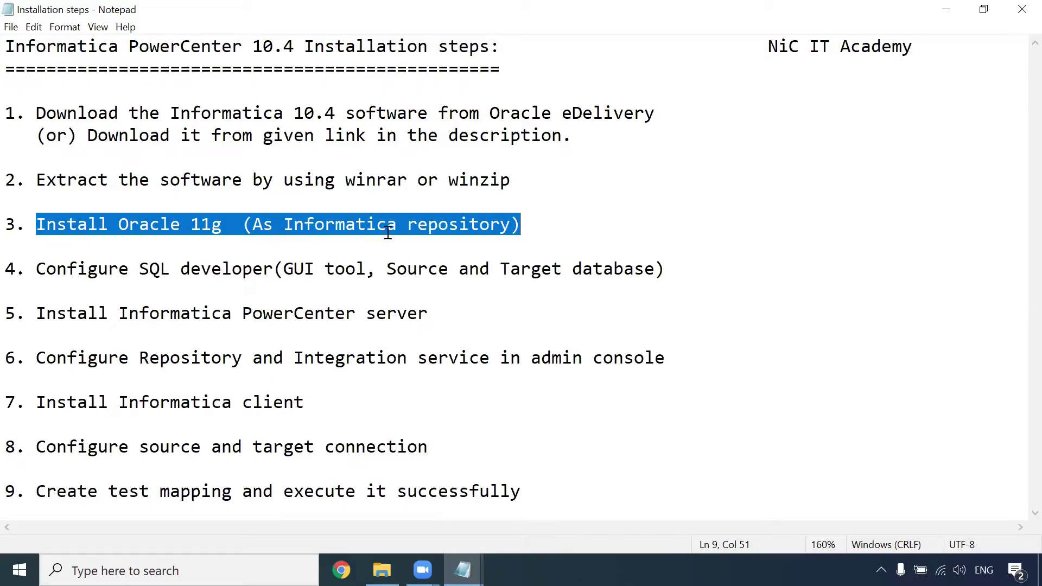
Step: Highlight step 4, Configure SQL developer, and switch back to File Explorer
drag(40, 270, 665, 272)
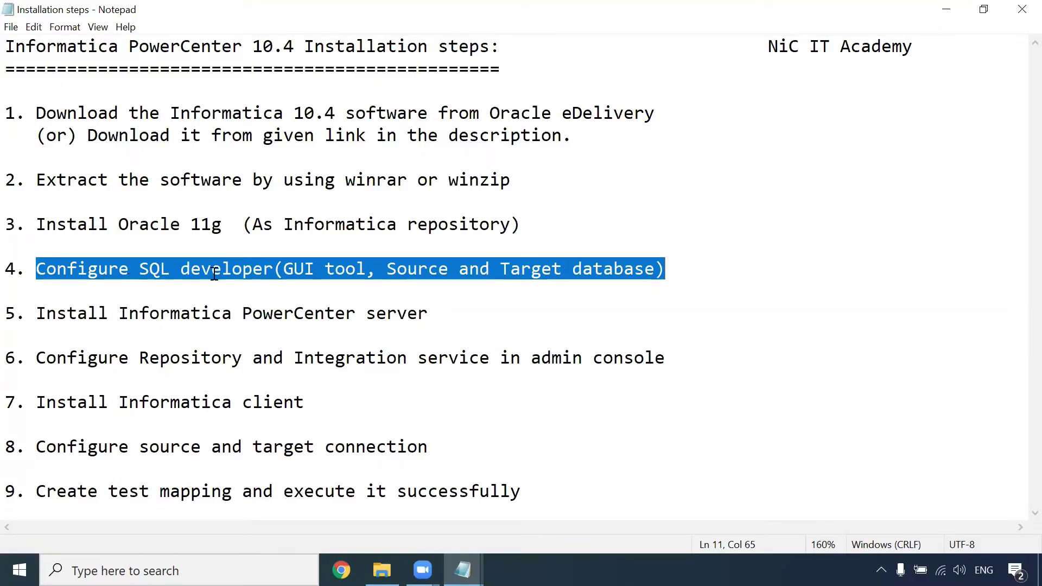
key(alt+Tab)
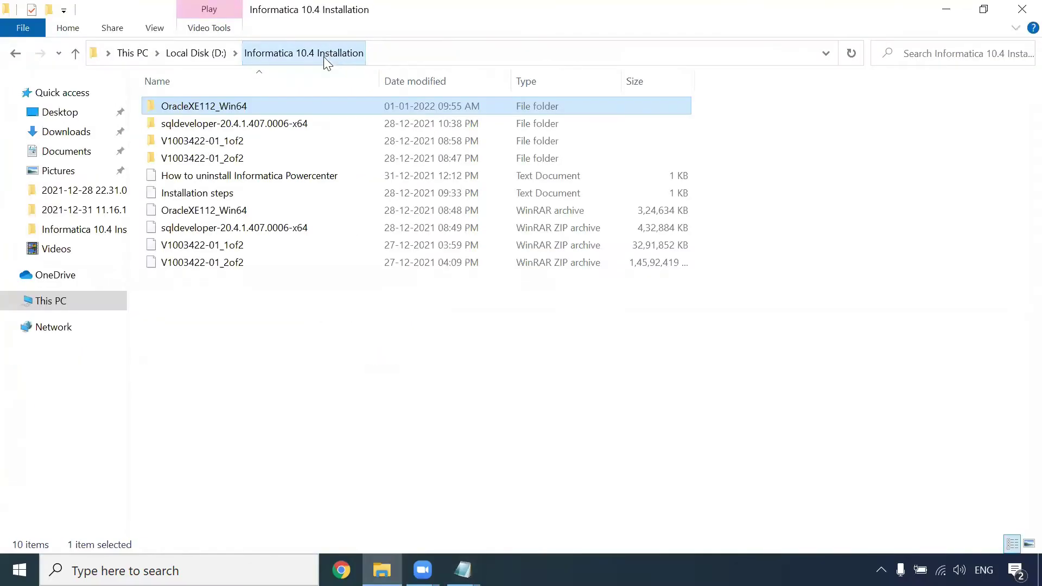
Step: Copy the sqldeveloper-20.4.1.407.0006-x64 folder onto Local Disk (C:)
click(216, 126)
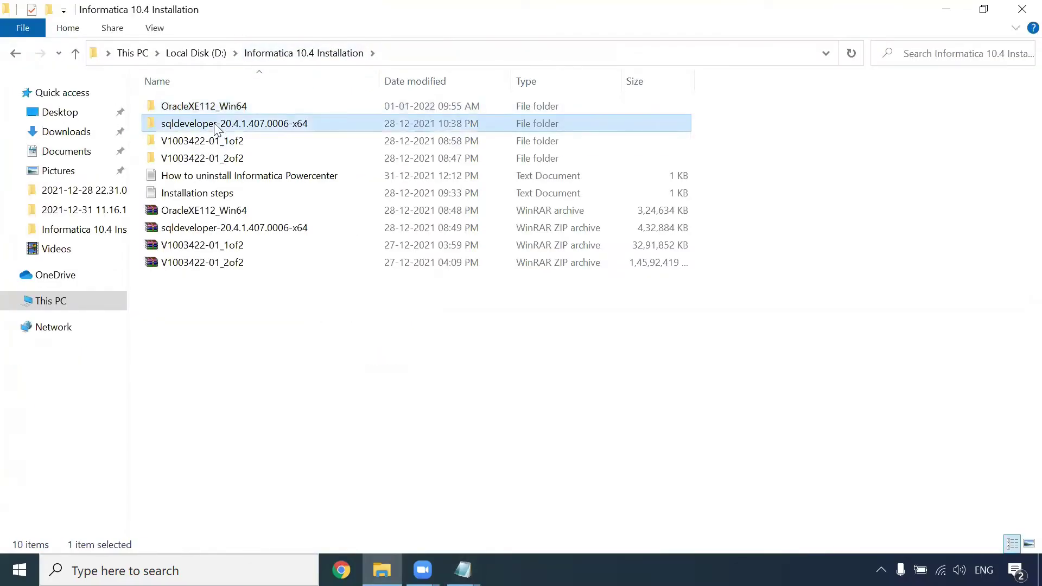
right_click(237, 125)
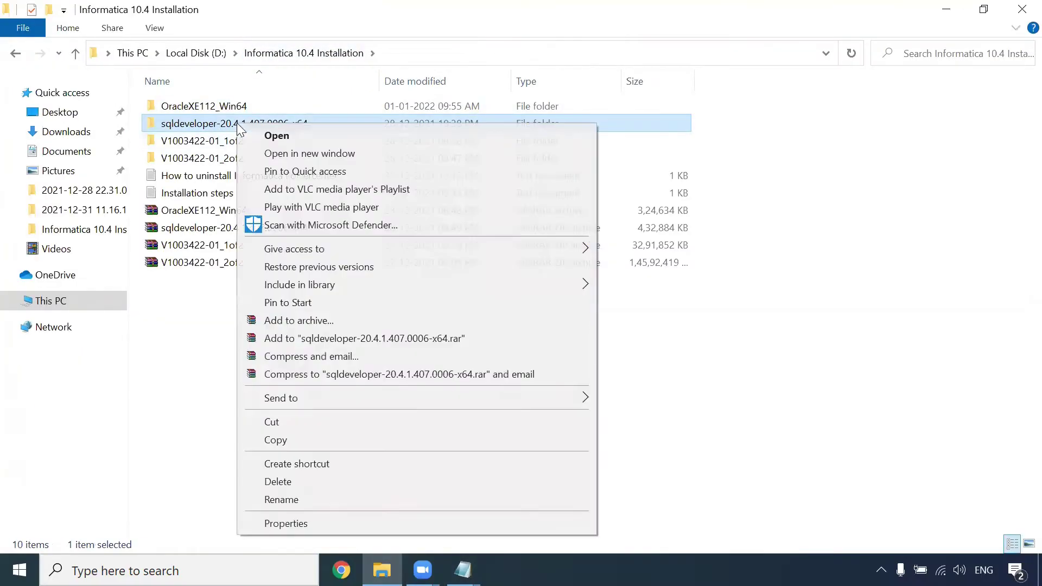
click(302, 440)
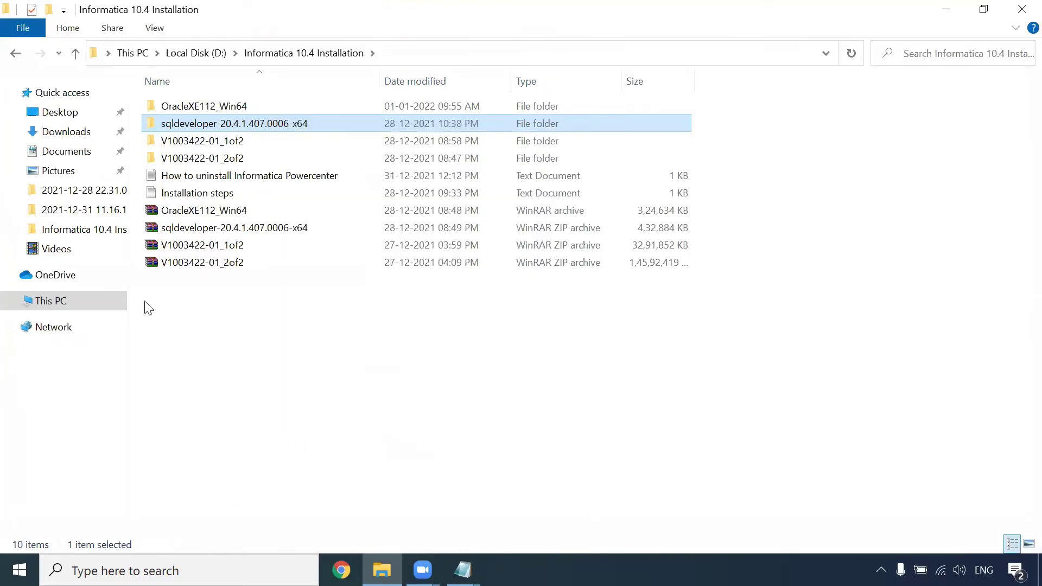
click(61, 304)
double_click(274, 242)
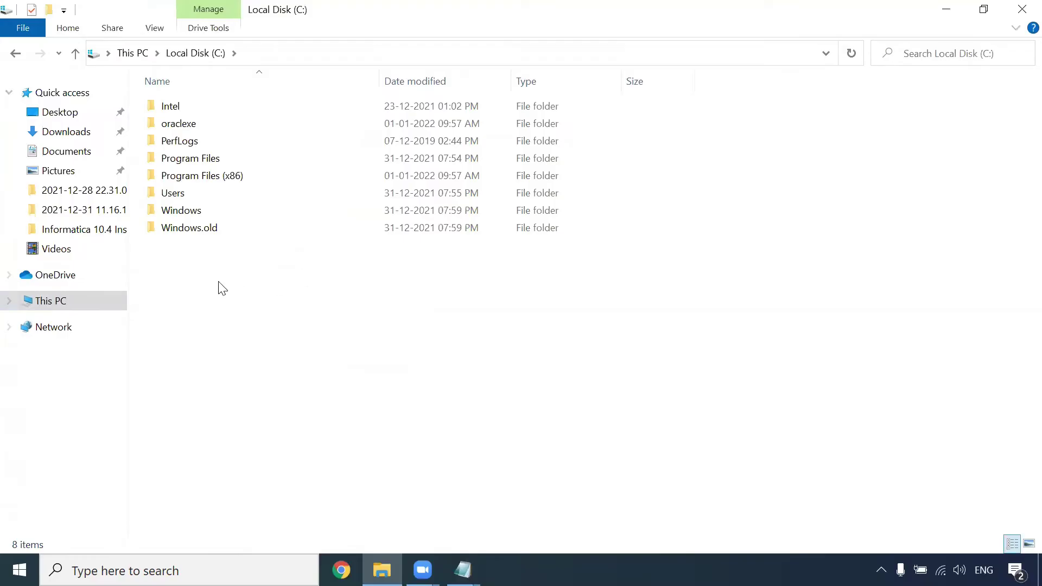
right_click(213, 261)
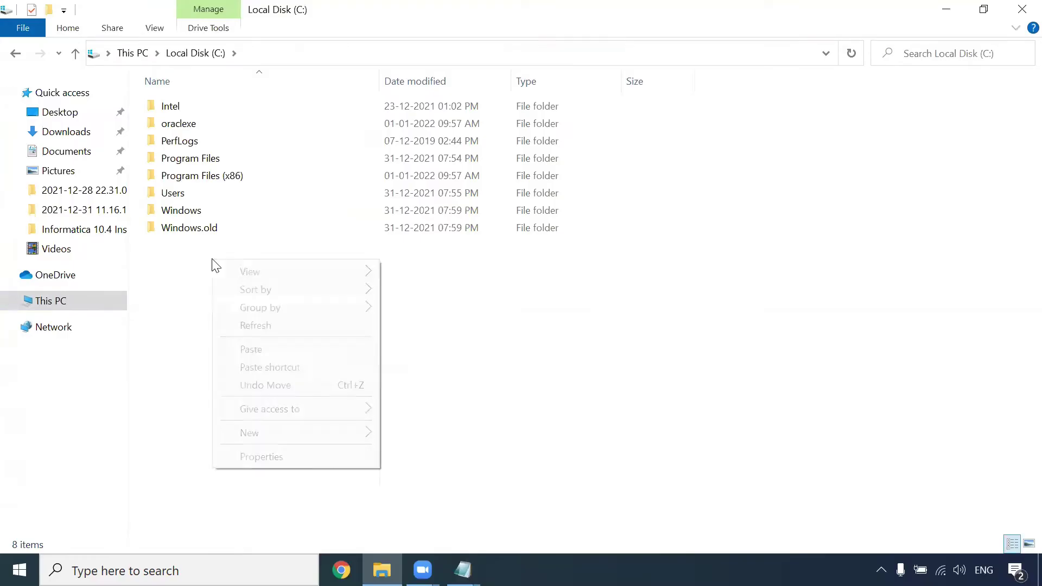
click(285, 352)
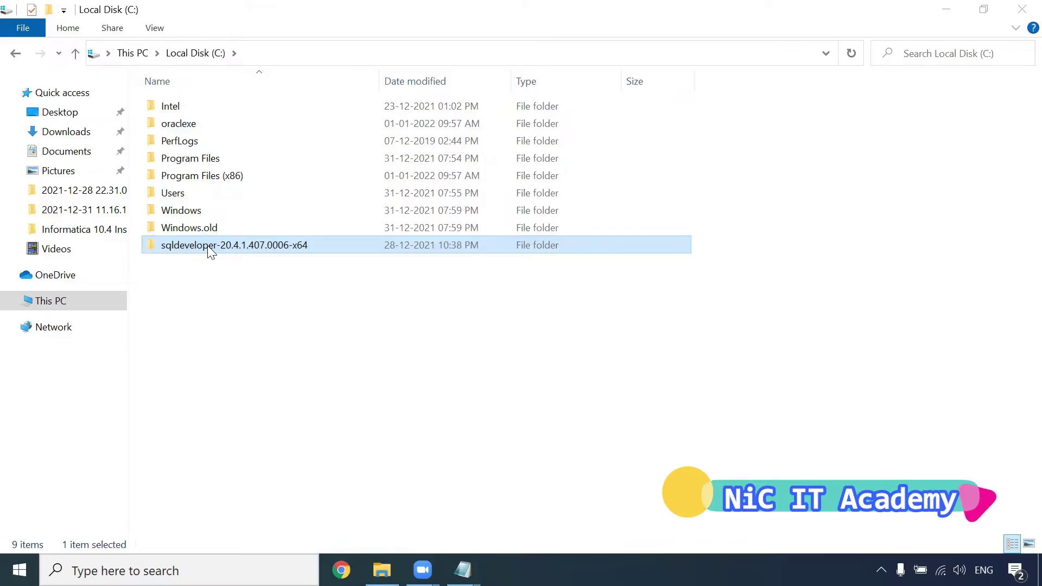
Step: Send the copied sqldeveloper application to the desktop as a shortcut
double_click(206, 248)
double_click(200, 108)
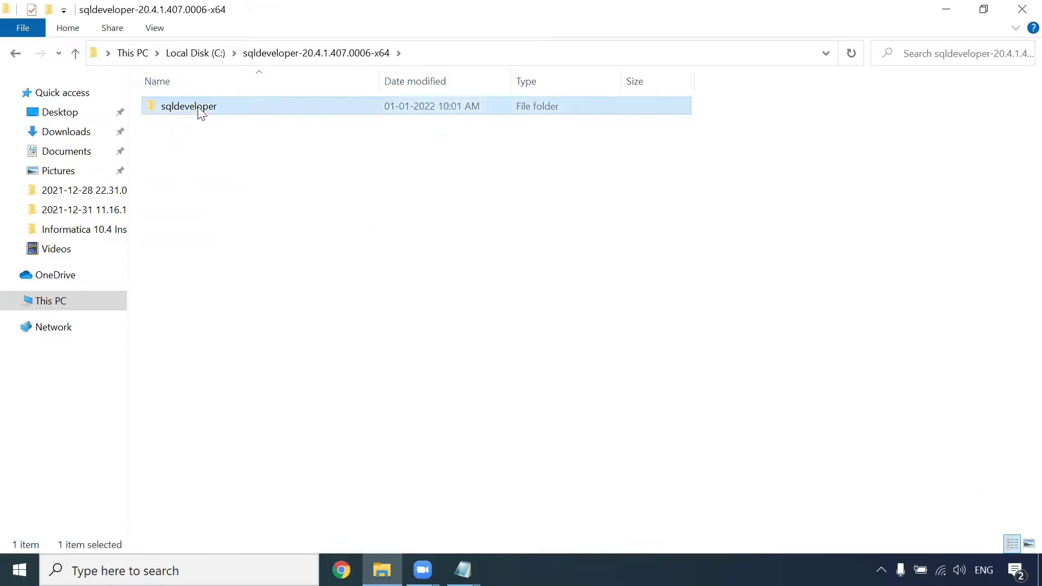
click(167, 490)
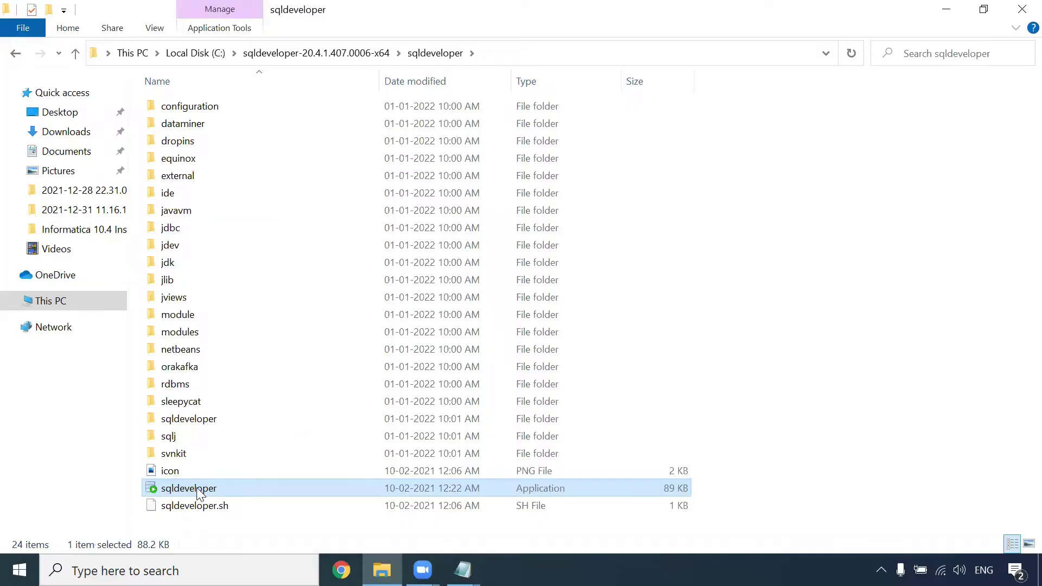
right_click(197, 487)
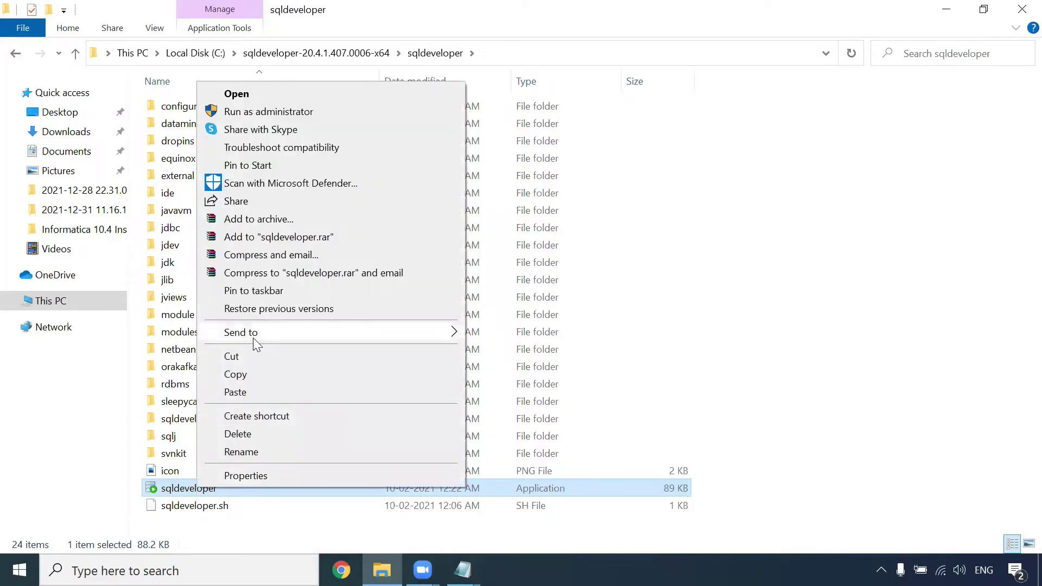
mouse_move(252, 335)
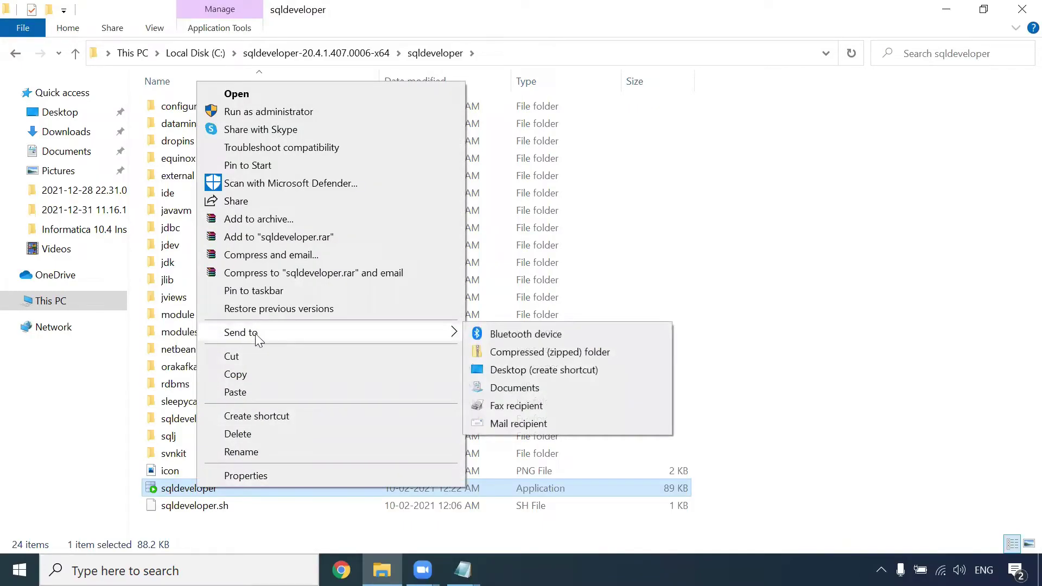
click(512, 376)
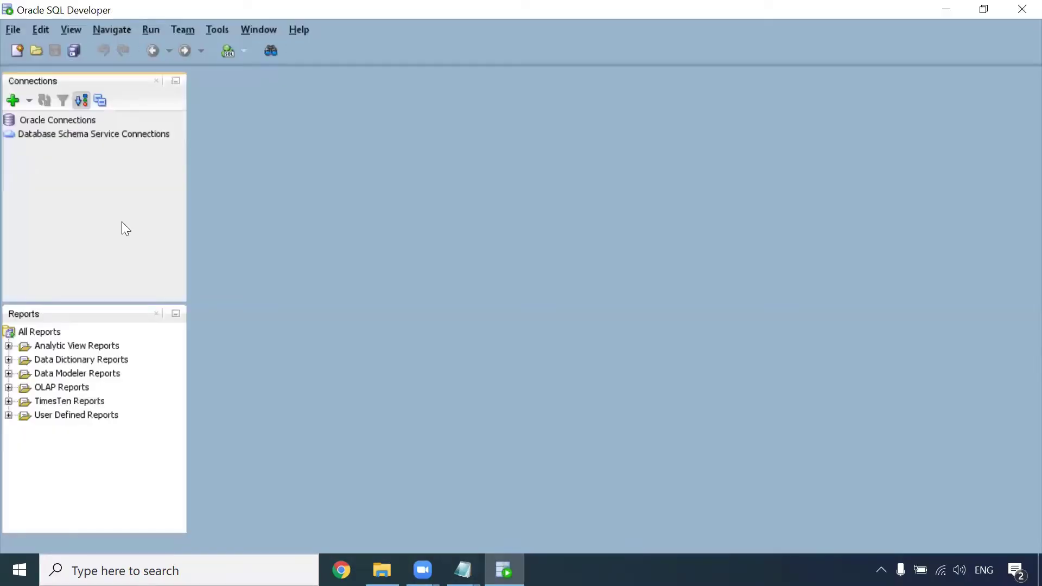
Step: Create an ADMIN connection with user system and the database password, test it, and connect
click(12, 96)
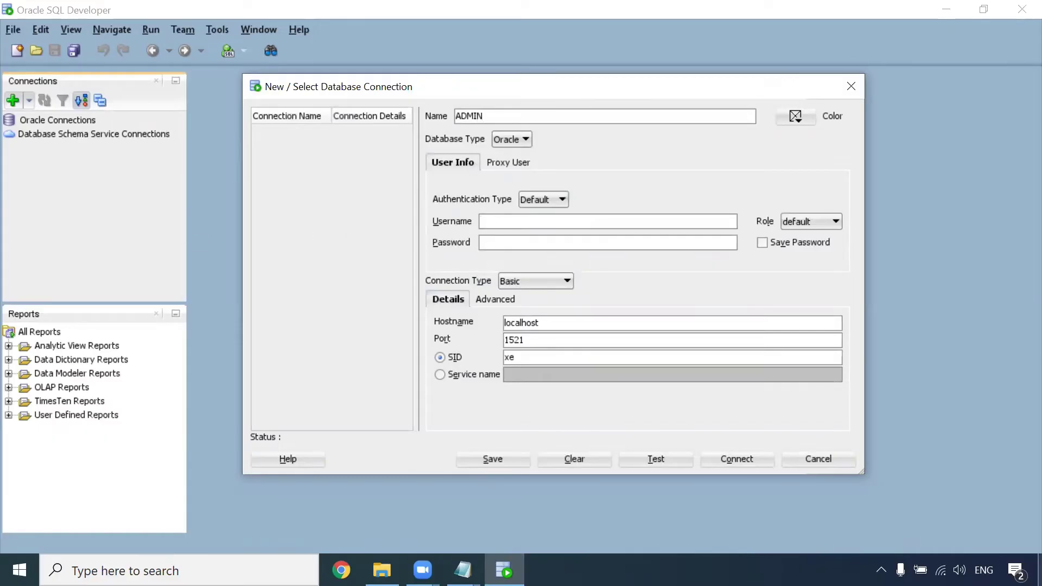
text(ystem)
key(Tab)
text(admin)
click(646, 462)
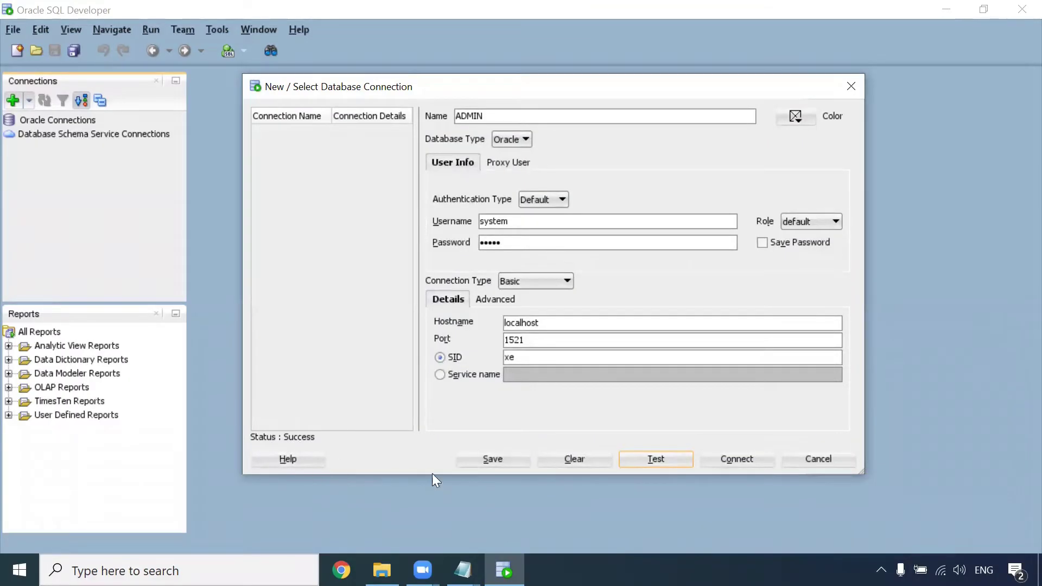
click(730, 458)
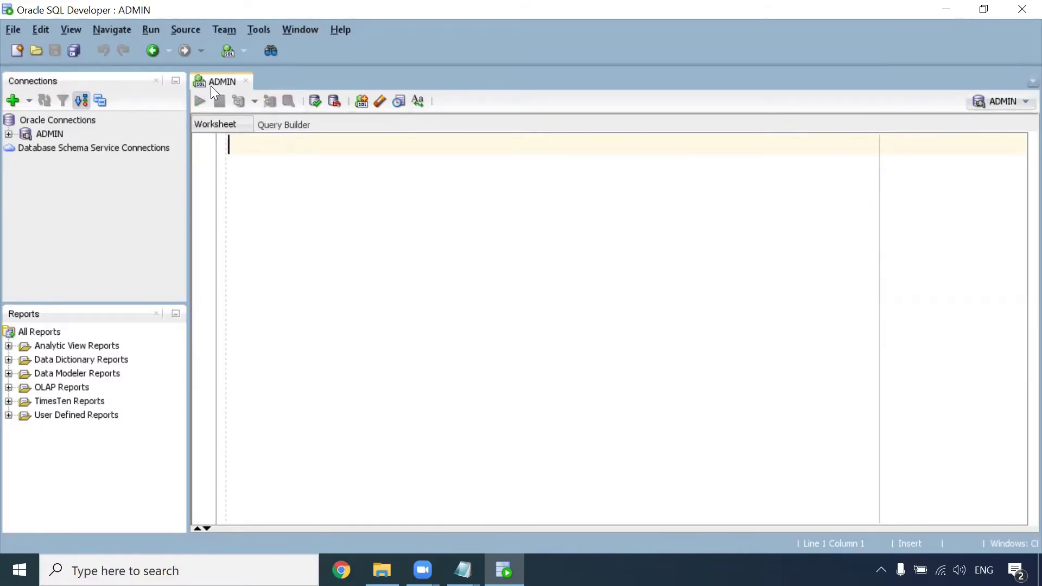
click(16, 100)
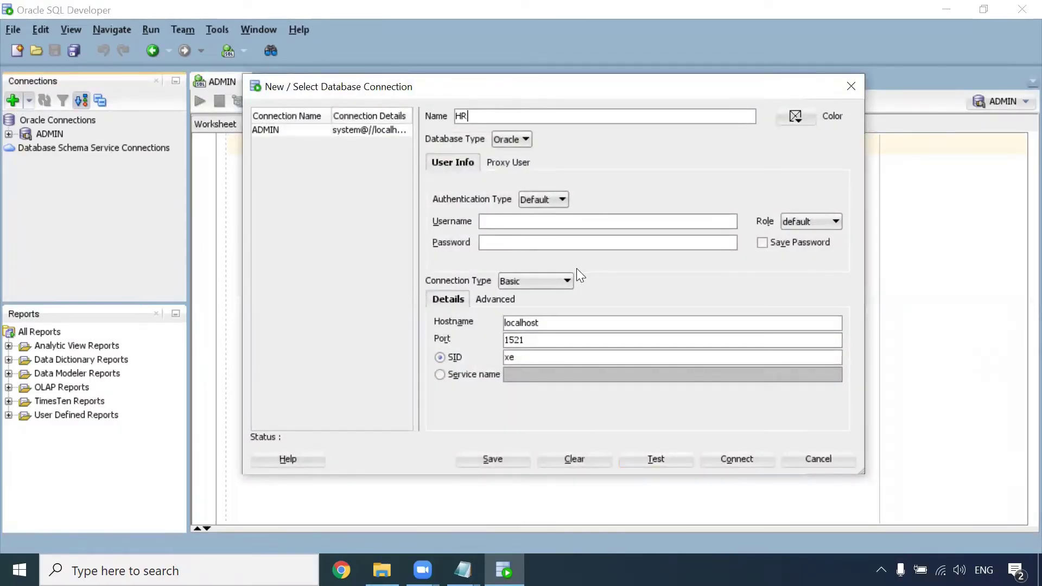
key(Tab)
text(hr)
click(589, 246)
click(654, 459)
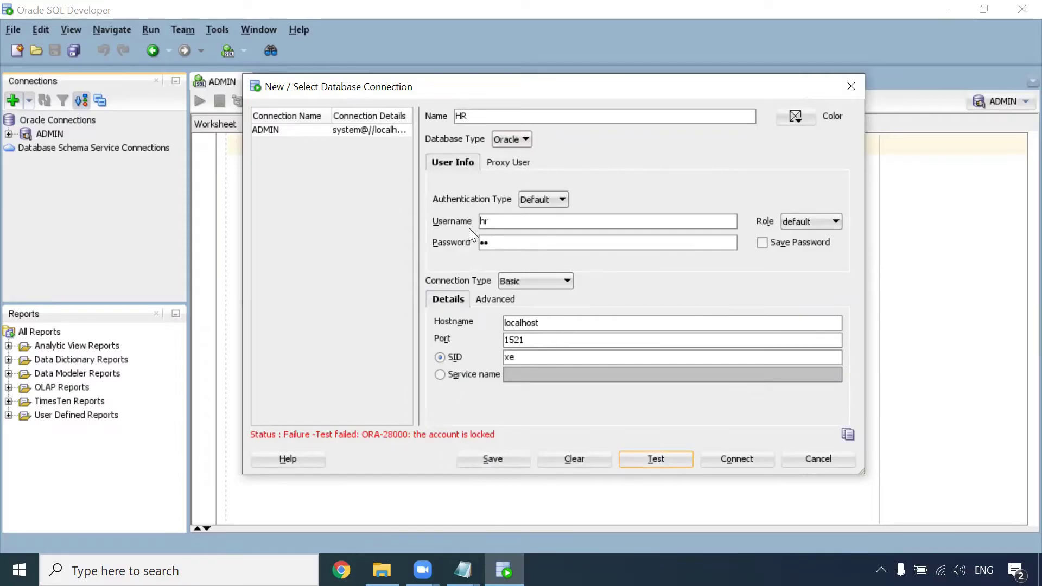
click(818, 459)
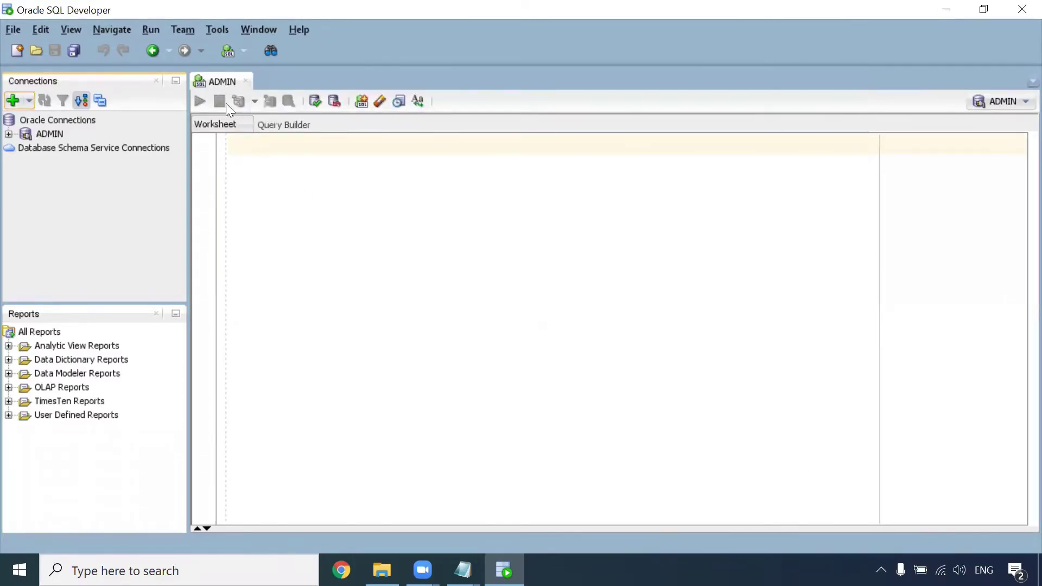
Step: Run an ALTER USER hr statement that unlocks the account and resets its password
click(253, 149)
text(a)
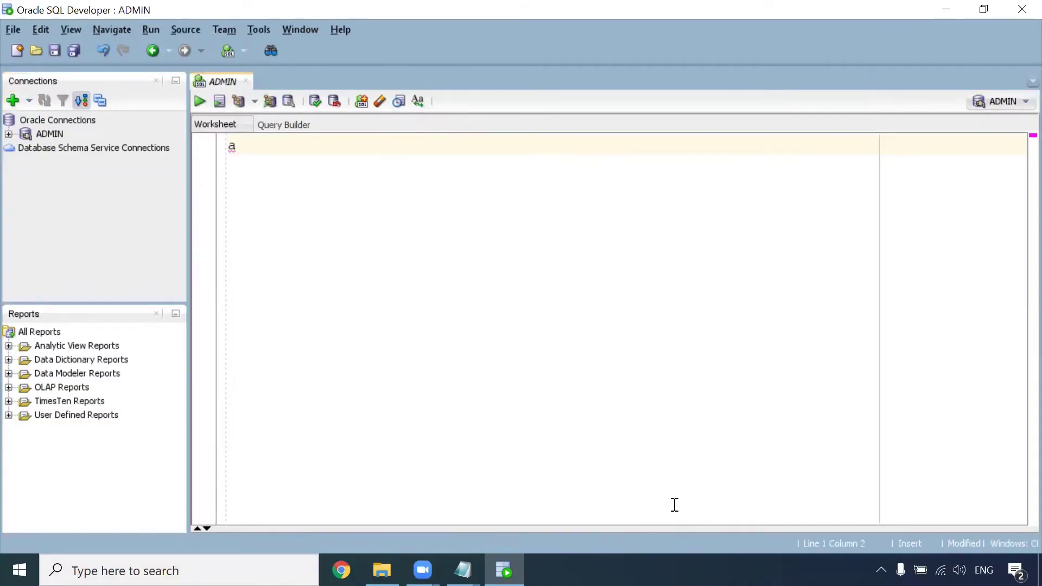
text(lter user hr )
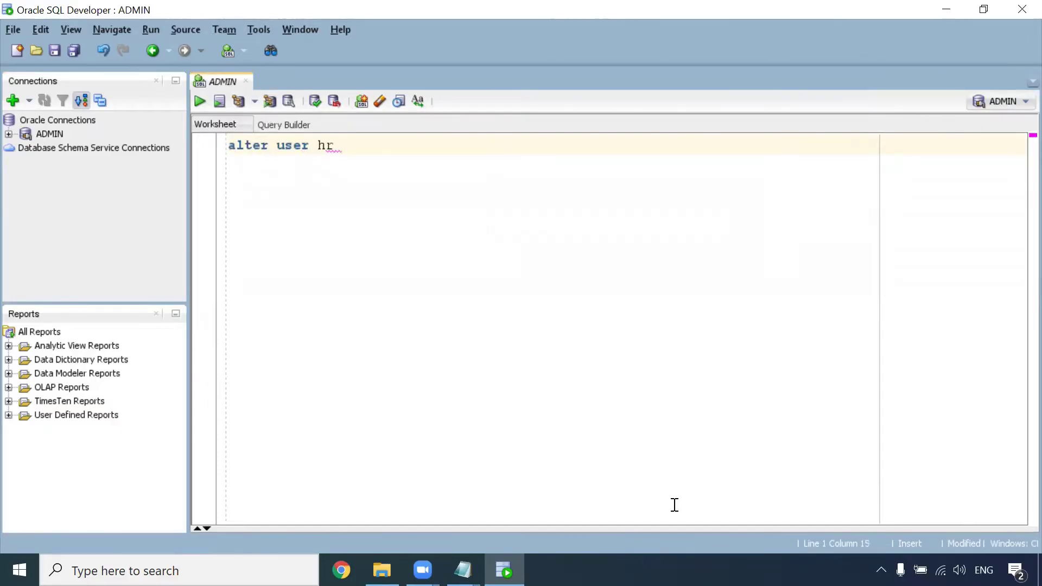
text(identified by hr account unlock;)
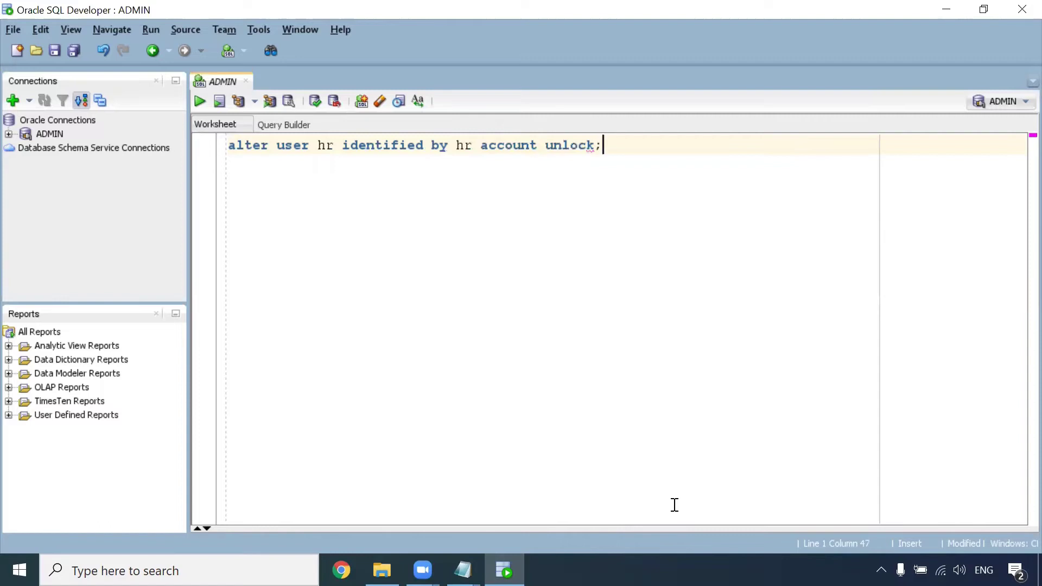
key(F5)
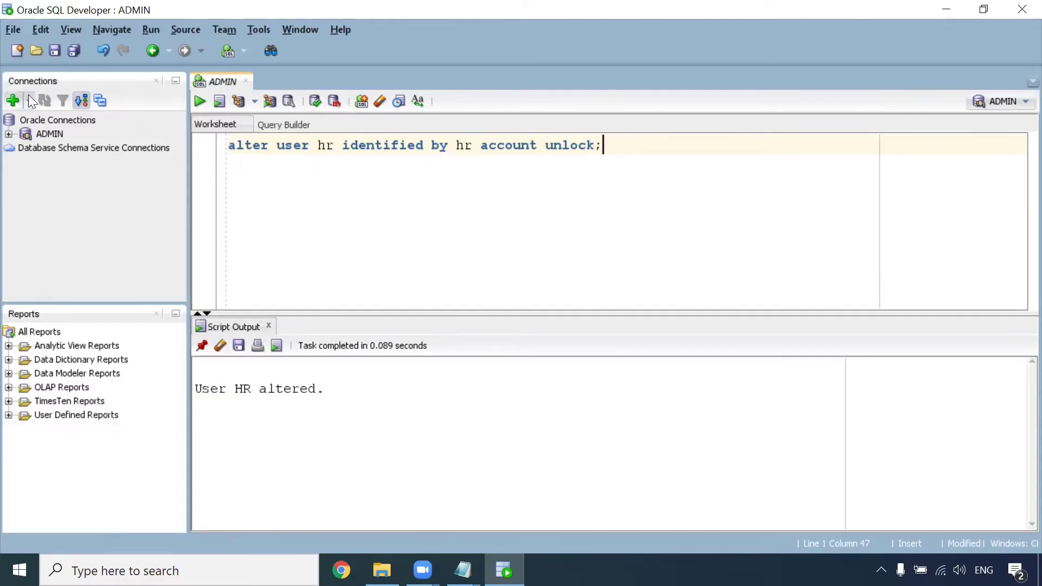
click(12, 100)
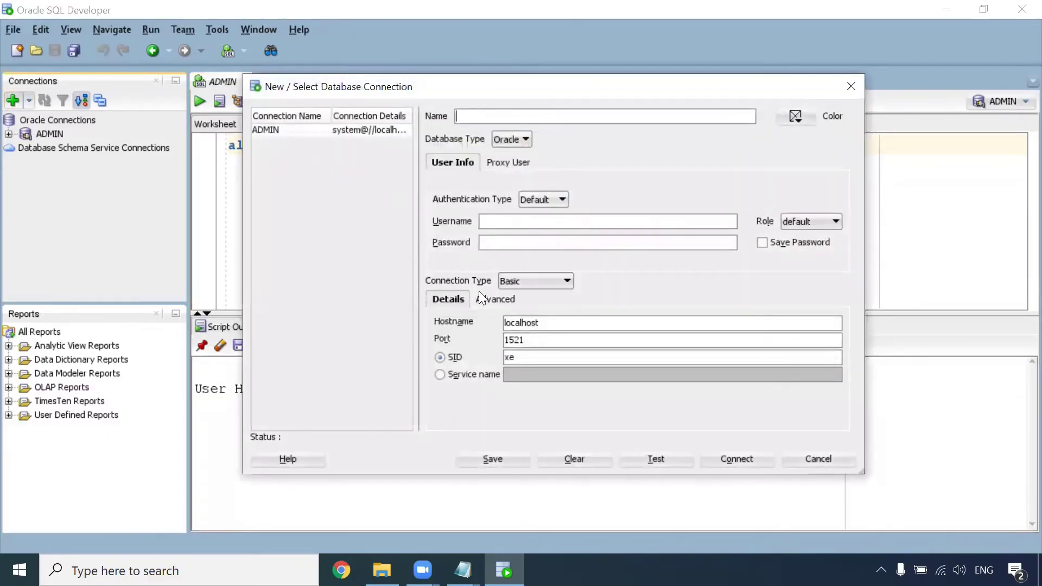
Step: Enter username hr and its password, test the HR connection, and connect
click(510, 223)
text(hr)
key(Tab)
key(Tab)
text(hr)
click(642, 458)
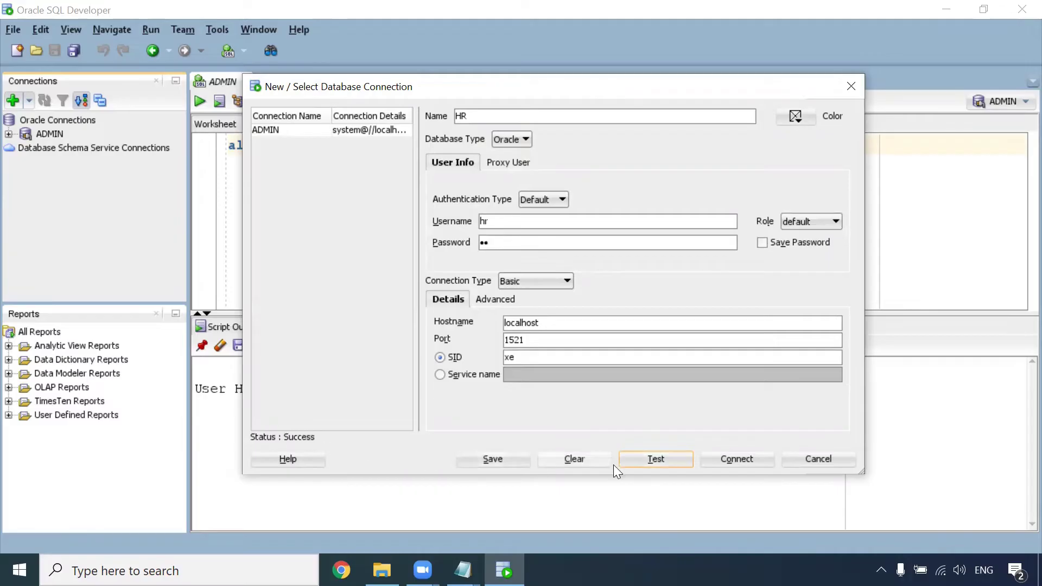
click(749, 460)
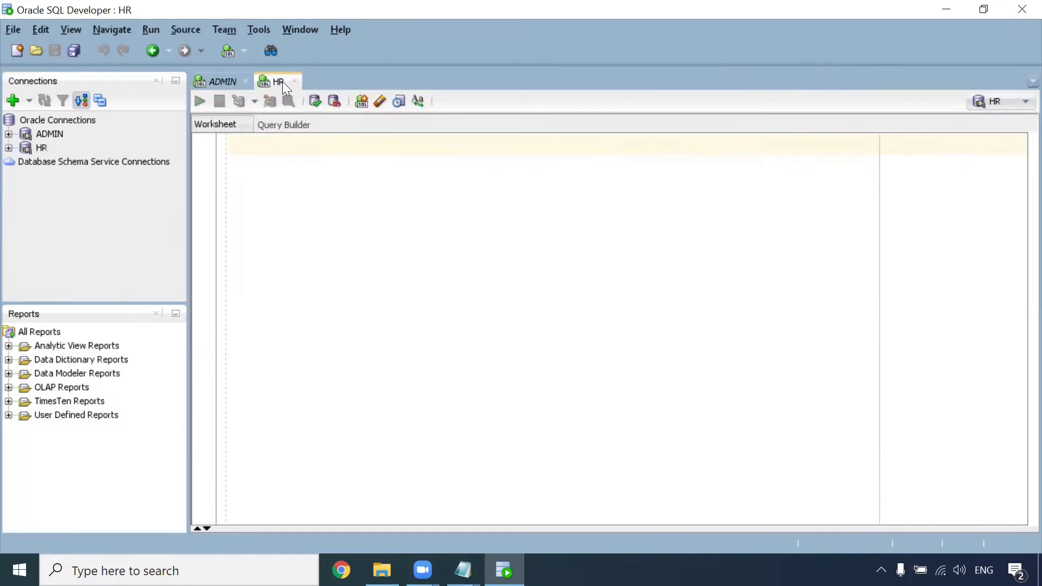
Step: Expand HR's Tables to list COUNTRIES, EMPLOYEES and others, then return to ADMIN
click(9, 148)
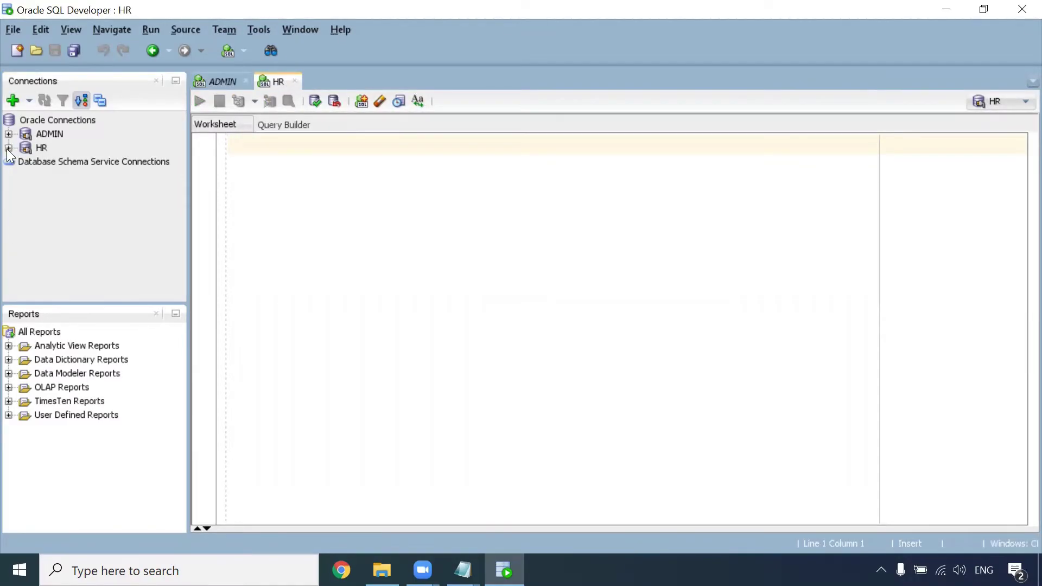
click(25, 162)
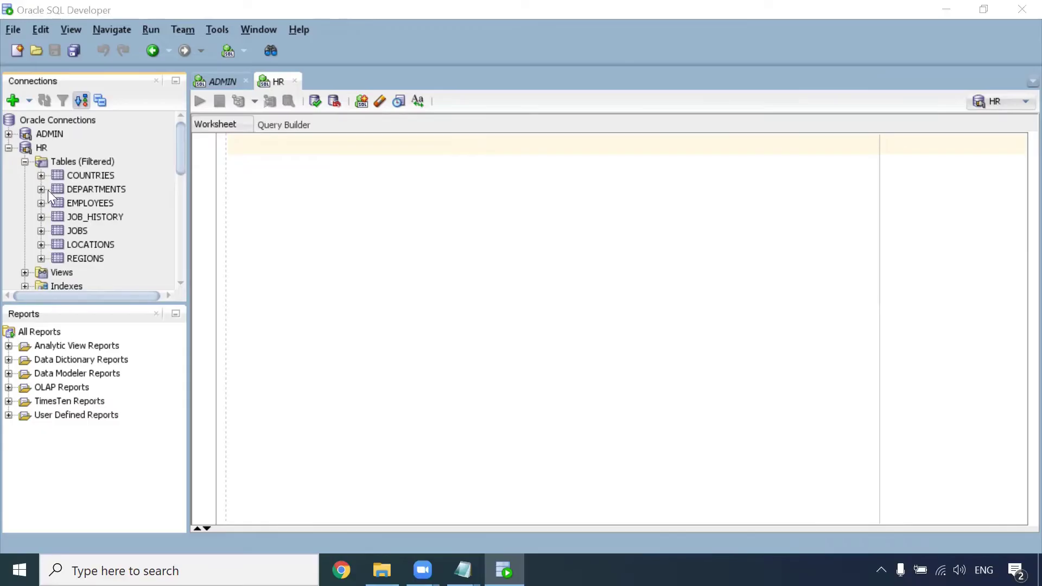
click(220, 81)
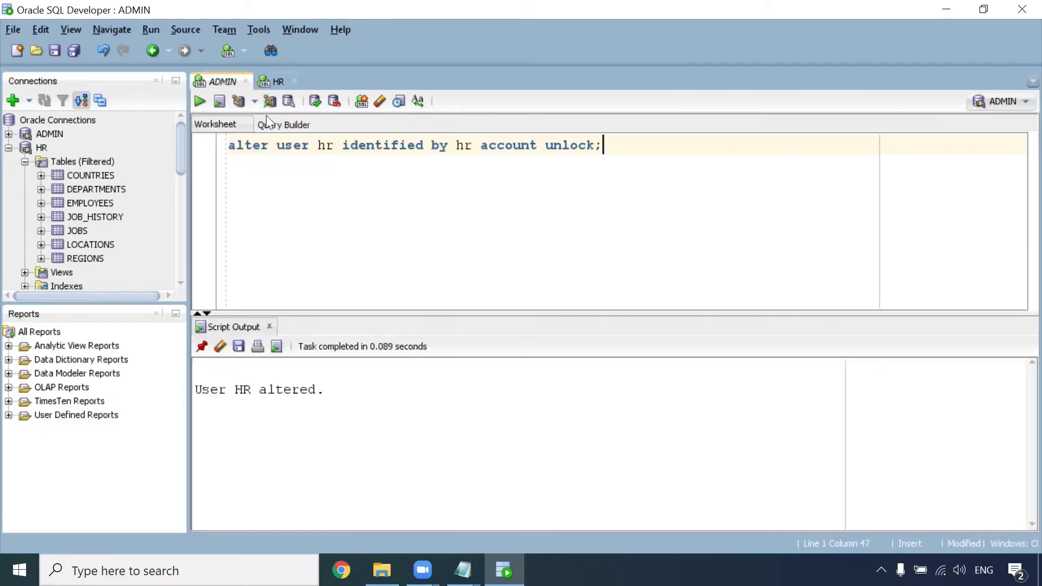
Step: Write and run the statement creating database user core, identified by its password
key(Return)
key(Return)
text(create)
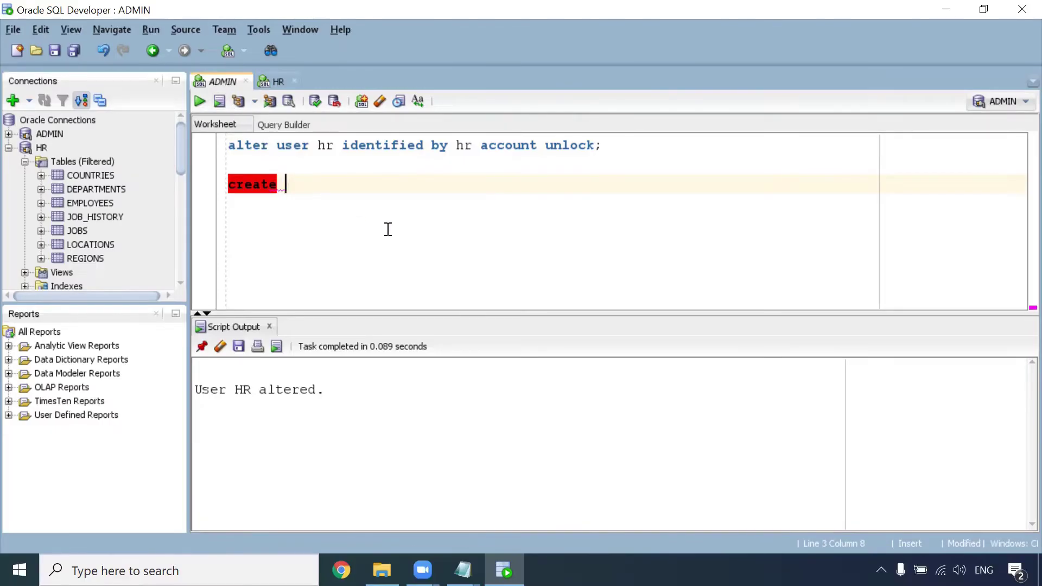
text(user cor)
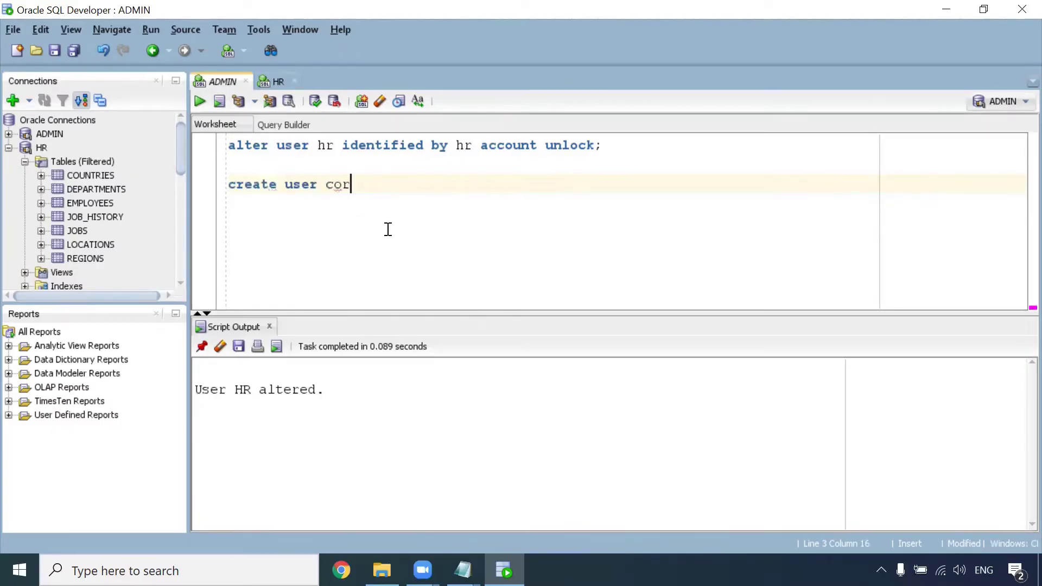
text(e identified by core)
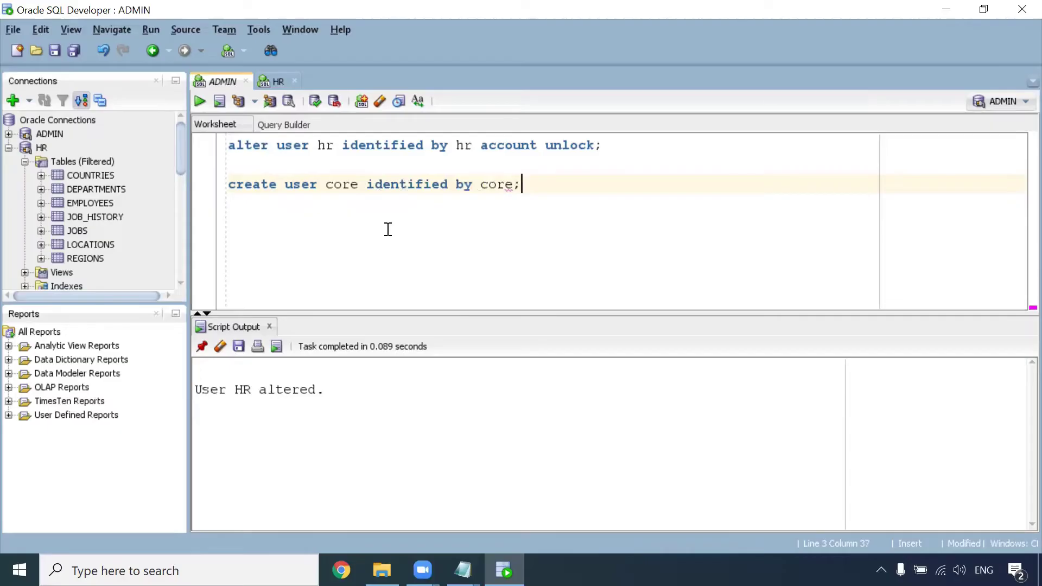
double_click(496, 184)
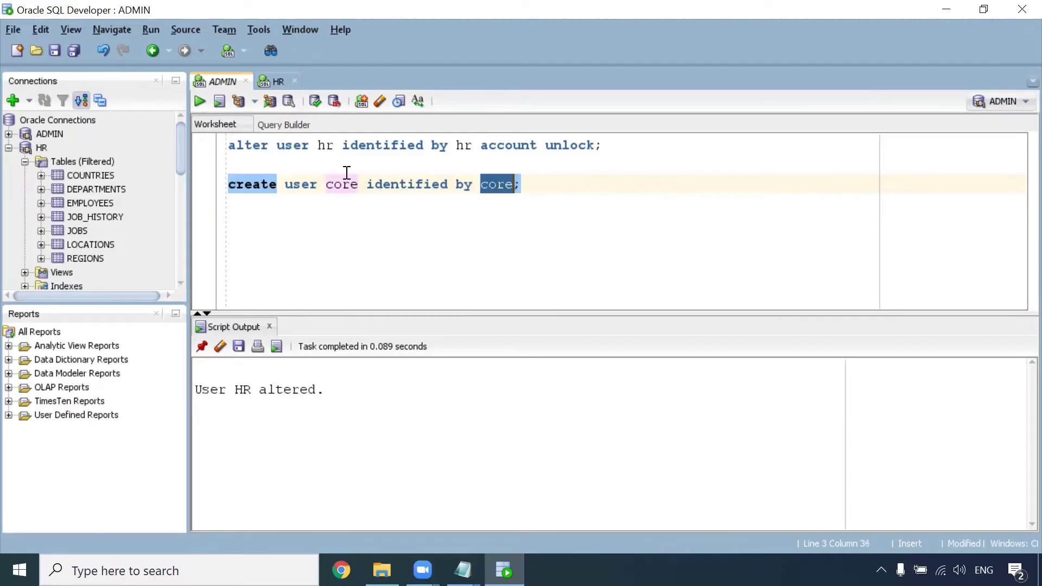
click(527, 188)
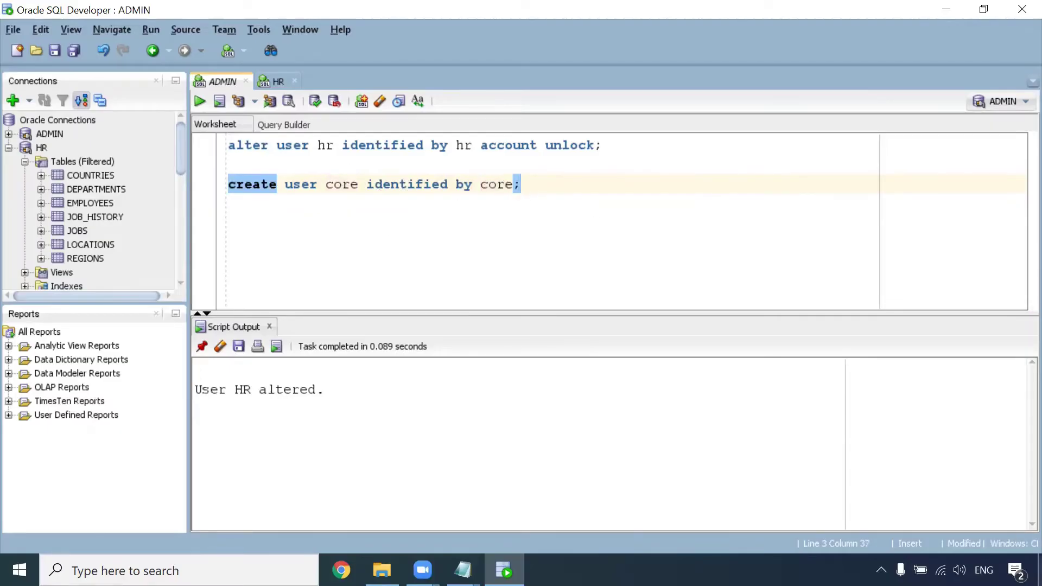
key(ctrl+Return)
Step: Run 'grant dba to core;' on a new line
key(Return)
key(Return)
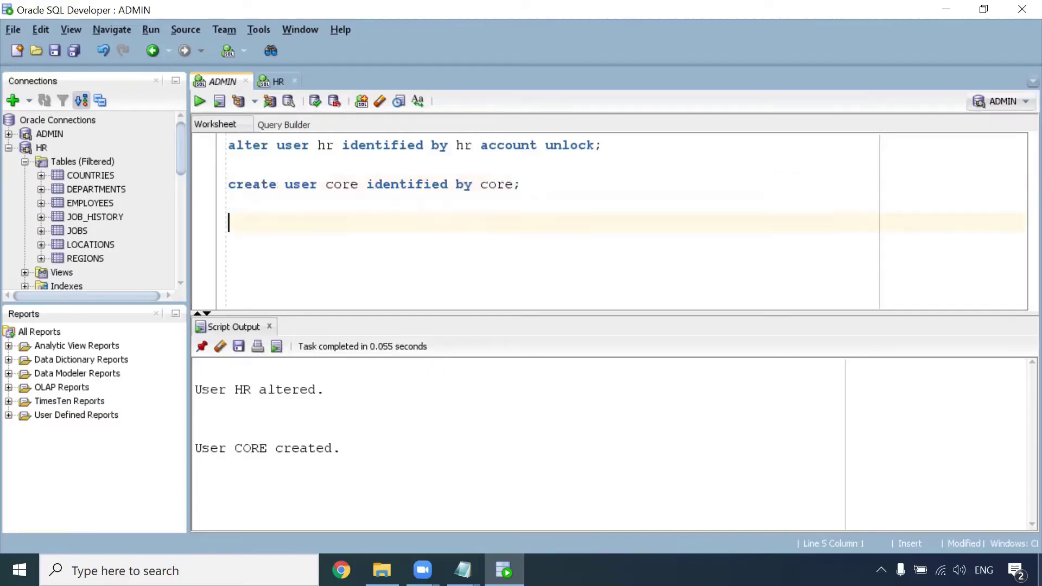
text(grant dba )
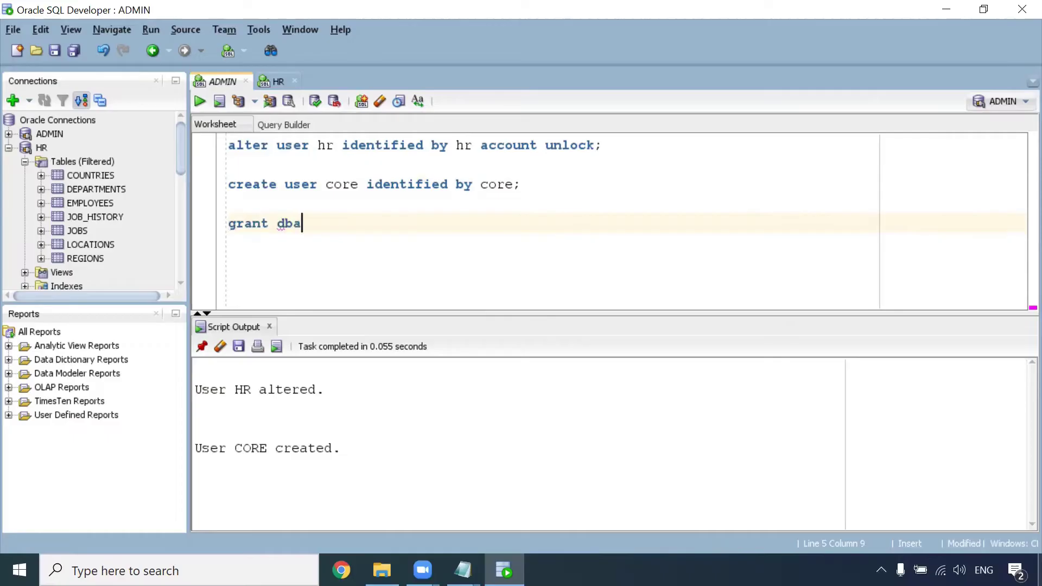
text(to core;)
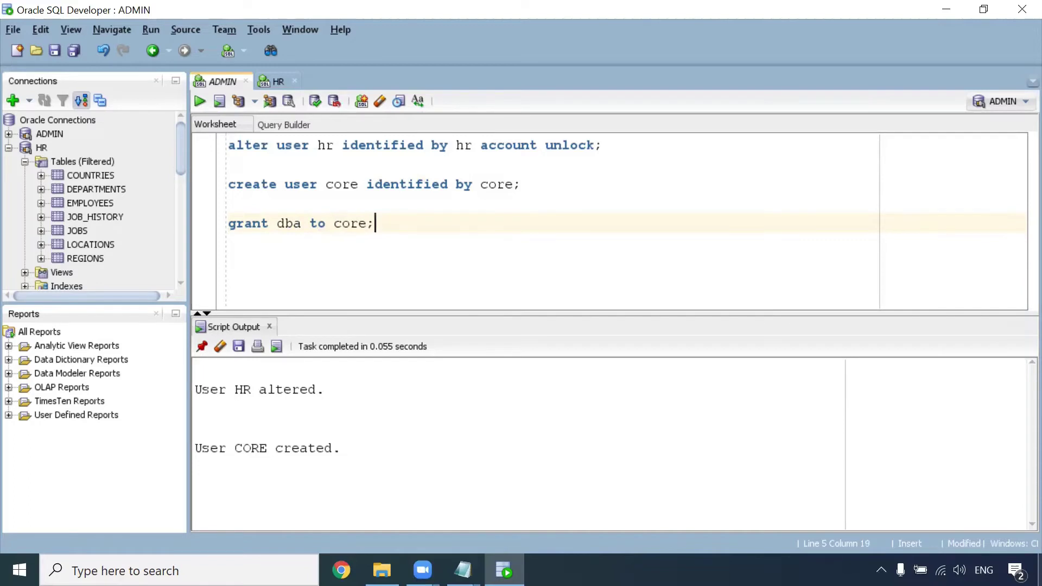
key(ctrl+Return)
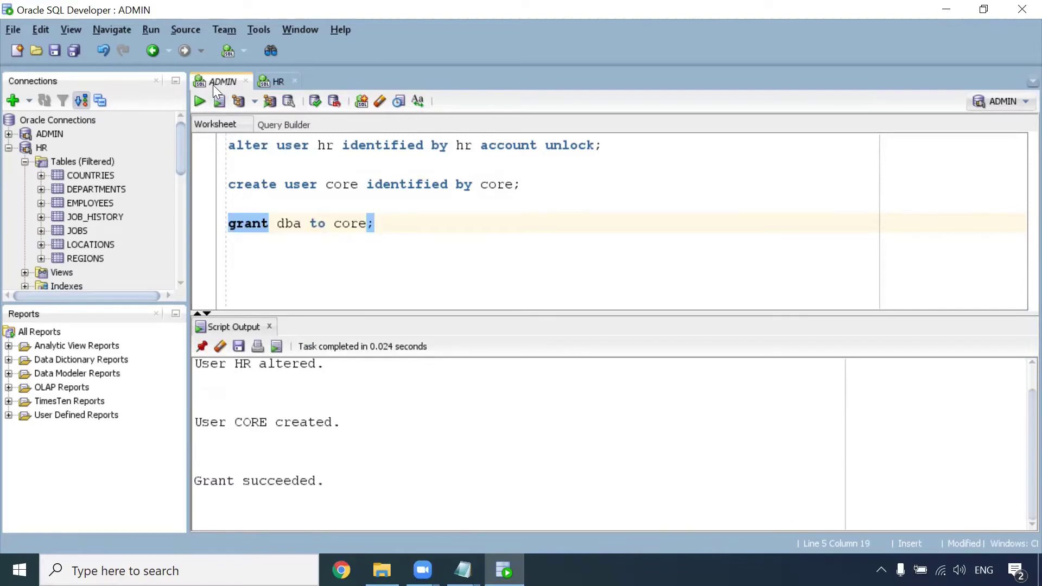
Step: Add a CORE connection with username core and its password, test it, and connect
click(13, 100)
text(CORE)
key(Tab)
key(Tab)
click(485, 220)
text(core)
key(Tab)
key(Tab)
text(core)
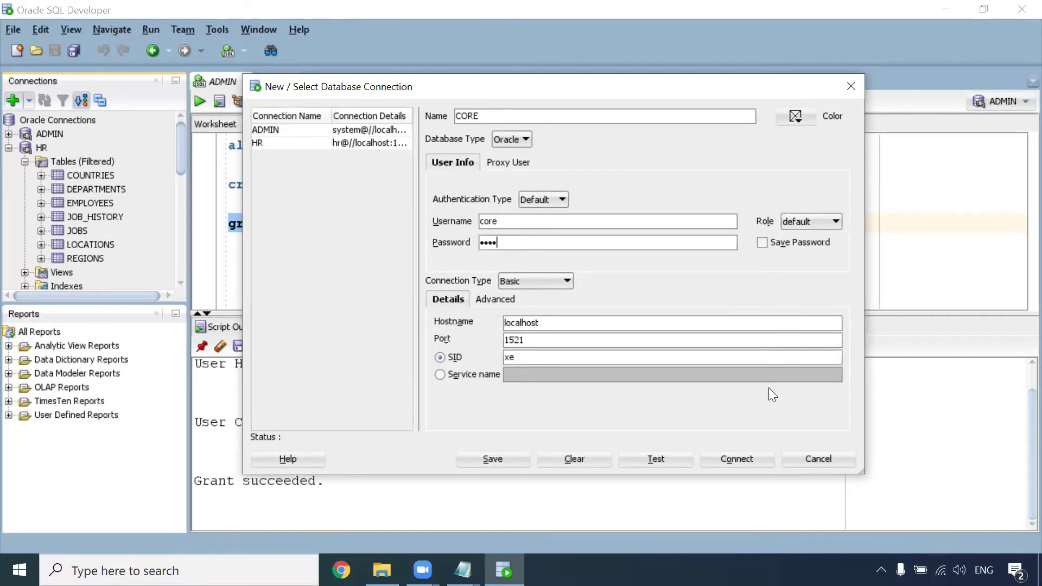
click(657, 461)
click(720, 461)
Step: Look at the HR and CORE worksheets, then return to the ADMIN worksheet
click(277, 79)
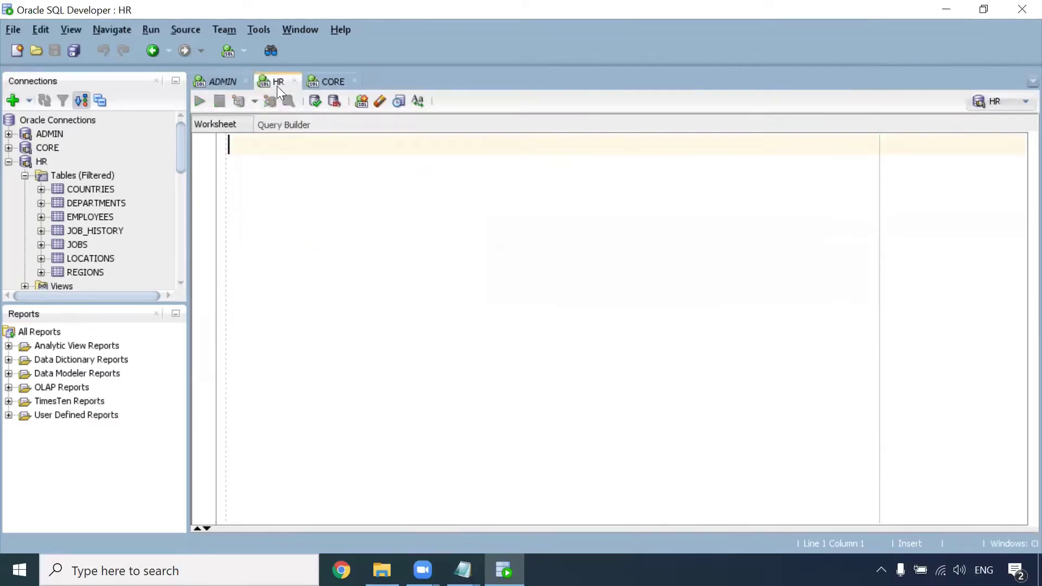
click(336, 82)
click(223, 81)
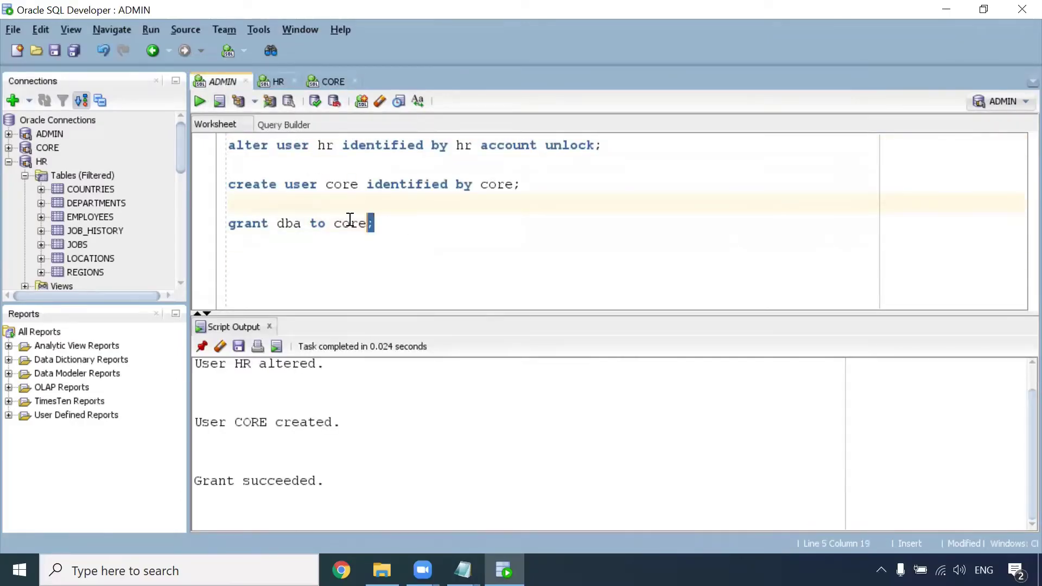
Step: Copy the core create-user and grant statements below the existing script
drag(375, 223, 216, 197)
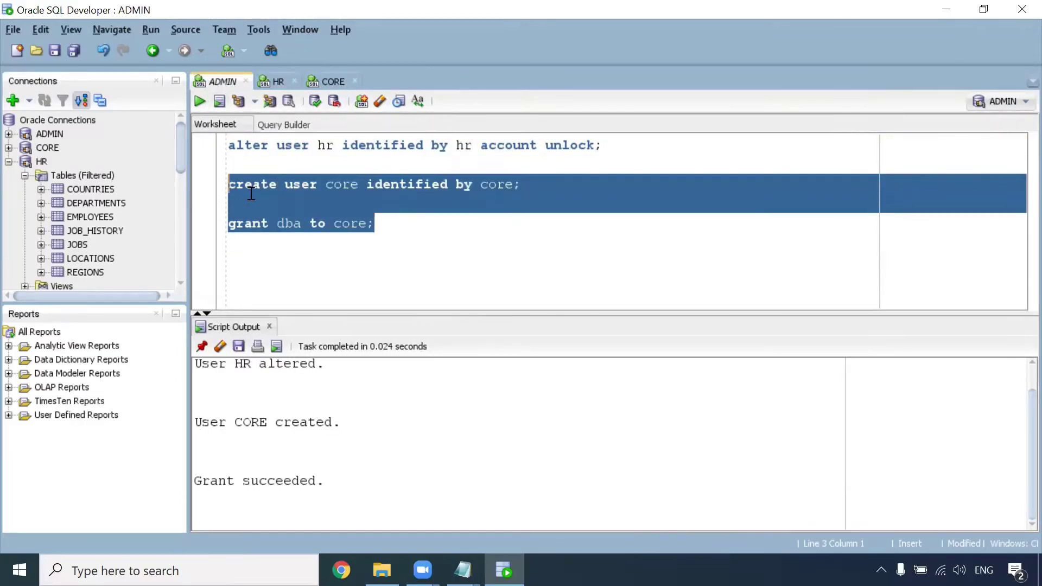
key(ctrl+c)
click(298, 249)
key(Return)
key(Return)
key(ctrl+v)
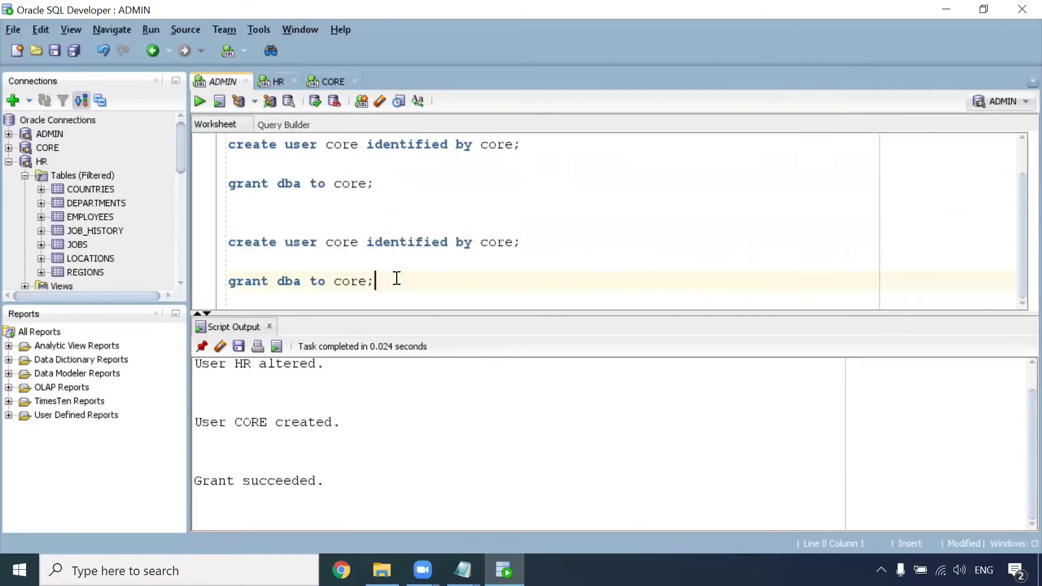
Step: Edit the copied statements so they create user infa and grant DBA to infa
double_click(342, 243)
text(infa)
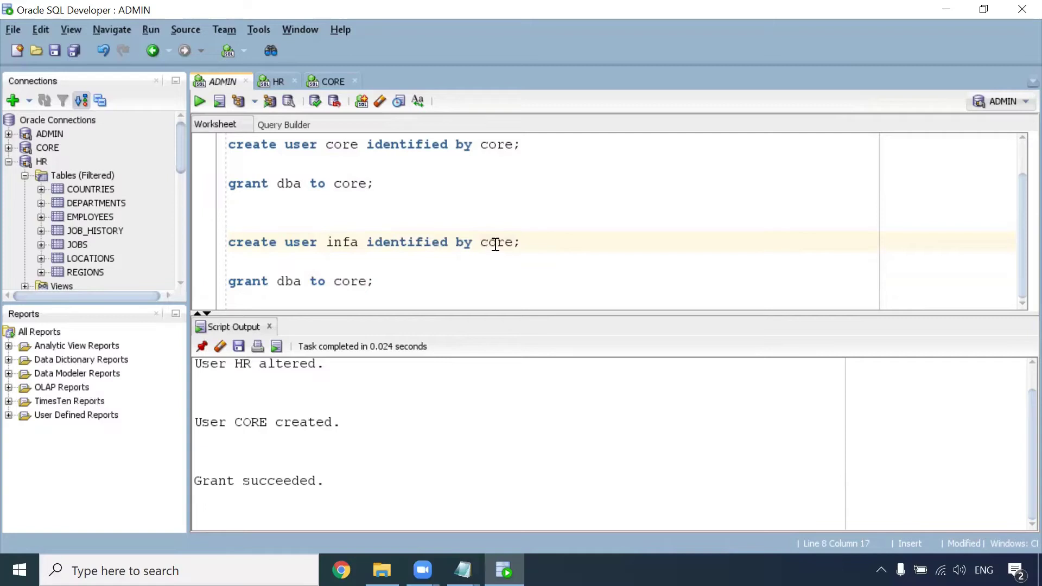
double_click(495, 243)
text(infa)
double_click(358, 281)
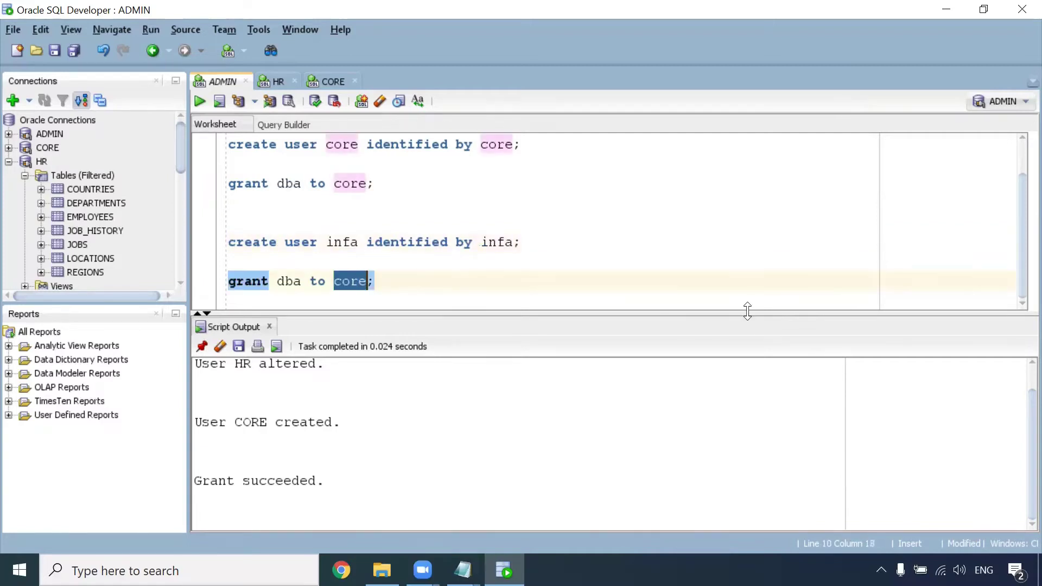
text(infa)
Step: Run the create user infa statement, then the grant dba to infa statement
click(498, 242)
key(ctrl+Return)
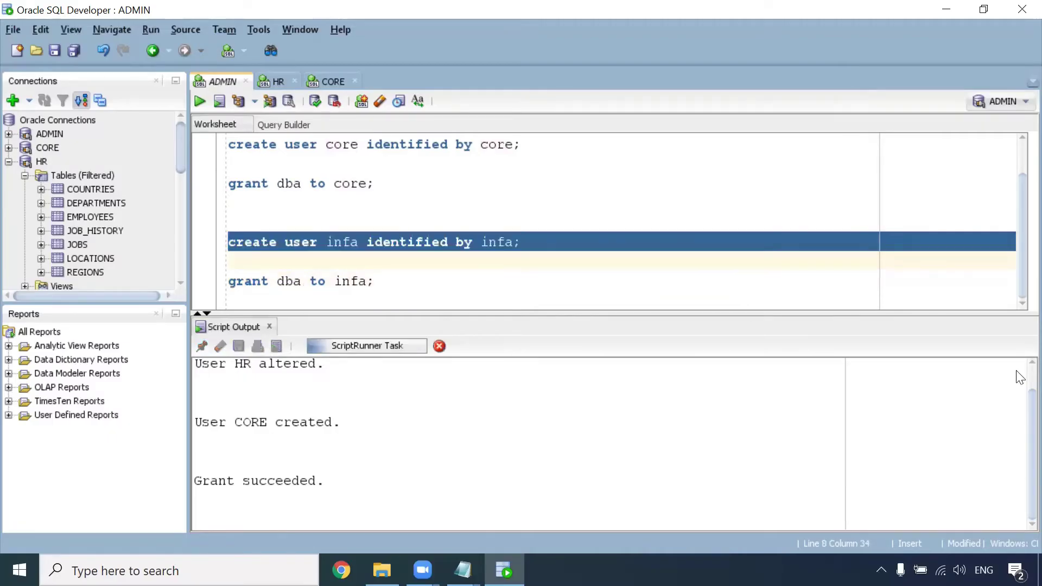
click(467, 289)
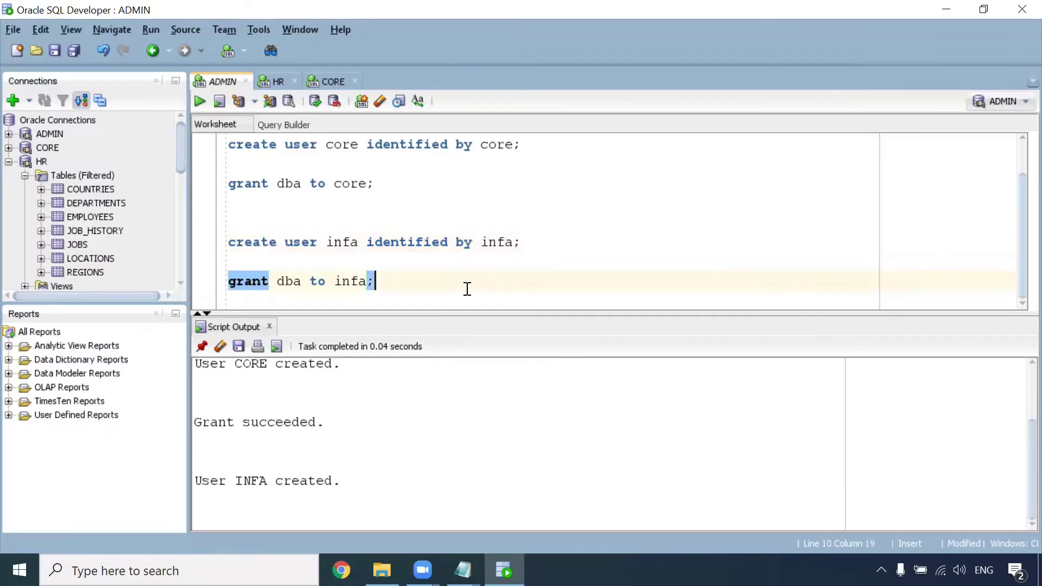
key(ctrl+Return)
Step: Add blank lines after the infa grant and scroll through the script
drag(401, 283, 224, 245)
click(397, 282)
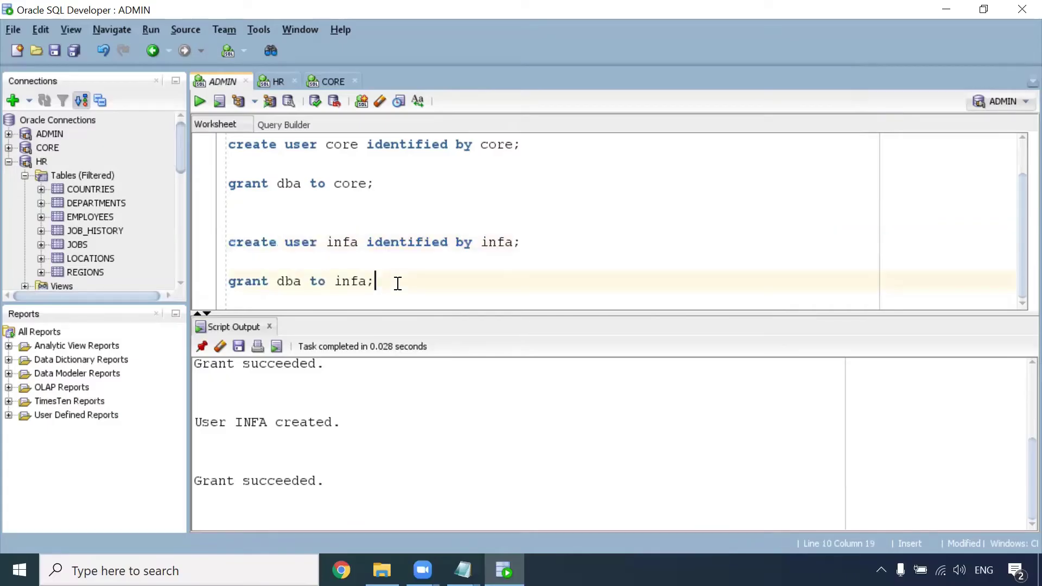
key(Return)
key(Return)
scroll(382, 217, up, 2)
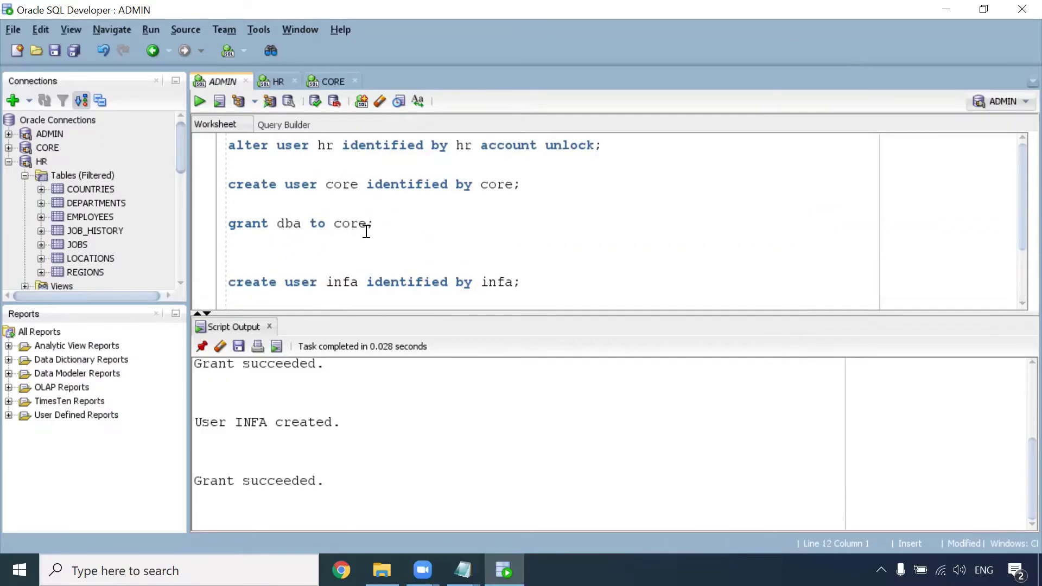
scroll(366, 231, down, 2)
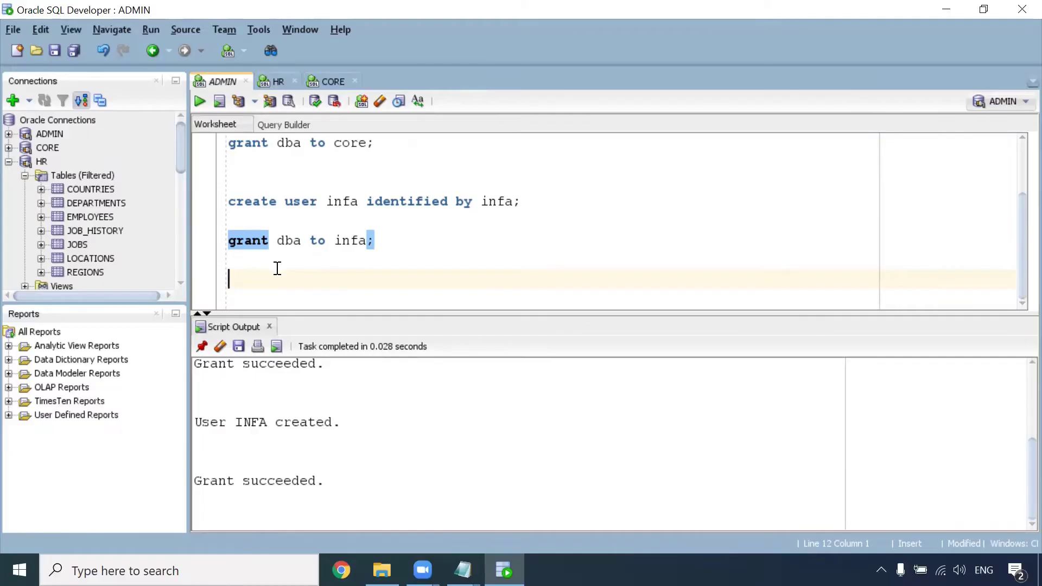
scroll(279, 270, up, 2)
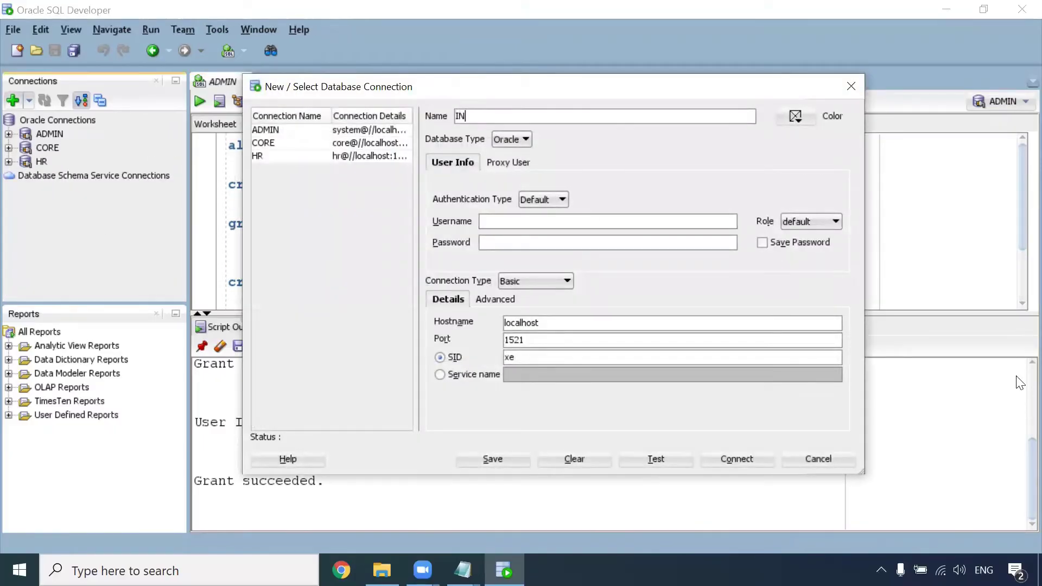
Step: Enter username infa and its password for the INFA connection, test it, and connect
click(658, 223)
click(566, 244)
click(662, 457)
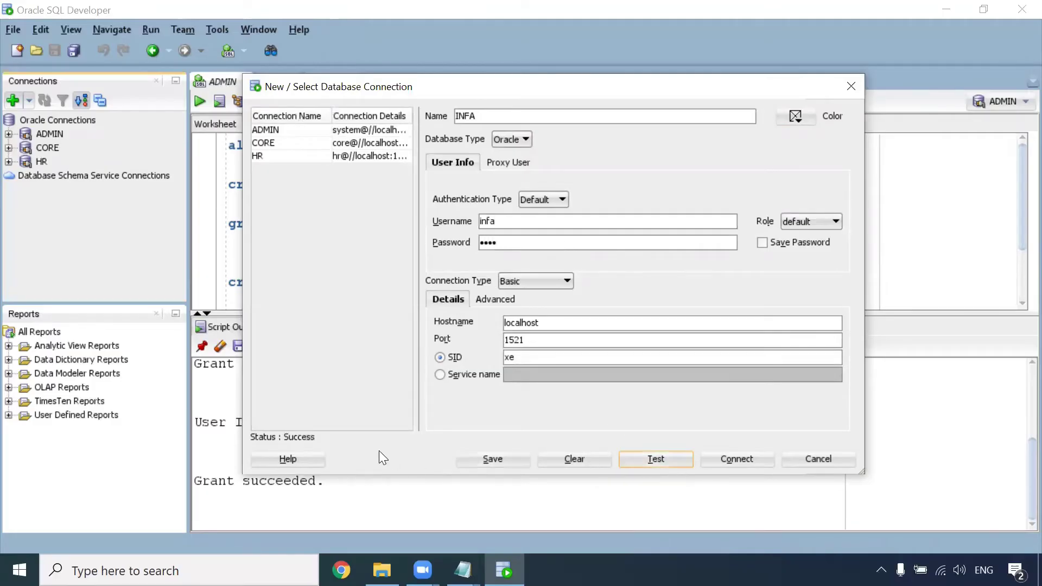
click(736, 459)
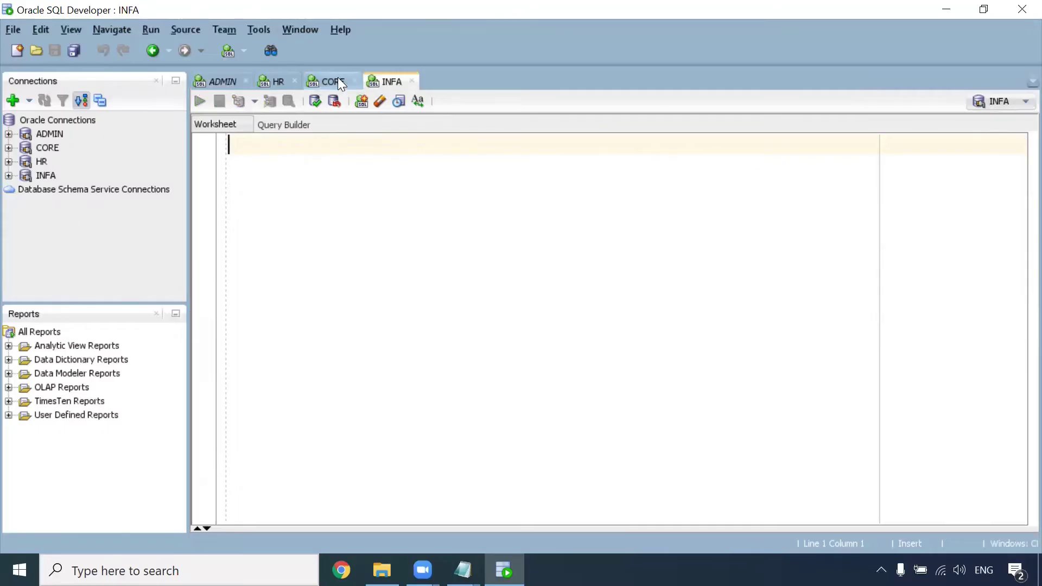
Step: Expand and collapse the CORE and INFA connection trees, view the CORE worksheet, then return to ADMIN
click(8, 147)
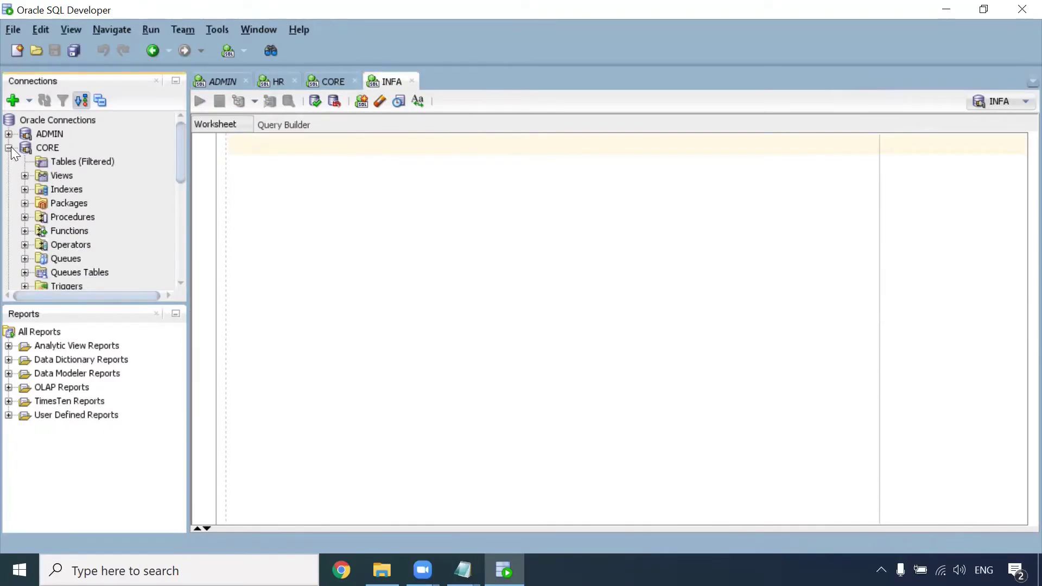
click(9, 147)
click(8, 175)
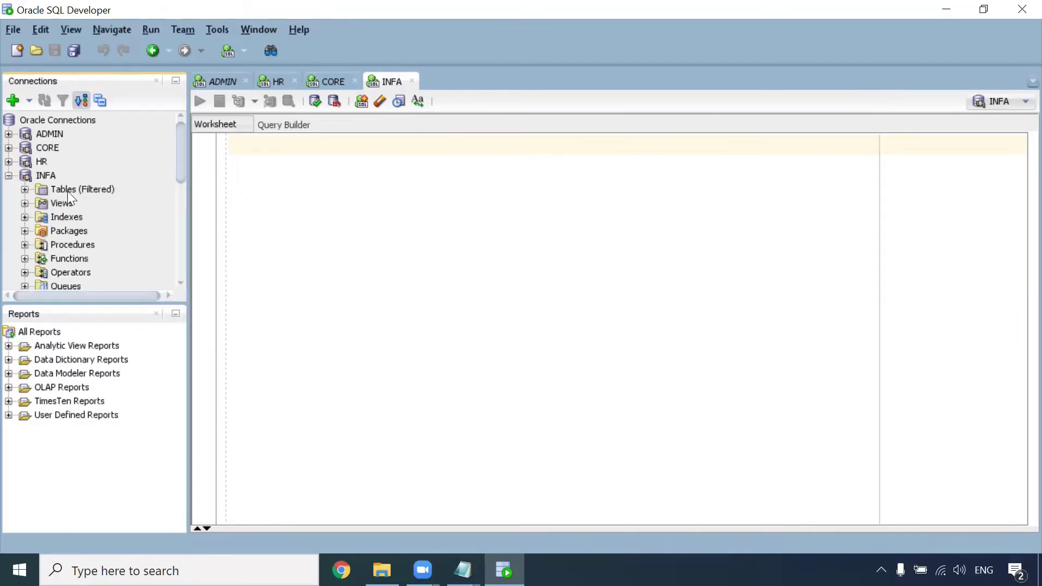
click(9, 176)
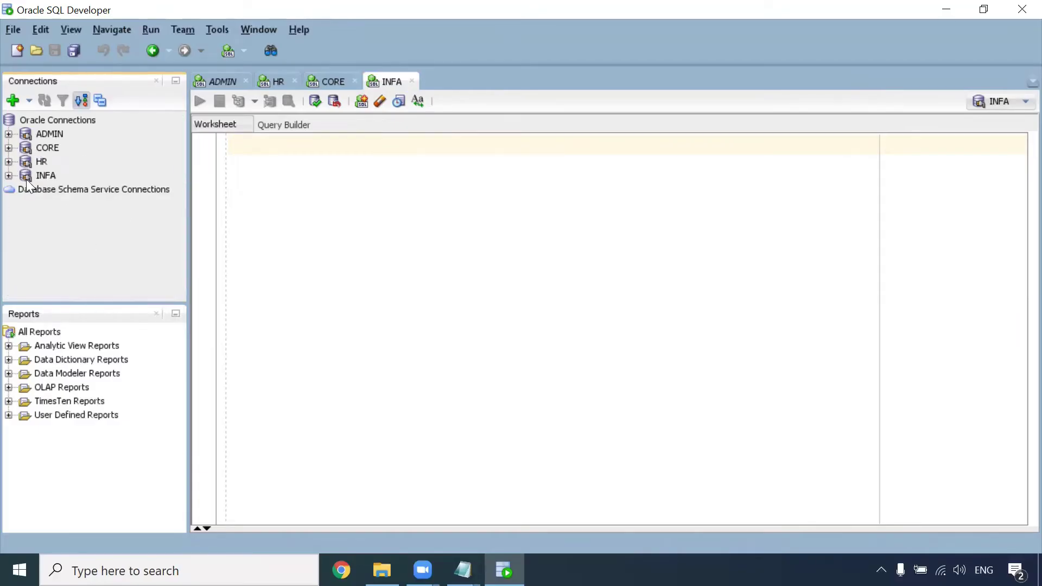
click(8, 148)
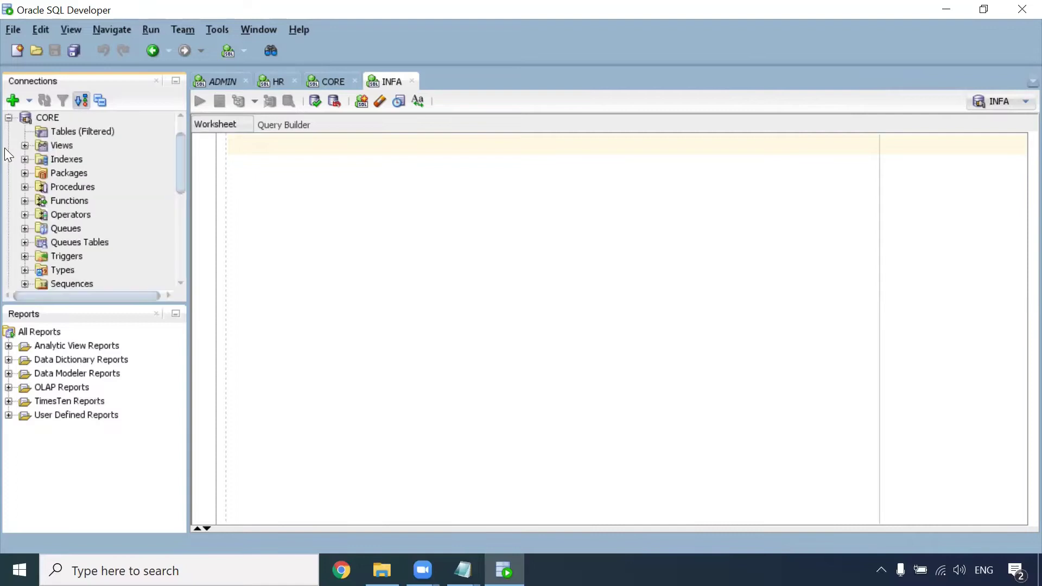
scroll(37, 148, up, 1)
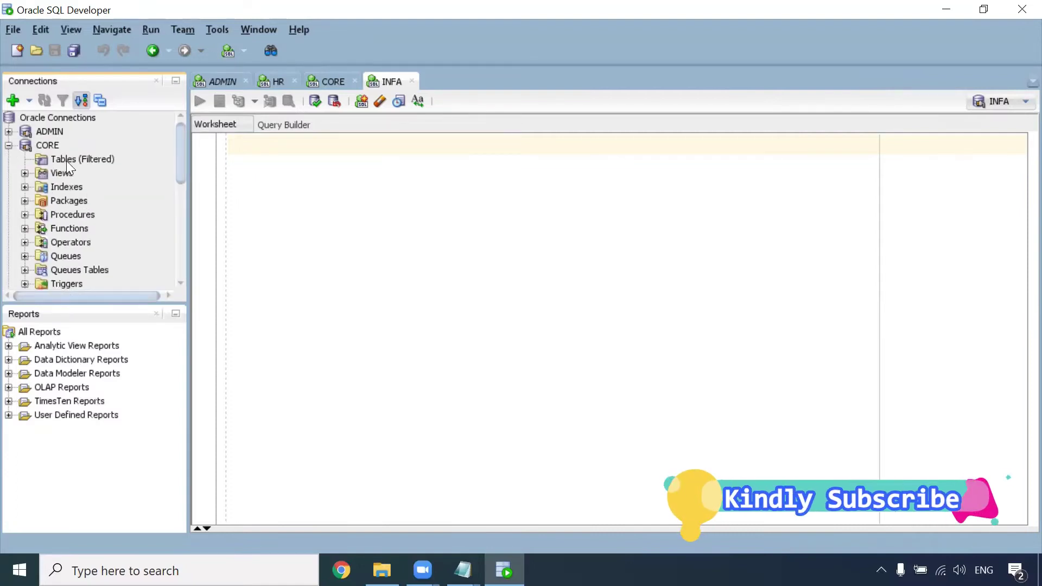
click(328, 82)
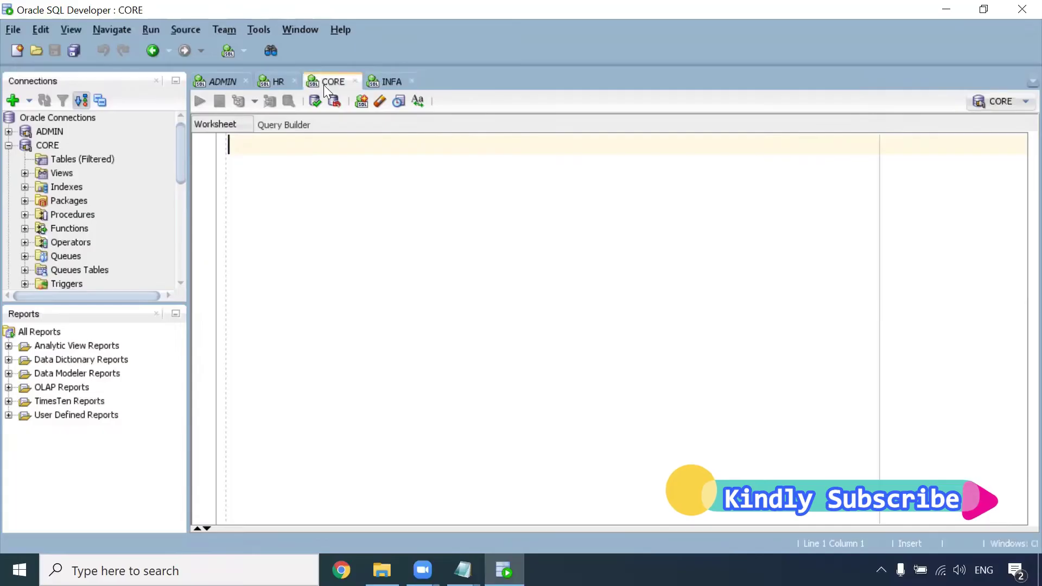
click(9, 146)
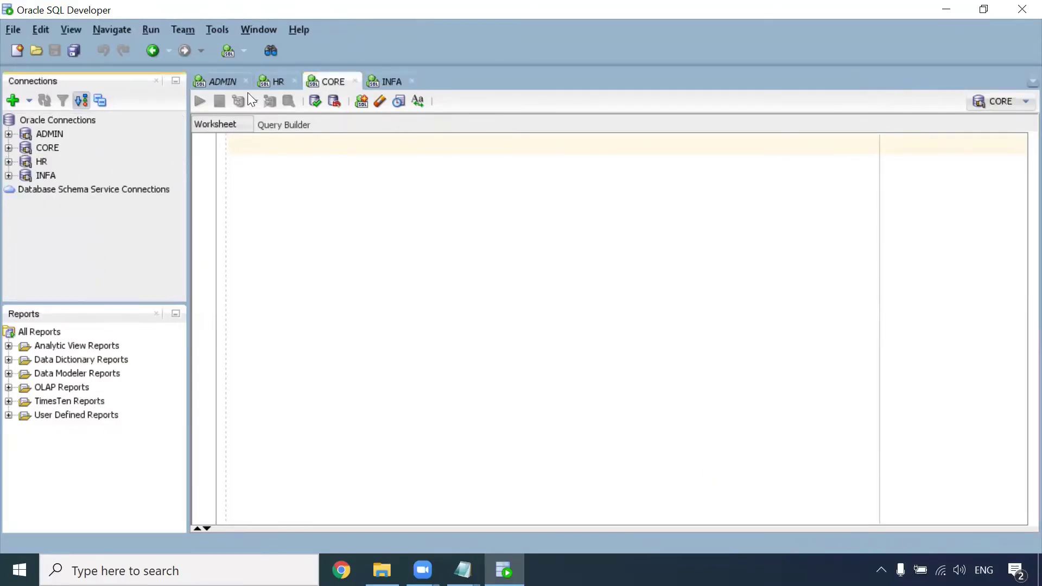
click(226, 83)
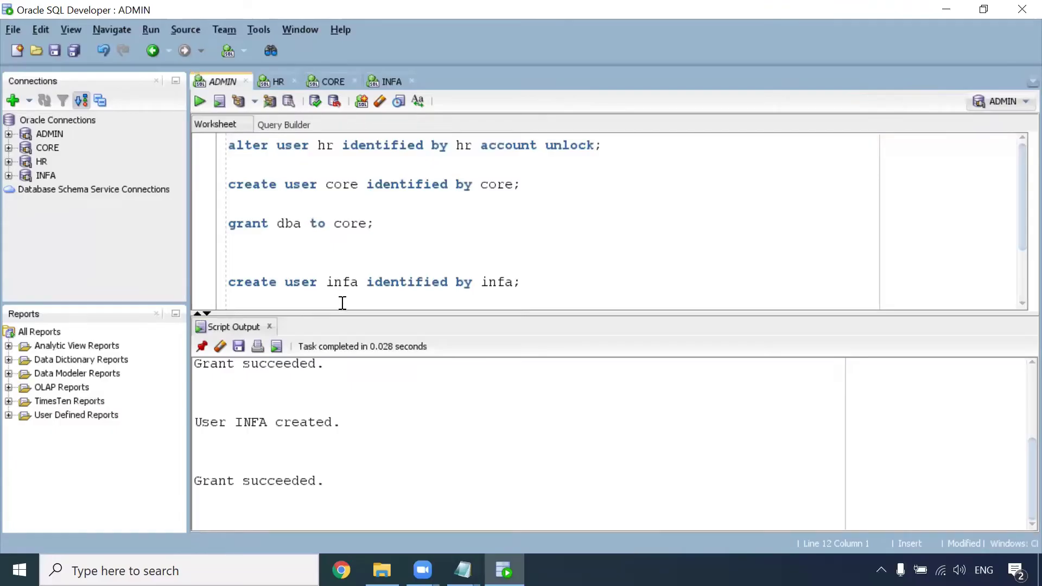
Step: Run 'create table core.t_employees as select * from hr.employees where 1=2;' in the ADMIN worksheet
drag(341, 310, 341, 343)
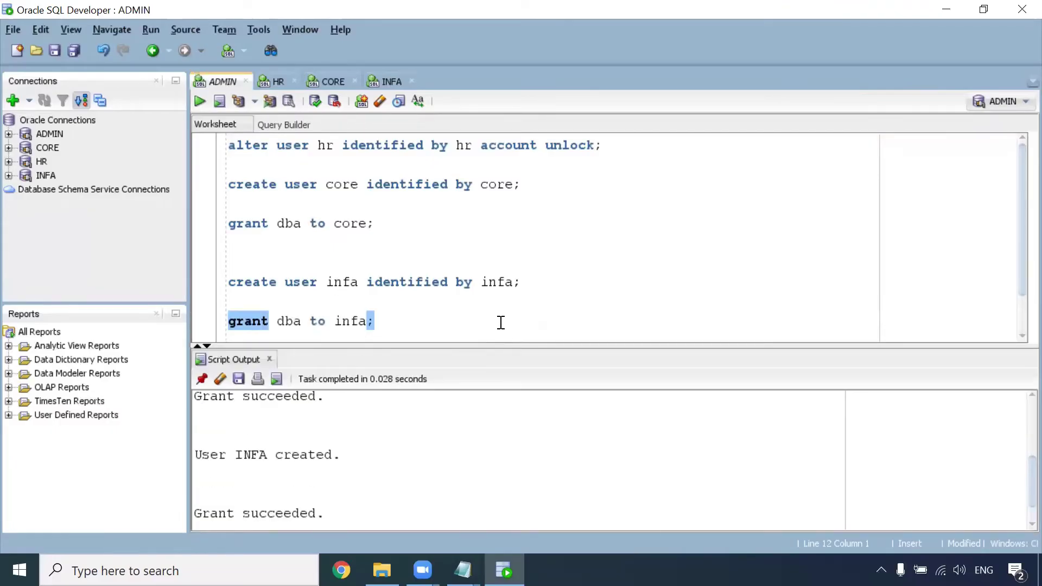
click(442, 325)
key(Return)
key(Return)
key(Return)
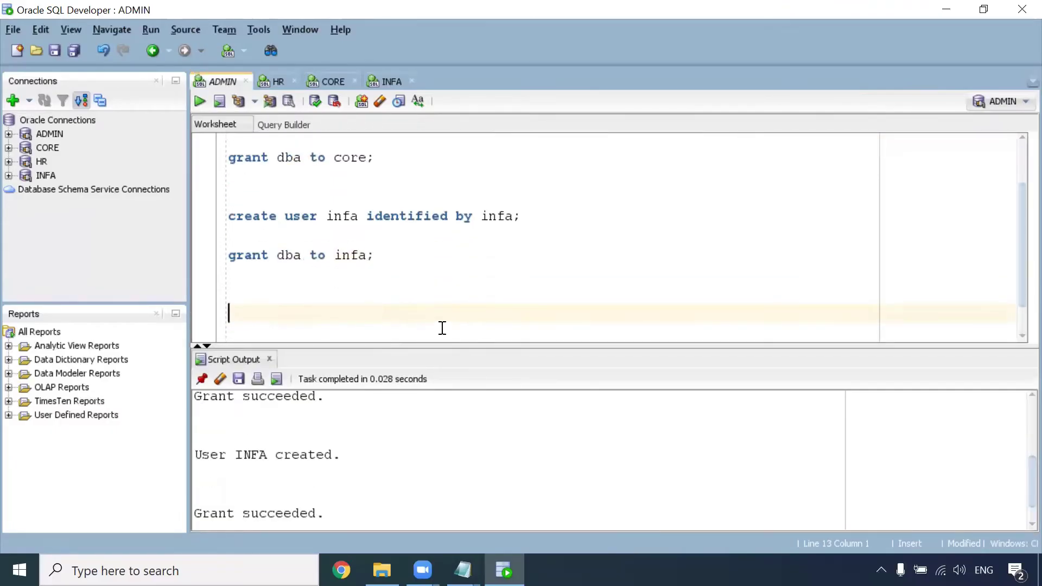
text(create table t)
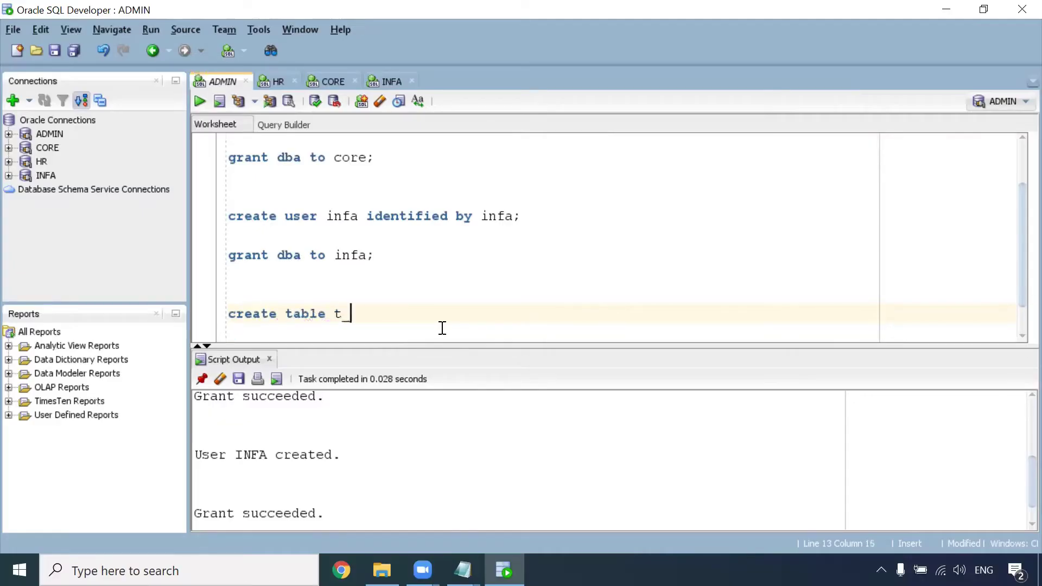
key(BackSpace)
text(core.t_employees)
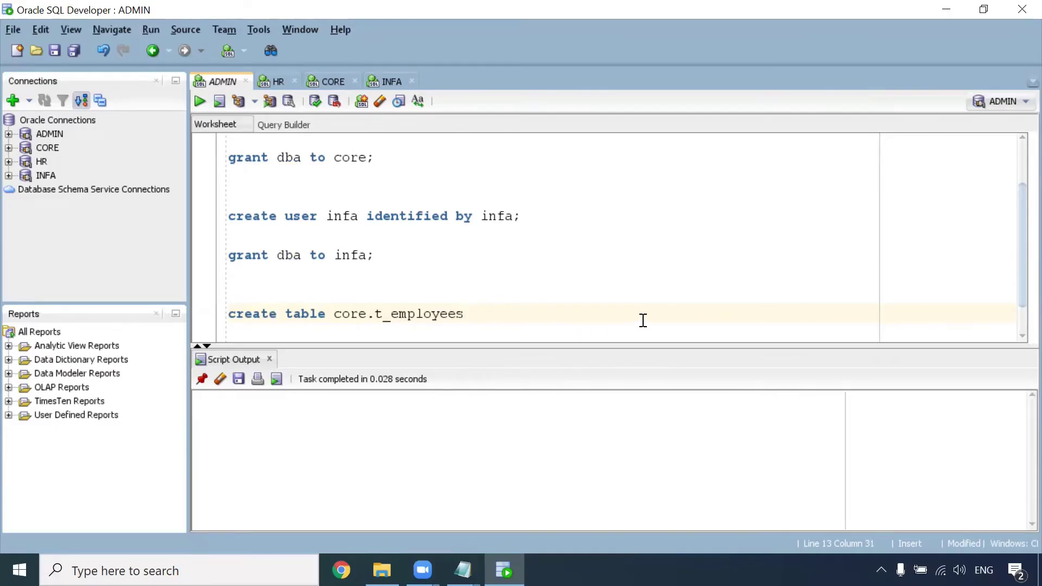
text(as select * from hr.employees where 1=2;)
key(ctrl+Return)
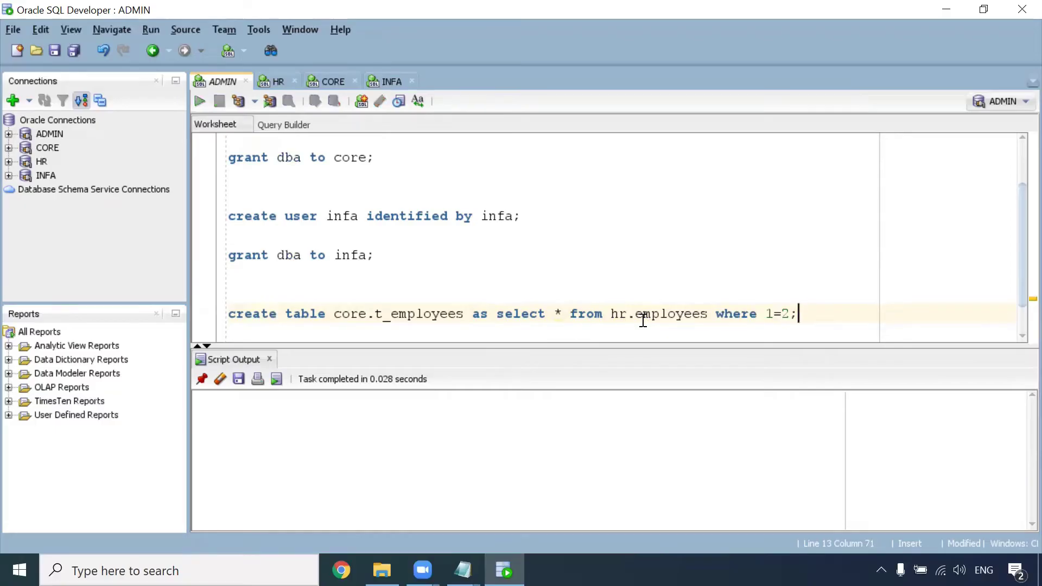
click(288, 424)
drag(288, 421, 360, 423)
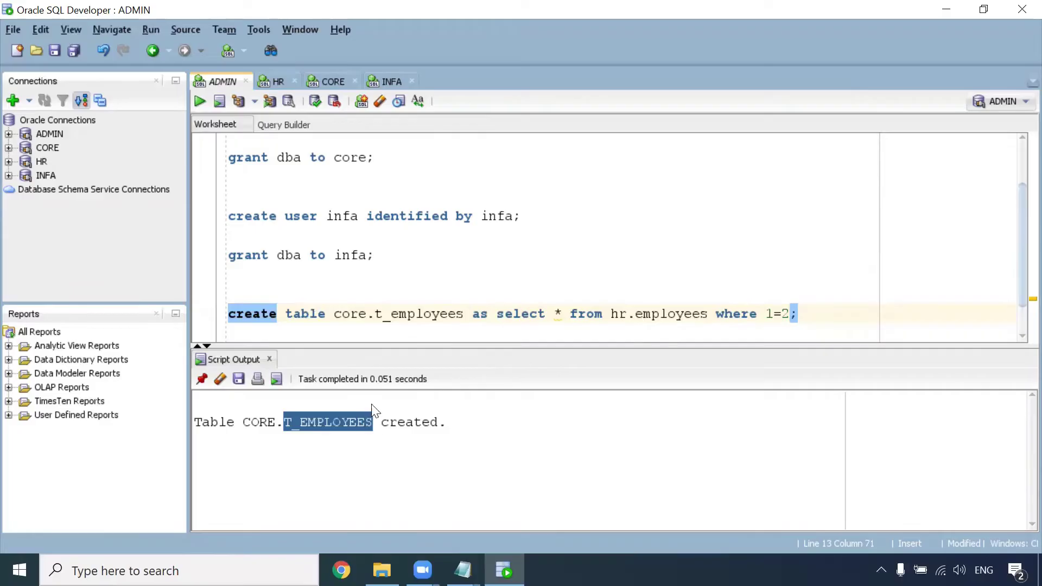
click(332, 82)
Step: Run 'select * from T_EMPLOYEES;' in the CORE worksheet
text(select * from)
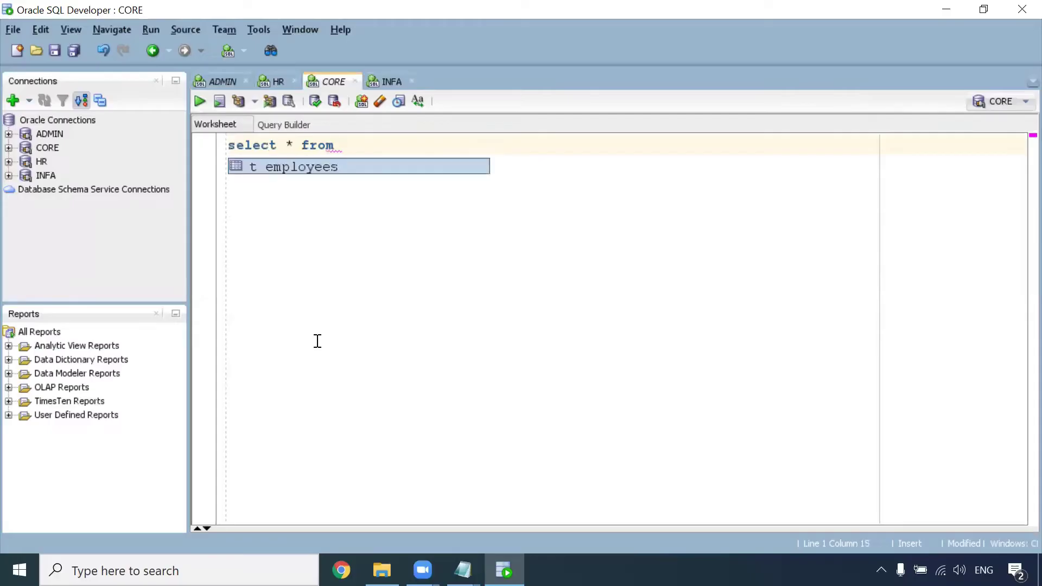
key(Return)
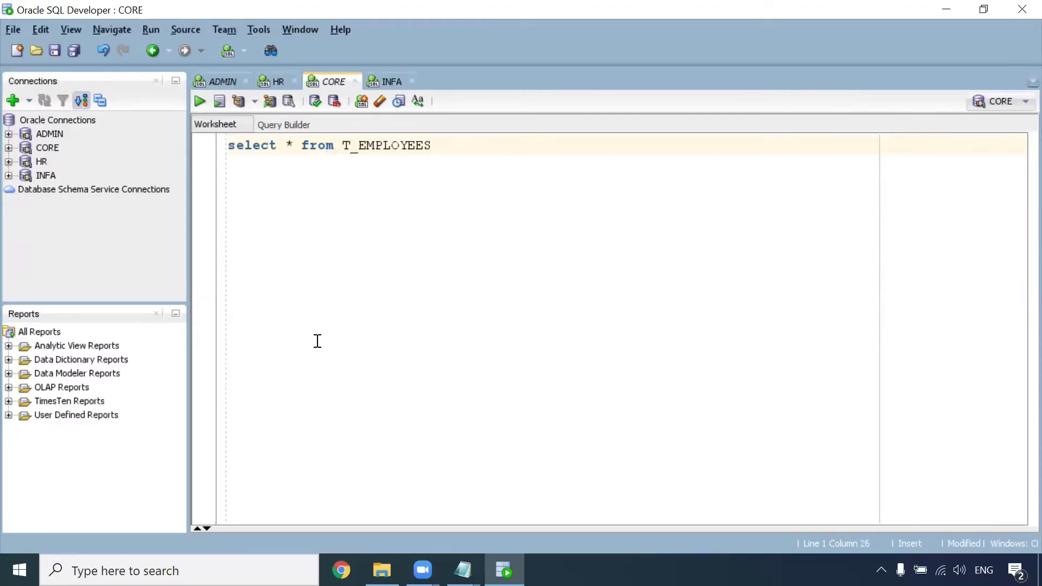
text(;)
key(ctrl+Return)
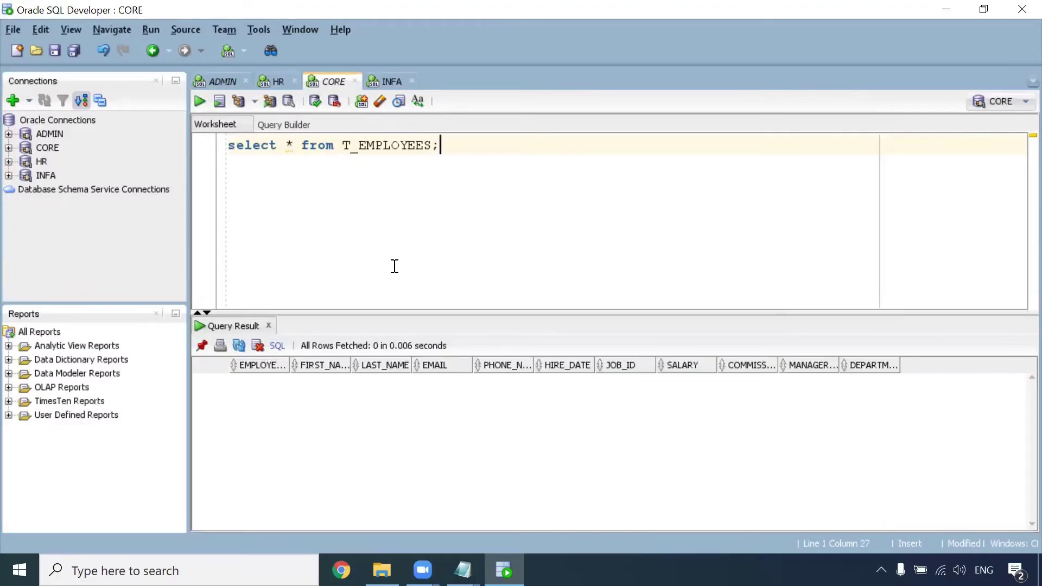
Step: Run 'select * from employees;' in the HR worksheet
click(276, 81)
click(237, 153)
text(select * )
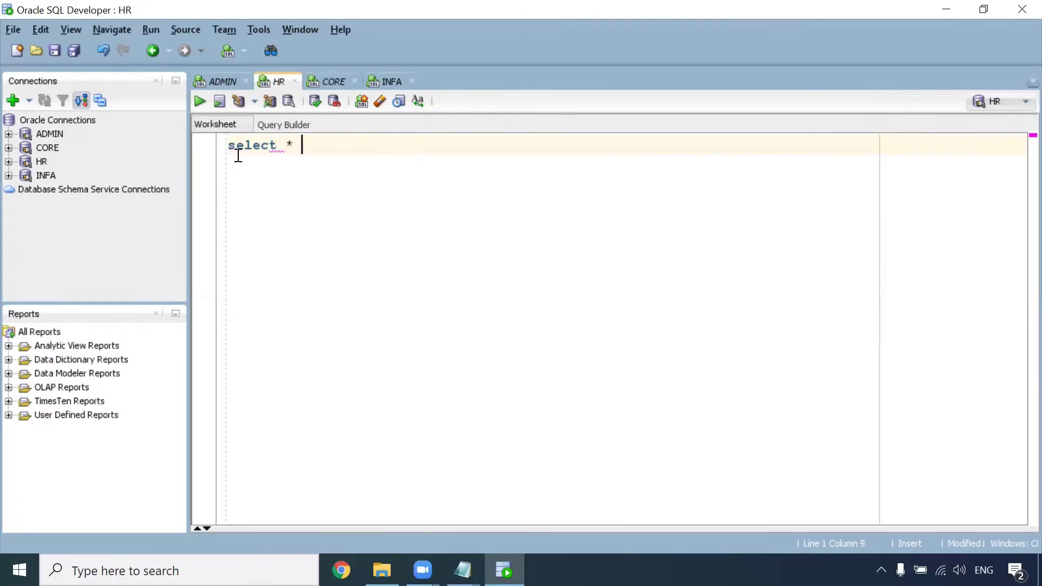
text(from employees;)
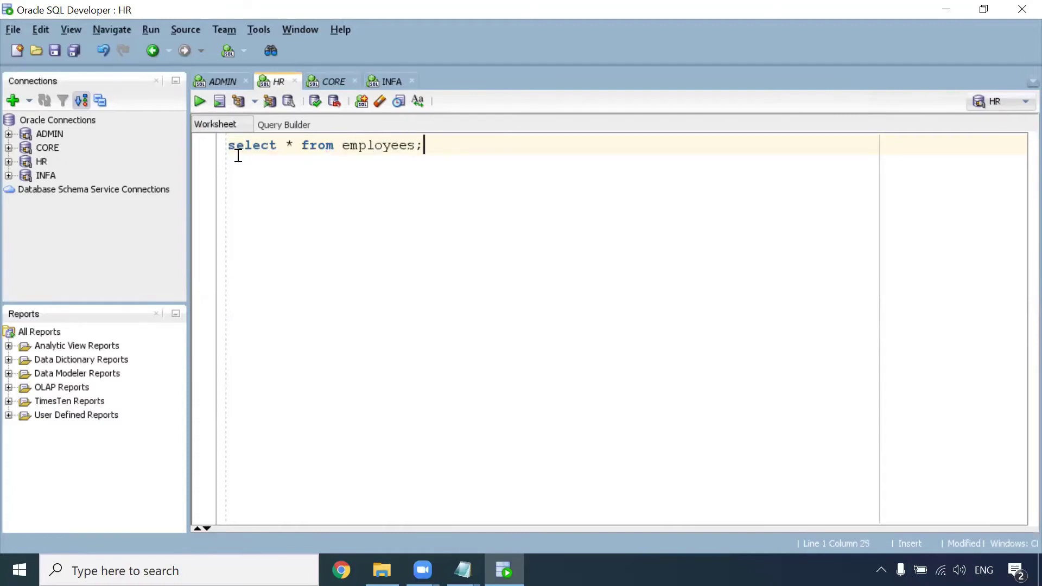
key(ctrl+Return)
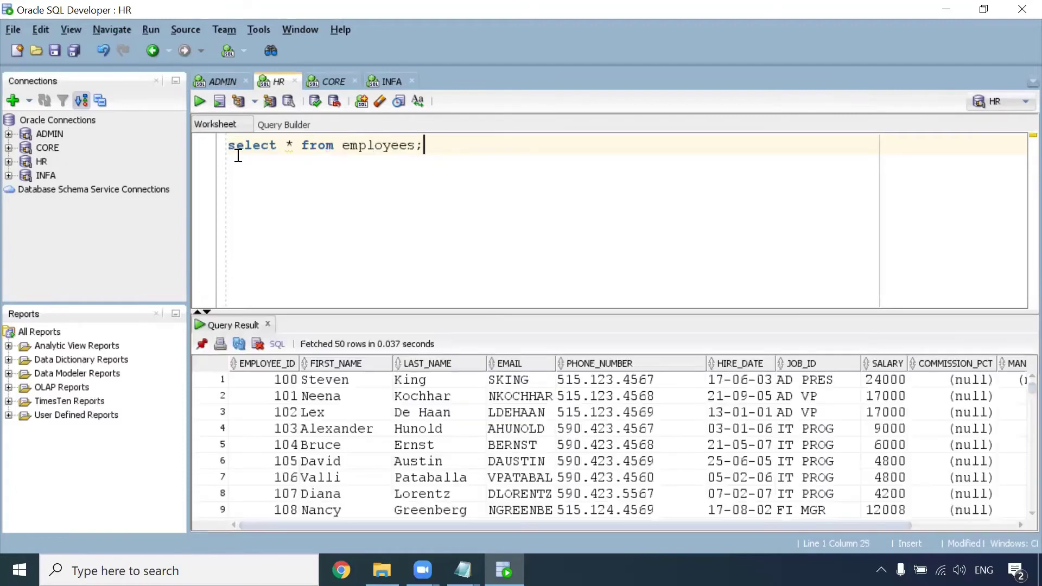
Step: Back in CORE, highlight the T_EMPLOYEES table name and bring up the Installation steps notes
click(326, 82)
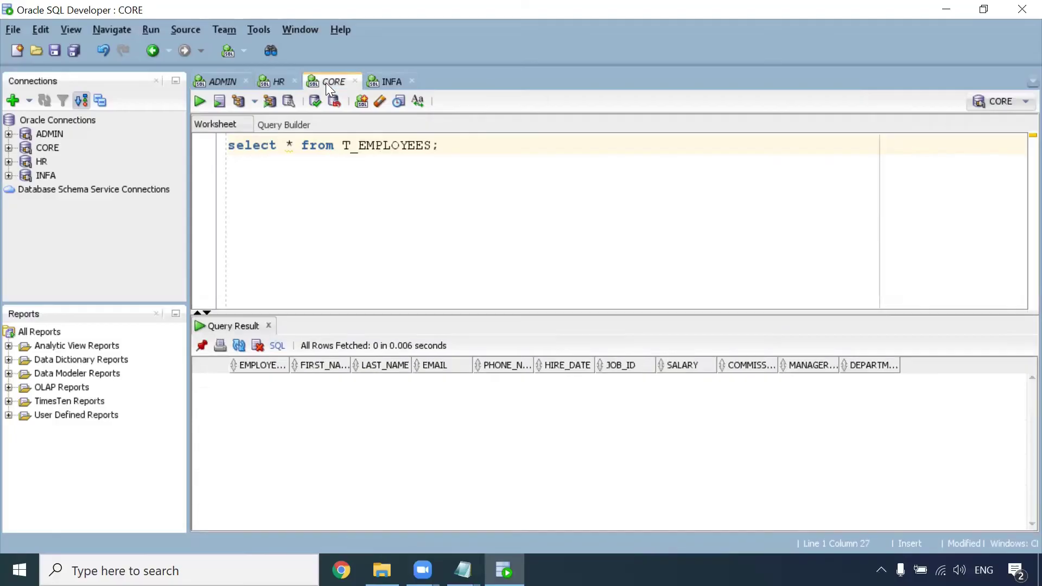
drag(228, 149, 433, 156)
double_click(407, 147)
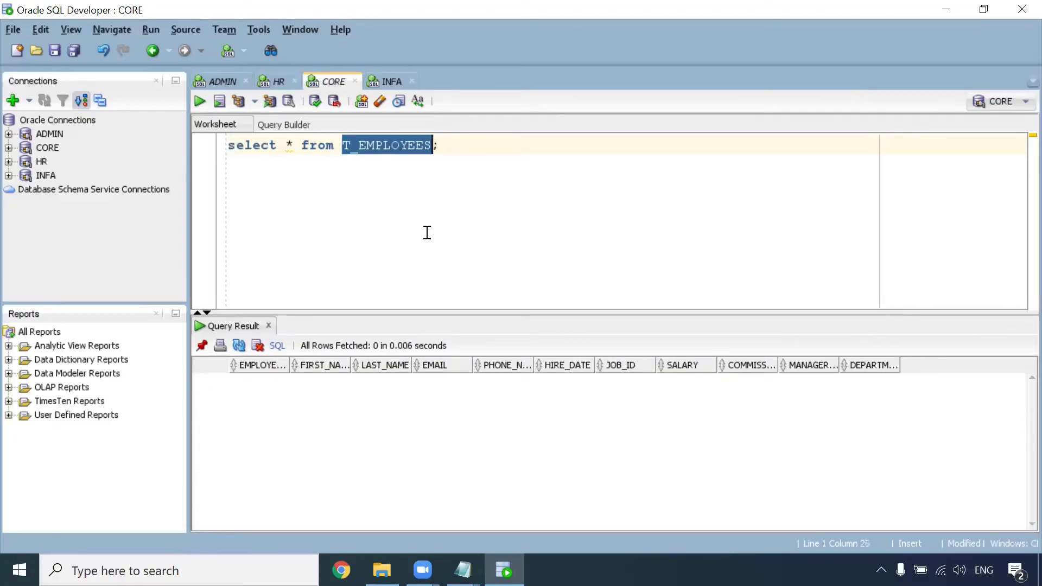
mouse_move(463, 570)
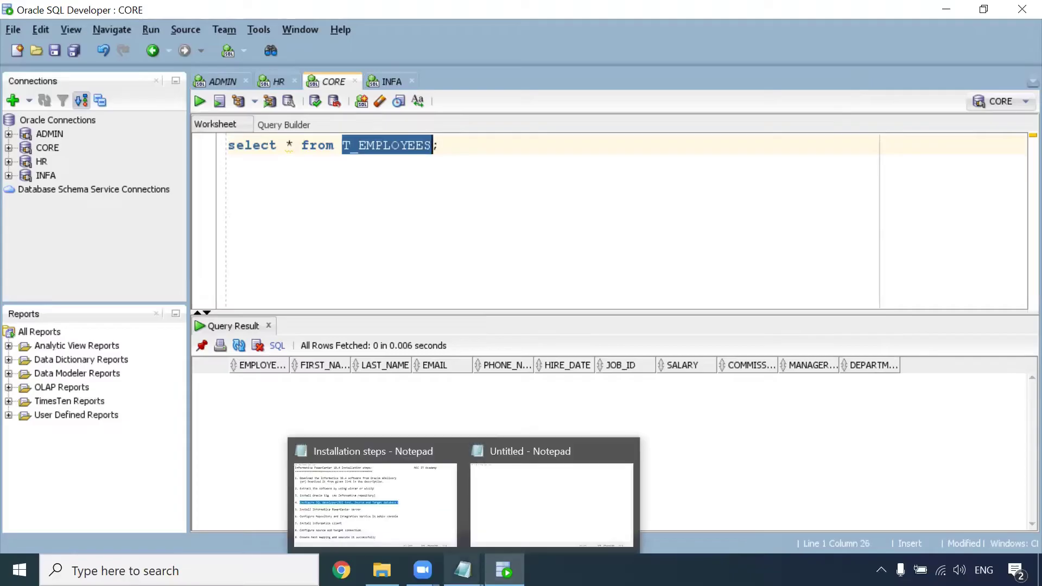
click(438, 509)
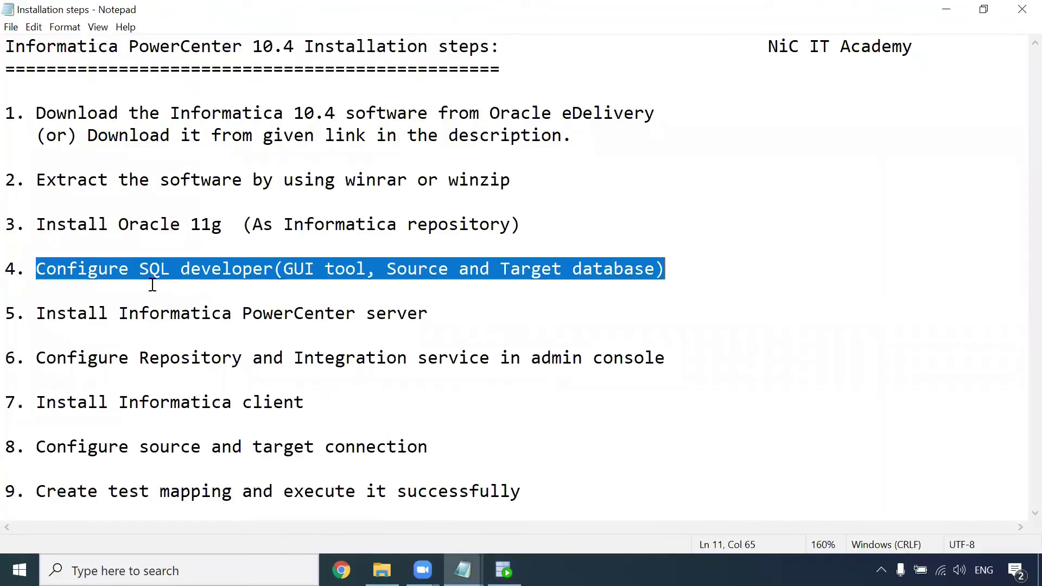
Step: Select installation steps 1 through 4 in Notepad, then switch to the installation folder
click(491, 279)
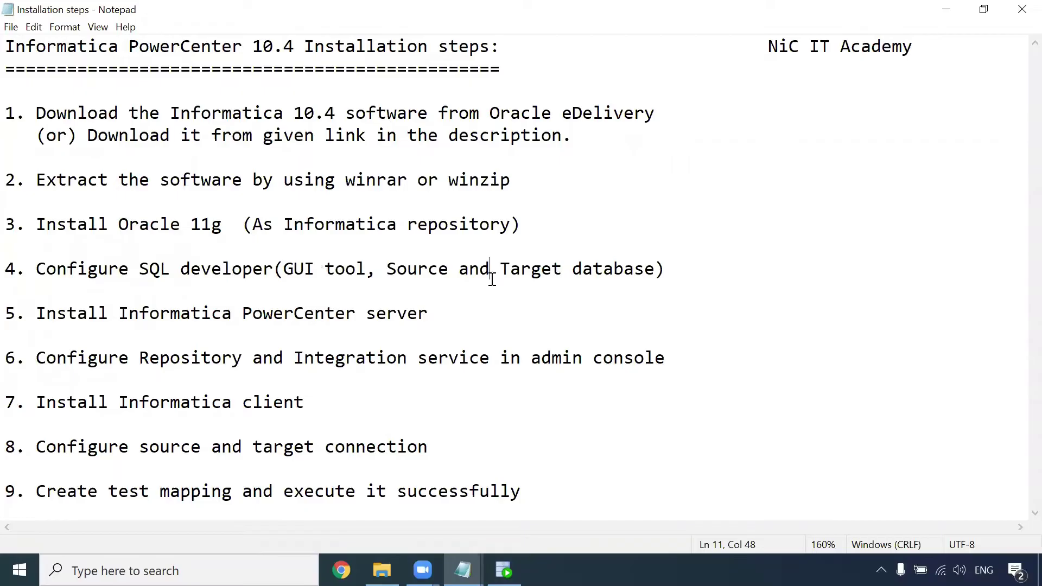
drag(671, 273, 10, 117)
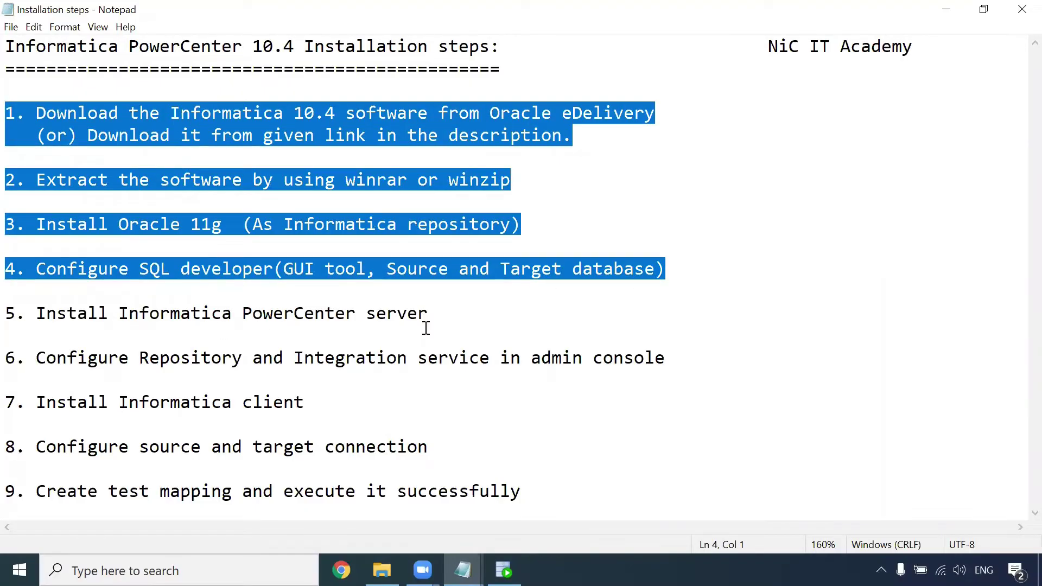
key(alt+Tab)
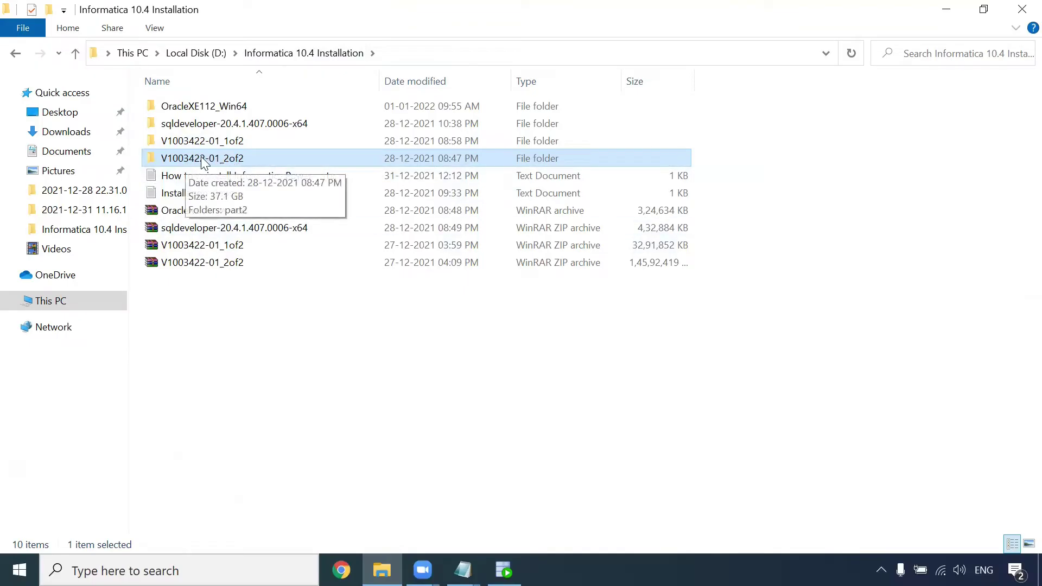
Step: Launch install.exe from V1003422-01_2of2\part2\informatica_1041_server_winem-64t\Server
double_click(217, 159)
double_click(190, 110)
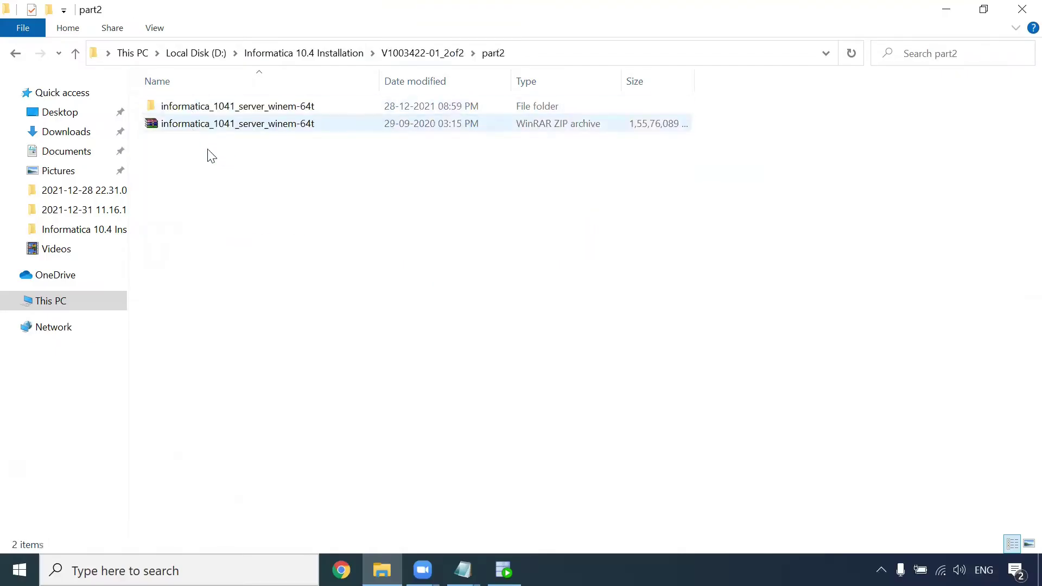
double_click(271, 107)
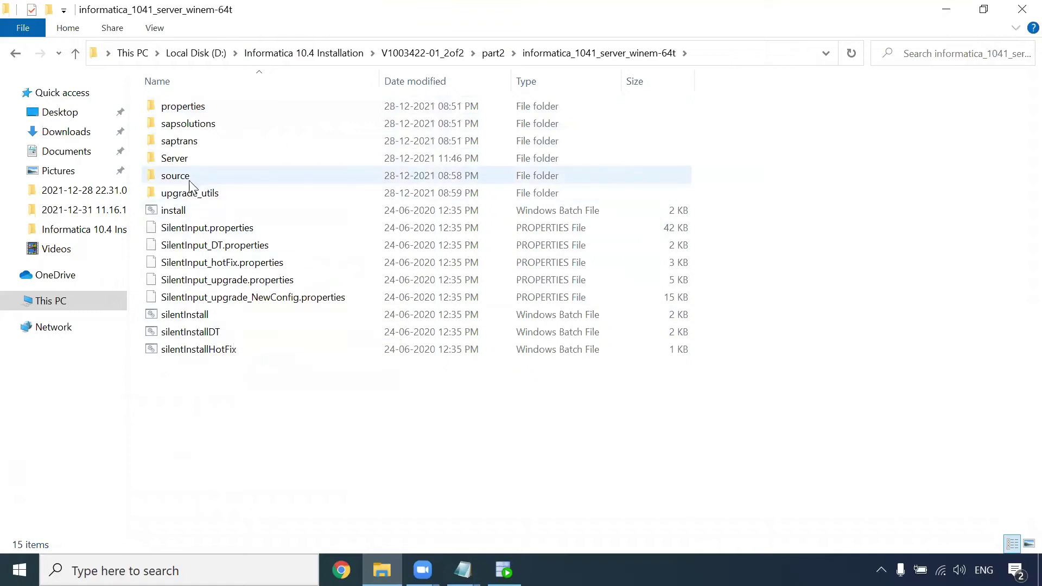
click(189, 159)
double_click(190, 159)
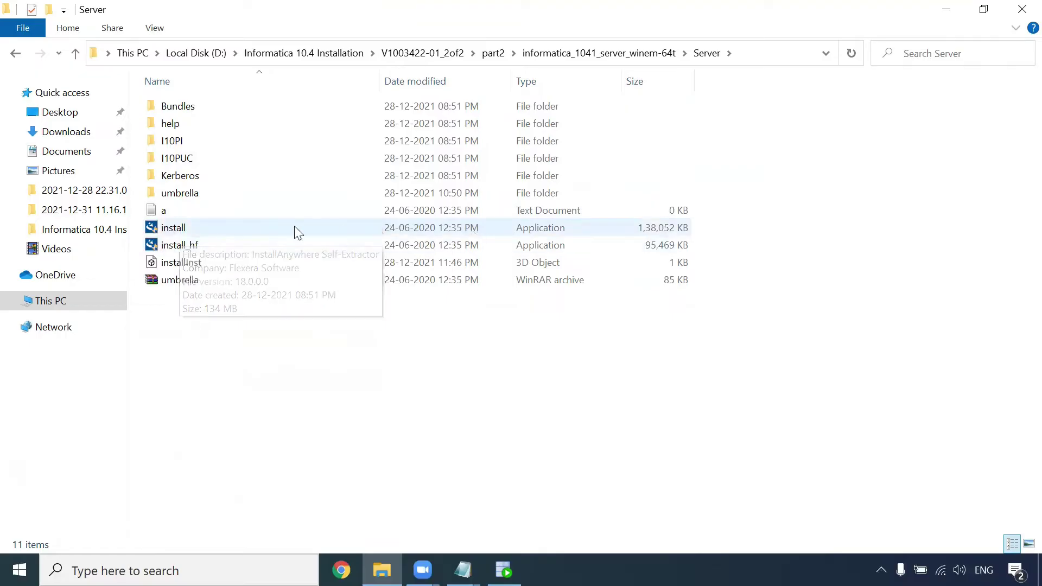
click(169, 231)
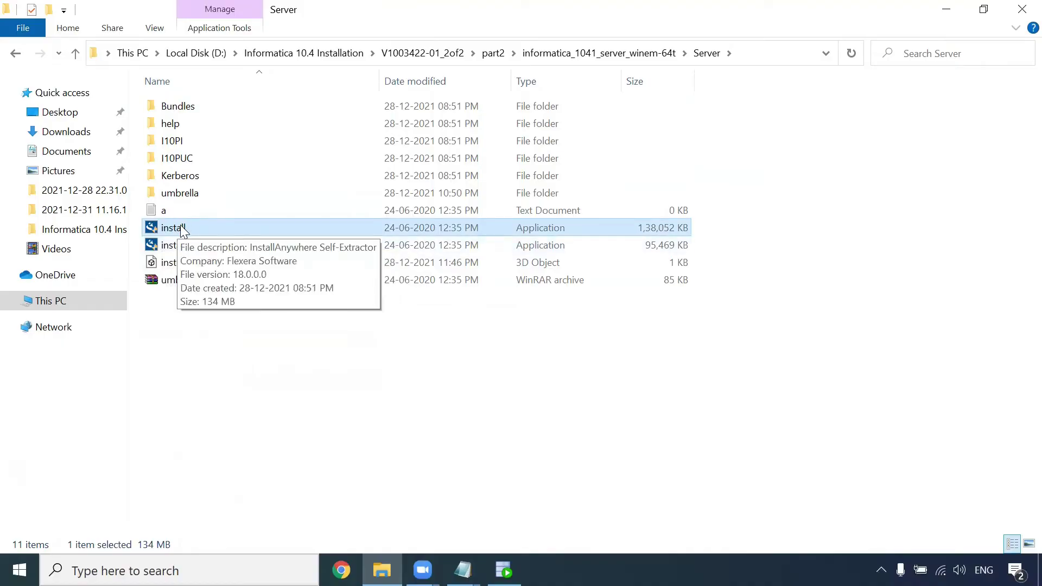
double_click(182, 230)
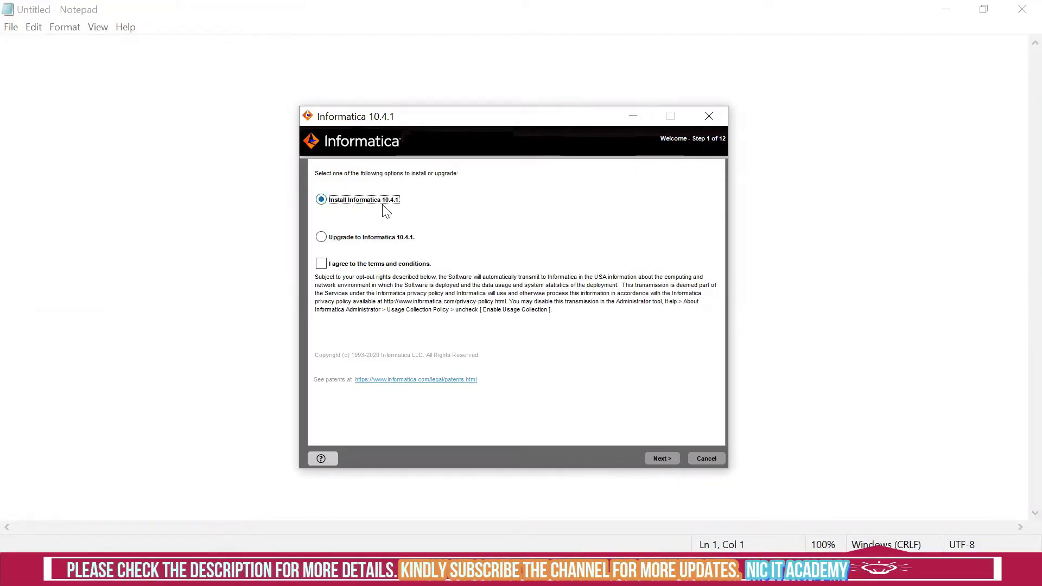
Step: Agree to the terms, pass the prerequisites page, and browse for the license key file
click(321, 265)
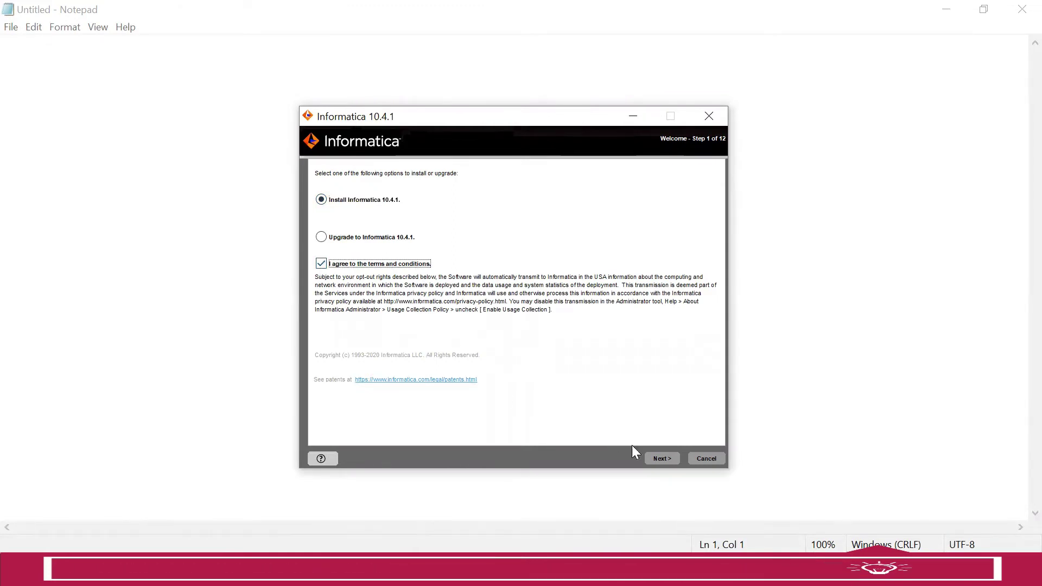
click(673, 459)
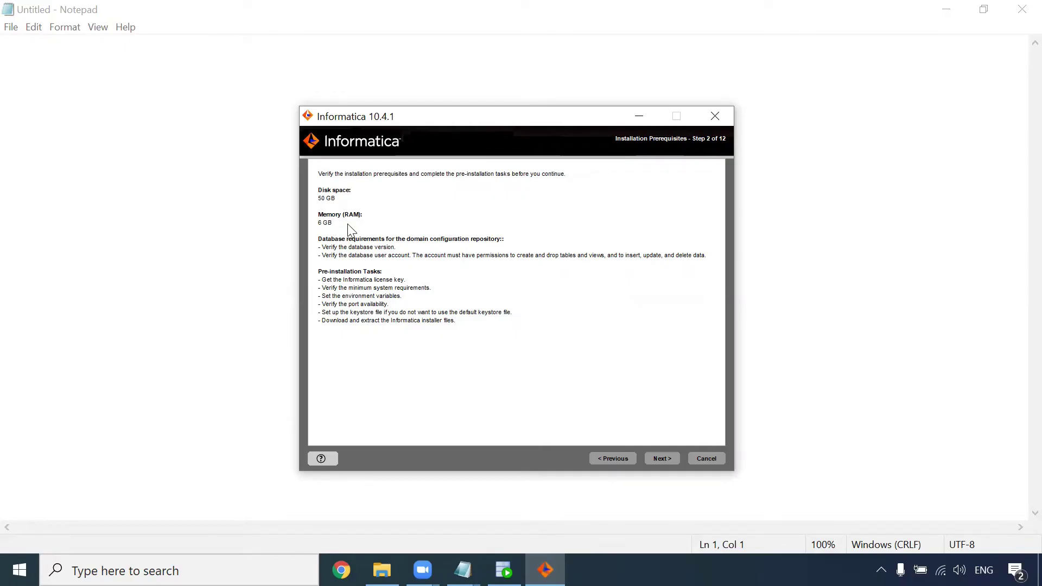
click(653, 459)
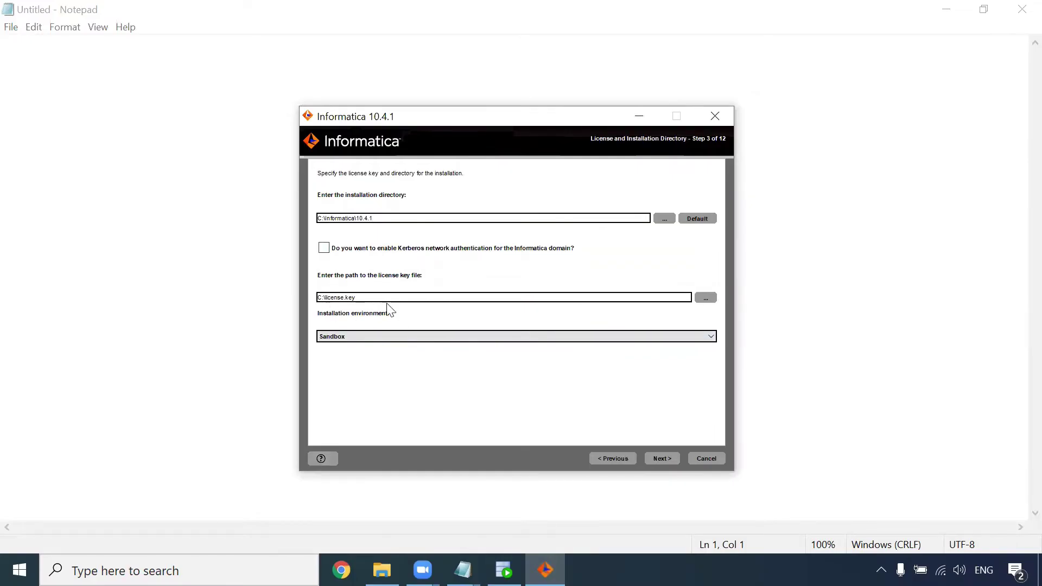
click(707, 302)
Step: Load the Oracle license key file from V1003422-01_1of2\part1 and continue to the pre-installation summary
click(449, 239)
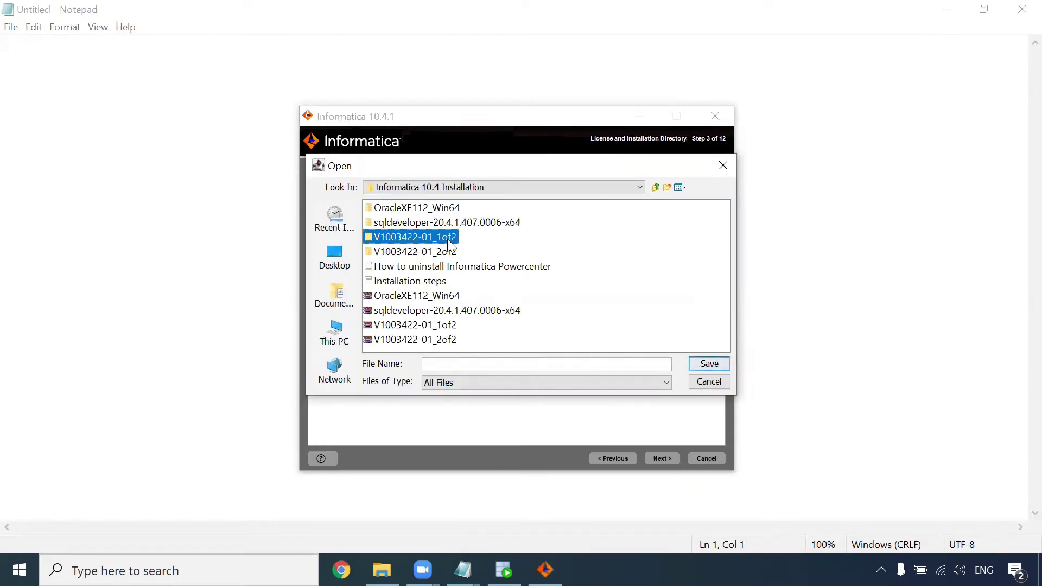
double_click(448, 239)
click(387, 208)
double_click(390, 212)
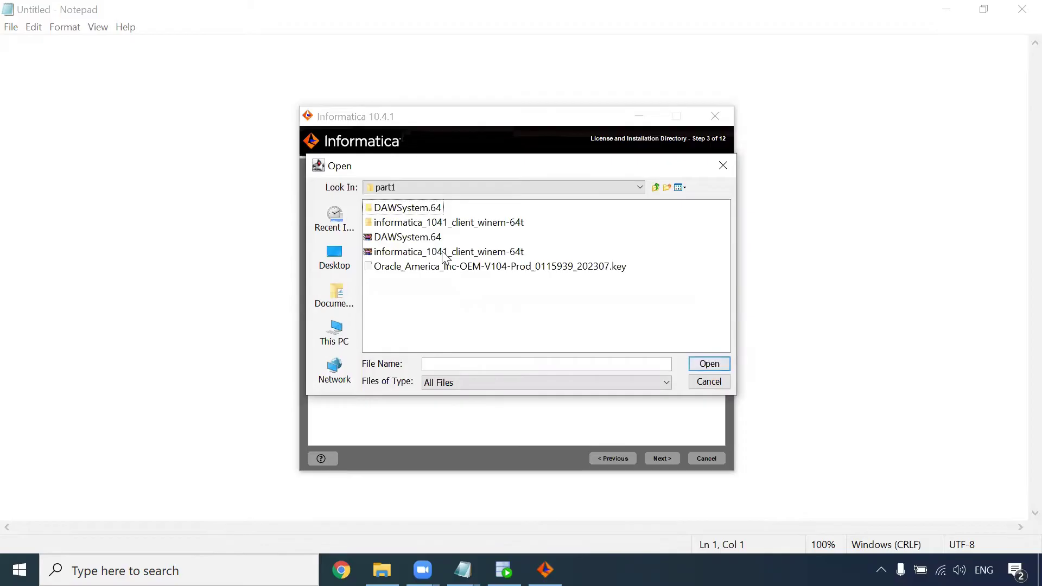
click(423, 266)
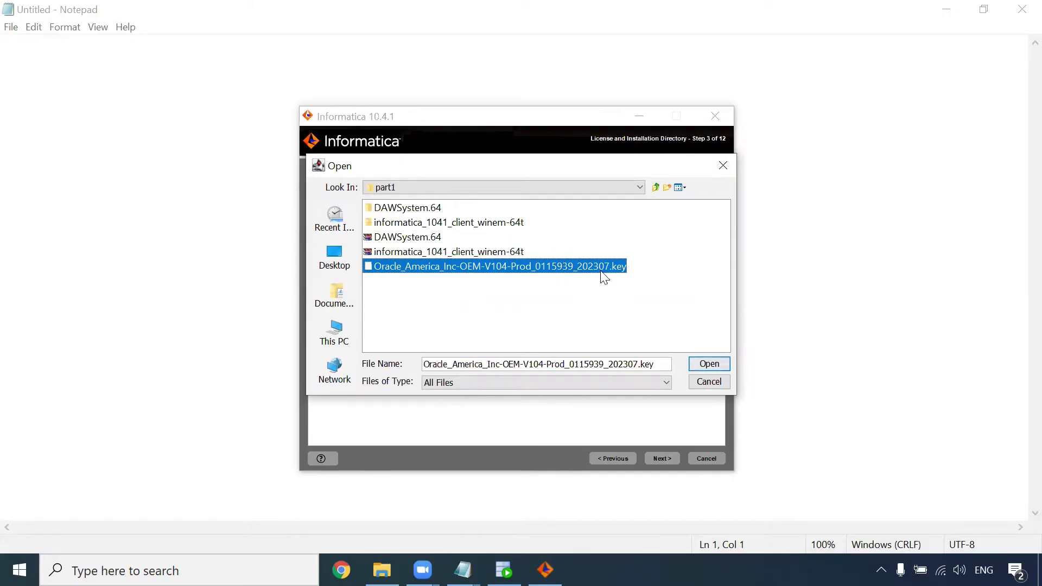
click(703, 365)
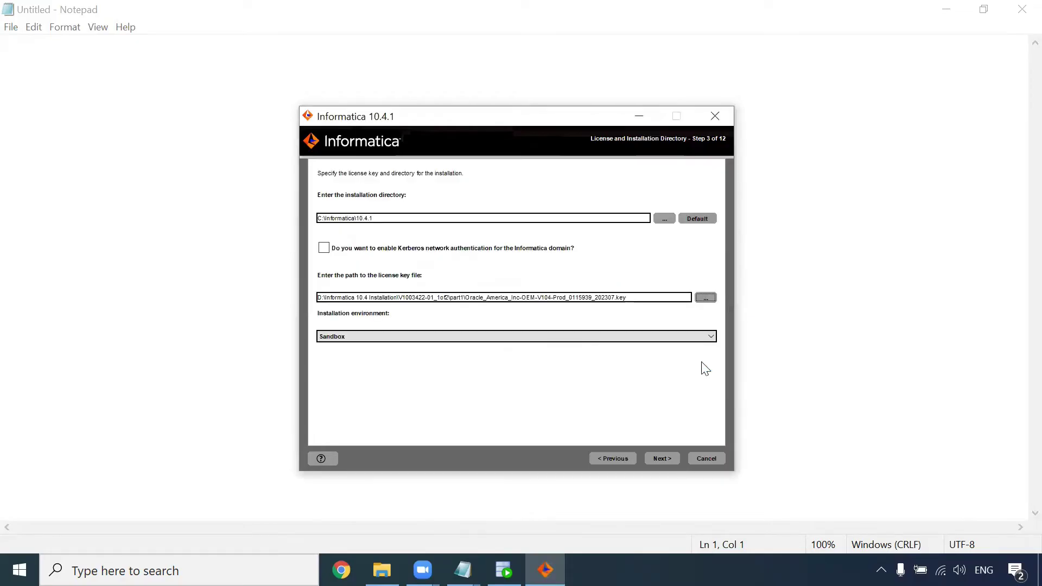
click(662, 458)
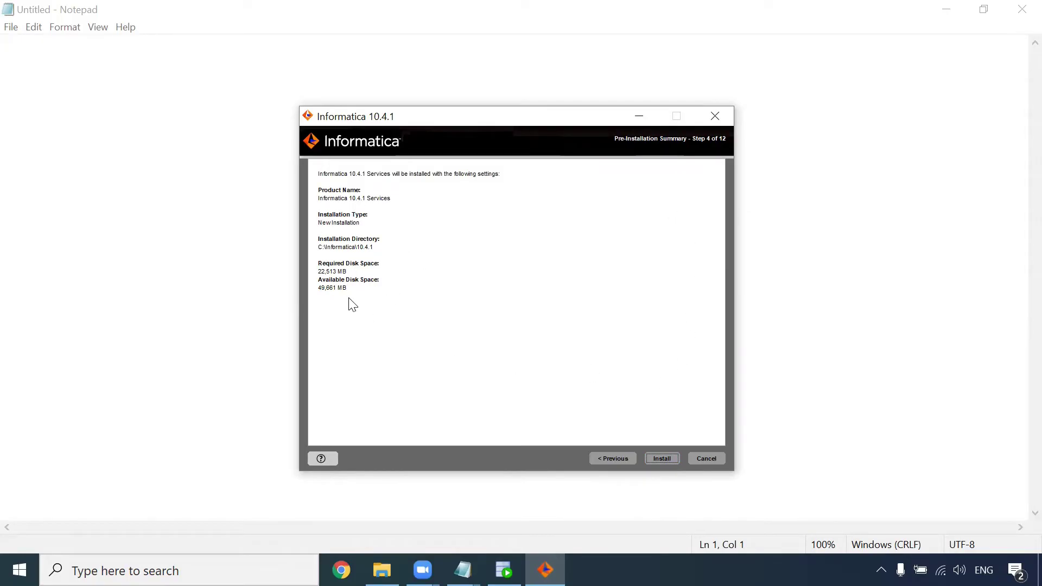
Step: Start the Informatica services installation and move the installer window up while it runs
click(667, 460)
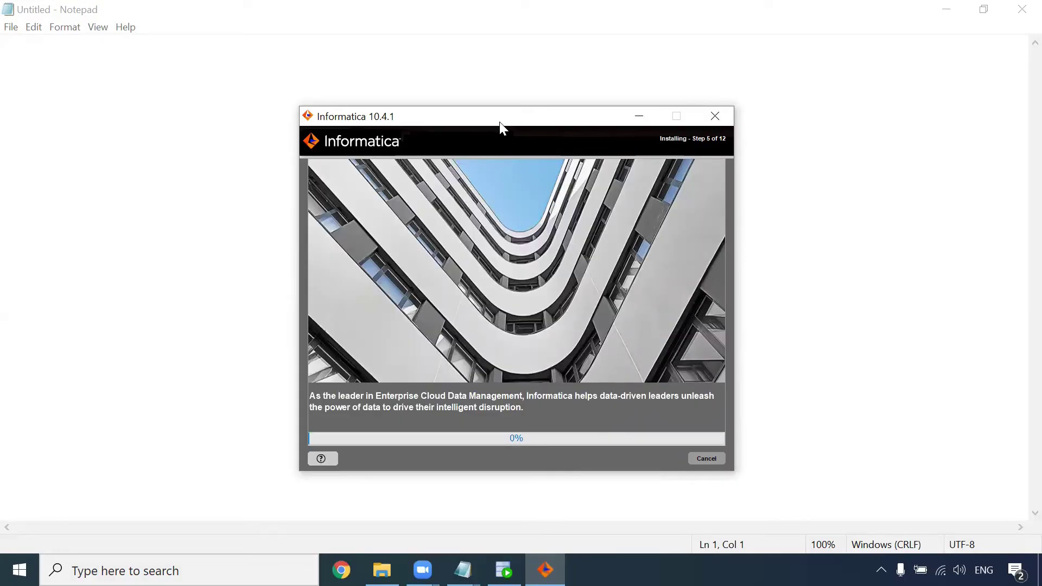
drag(500, 120, 500, 78)
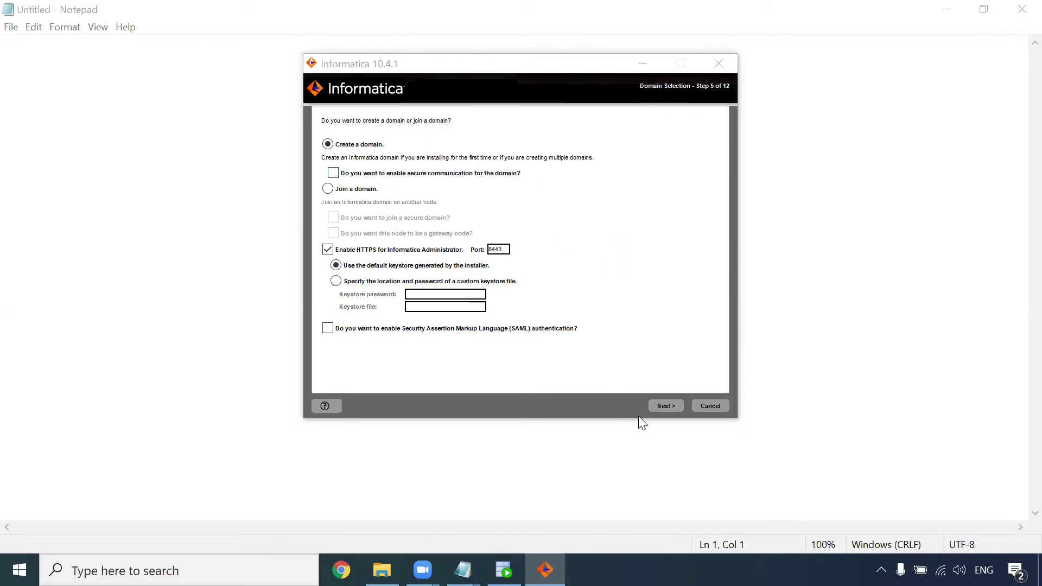
Step: Keep 'Create a domain' and allow the installer through the Windows firewall
click(666, 406)
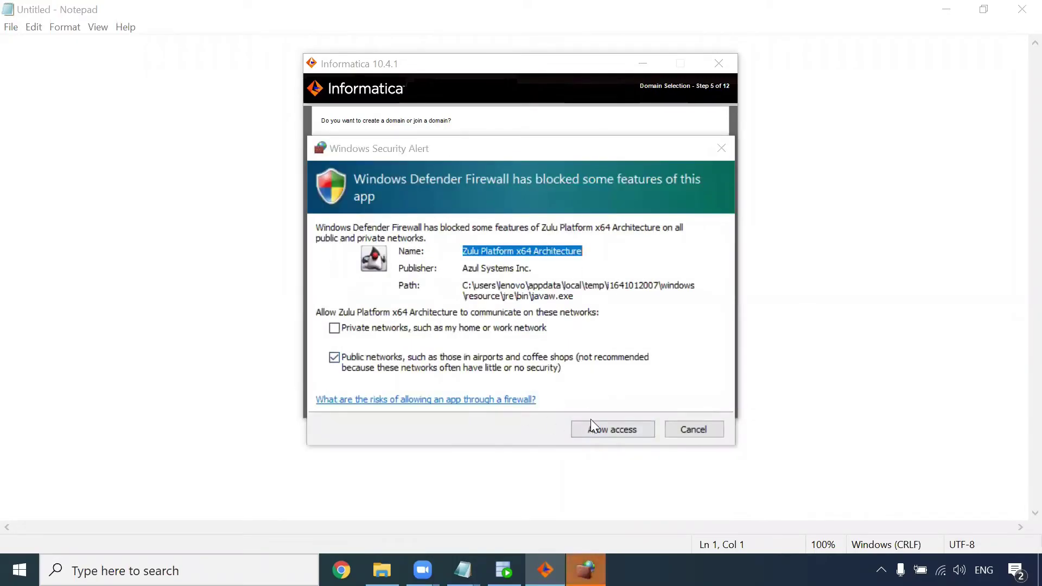
click(601, 431)
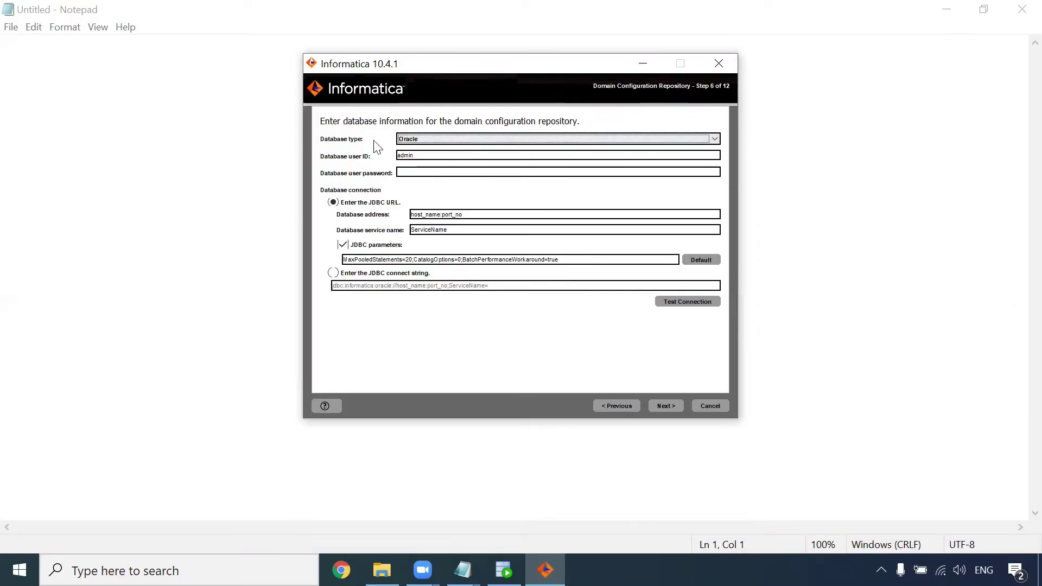
Step: Enter the repository database user ID and set the database host to localhost
double_click(424, 159)
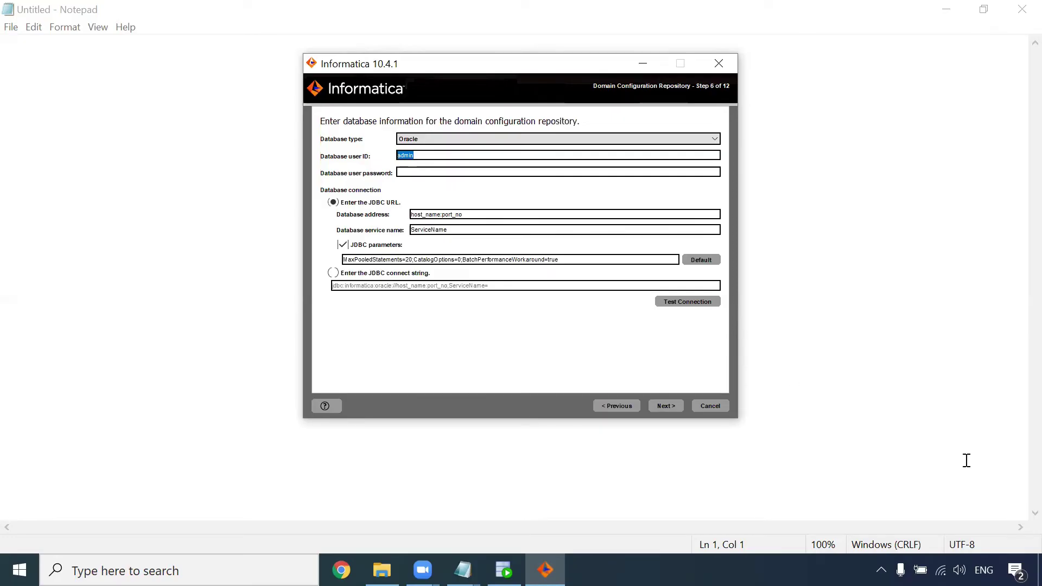
text(infa)
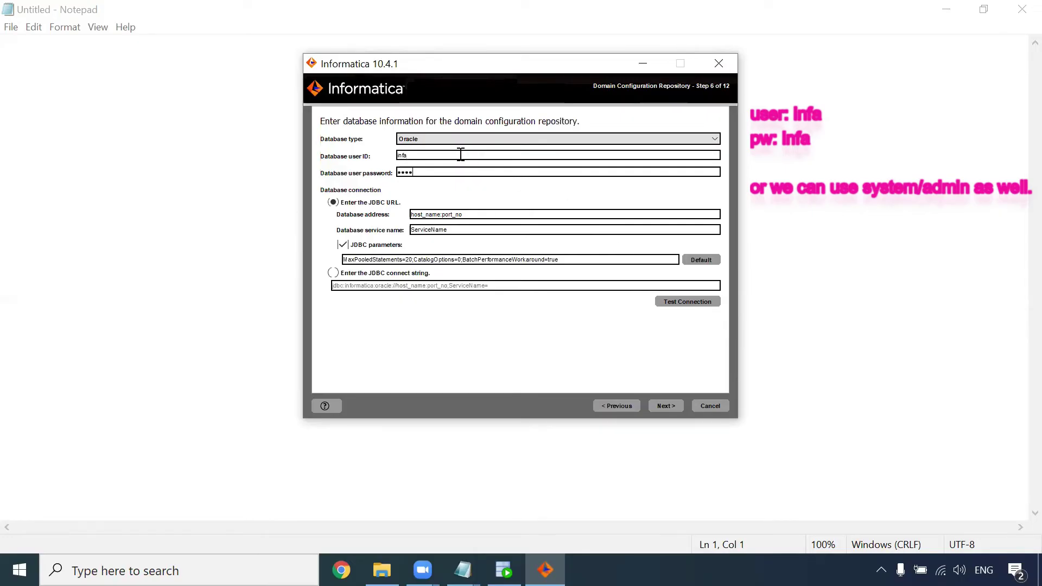
click(440, 213)
key(BackSpace)
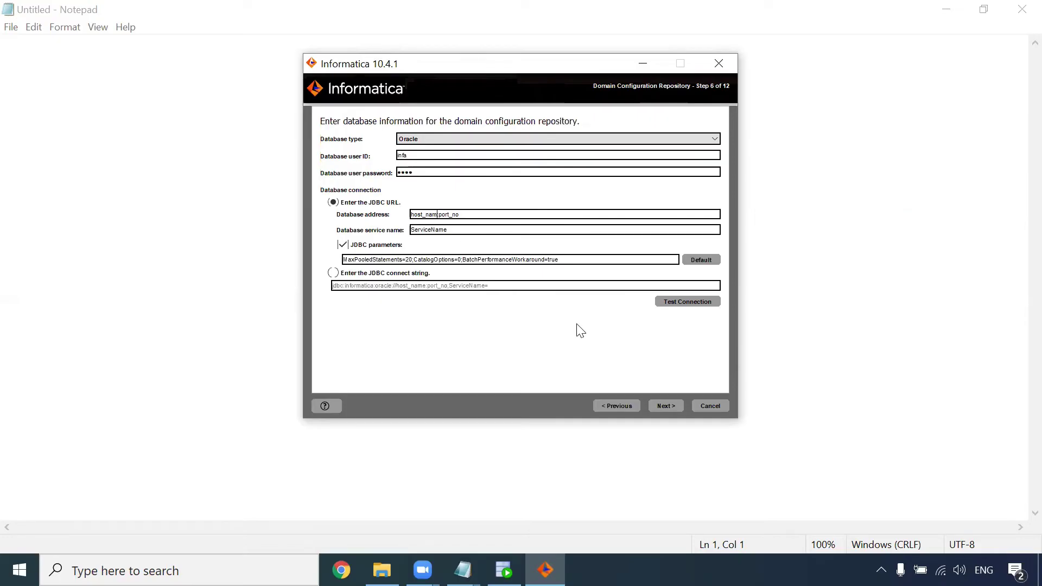
key(BackSpace)
key(BackSpace)
key(BackSpace)
key(BackSpace)
key(BackSpace)
key(BackSpace)
key(BackSpace)
key(BackSpace)
text(localhost)
Step: Test the Oracle connection at localhost:1521/xe successfully and continue to the encryption key step
click(691, 305)
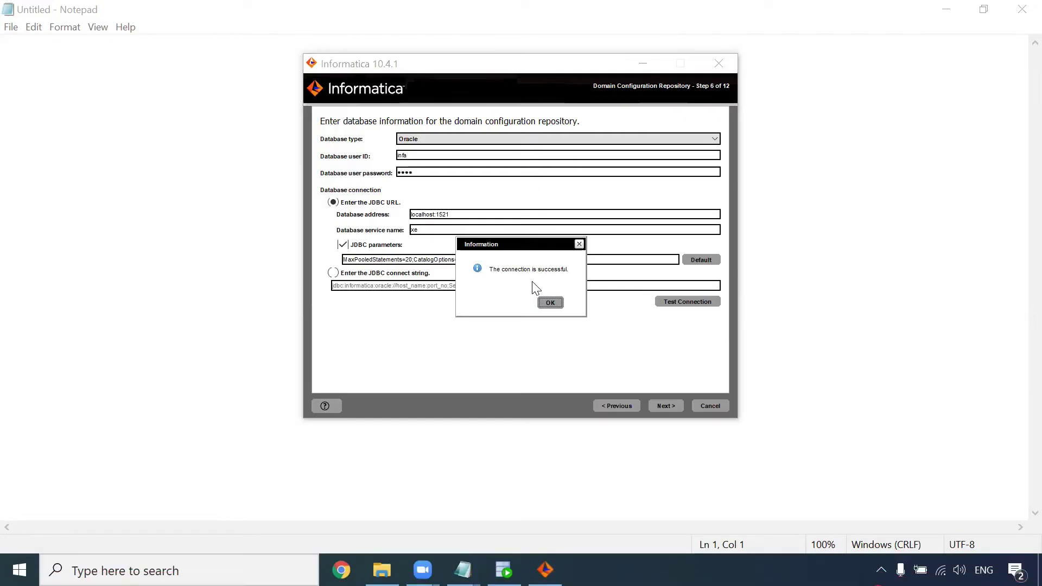
click(552, 303)
click(666, 406)
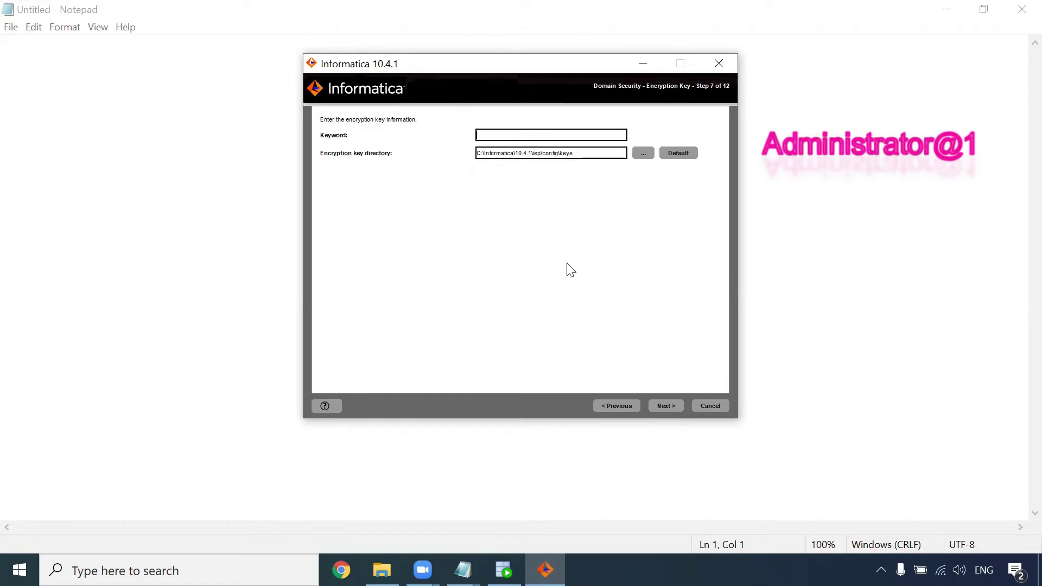
Step: Enter the encryption keyword and acknowledge the notice about the key file location
text(ini)
click(666, 406)
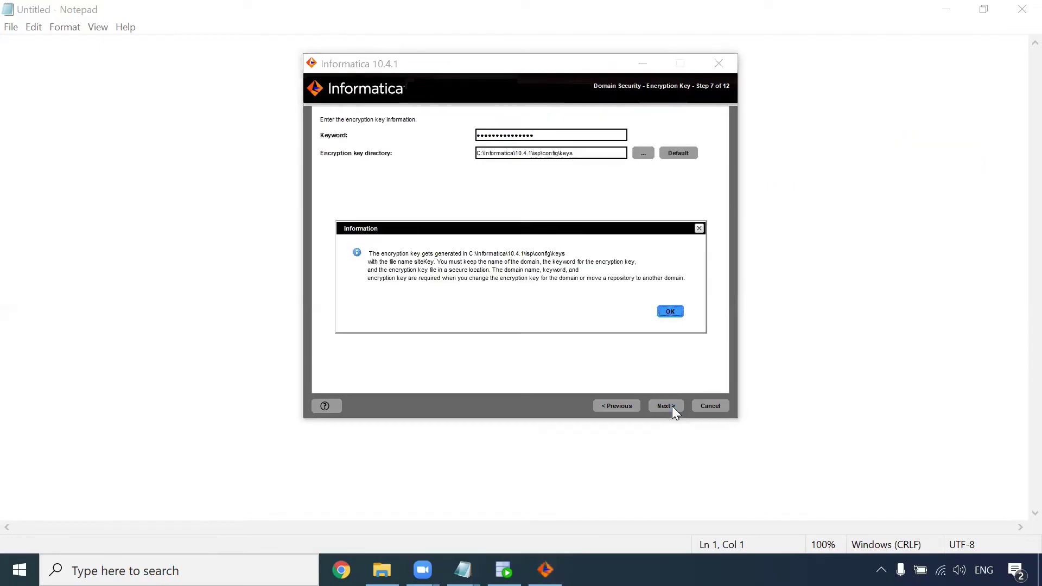
click(670, 313)
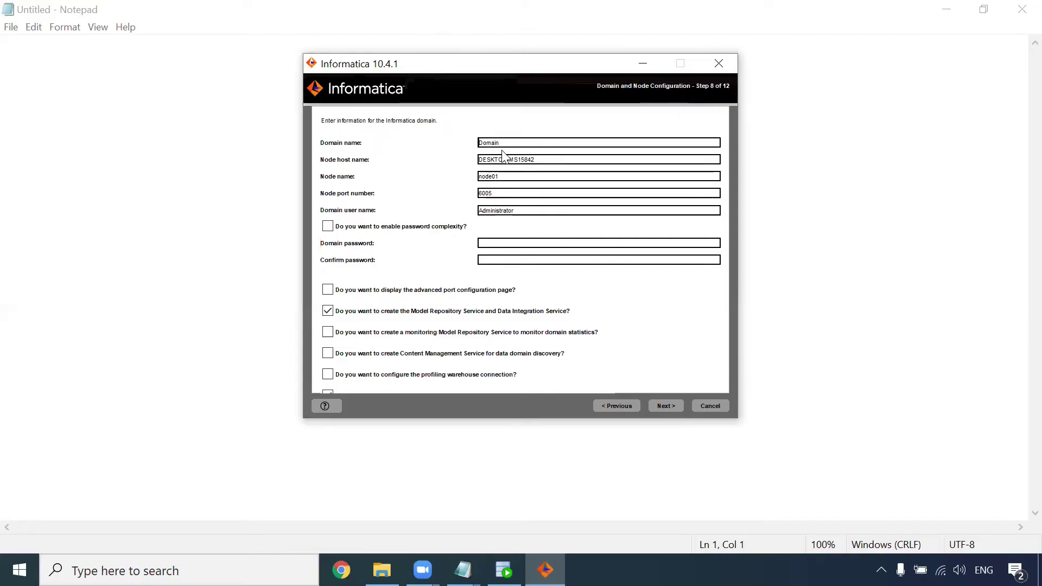
Step: Enter and confirm the domain password and skip creating Model Repository and Data Integration services
double_click(500, 212)
click(498, 244)
click(337, 312)
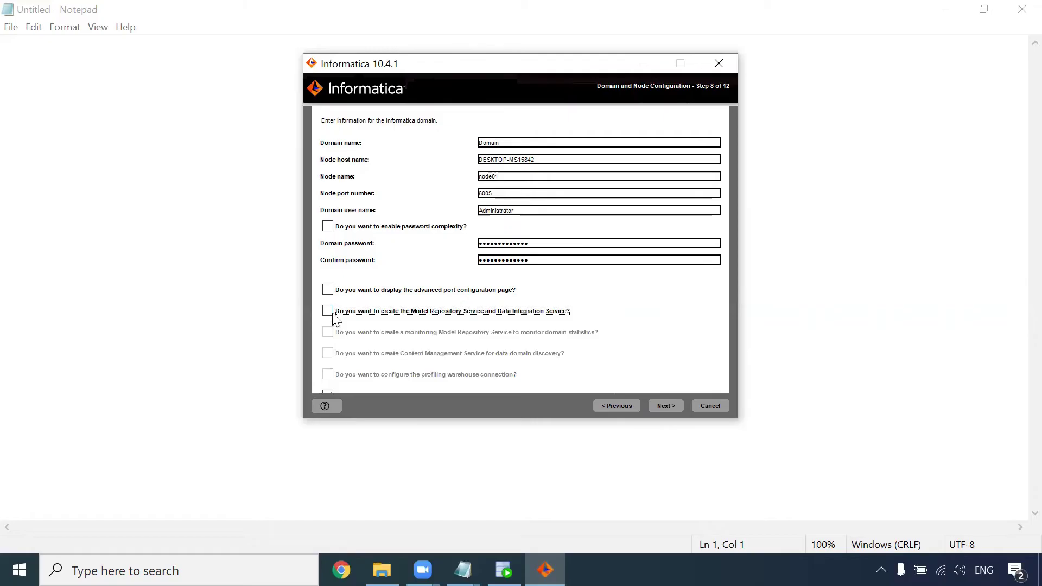
click(669, 406)
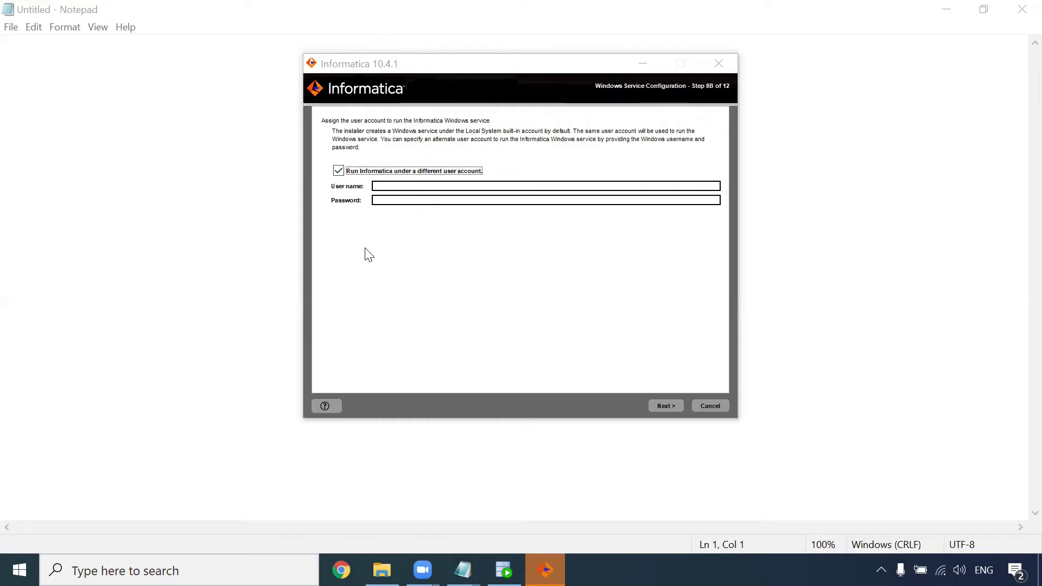
Step: Keep the default service account, then enter the PowerCenter database user, service name xe, and replace PCRS
click(338, 171)
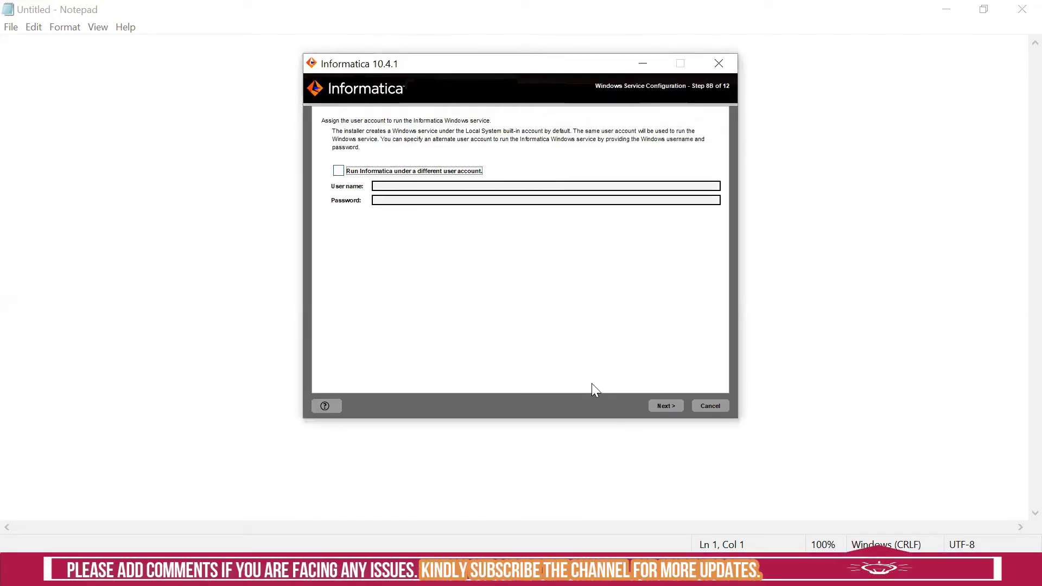
click(670, 407)
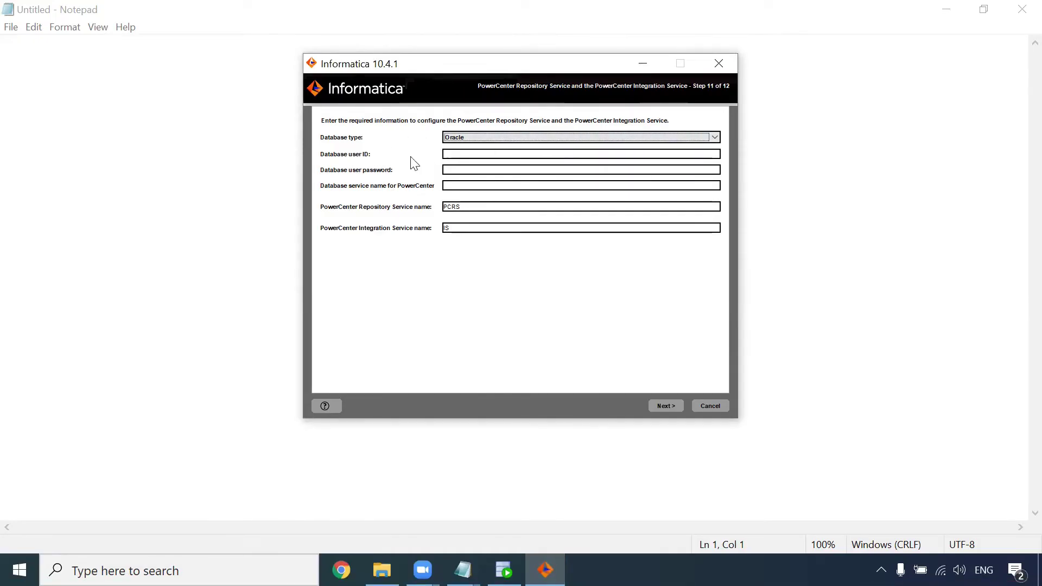
click(463, 154)
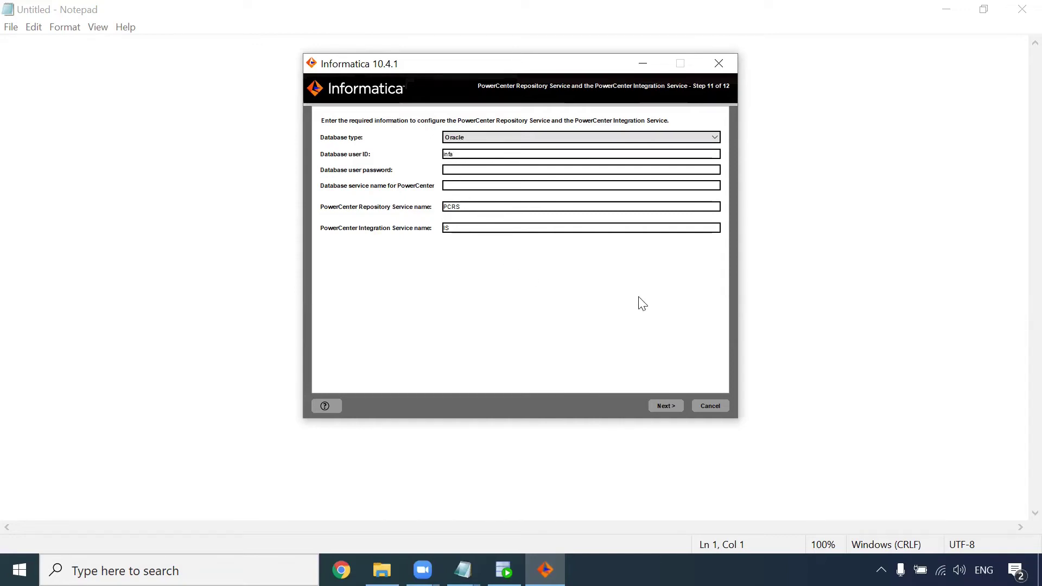
click(450, 185)
text(xe)
drag(476, 209, 400, 211)
key(BackSpace)
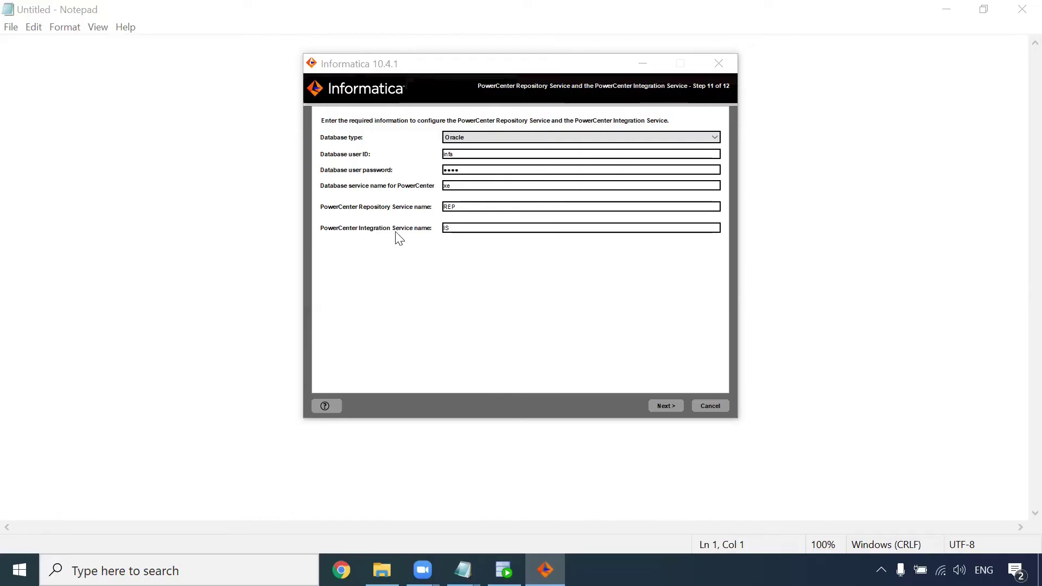
Step: Submit the REP and IS service settings, continuing past the PATH warning to finish installing
click(665, 406)
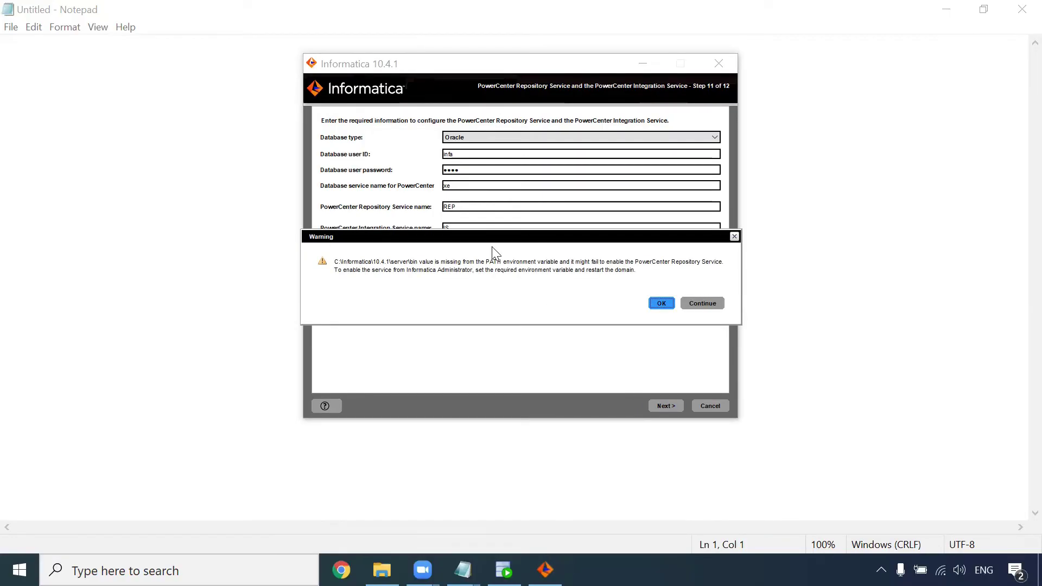
click(662, 304)
click(667, 406)
click(697, 308)
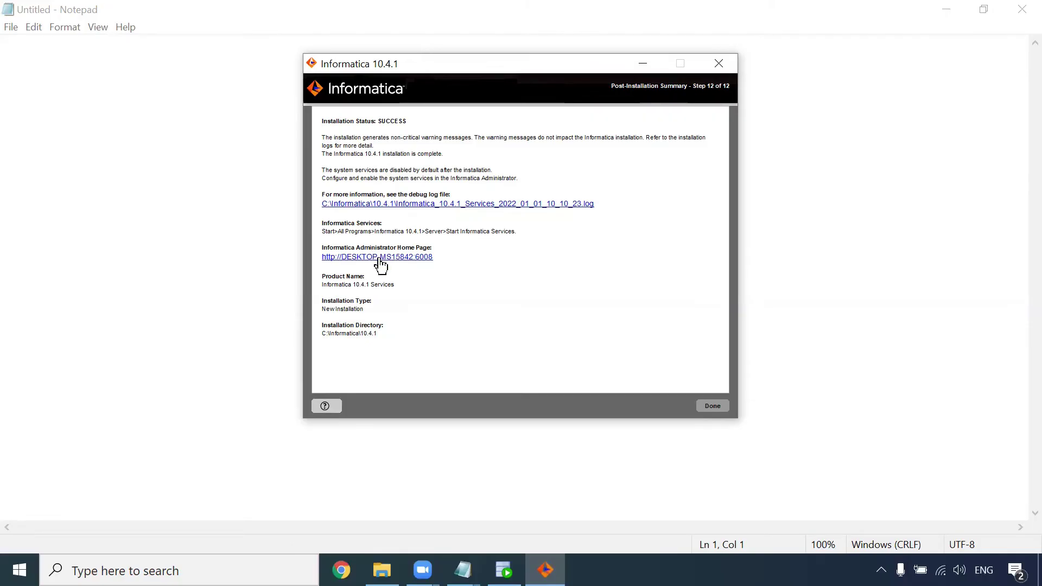
Step: Open the Administrator home page and proceed past Chrome's certificate warning to desktop-ms15842
click(380, 261)
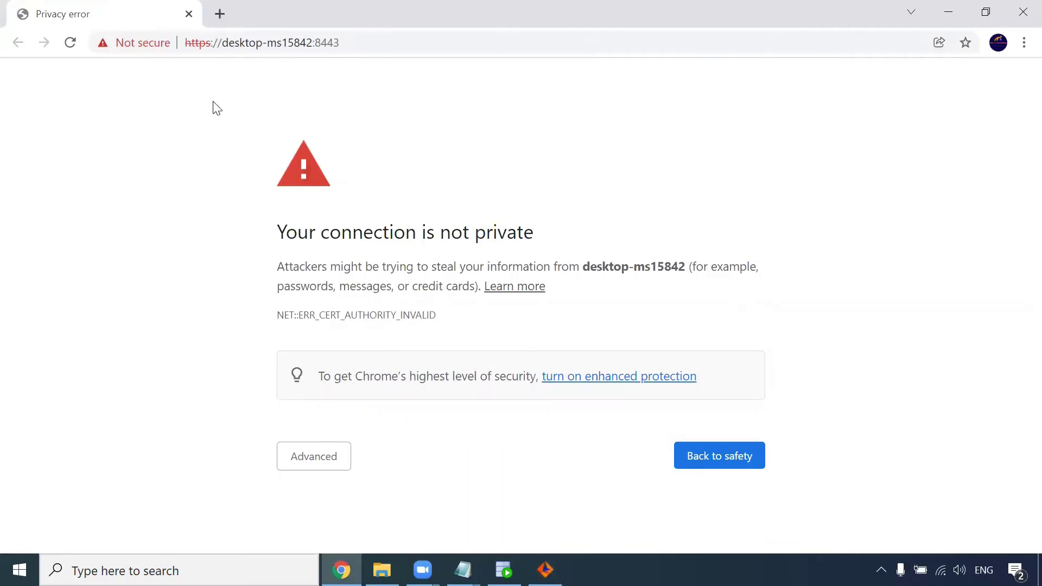
click(329, 464)
scroll(432, 456, down, 2)
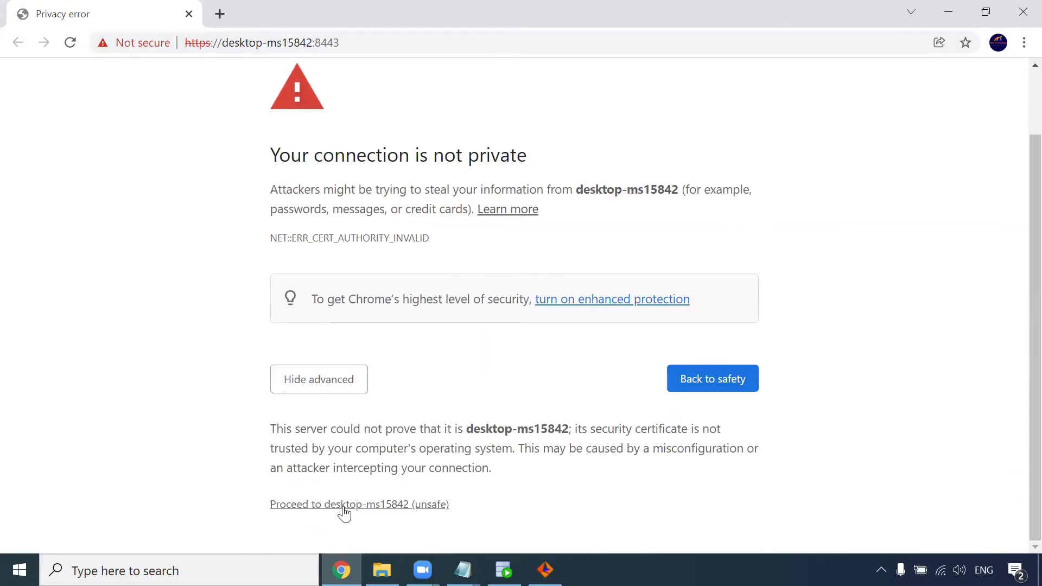
click(352, 505)
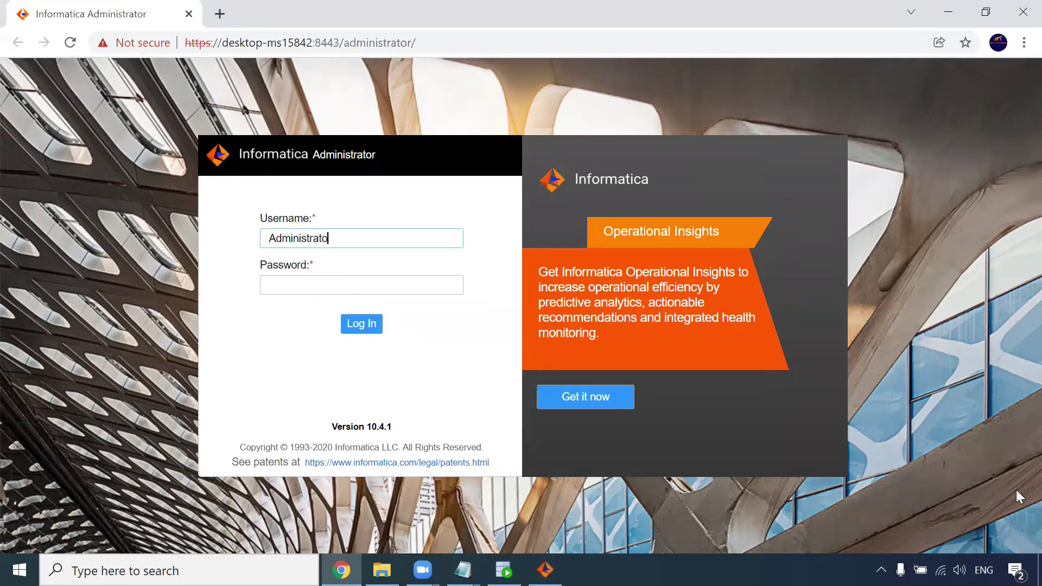
Step: Log in to Informatica Administrator with the username and the pasted administrator password
double_click(299, 237)
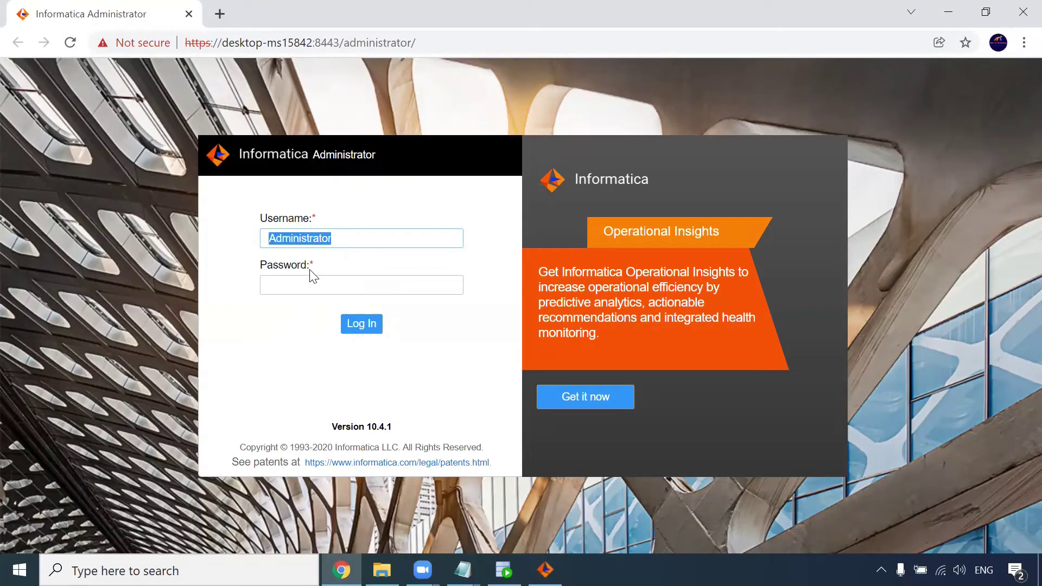
click(305, 284)
key(ctrl+v)
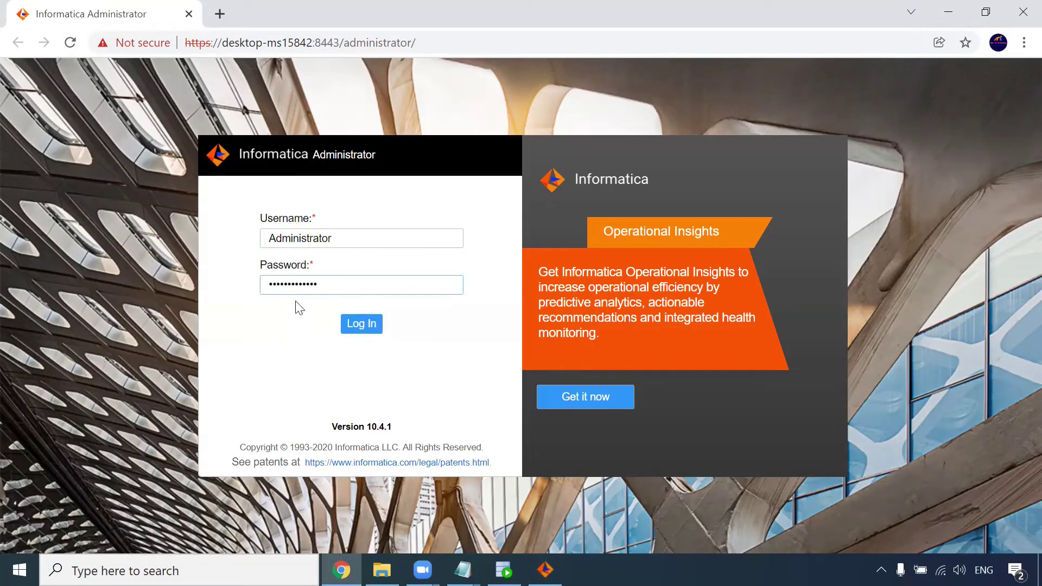
click(360, 326)
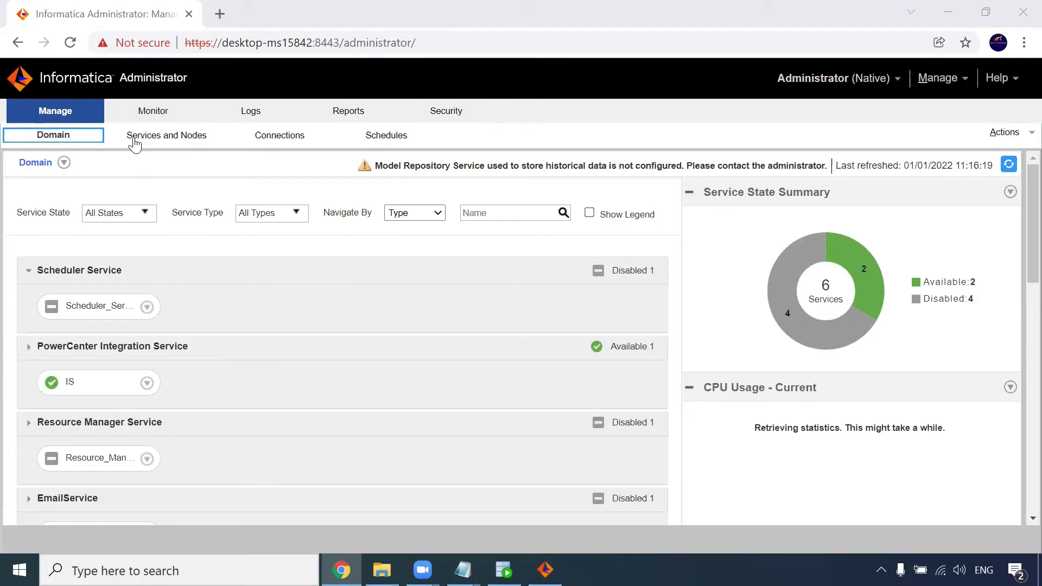
Step: Check the REP and IS service properties under Services and Nodes, confirming both are available
click(134, 140)
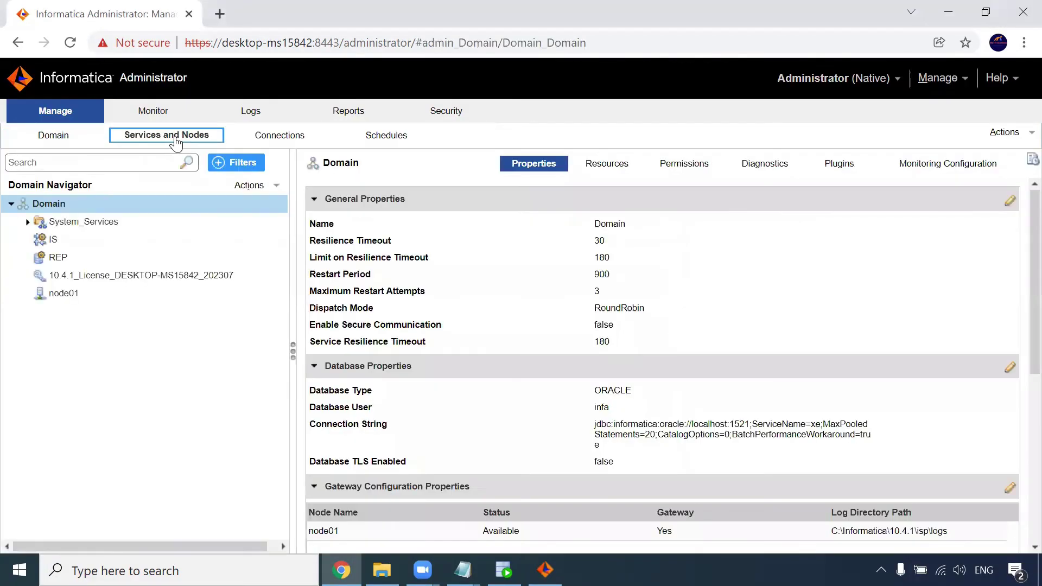
mouse_move(87, 259)
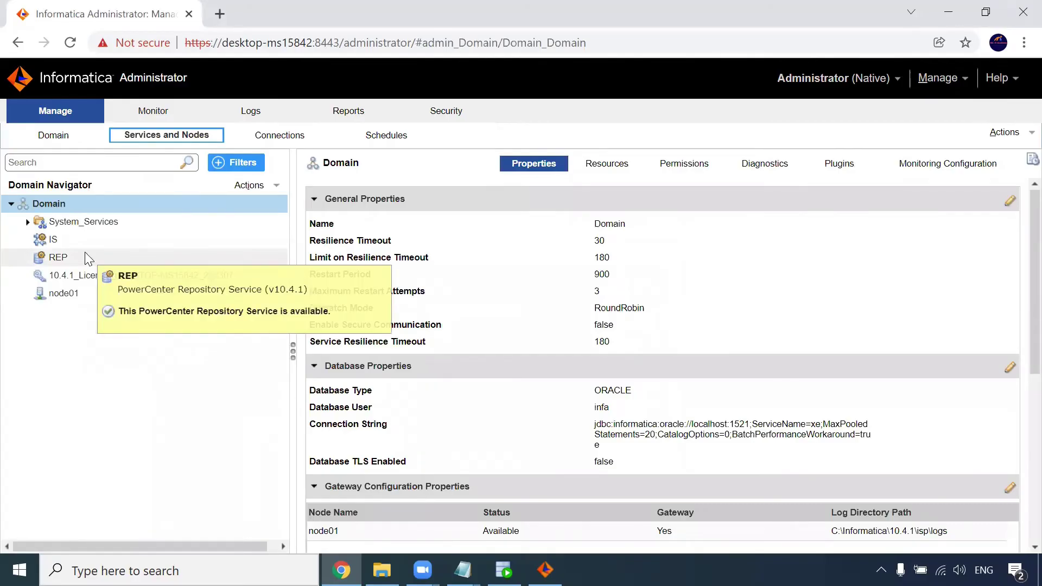
click(70, 259)
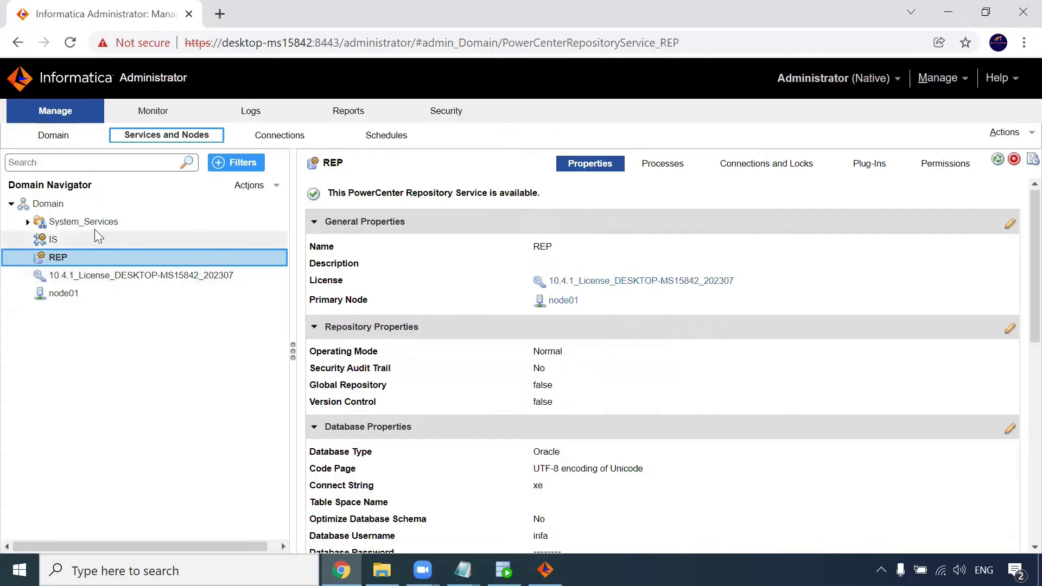
click(83, 241)
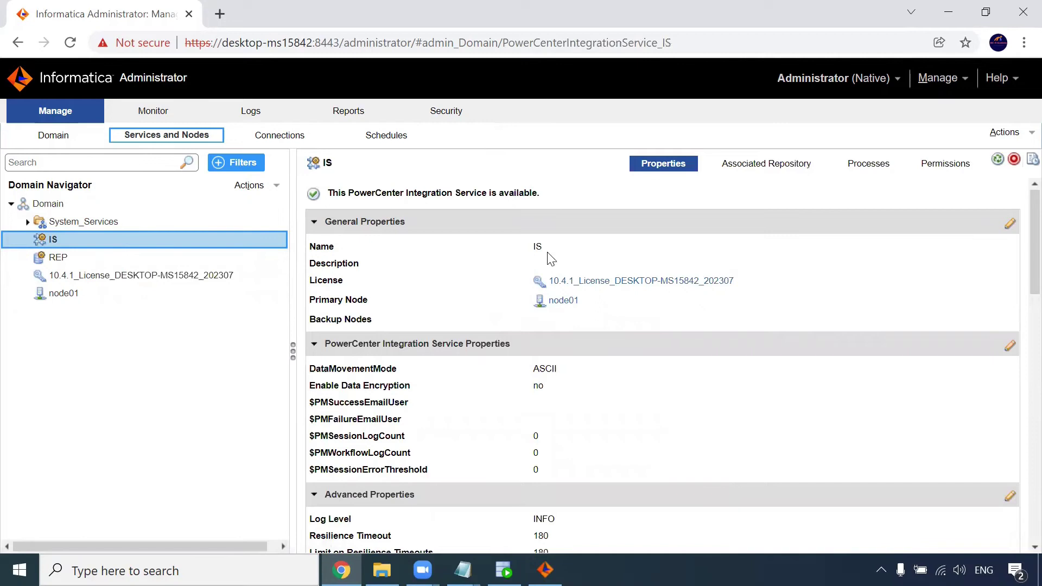
click(89, 258)
click(89, 244)
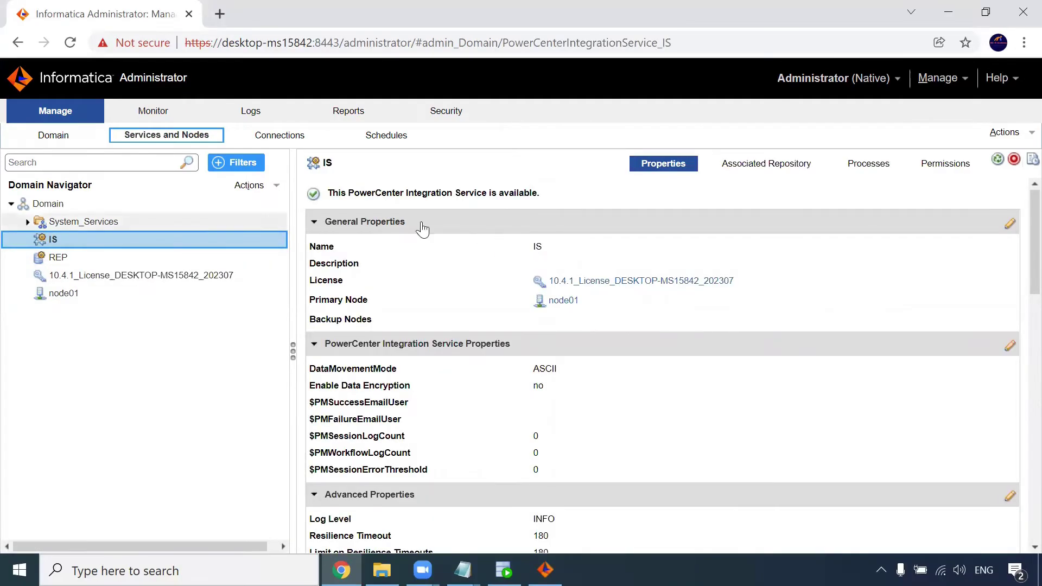
key(Down)
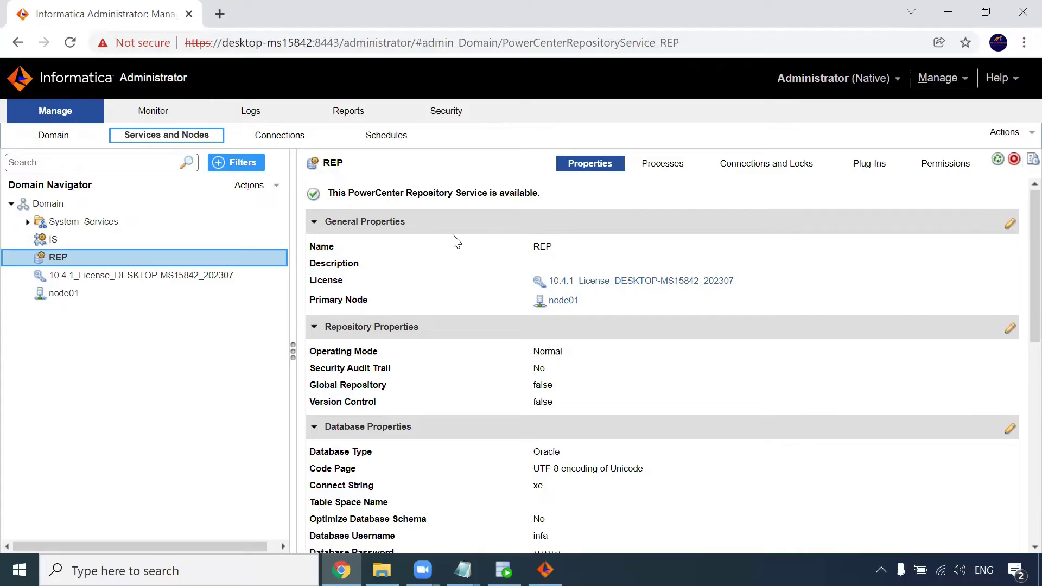
mouse_move(105, 243)
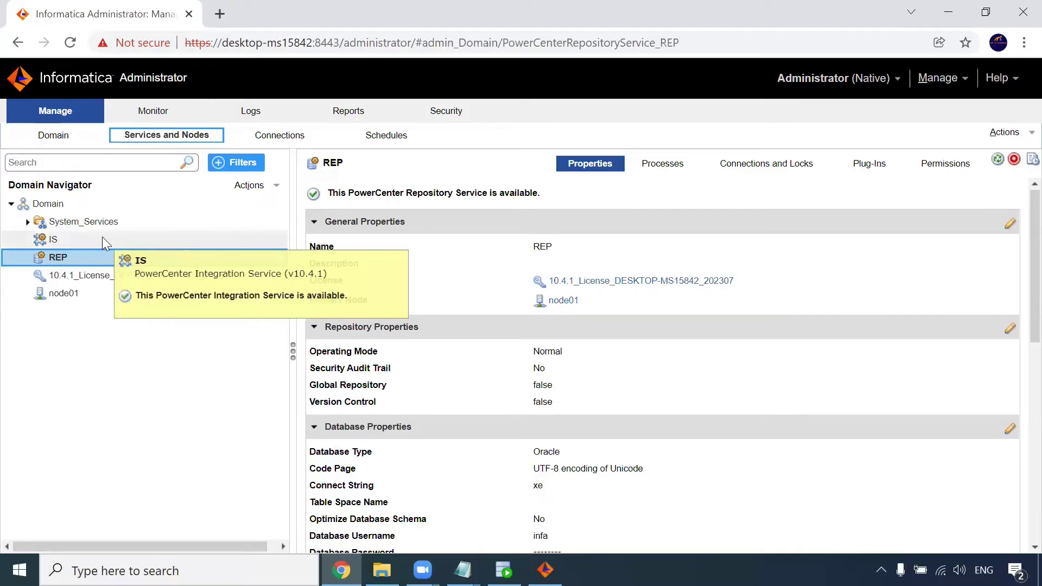
click(476, 567)
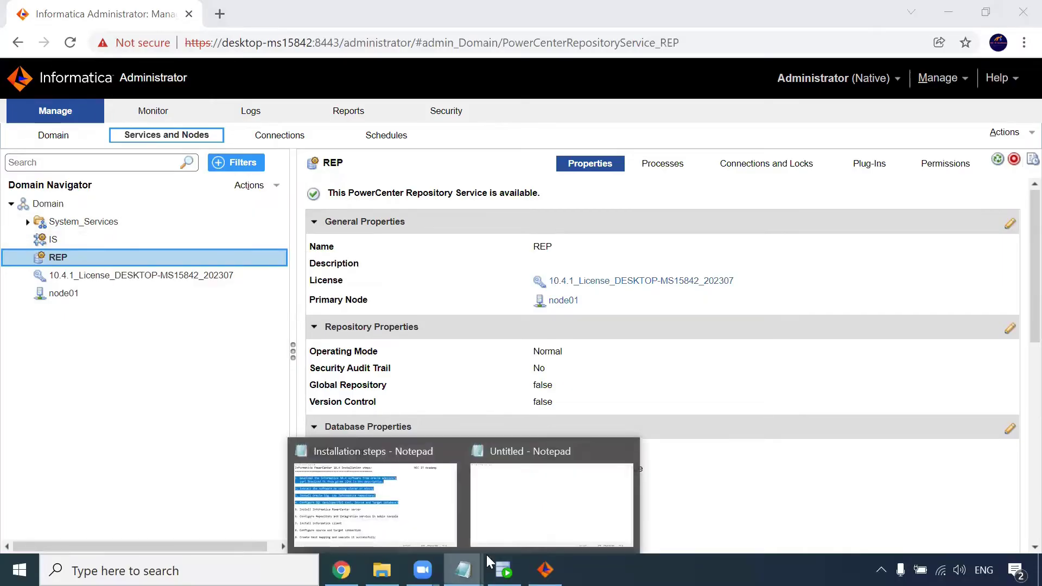
Step: In the installation notes, mark completed steps and highlight the 'Install Informatica client' step
click(410, 518)
drag(679, 360, 7, 113)
click(41, 403)
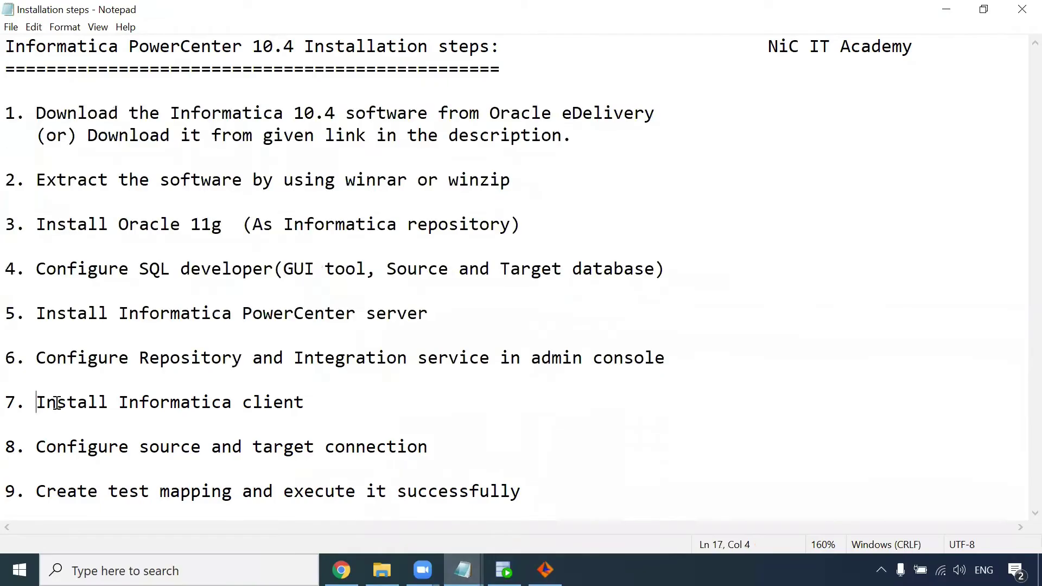
drag(56, 403, 307, 414)
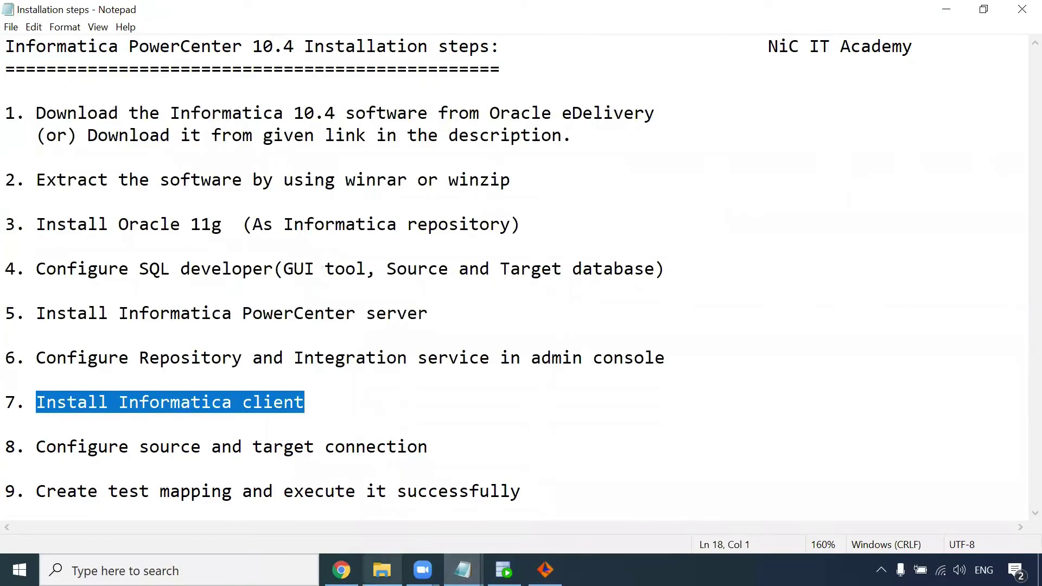
Step: Browse to part1\informatica_1041_client_winem-64t\Client and launch the client install application
click(382, 570)
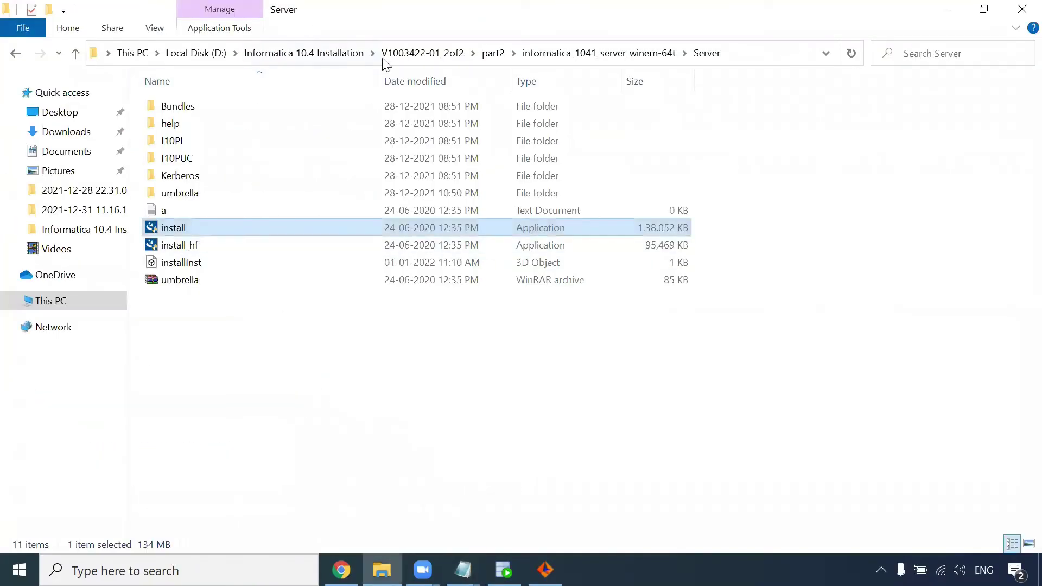
click(300, 55)
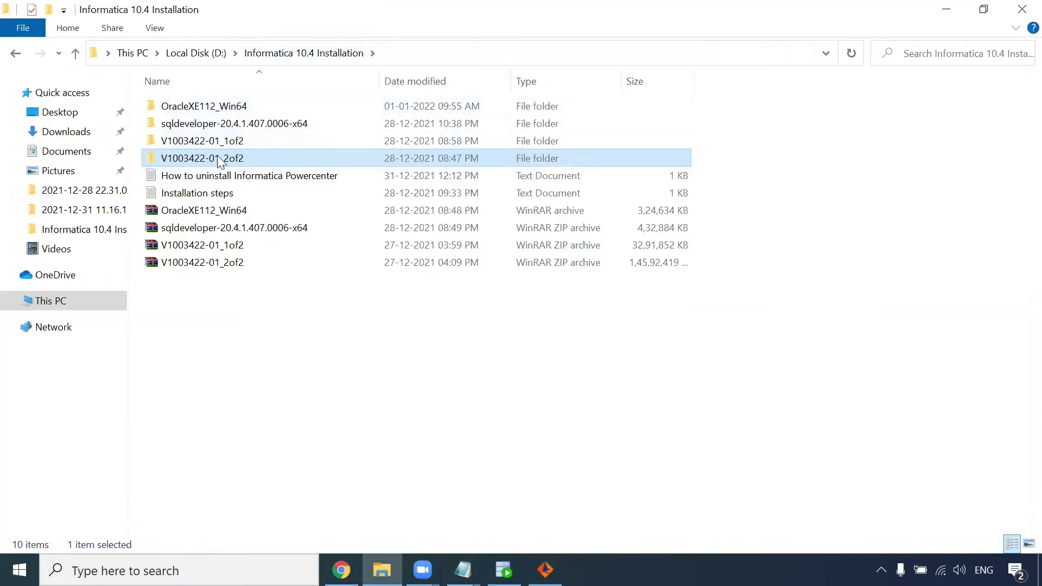
click(243, 142)
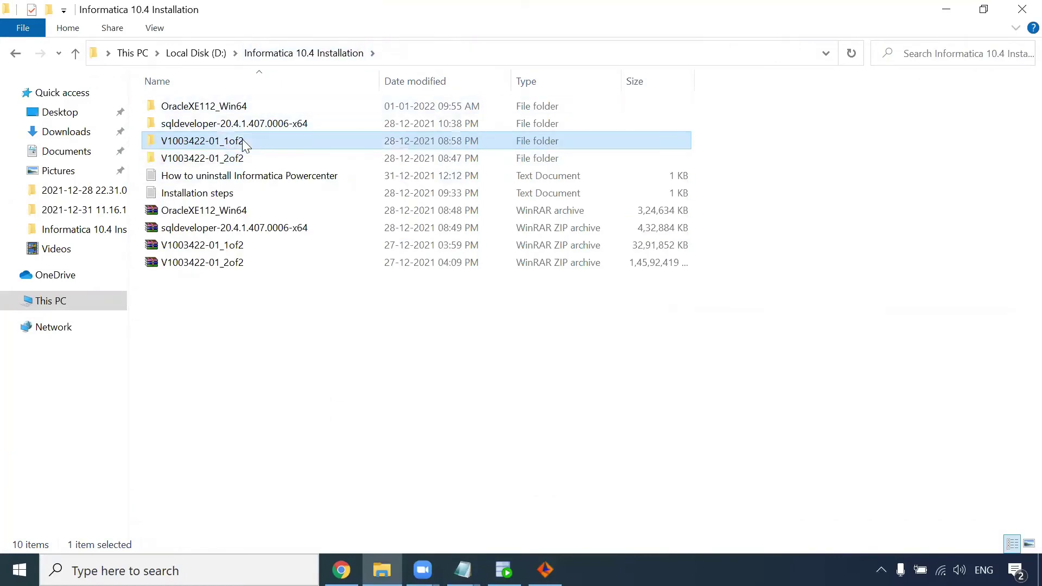
double_click(253, 143)
double_click(196, 109)
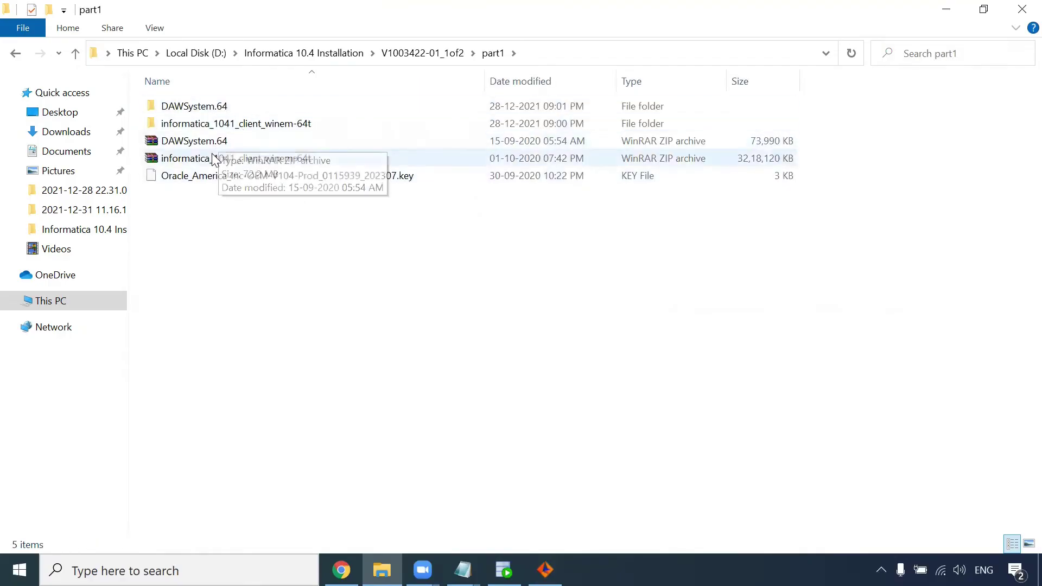
double_click(246, 126)
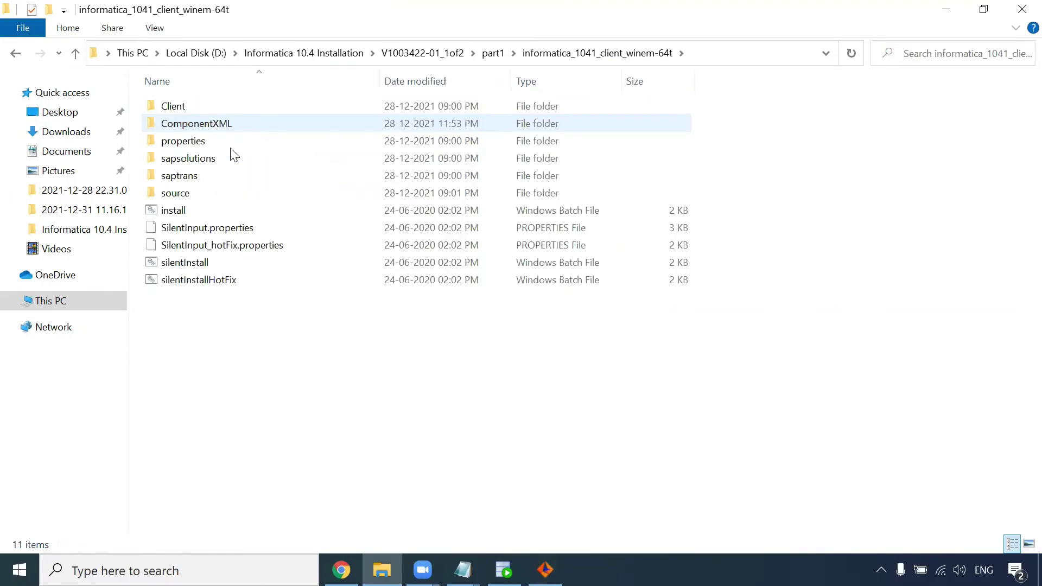
click(198, 111)
double_click(197, 109)
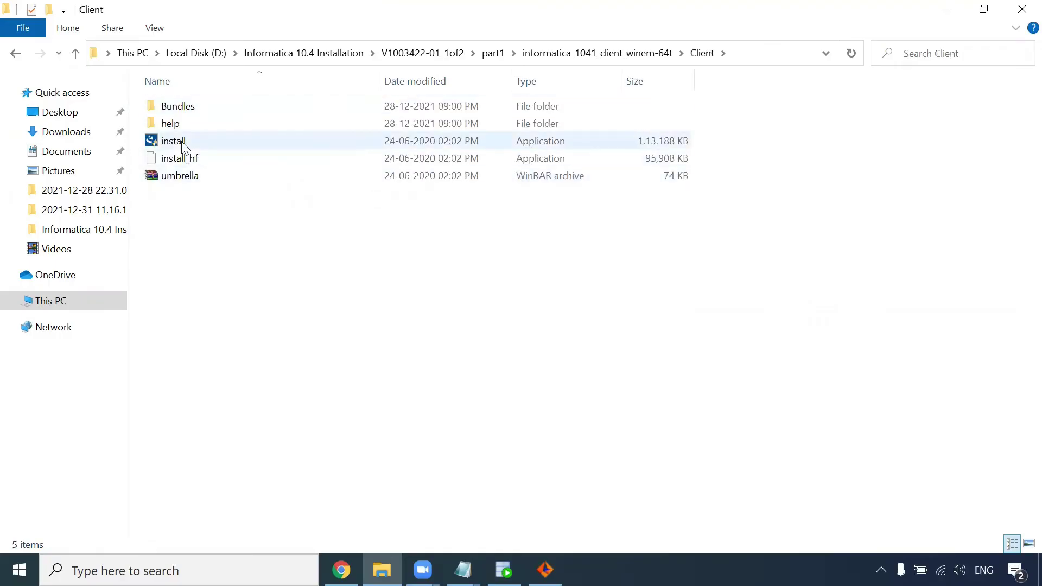
double_click(183, 143)
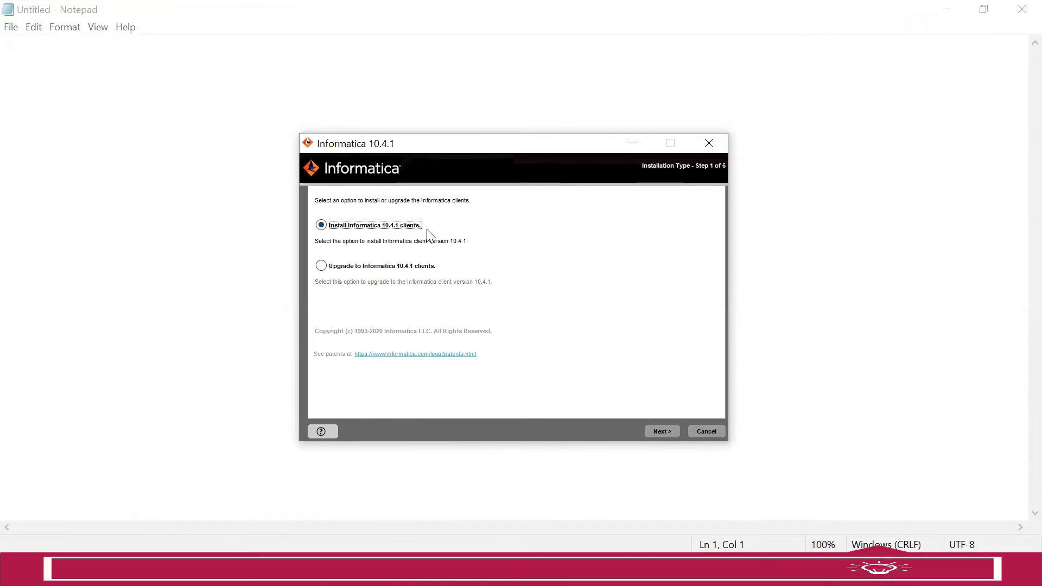
Step: Run a fresh 10.4.1 client install with only PowerCenter Client selected, into the default C:\Informatica\10.4.1
click(666, 429)
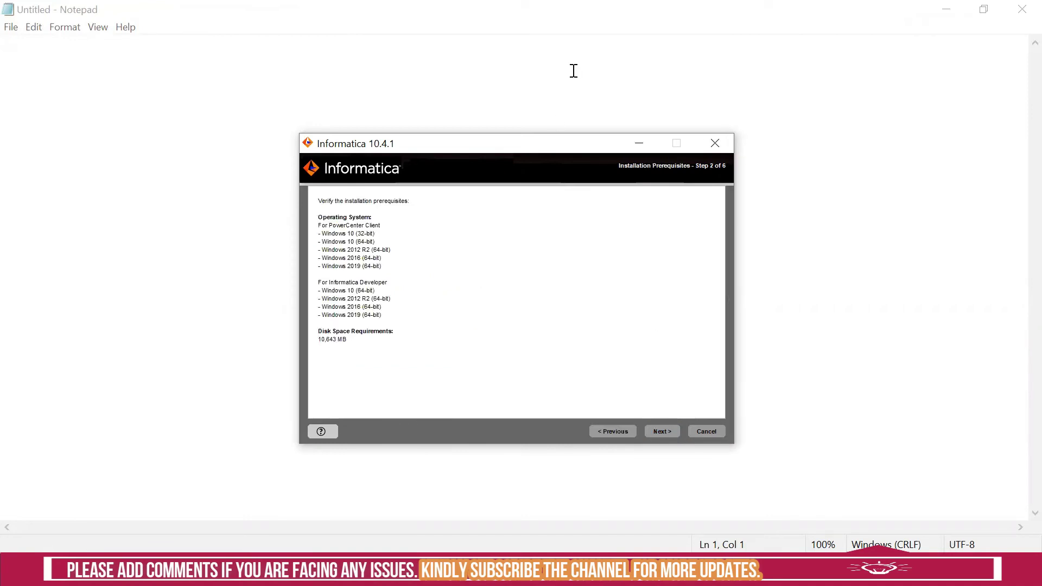
click(663, 430)
click(345, 253)
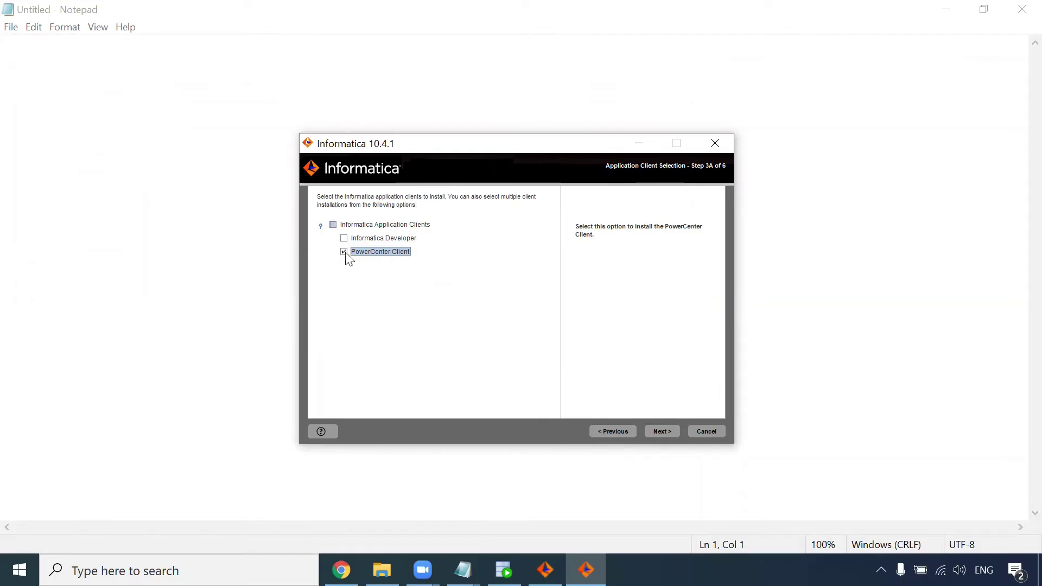
click(666, 430)
click(669, 431)
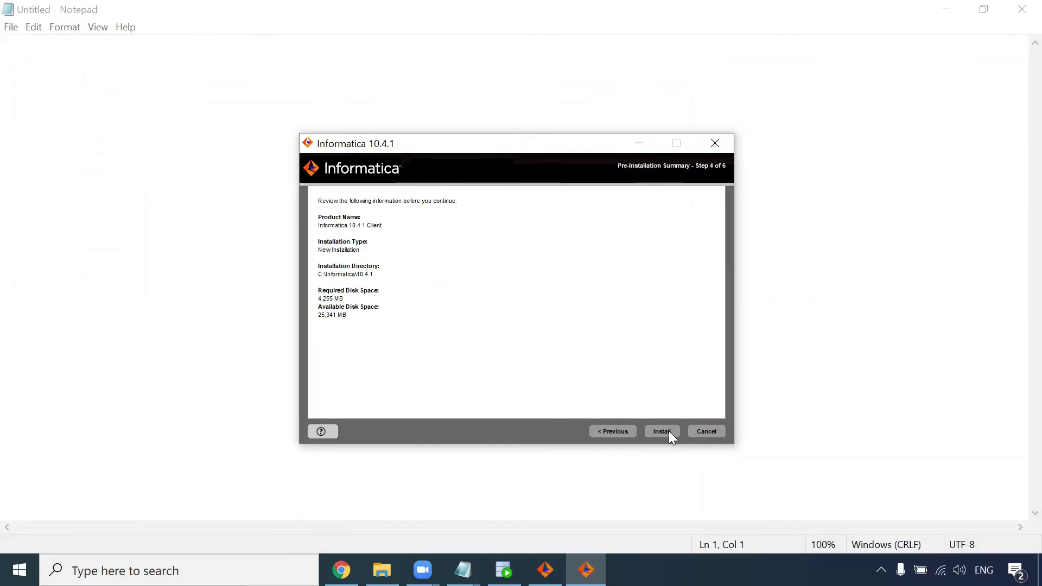
click(669, 431)
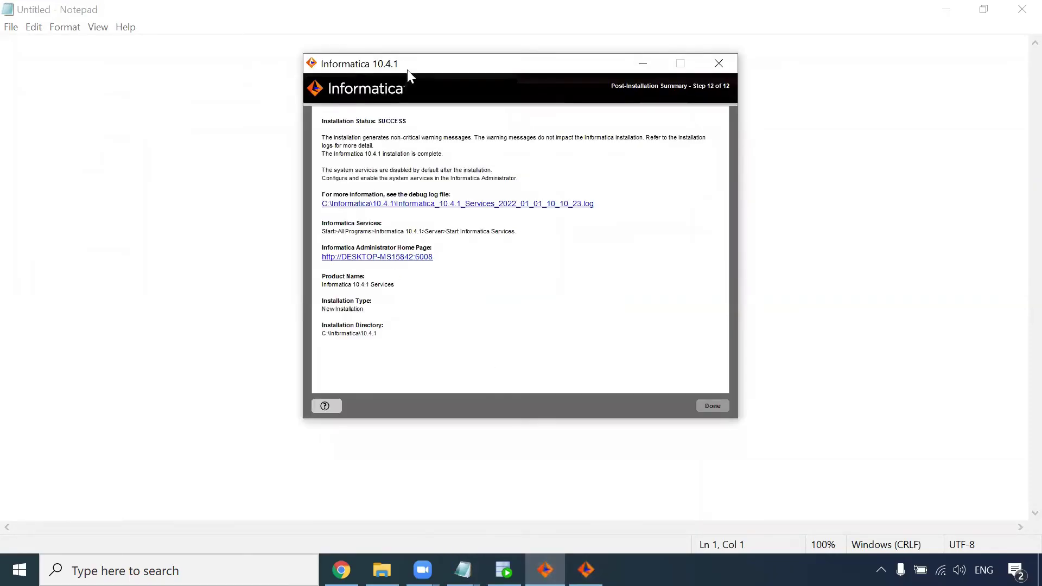
click(713, 407)
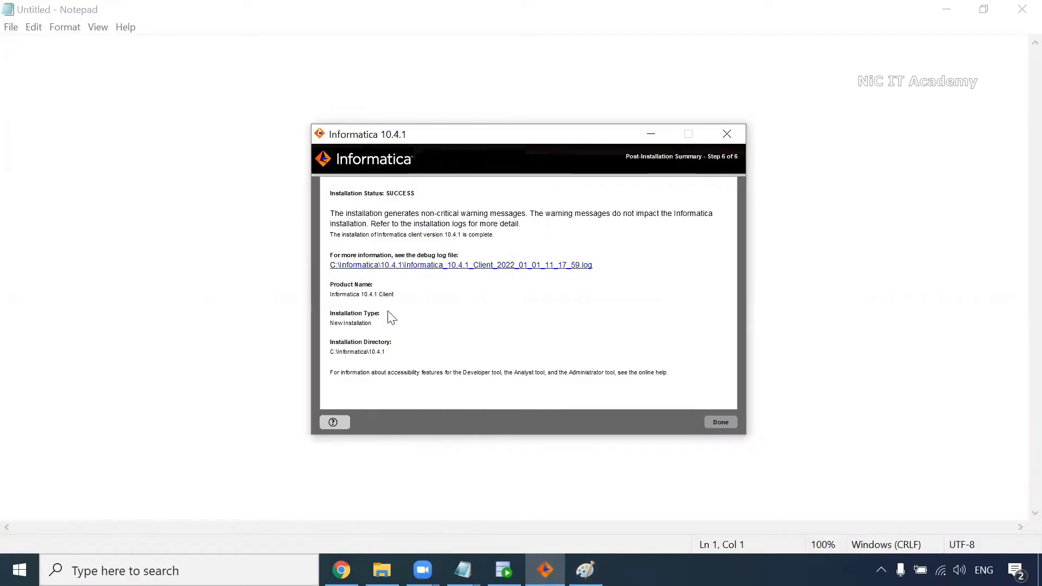
Step: Close the finished installer and highlight steps 1–7, the source/target connection step and the test mapping step in the Installation steps notes
click(719, 423)
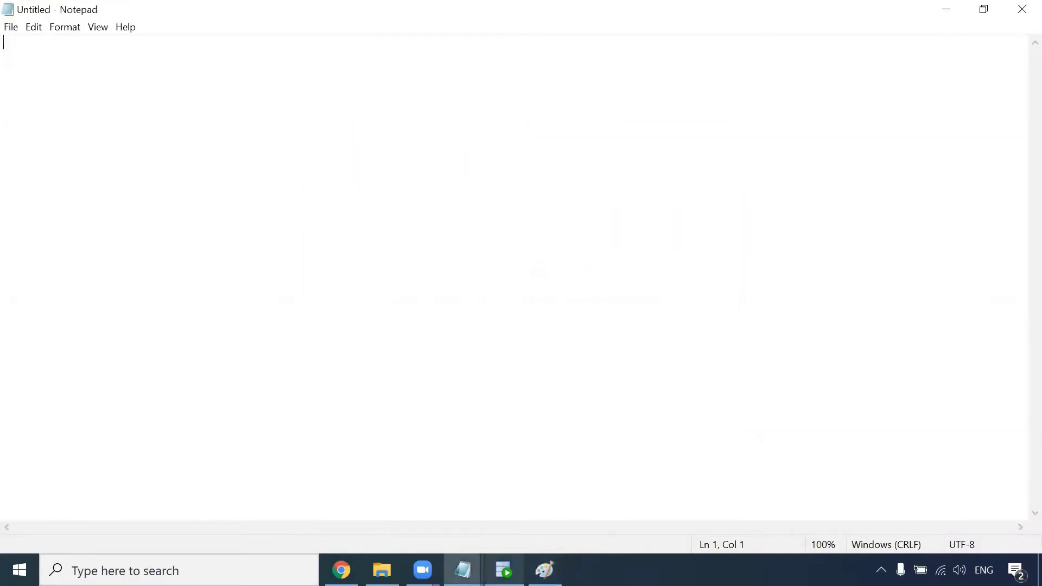
mouse_move(462, 570)
click(398, 536)
drag(339, 412, 9, 111)
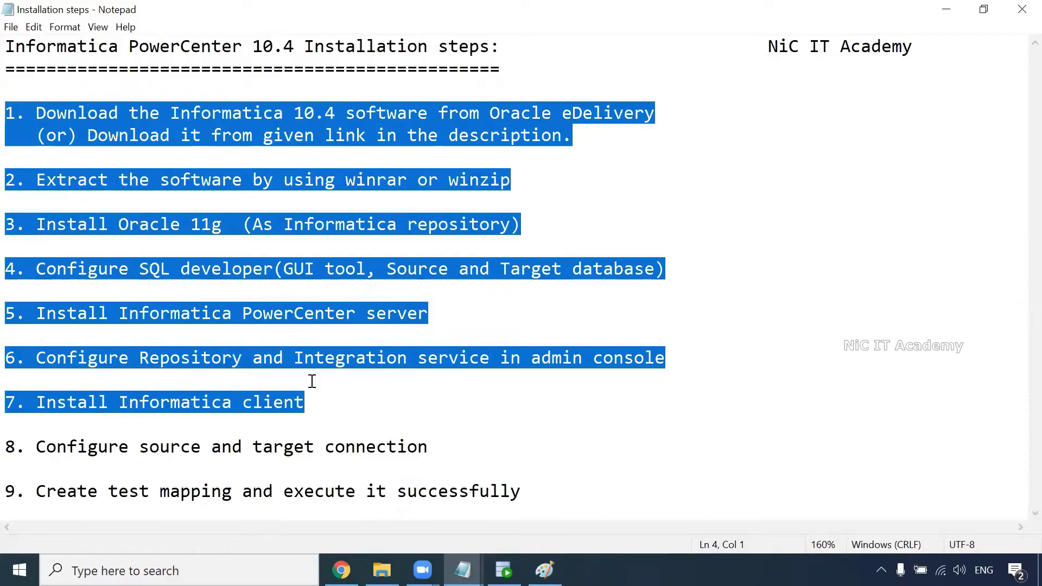
drag(428, 447, 30, 451)
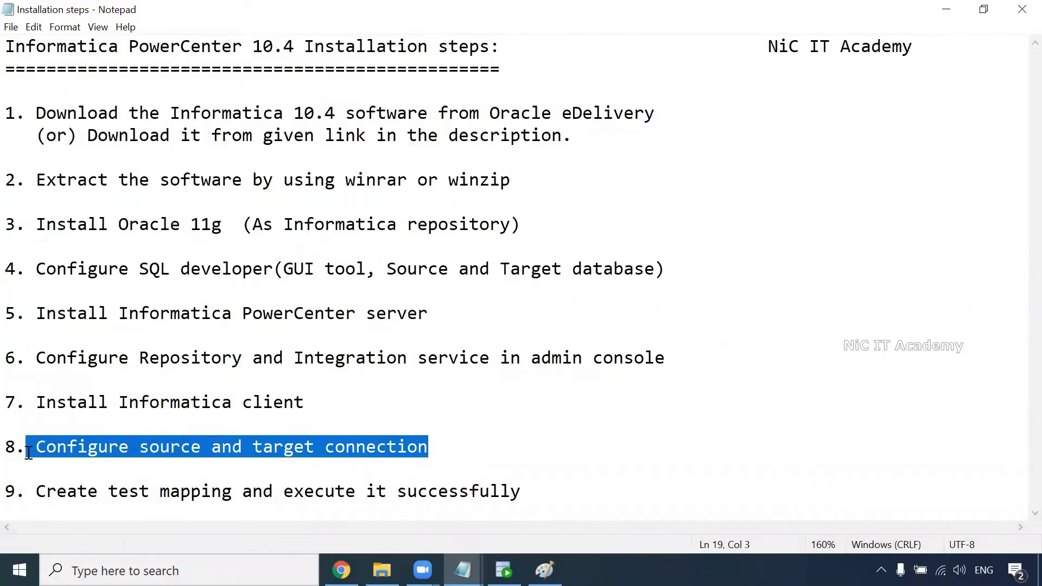
drag(518, 492, 32, 495)
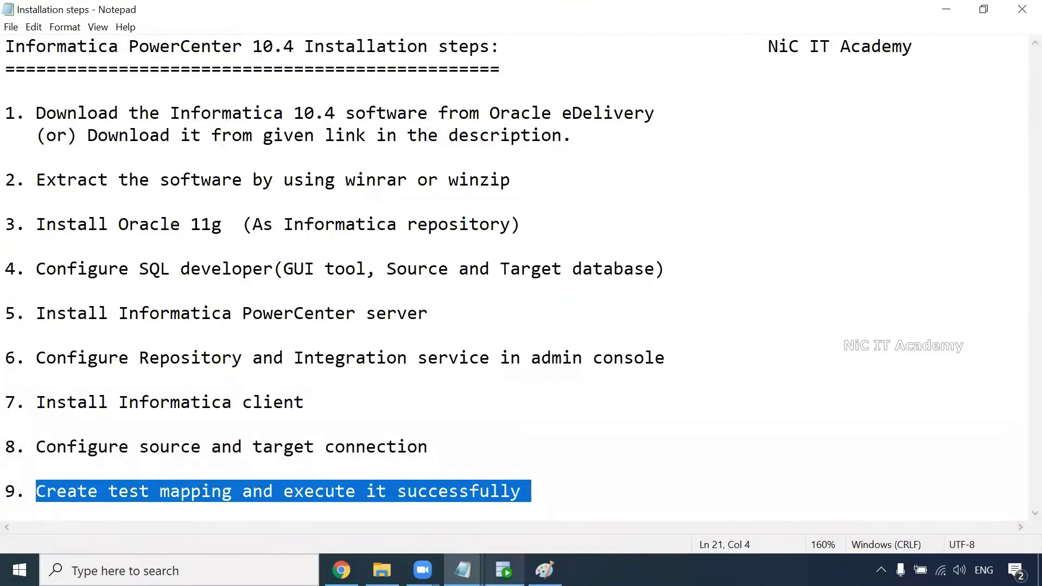
Step: Switch to the SQL Developer window, then bring up the Paint connection diagram
mouse_move(504, 570)
key(alt+Tab)
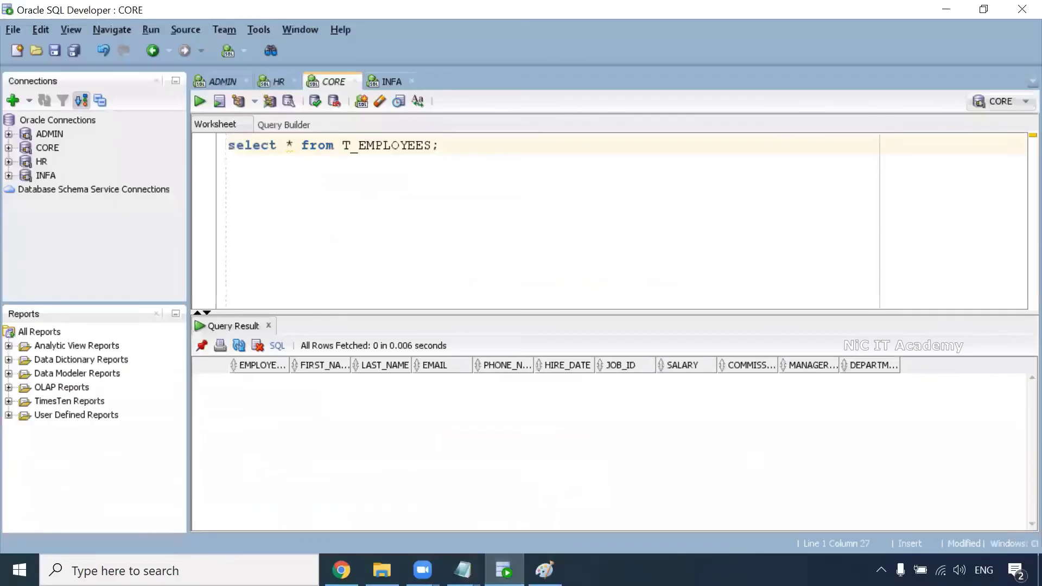
click(544, 568)
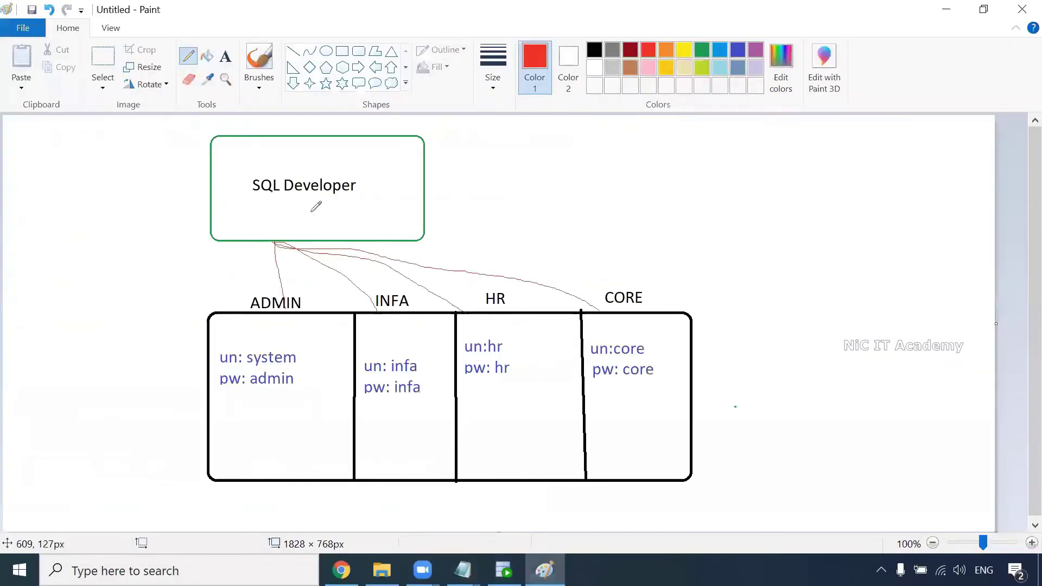
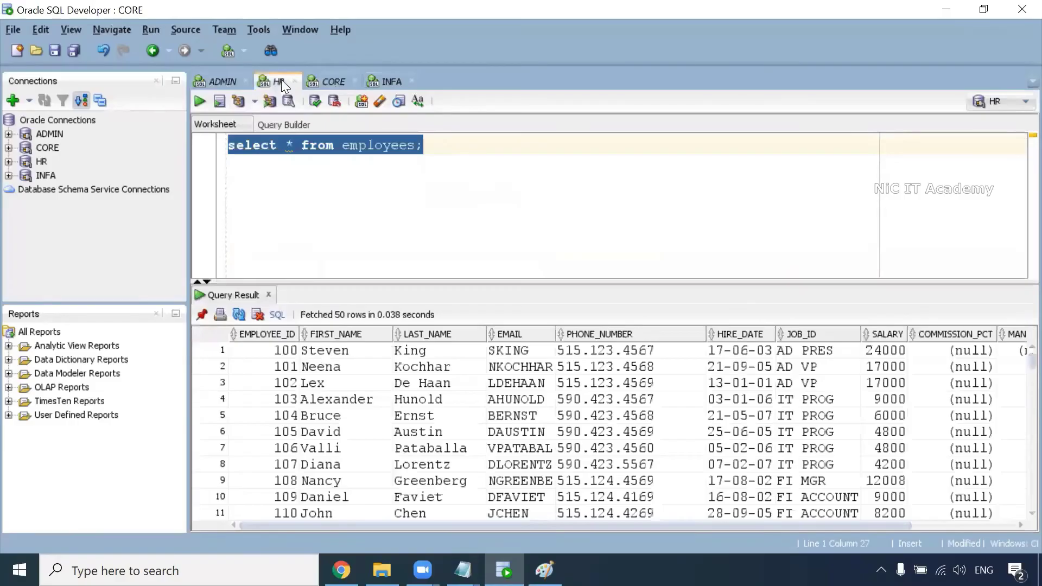
Step: Compare the HR employees query with CORE's empty T_EMPLOYEES result, then bring up Start search
click(330, 78)
click(274, 84)
click(330, 81)
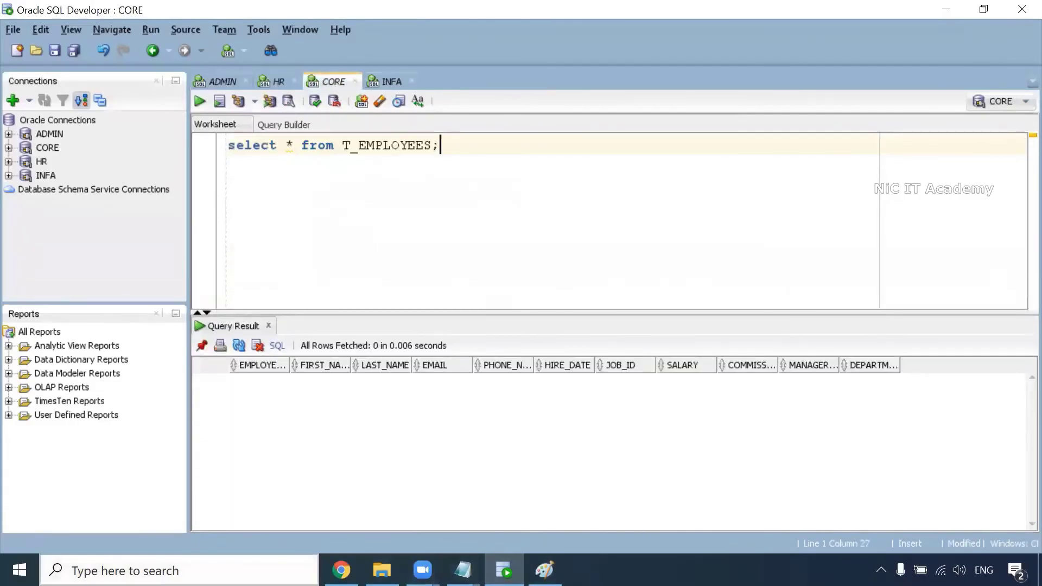
click(274, 81)
click(330, 81)
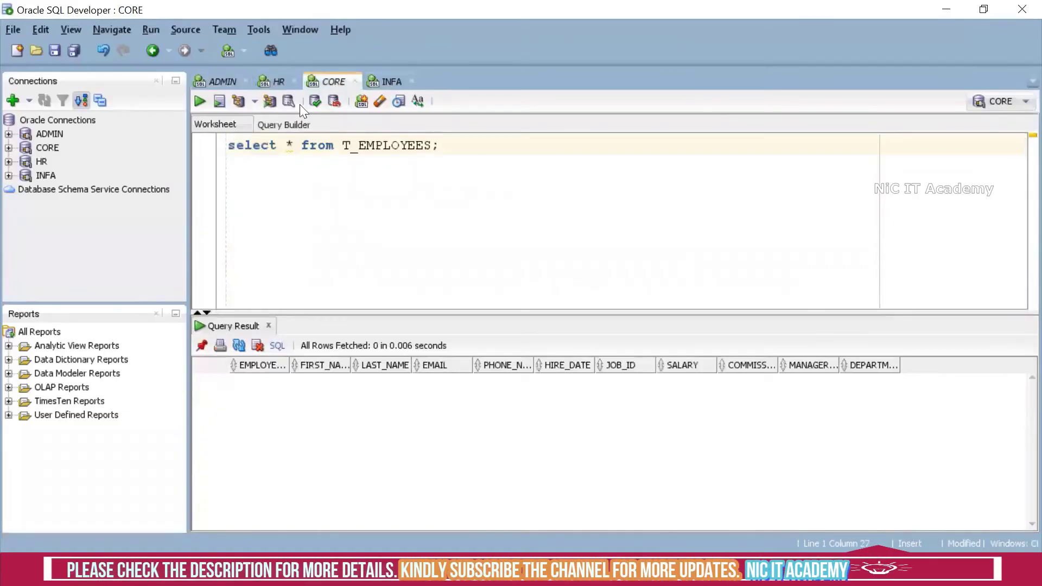
click(274, 82)
click(339, 81)
key(alt+Tab)
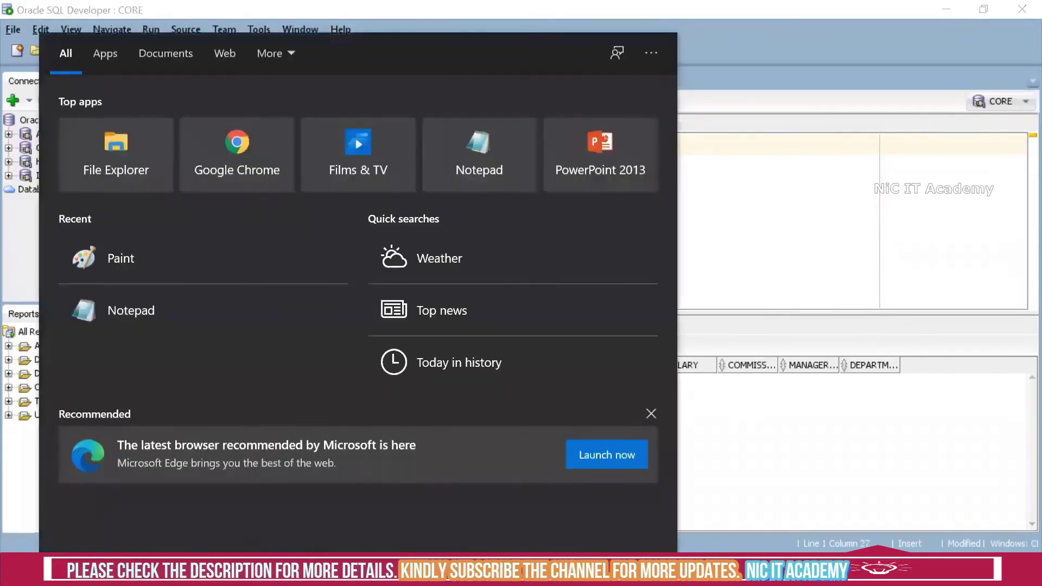
Step: Launch PowerCenter Repository Manager from a 'rep' search, dismiss its welcome tip and maximize it
text(rep)
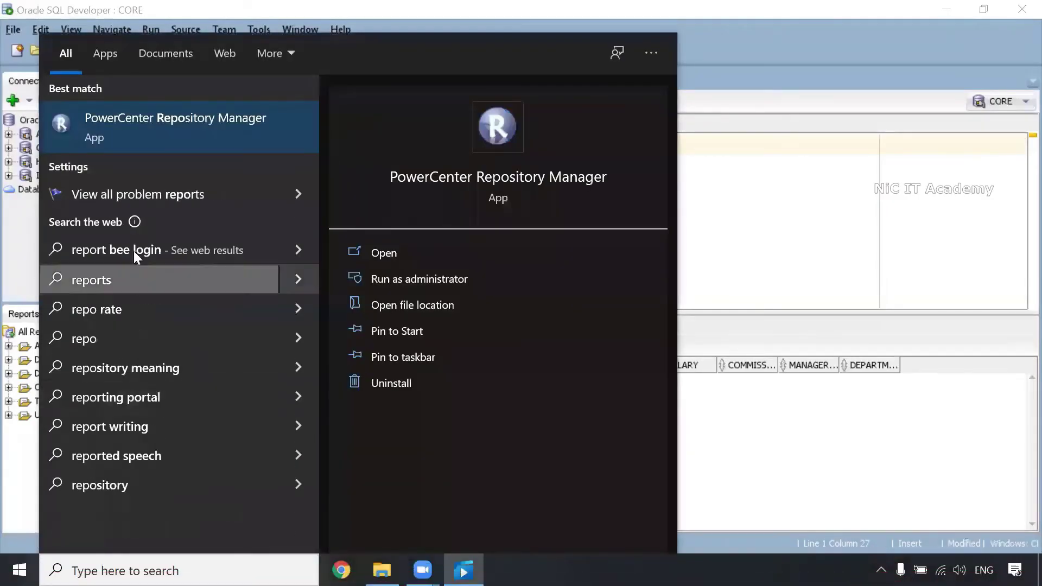
mouse_move(134, 222)
click(257, 127)
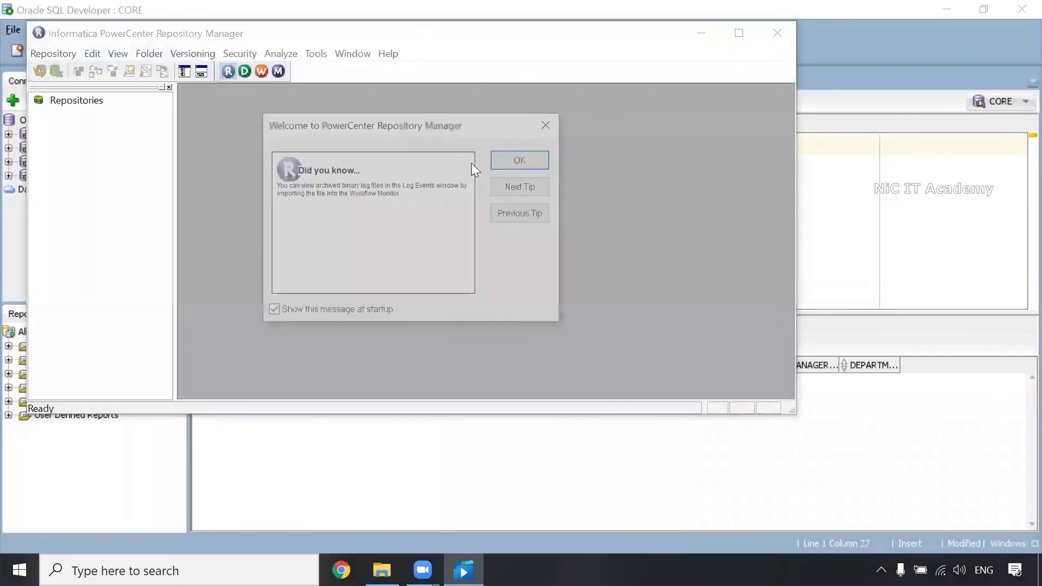
click(537, 159)
click(739, 33)
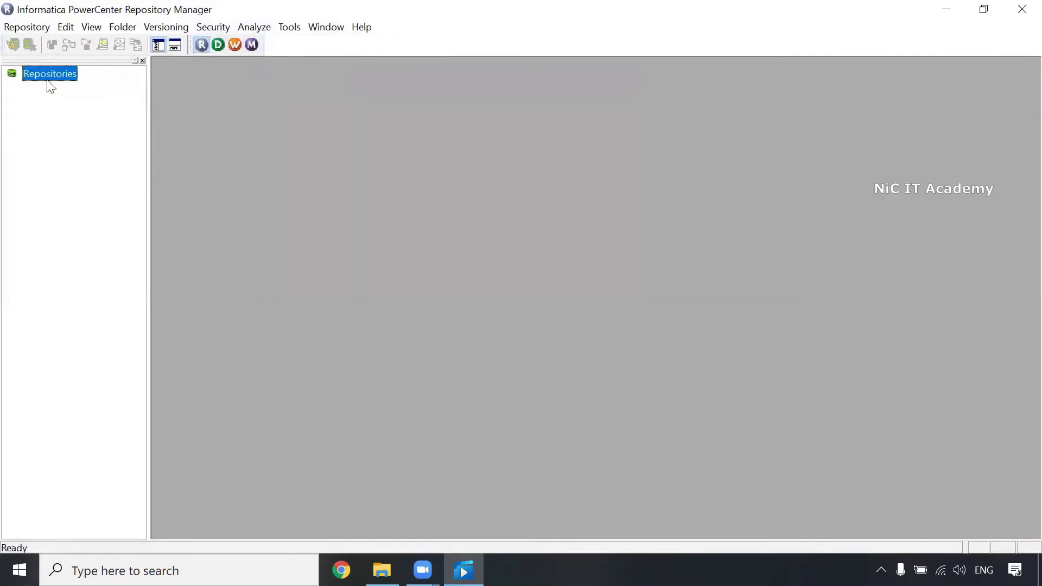
Step: Add a new repository named REP
click(31, 29)
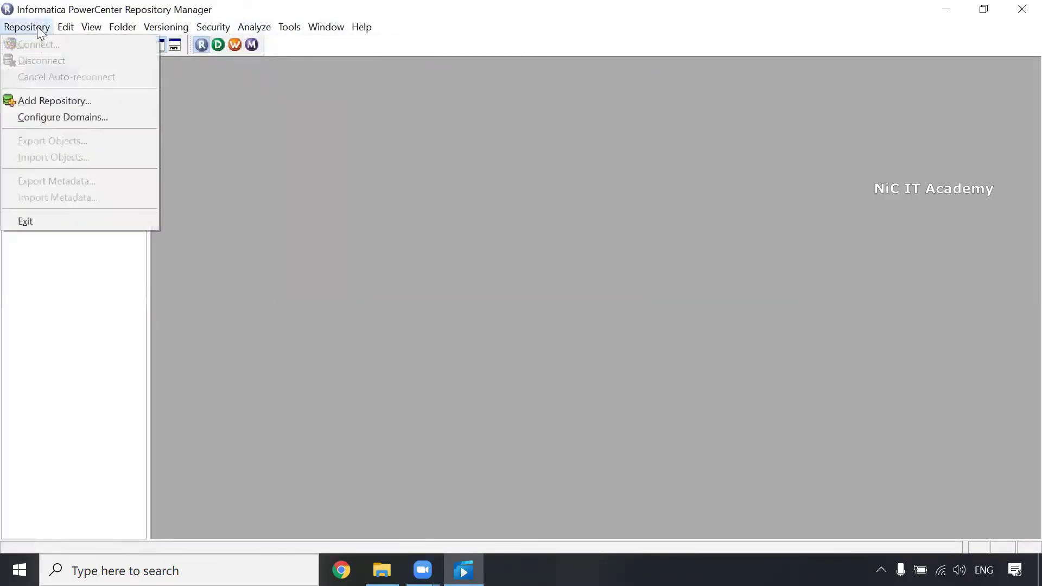
click(59, 102)
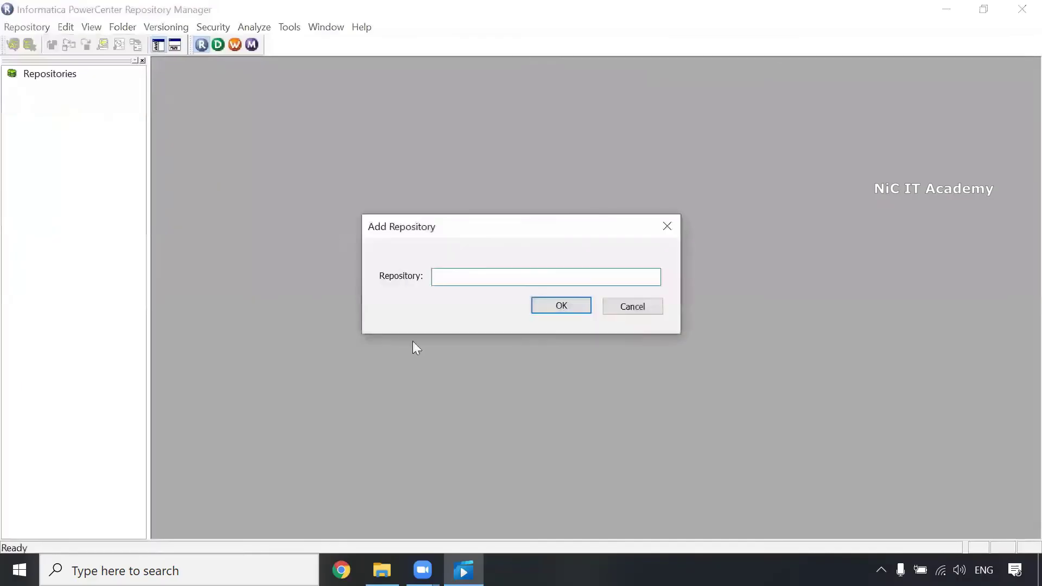
text(REP)
click(548, 306)
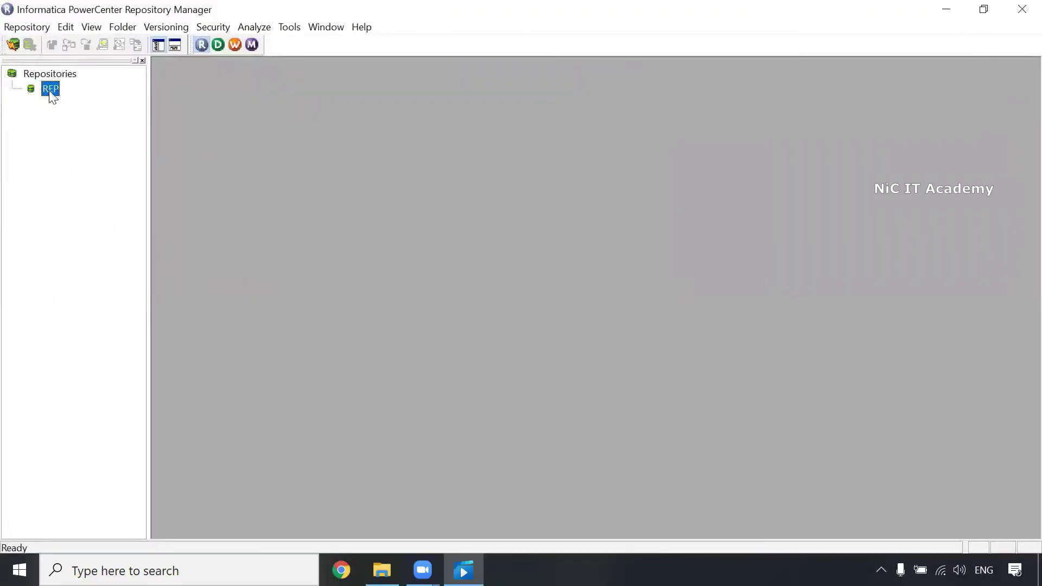
Step: Assign REP to domain Domain with gateway host localhost on port 6005
right_click(52, 96)
click(123, 174)
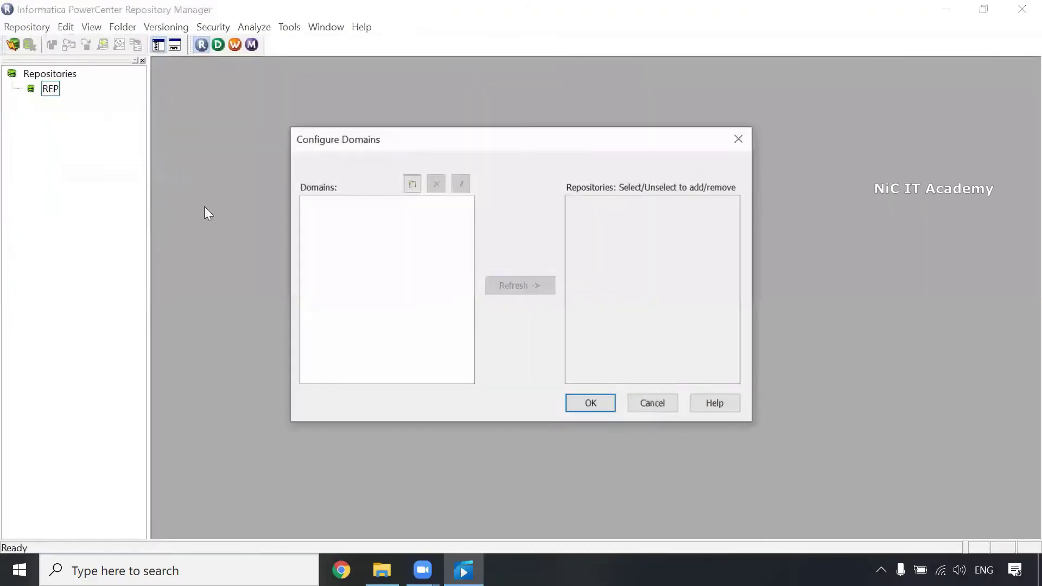
click(413, 184)
text(Domain)
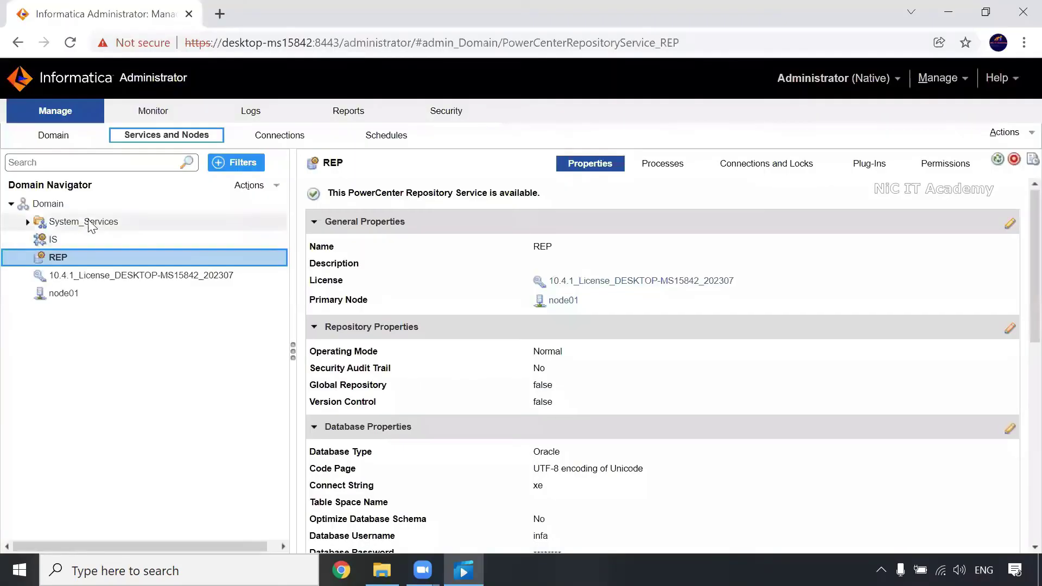
click(60, 204)
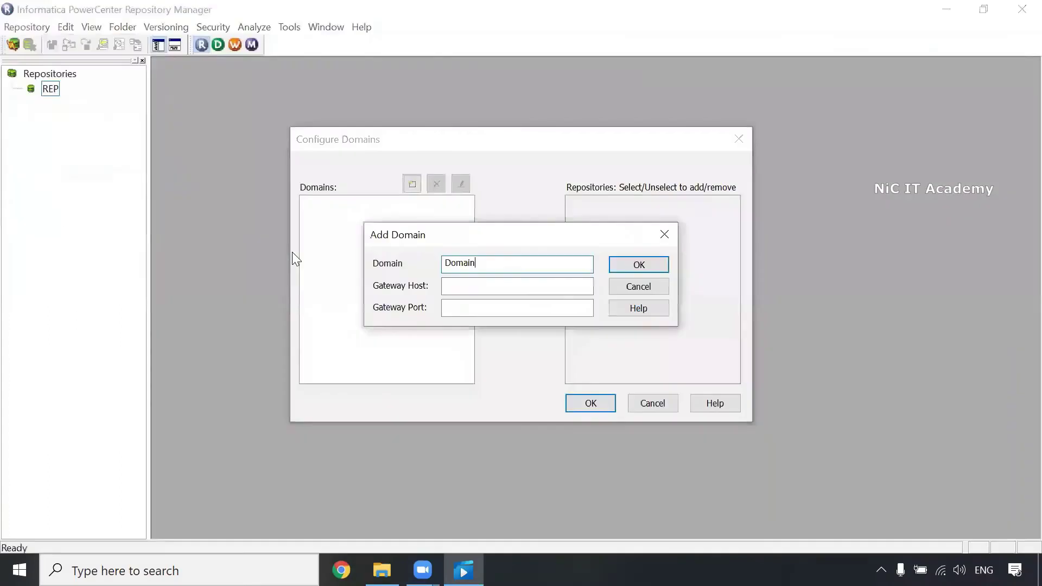
click(465, 289)
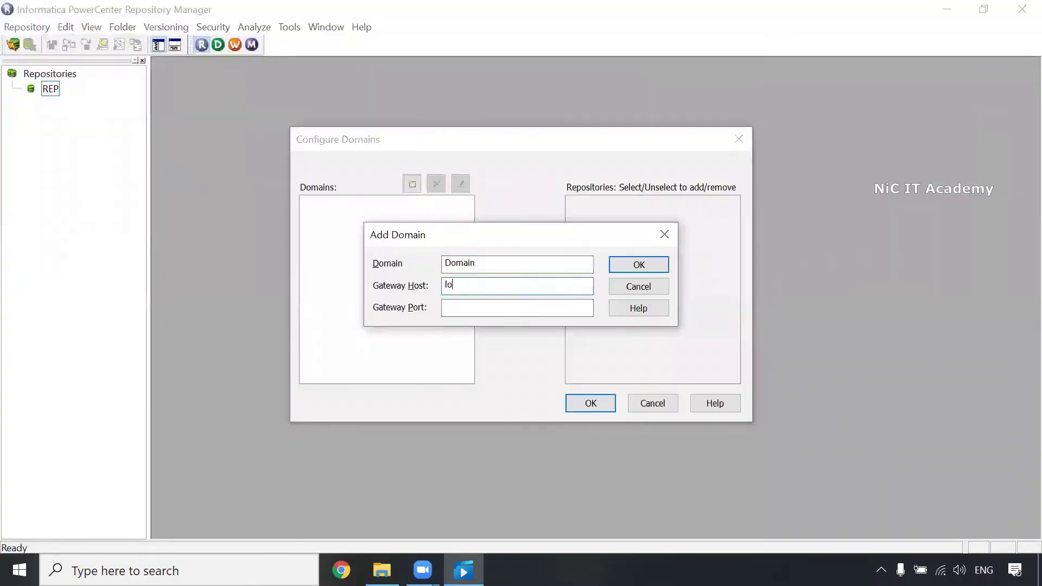
text(localhost)
click(473, 308)
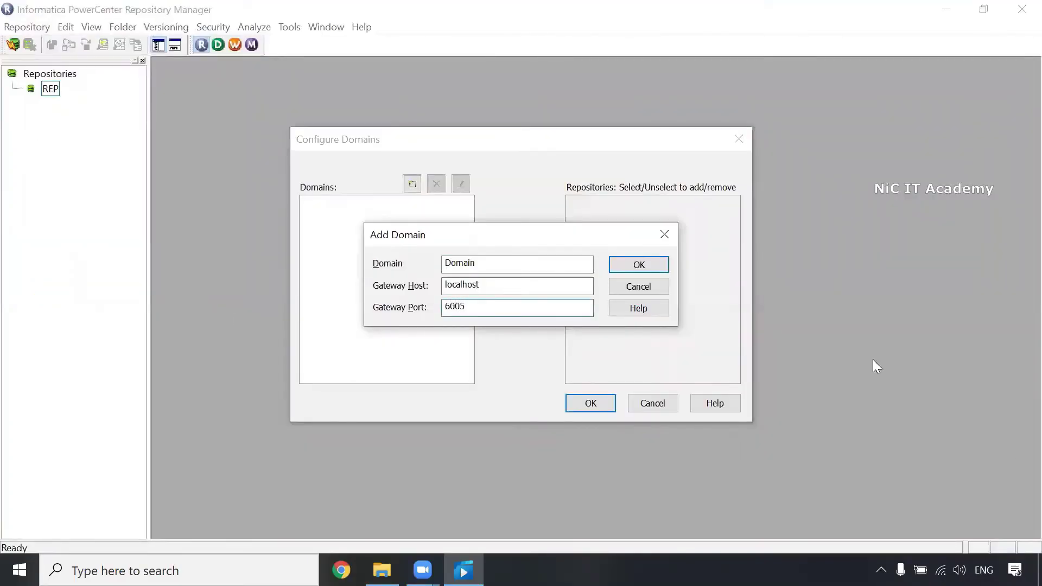
click(640, 265)
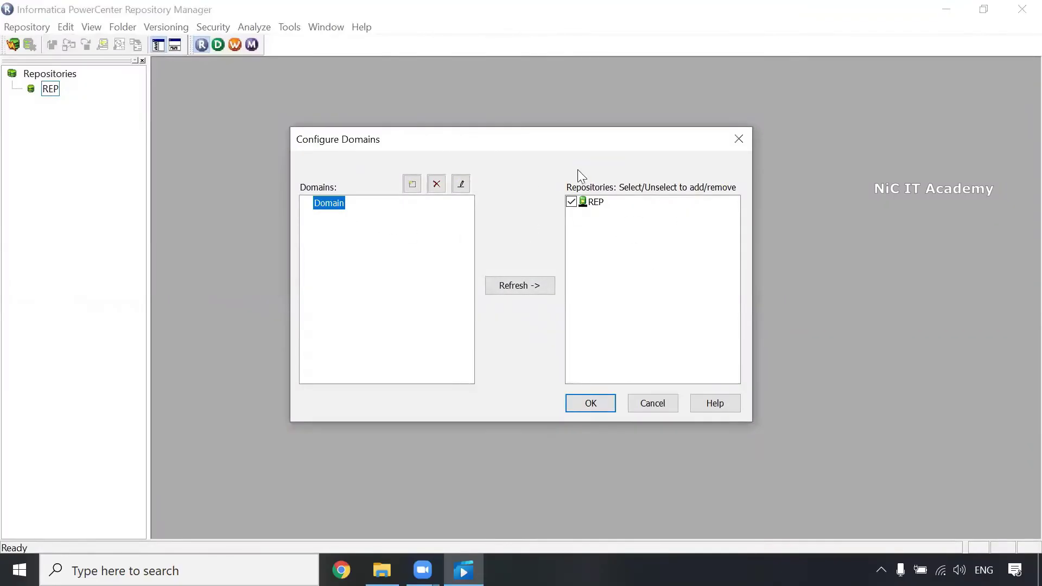
click(607, 411)
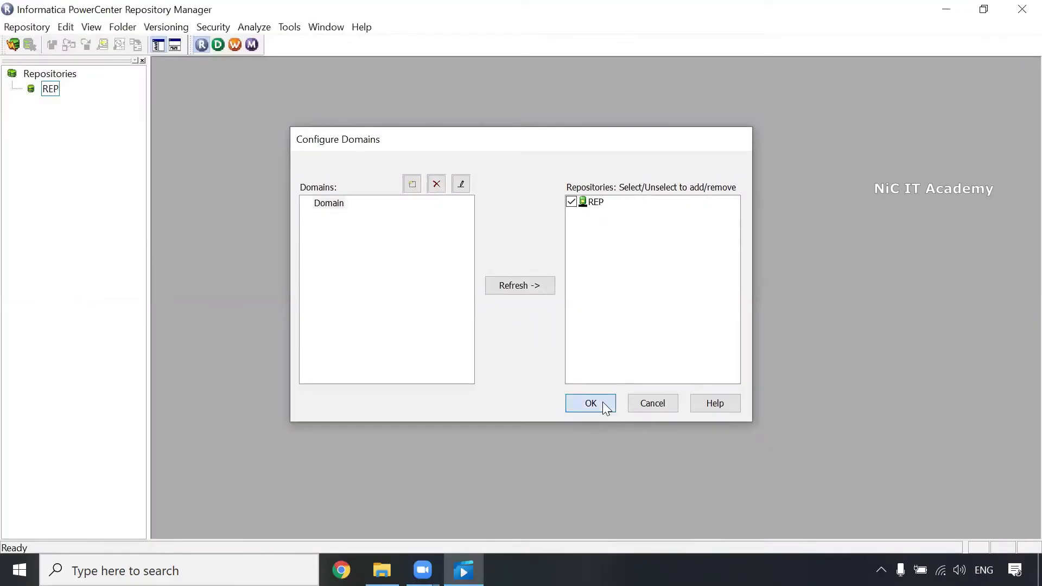
Step: Open REP's Connect to Repository dialog and launch the Windows services console (services.msc)
right_click(53, 92)
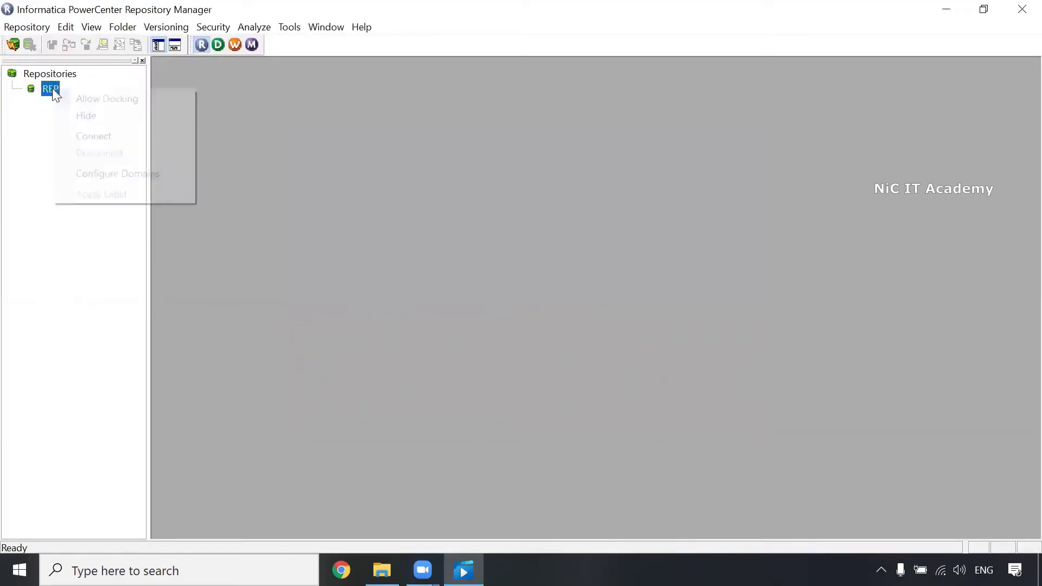
click(104, 137)
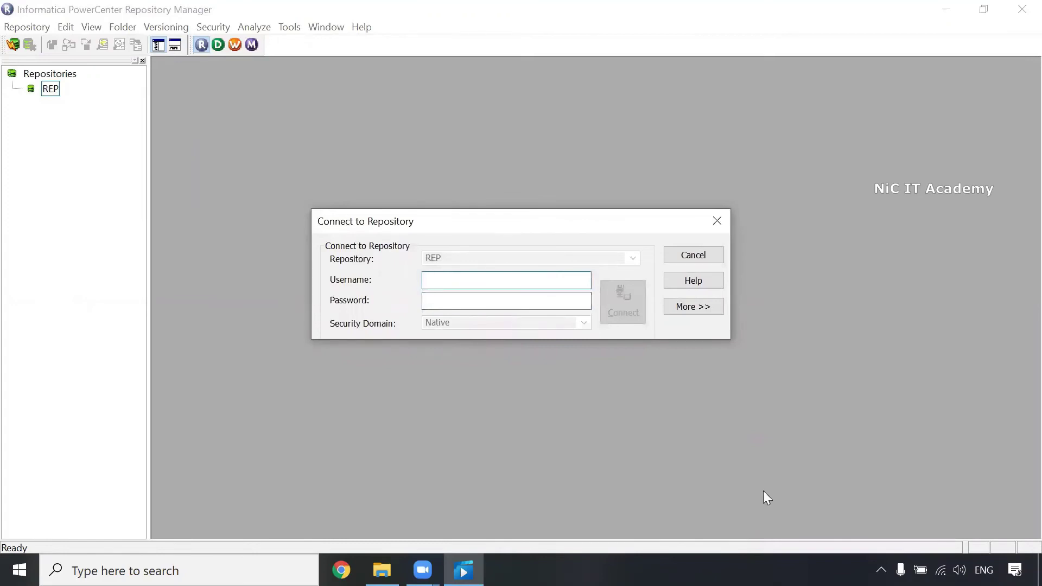
key(super+r)
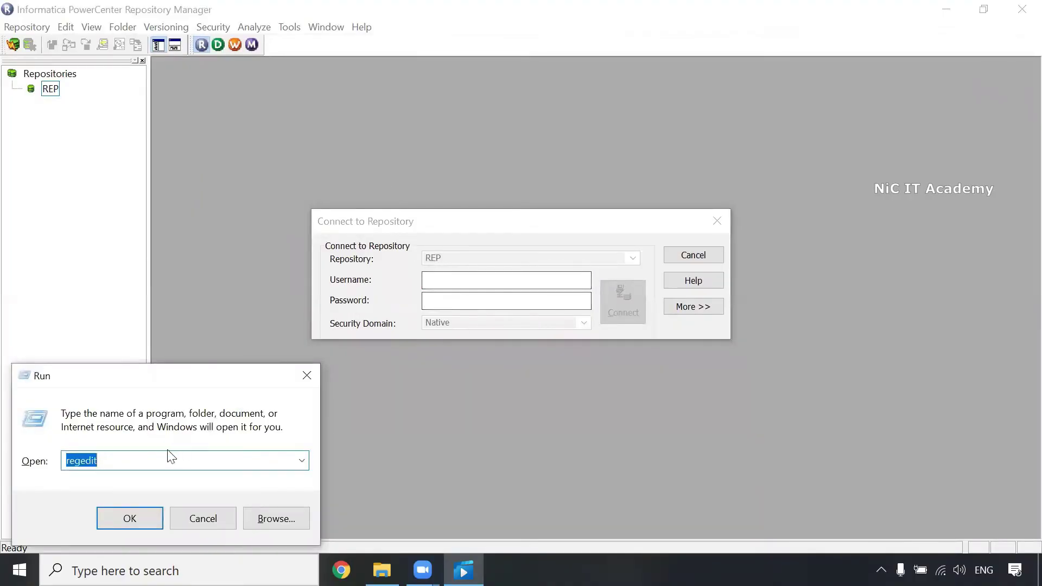
text(services.msc)
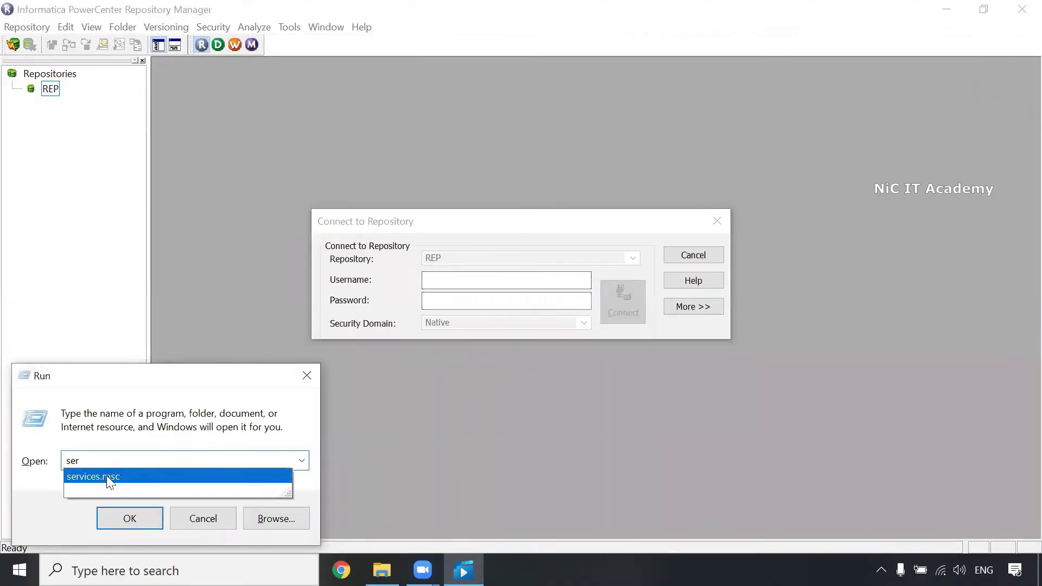
click(106, 475)
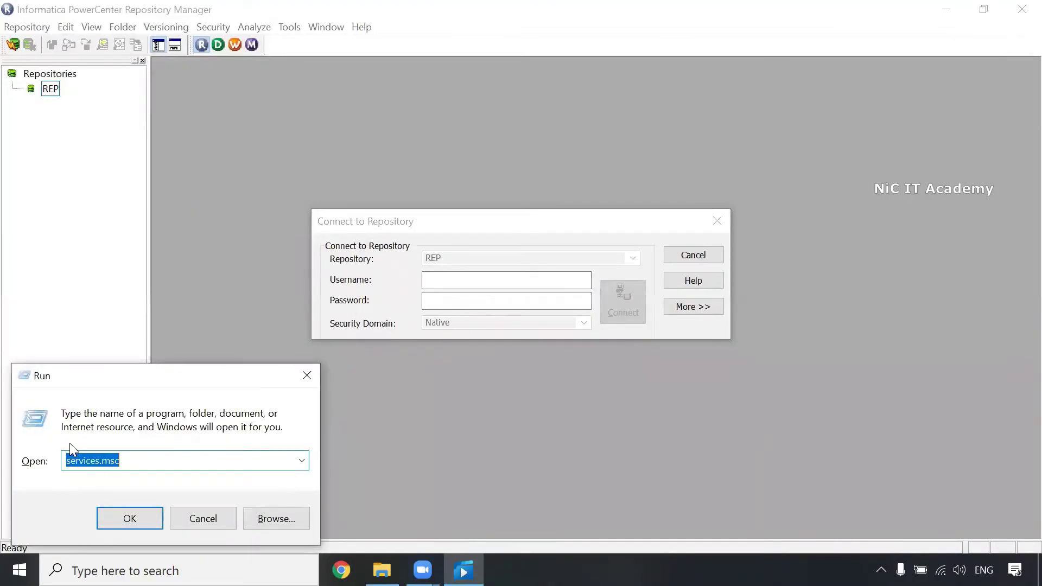
click(129, 519)
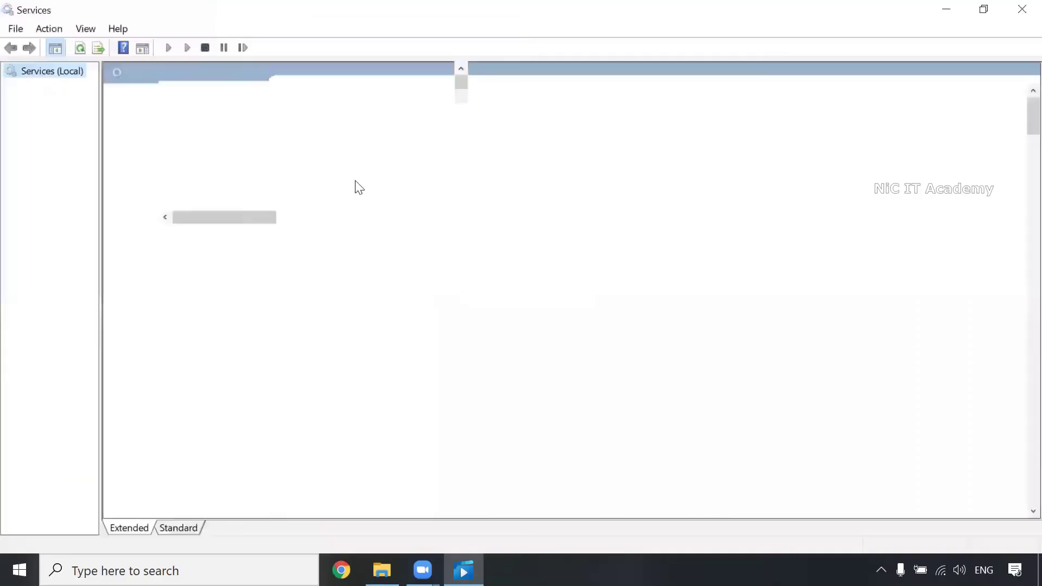
Step: Confirm the Informatica 10.4.1 service is Running, then return to the Notepad notes
click(348, 175)
key(i)
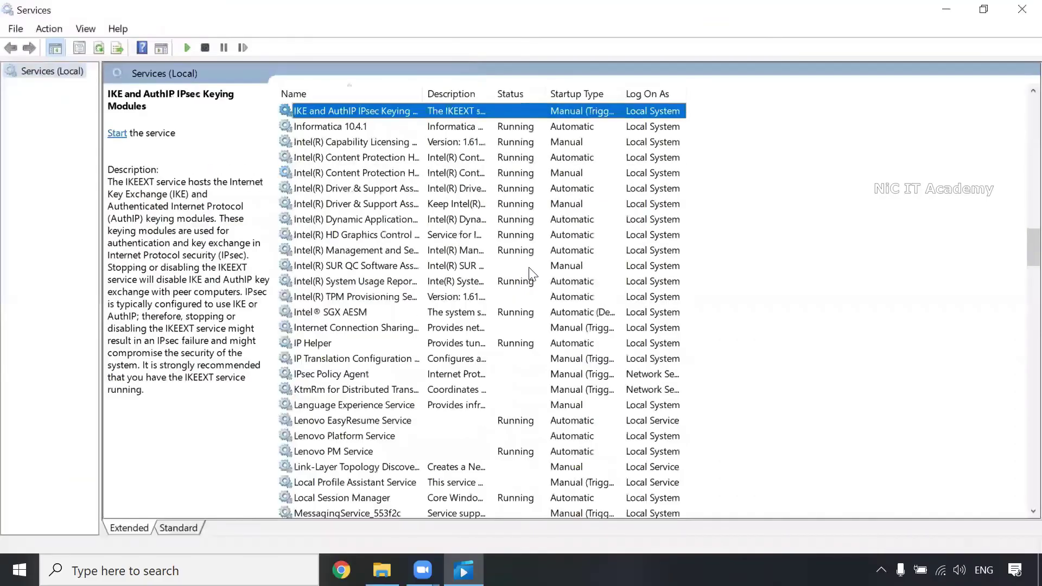
click(354, 129)
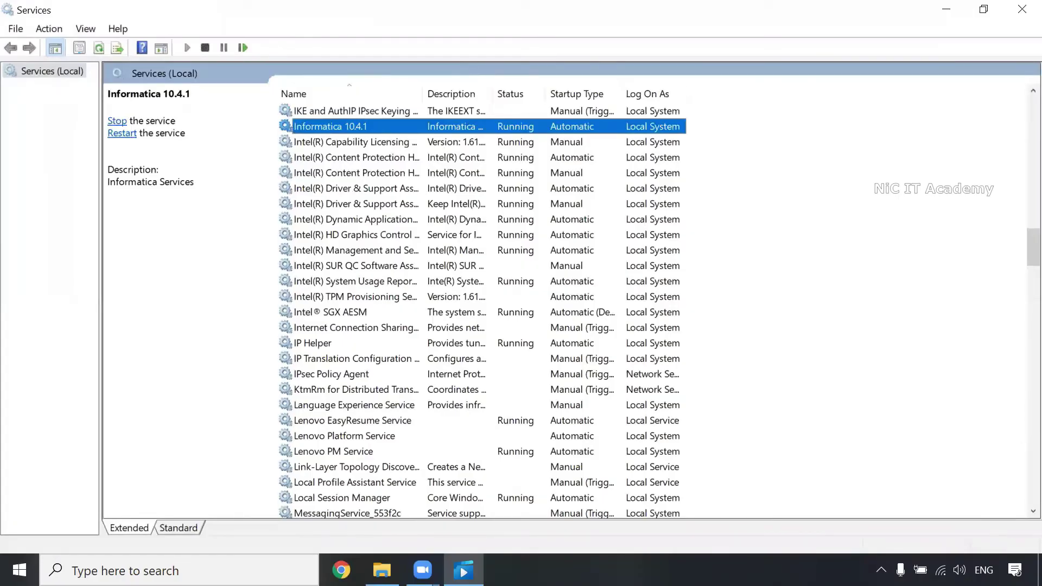
mouse_move(463, 570)
click(532, 529)
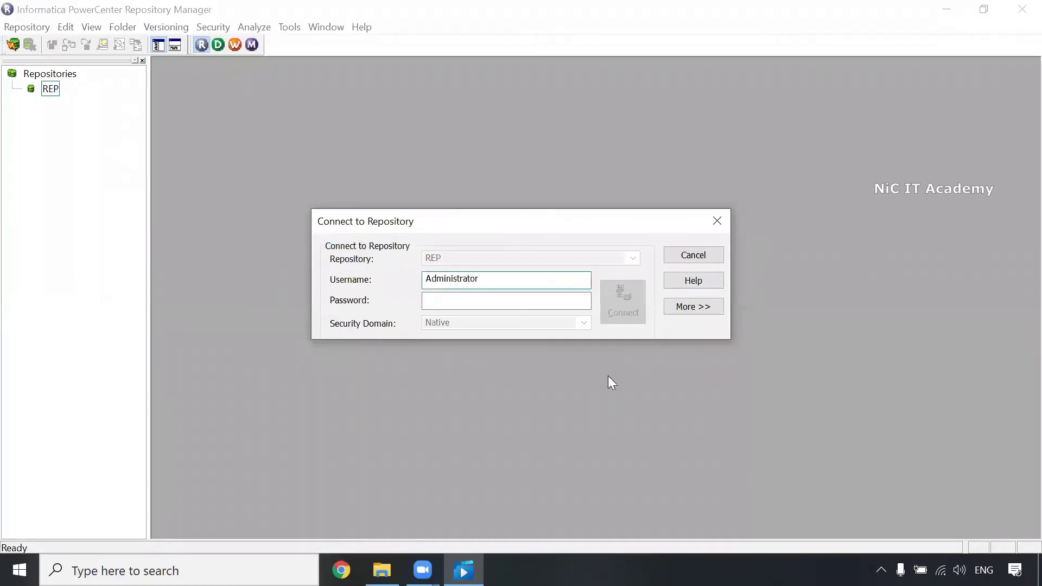
Step: Connect to REP with the account username and password
double_click(451, 280)
click(456, 298)
key(ctrl+v)
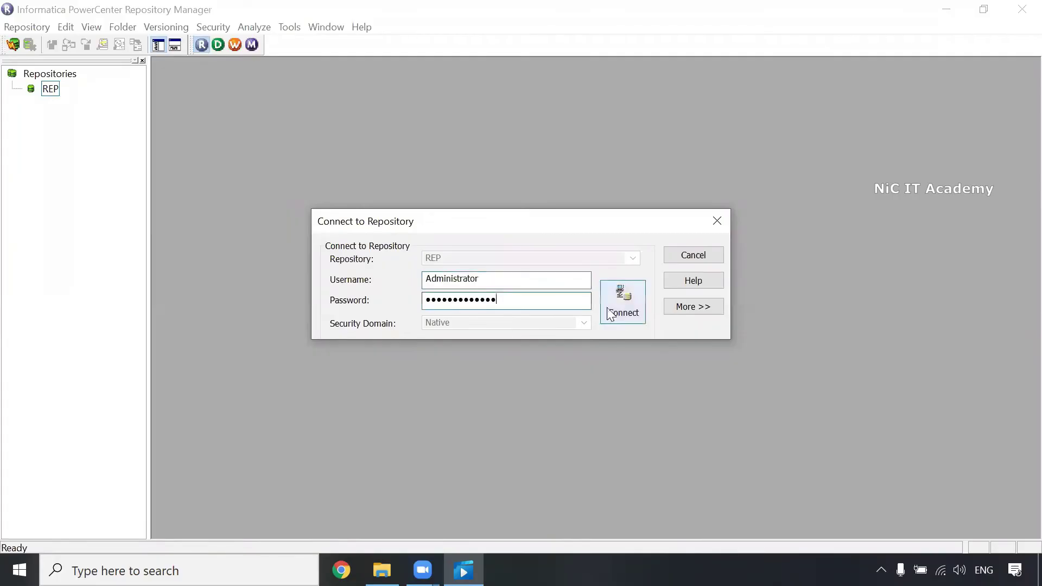
click(622, 302)
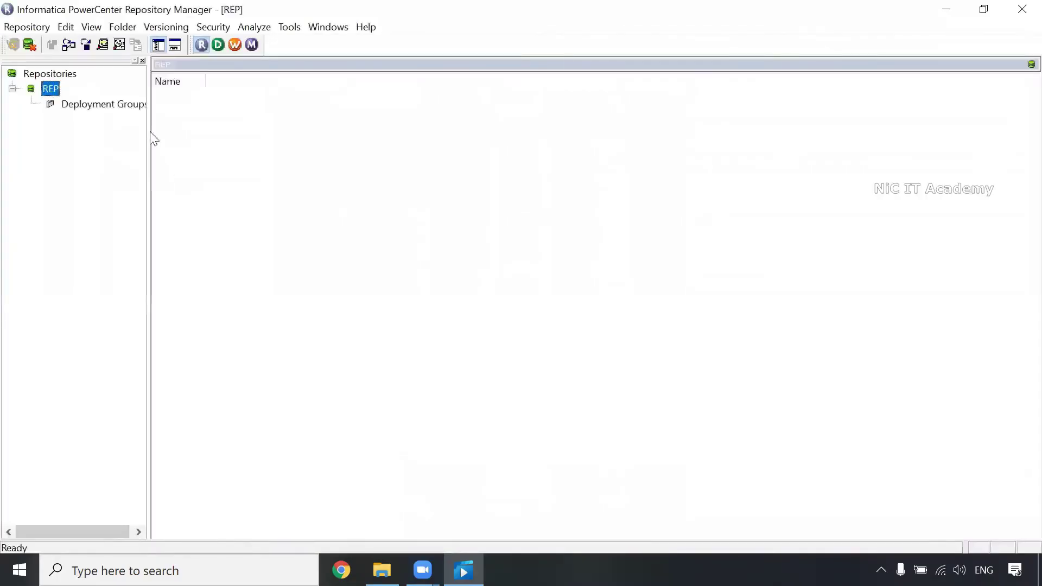
Step: Create a repository folder named Training and launch PowerCenter Designer
drag(149, 132, 170, 135)
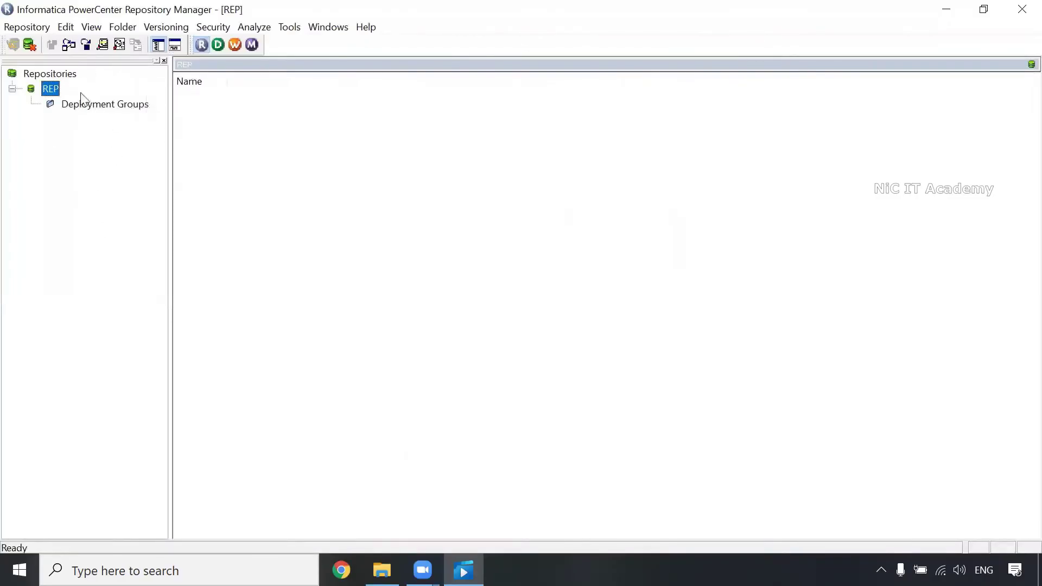
click(123, 29)
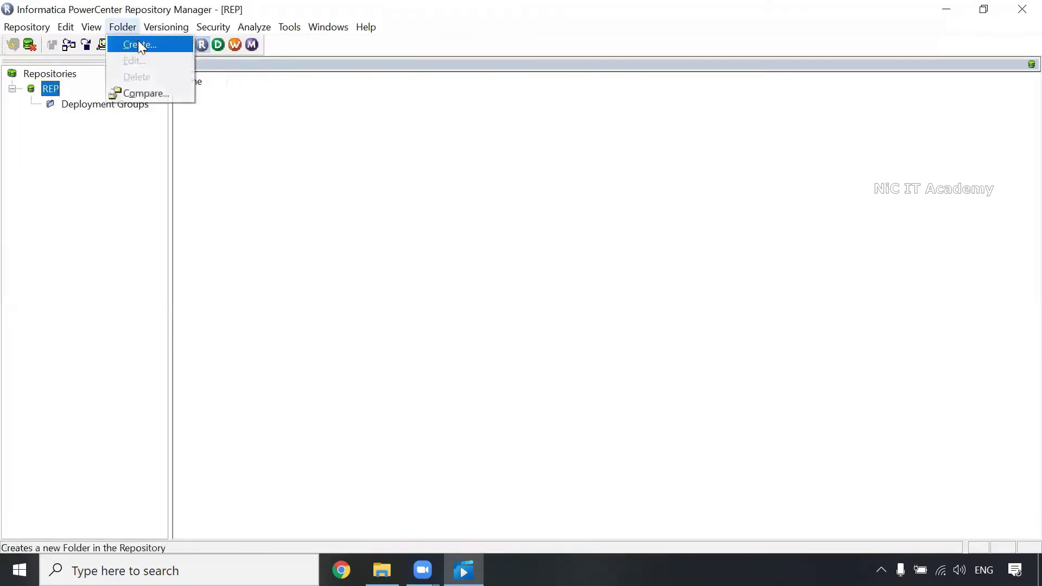
click(140, 44)
text(Training)
click(515, 465)
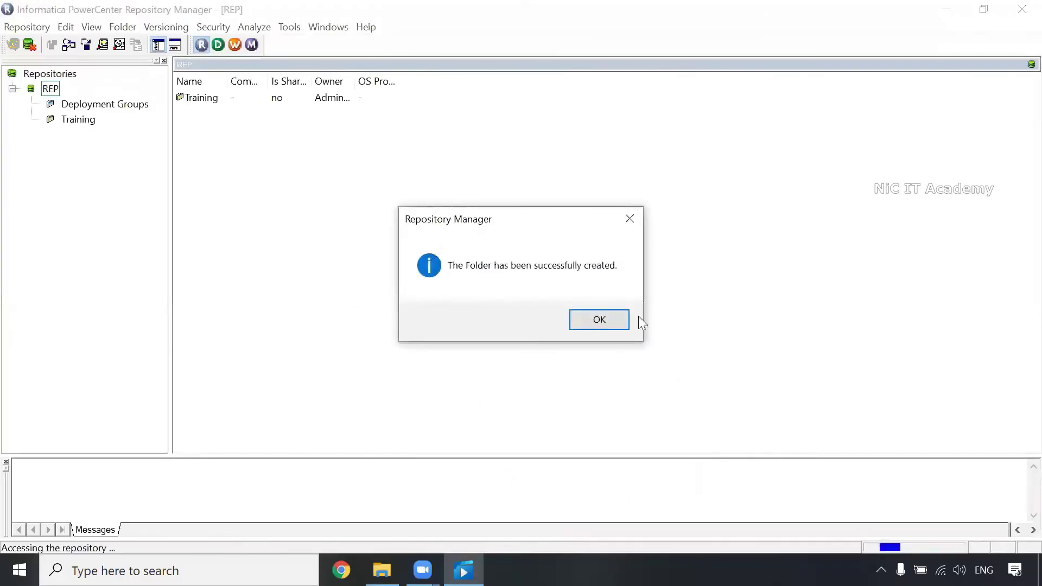
click(600, 321)
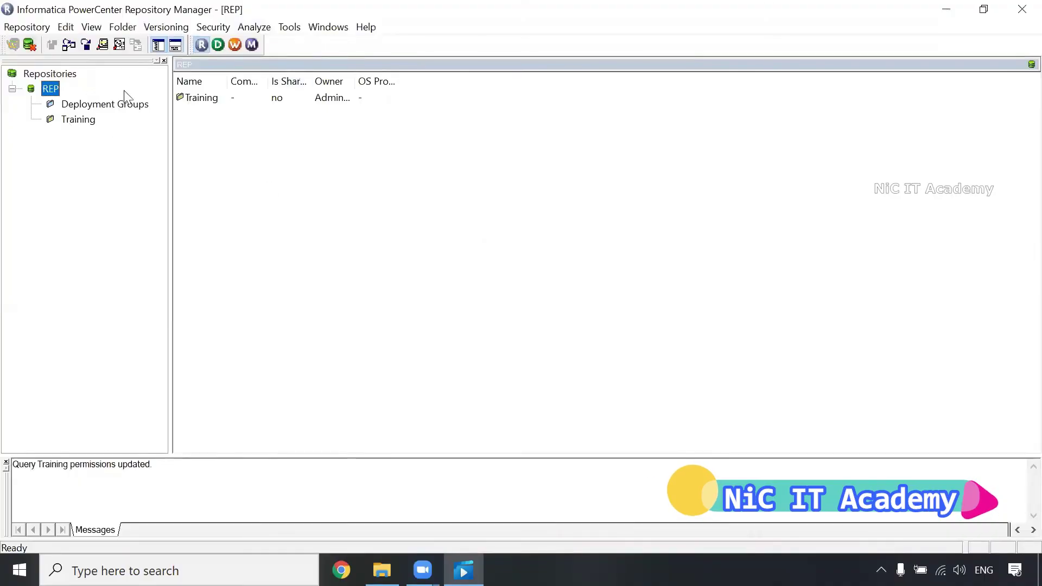
click(218, 44)
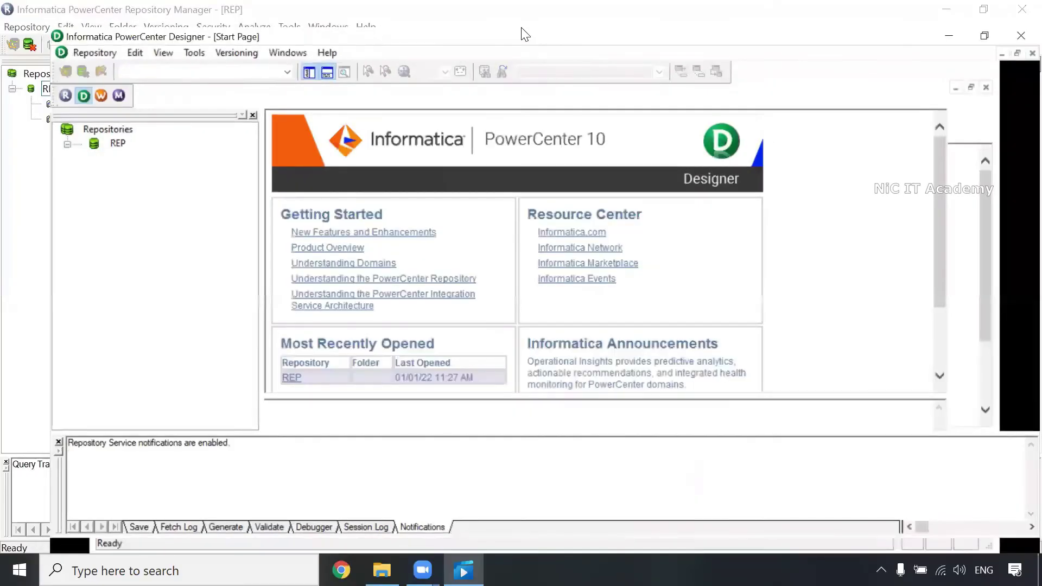
Step: Maximize Designer and open the Training folder from the navigator
double_click(524, 34)
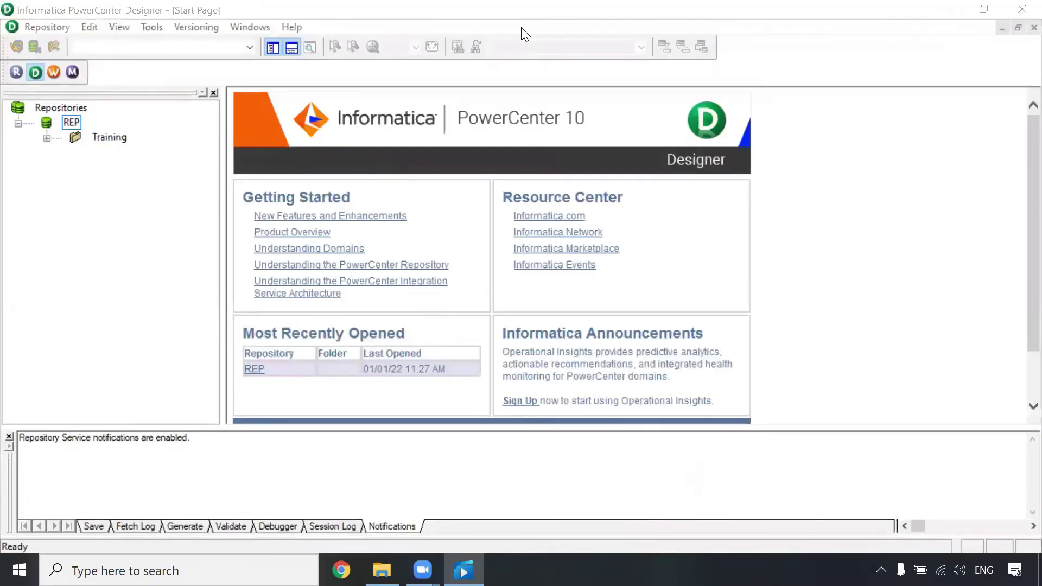
right_click(122, 137)
click(172, 230)
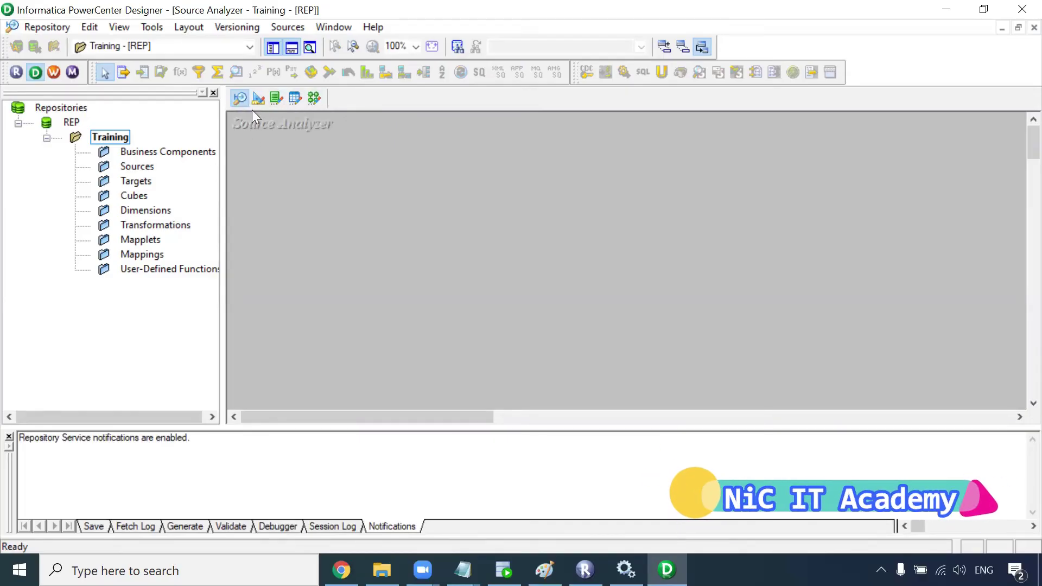
Step: From source import, add a new ODBC data source using the DataDirect 8.0 Oracle Wire Protocol driver
click(298, 27)
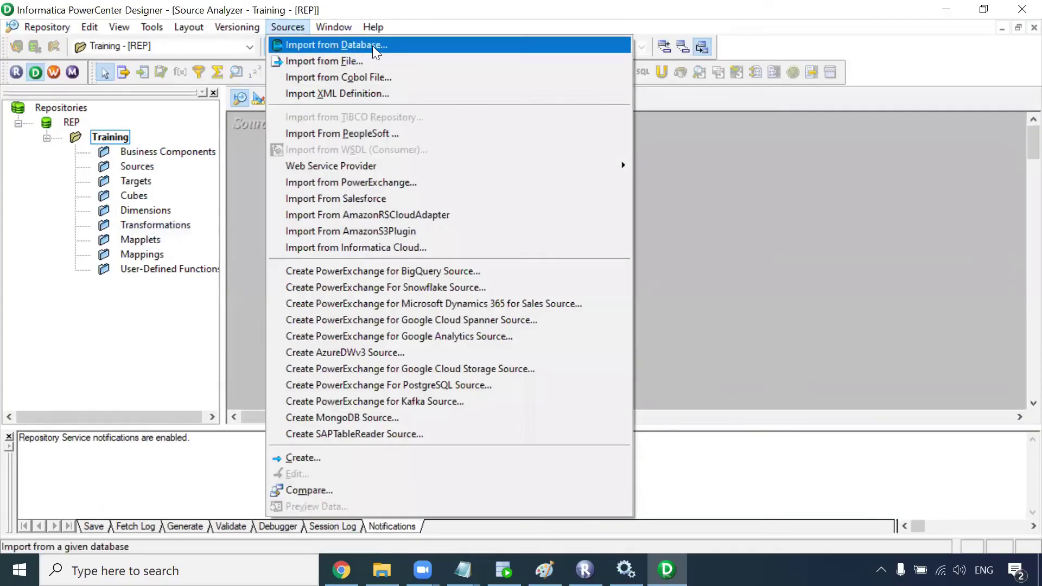
click(372, 46)
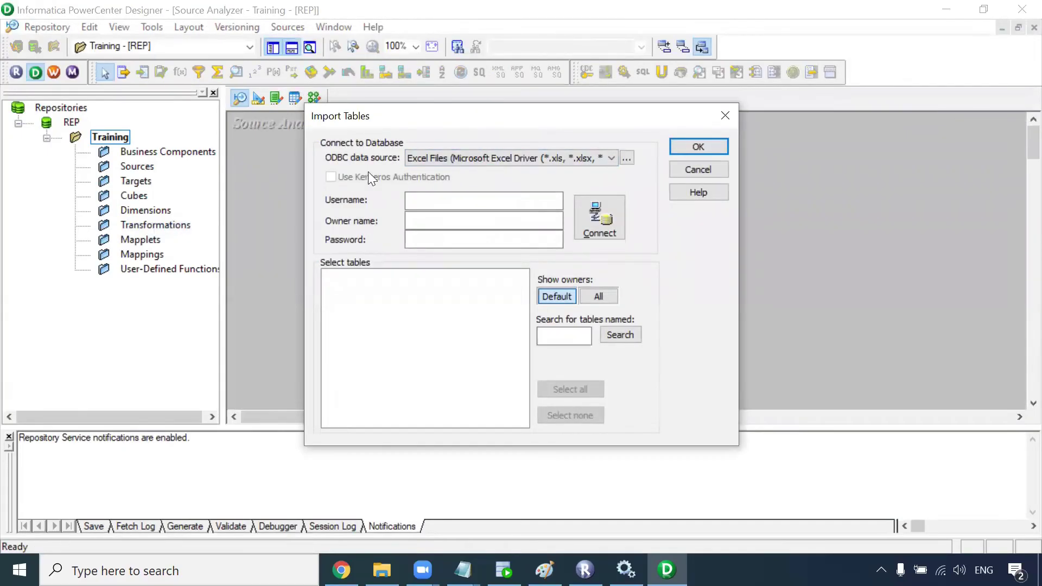
click(486, 160)
click(609, 159)
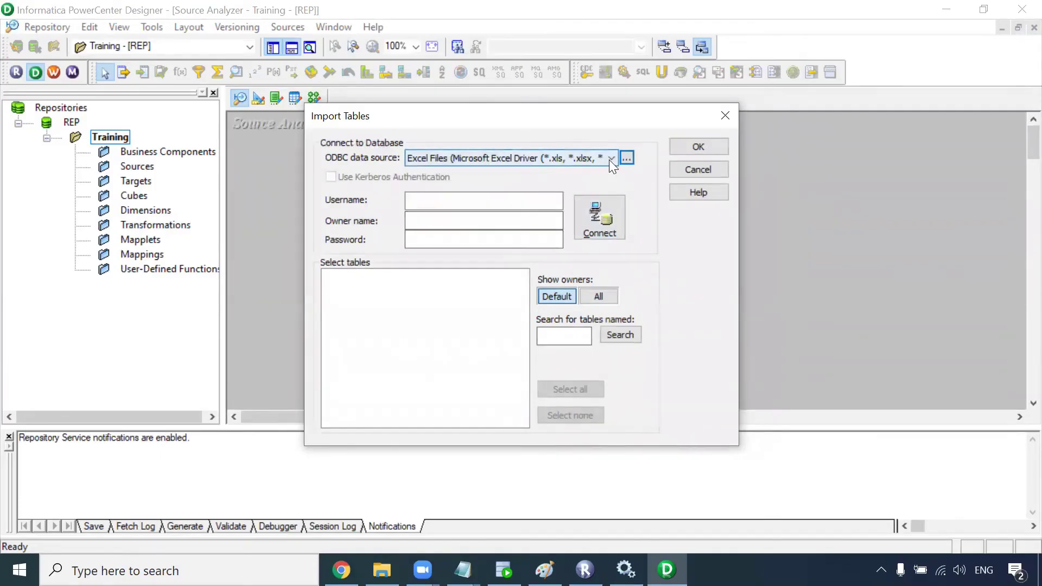
click(626, 160)
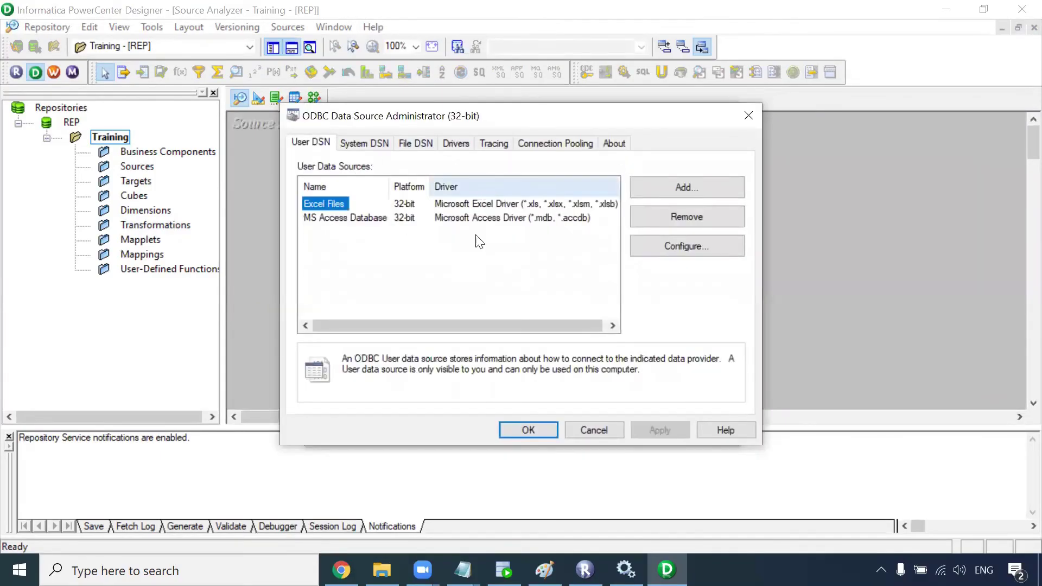
click(666, 187)
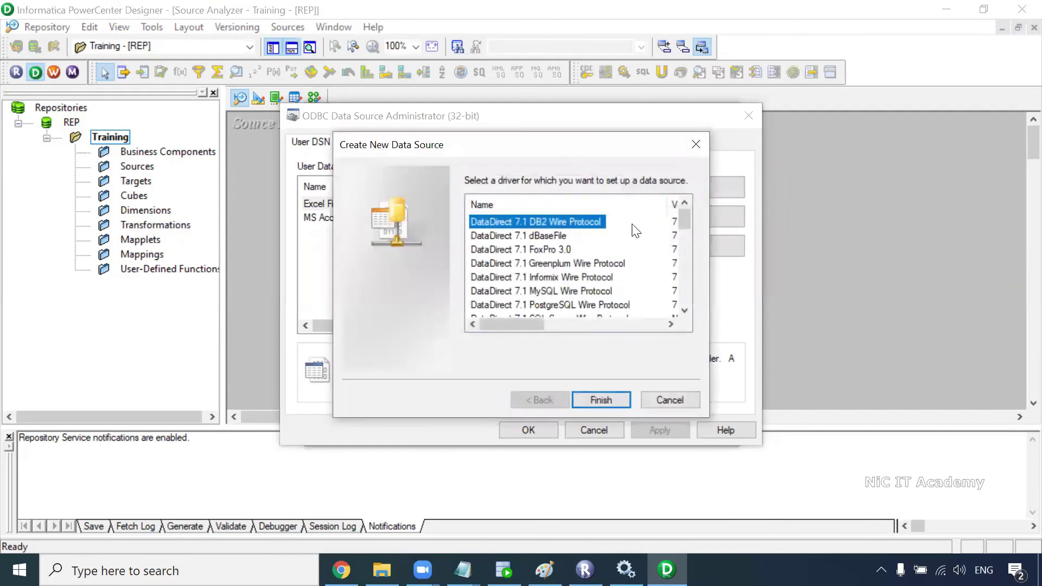
drag(683, 227, 679, 240)
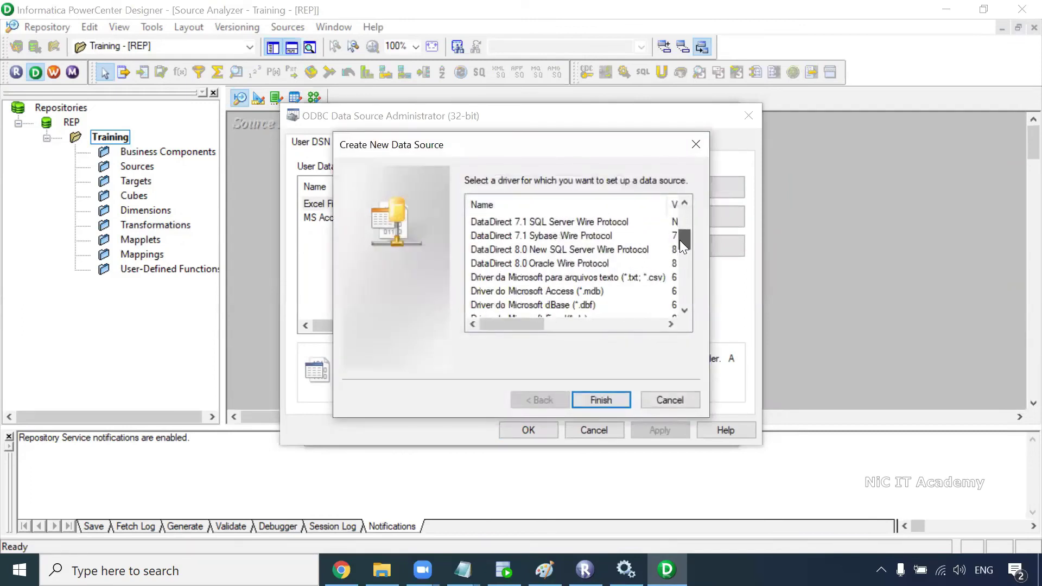
click(595, 264)
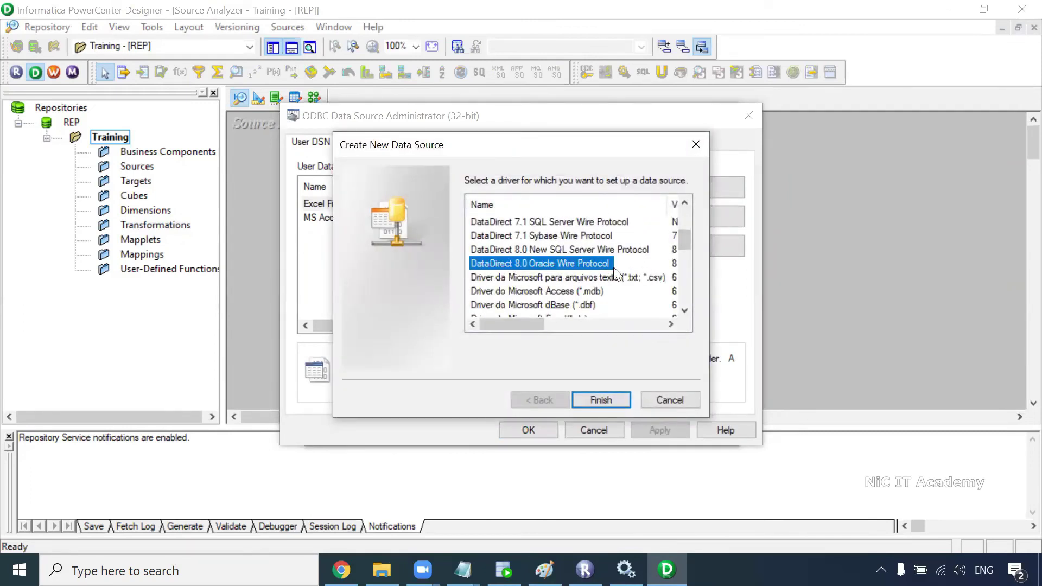
click(601, 401)
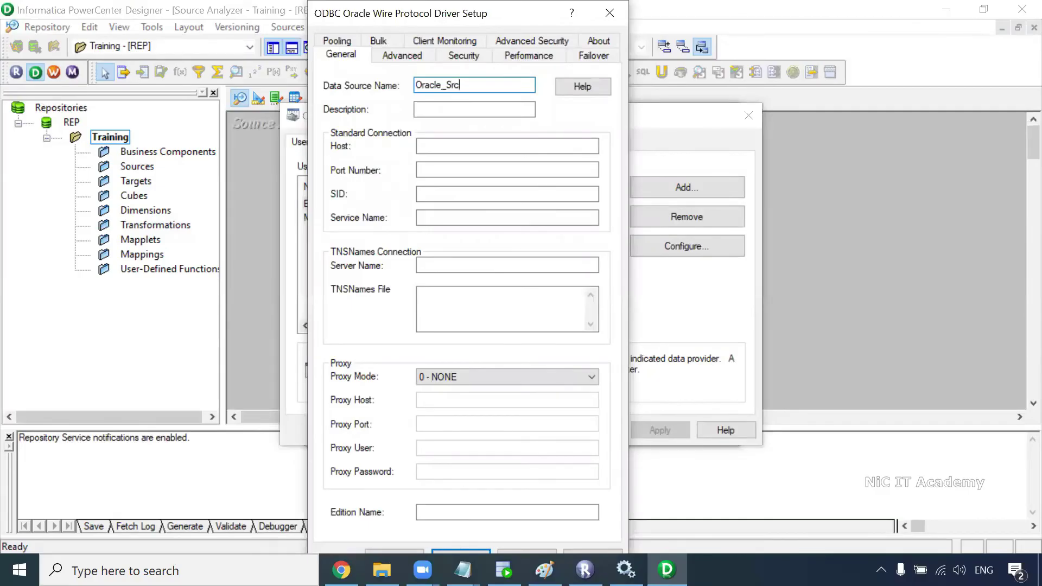
Step: Configure it as Oracle_Src with host localhost, port 1521, service name xe, and save
drag(463, 86, 395, 83)
click(479, 86)
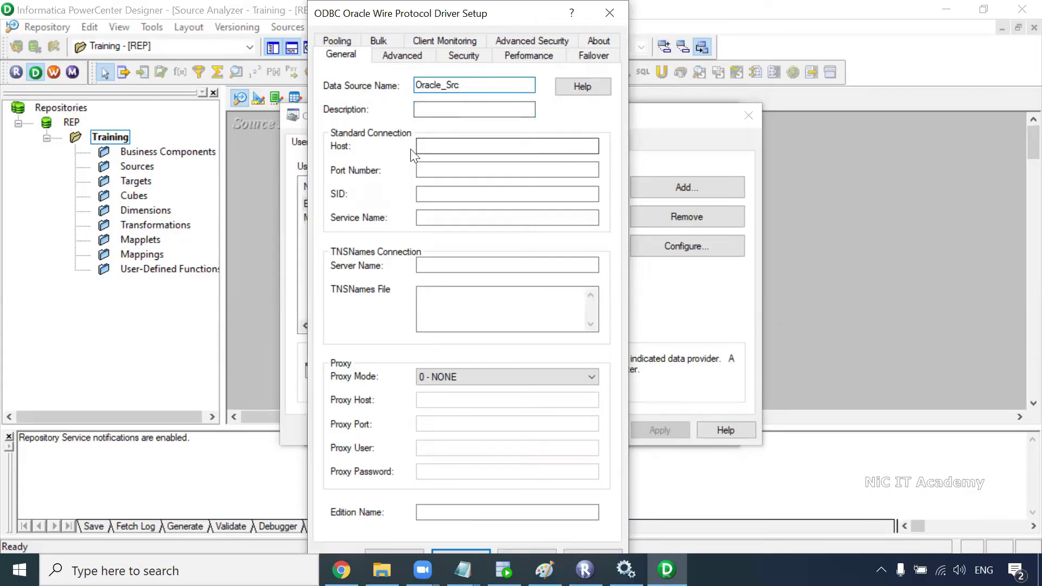
click(456, 148)
text(localhost)
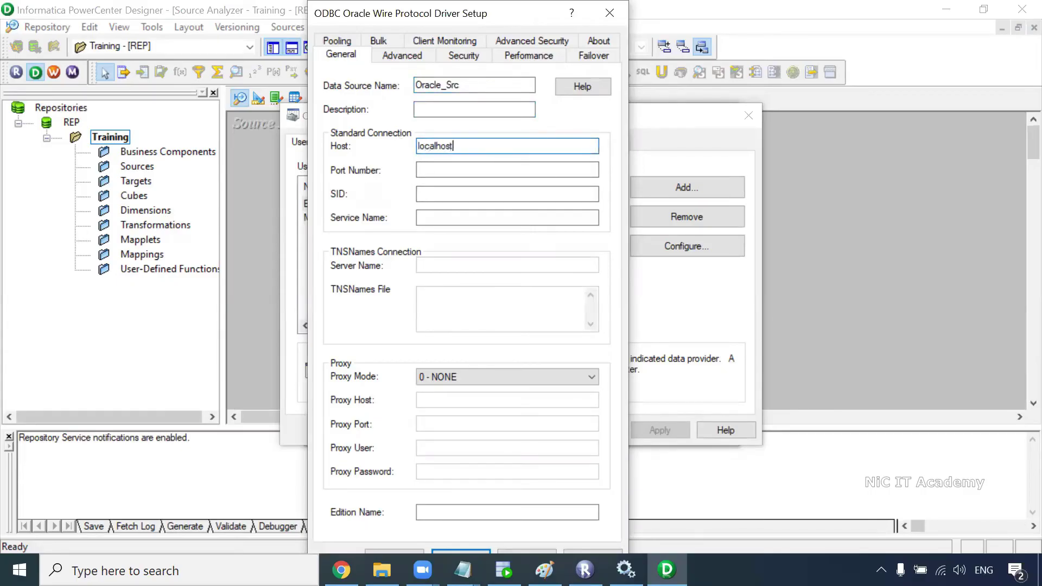
key(Tab)
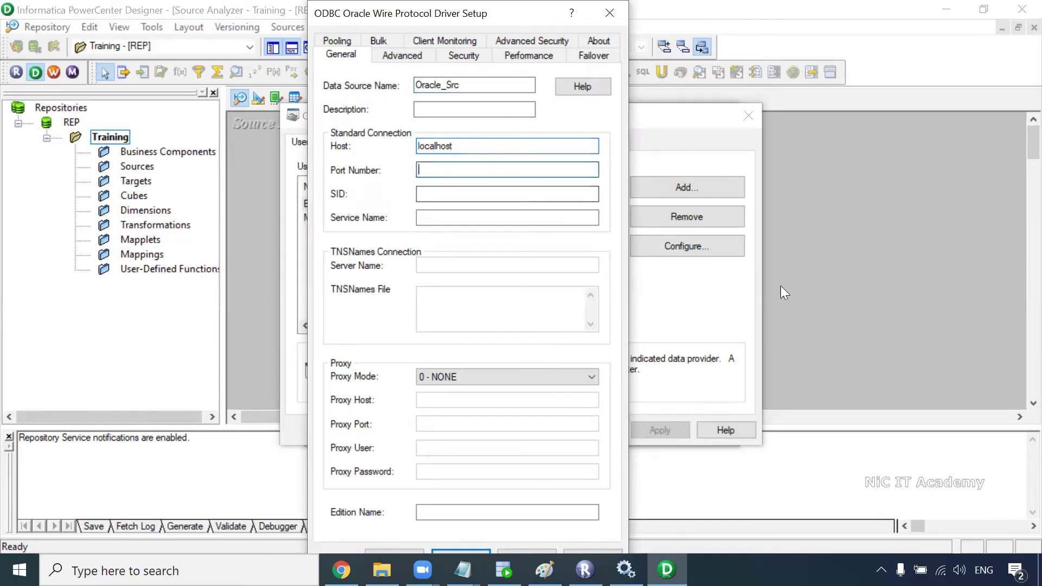
text(1521)
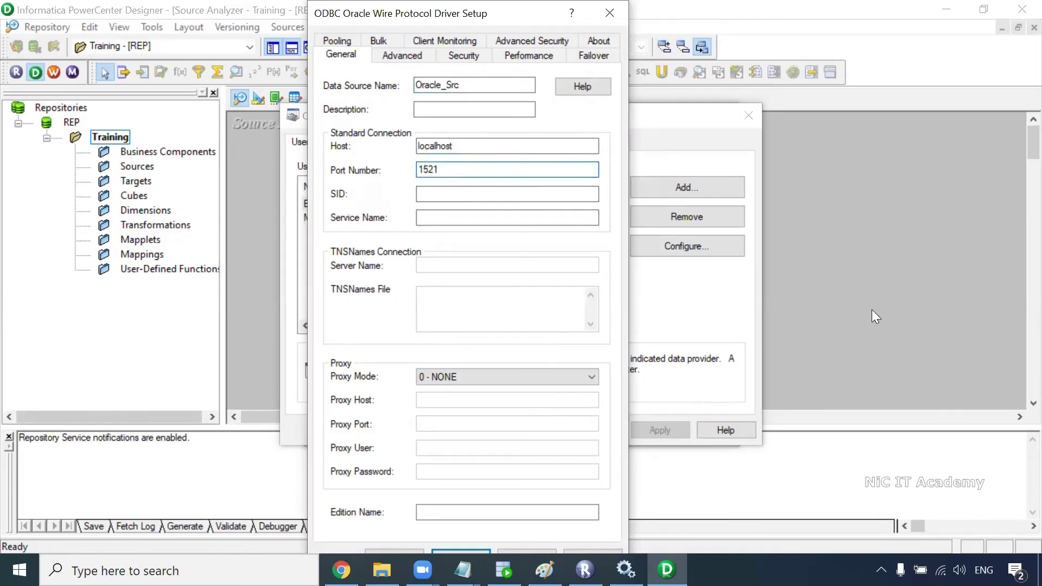
click(487, 219)
text(xe)
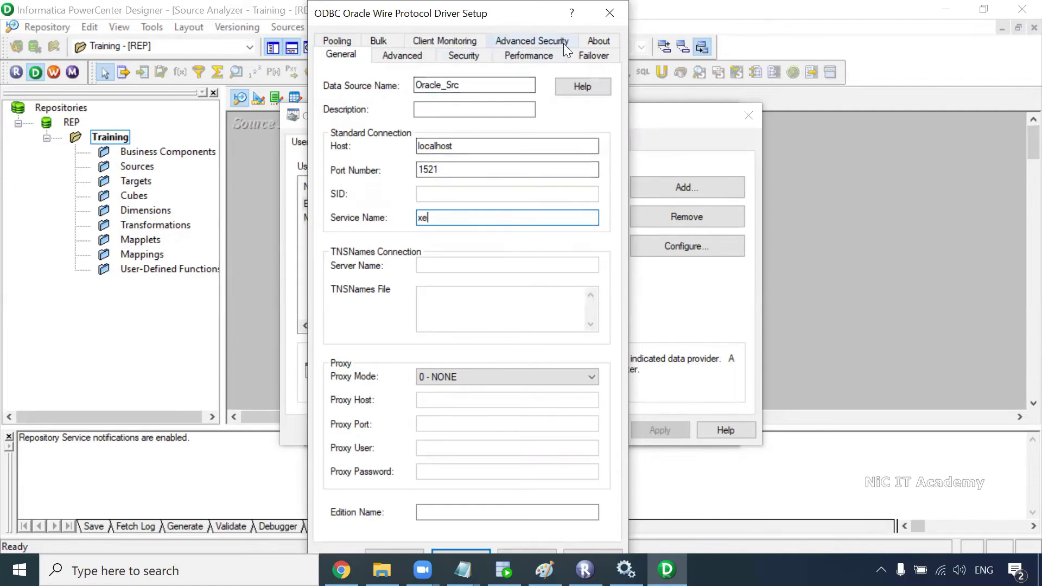
click(460, 550)
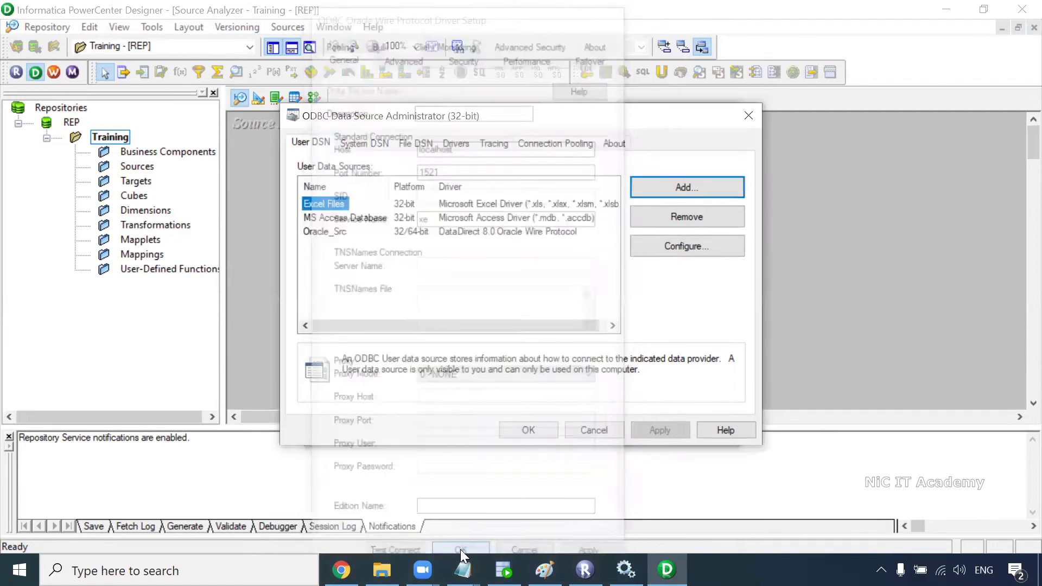
Step: Add another ODBC data source with the DataDirect 8.0 Oracle Wire Protocol driver
click(336, 232)
click(676, 189)
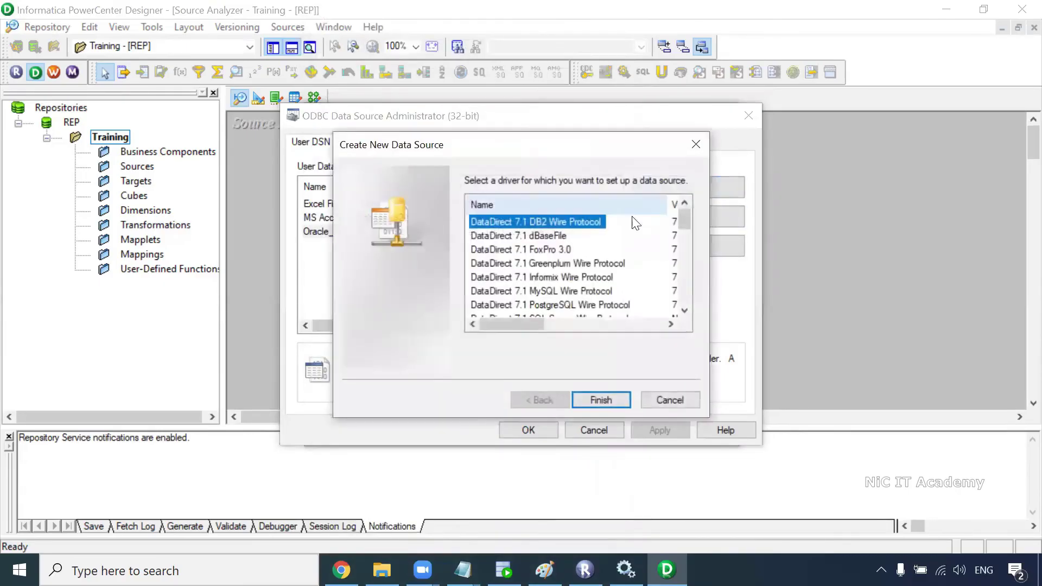
click(684, 311)
click(684, 310)
click(684, 311)
click(685, 311)
click(597, 305)
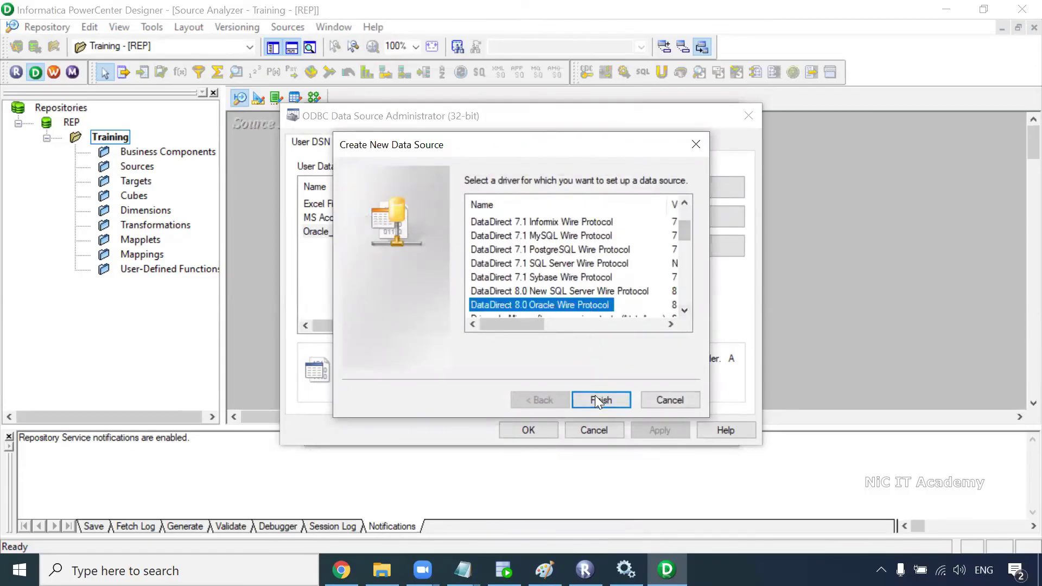
click(598, 400)
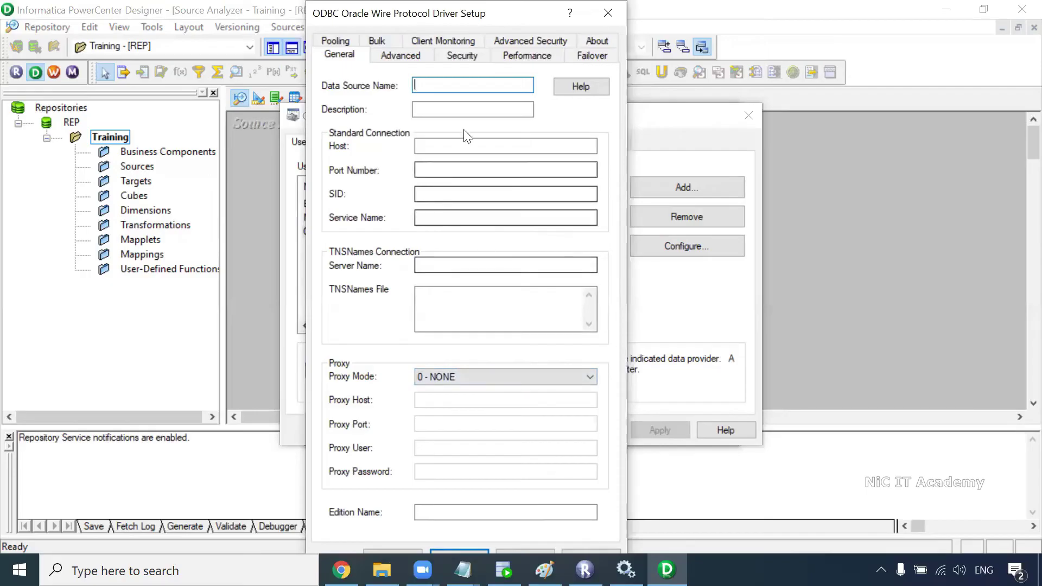
Step: Name it Oracle_Tgt with host localhost, port 1521, service name xe, and save
text(Oracle_Tgt)
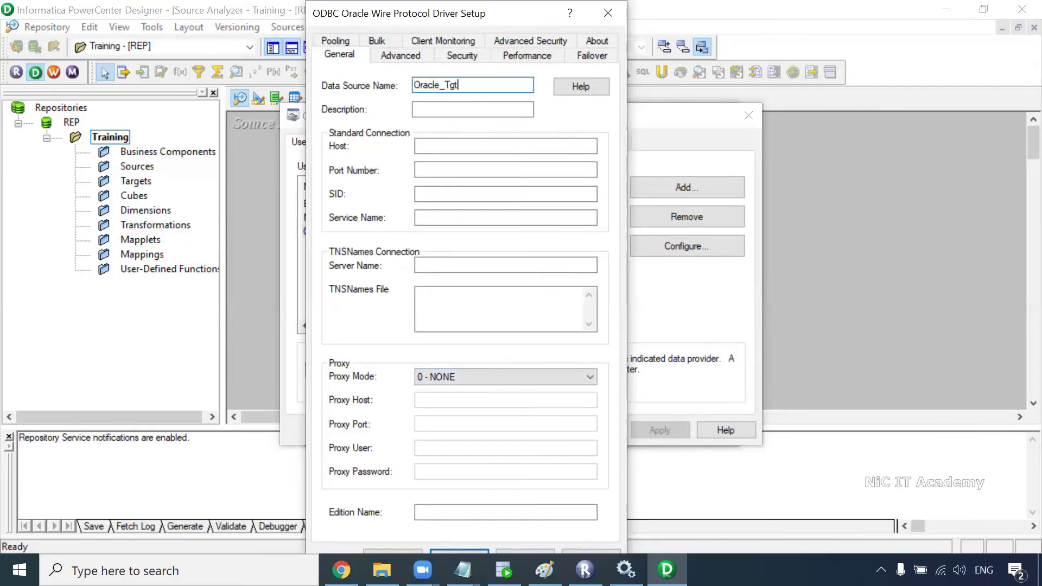
click(484, 147)
text(localhost)
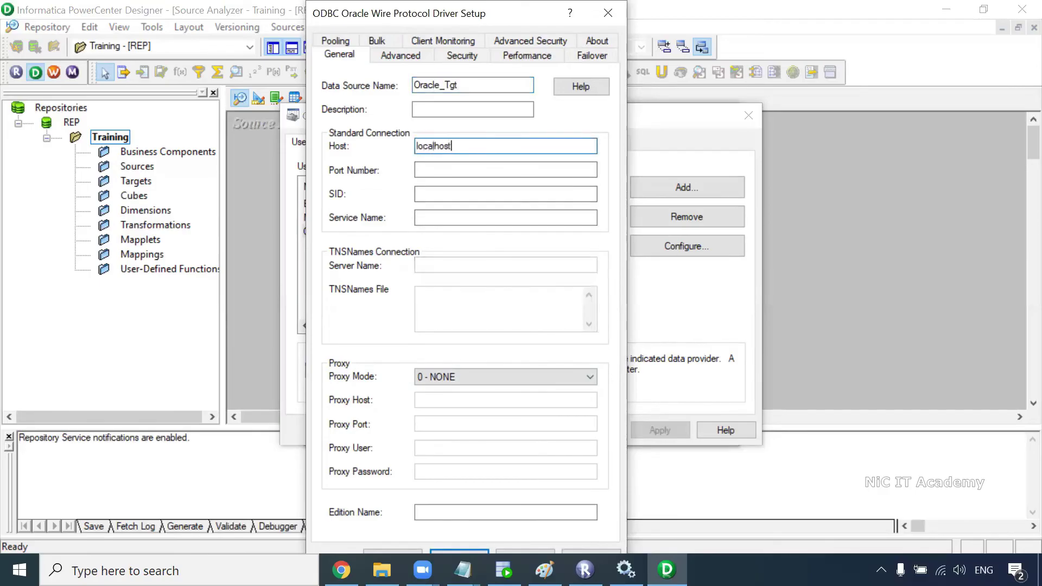
click(484, 170)
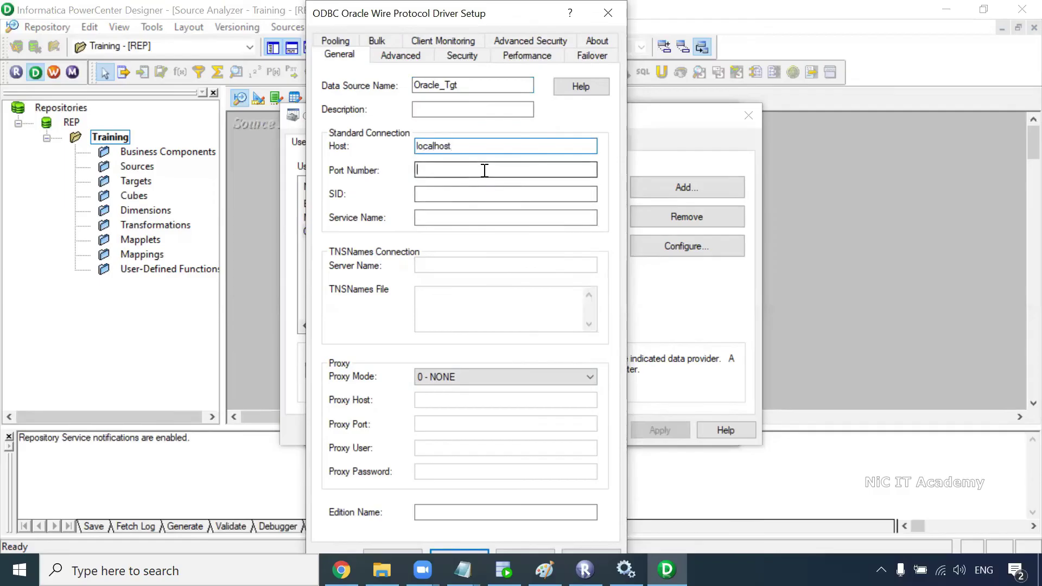
text(1521)
click(431, 217)
text(xe)
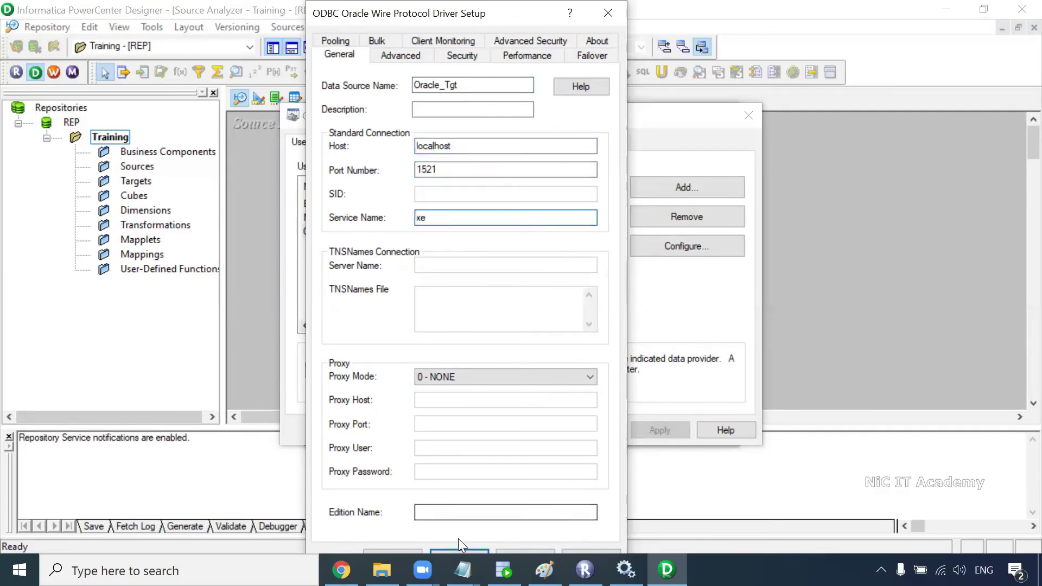
click(456, 550)
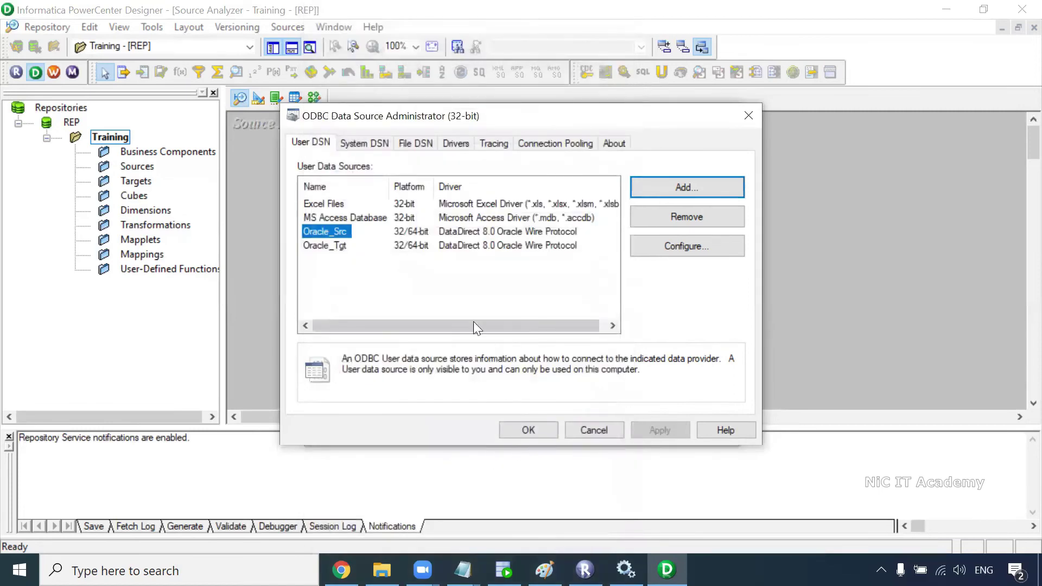
Step: Connect the table import through Oracle_Src as user hr with its password
click(530, 429)
click(467, 162)
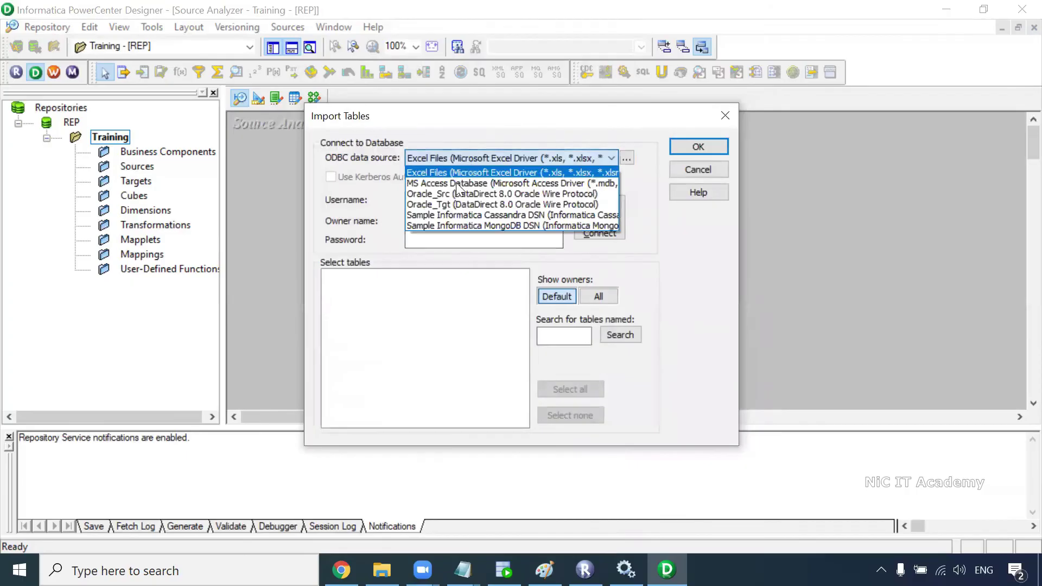
click(444, 194)
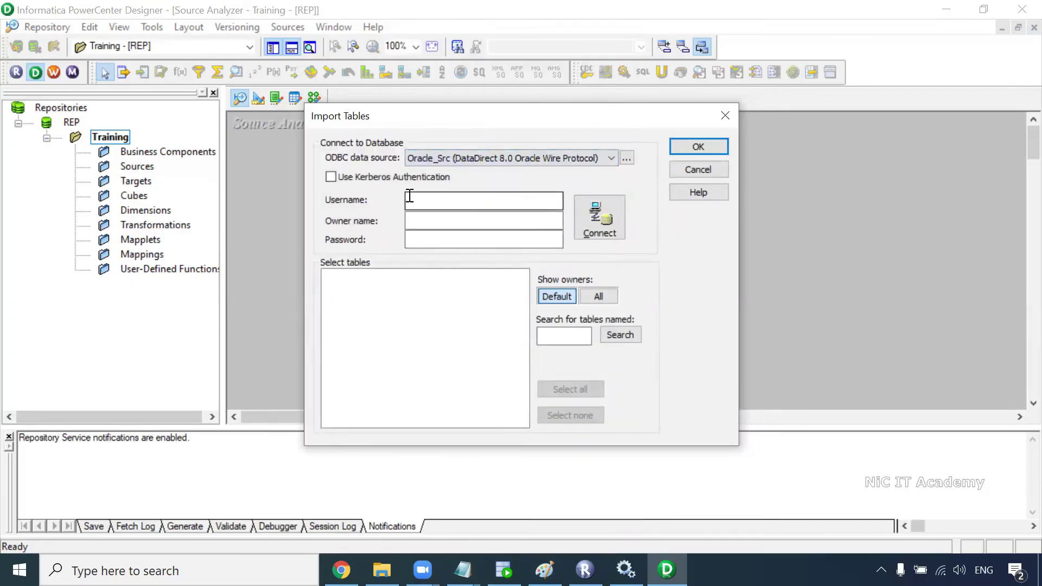
click(418, 202)
text(hr)
key(Tab)
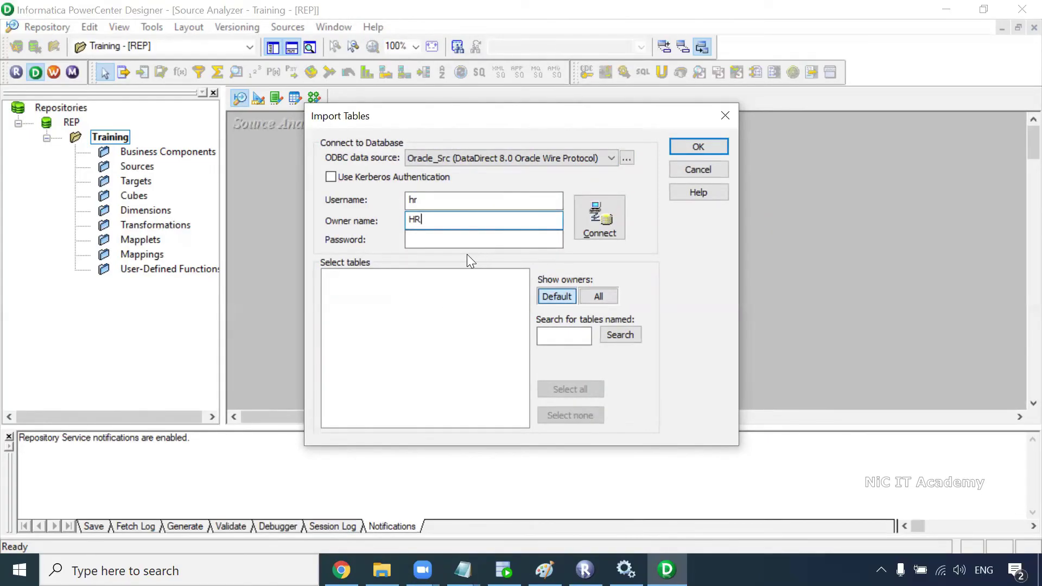
key(alt+Tab)
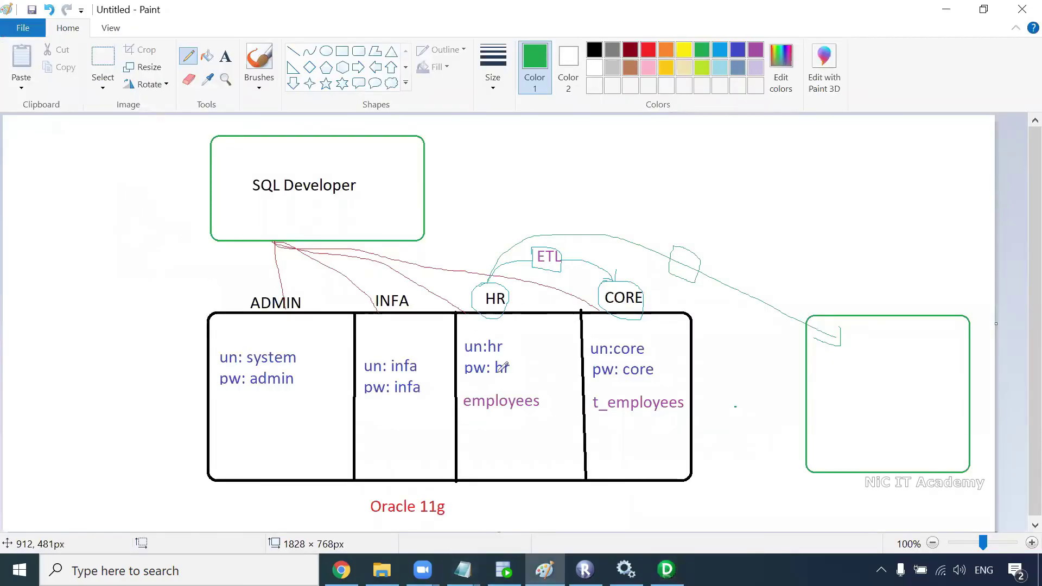
key(alt+Tab)
click(431, 239)
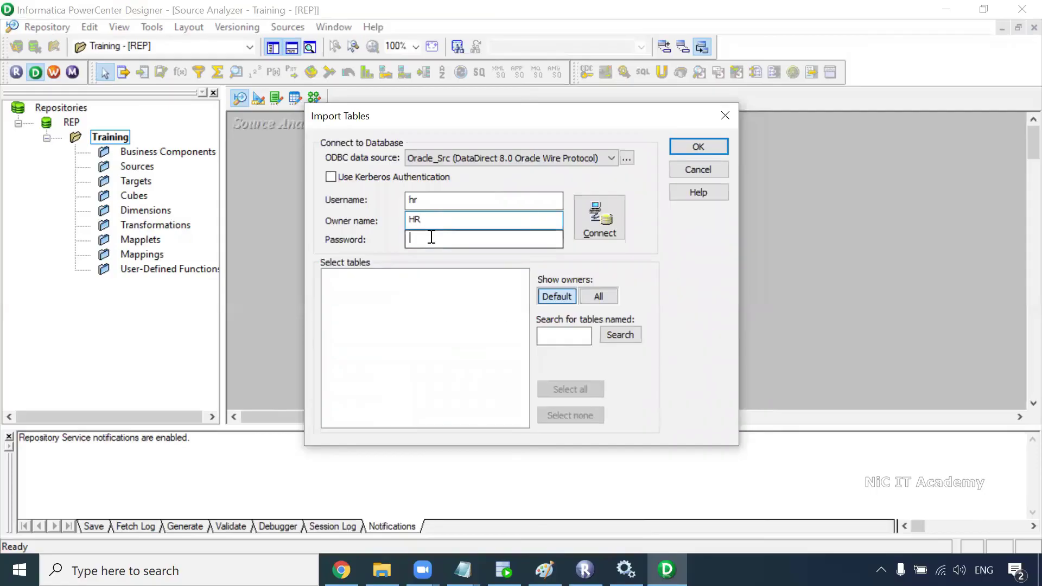
click(599, 217)
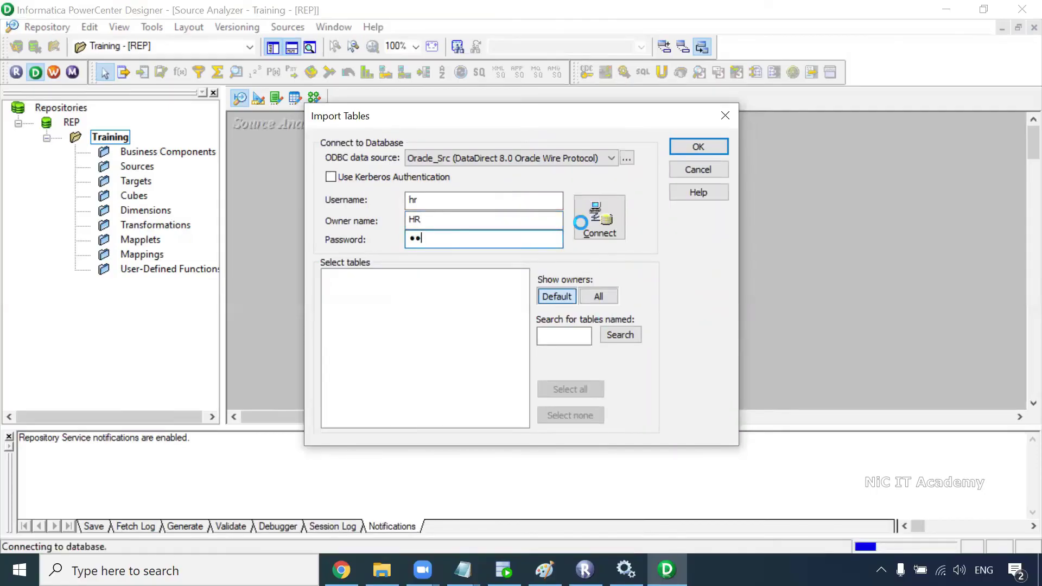
Step: Import HR's EMPLOYEES table as a source and enlarge it to show all columns
click(330, 277)
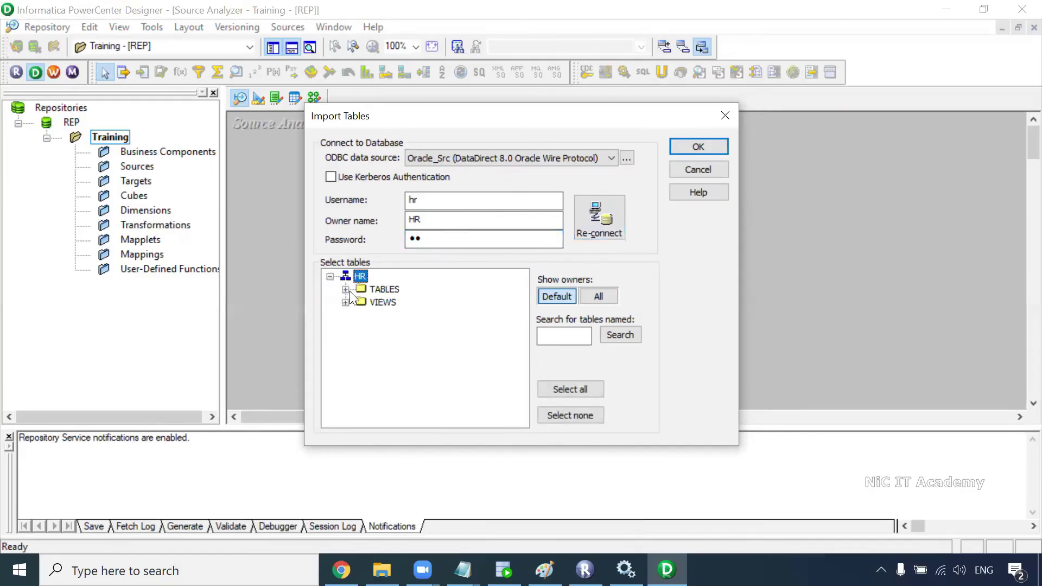
click(346, 289)
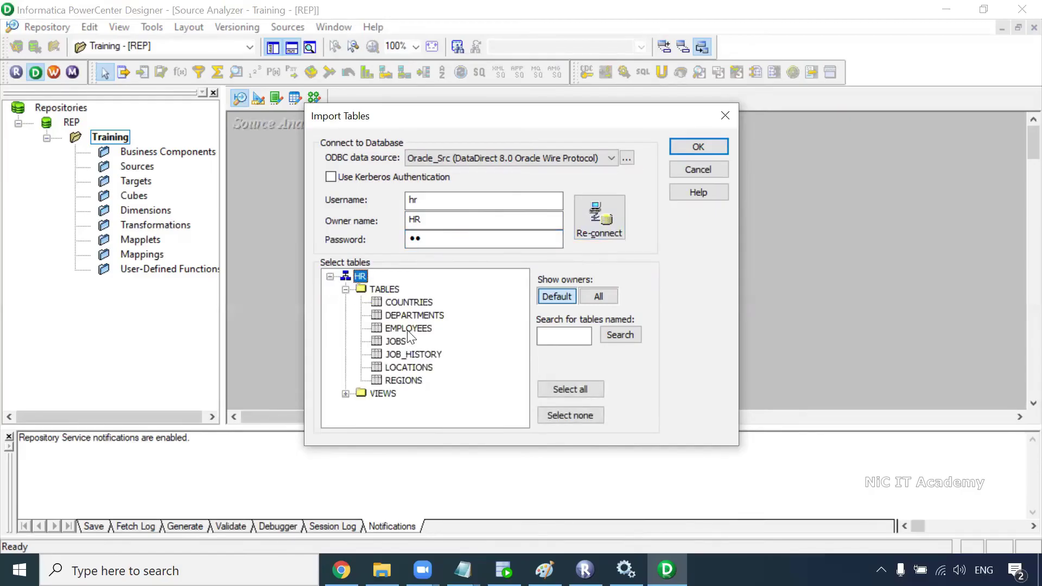
click(409, 330)
click(693, 146)
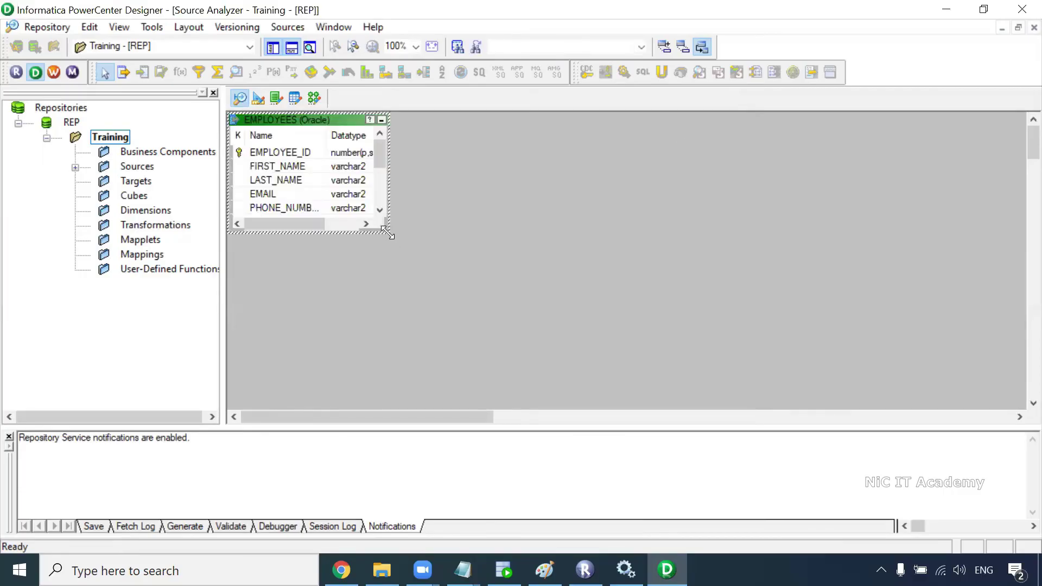
drag(387, 232, 460, 351)
Step: In Target Designer, connect a database import through Oracle_Tgt with the core login
click(263, 101)
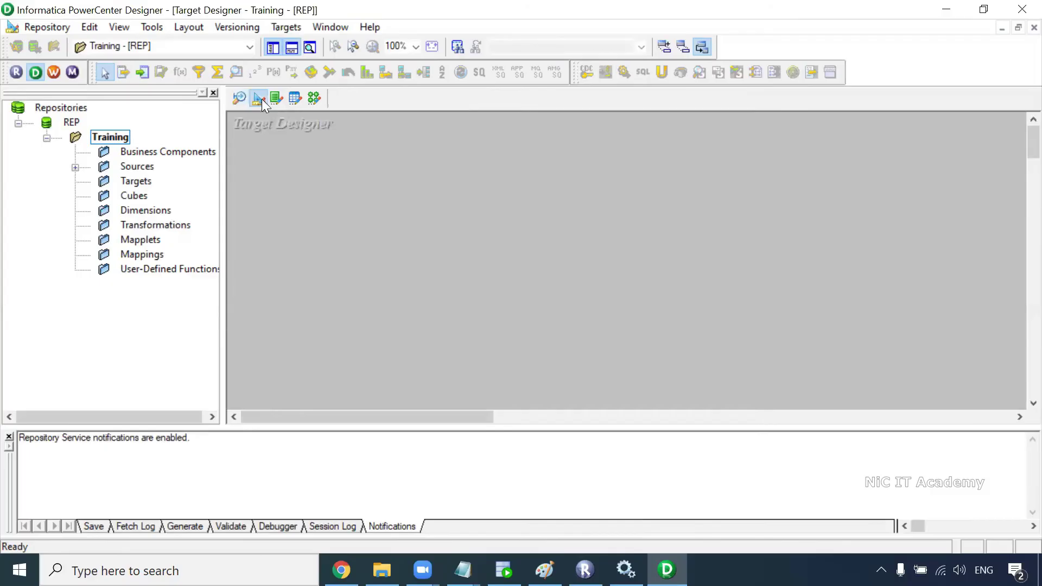
click(279, 26)
click(375, 18)
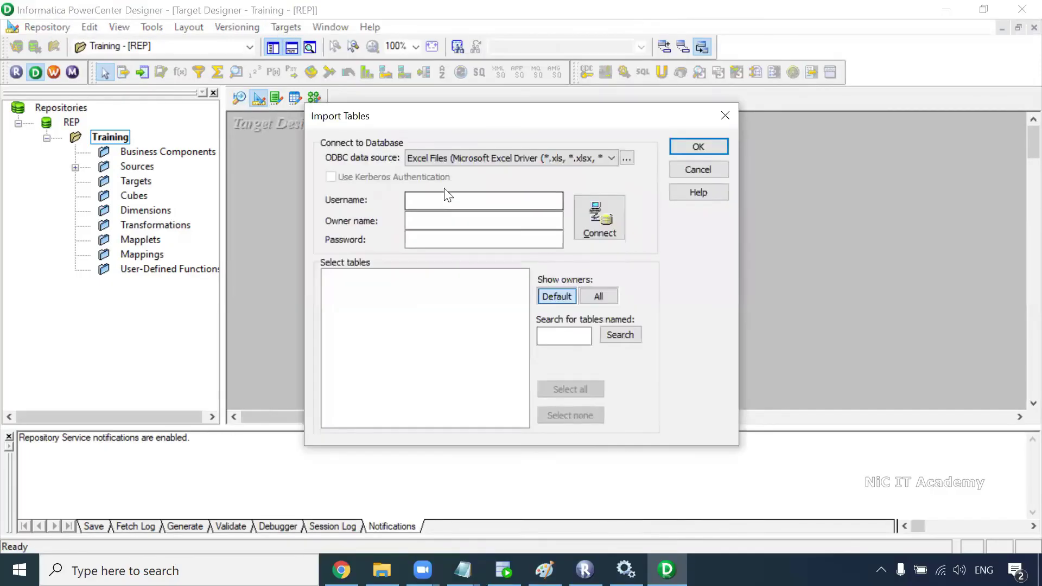
click(445, 158)
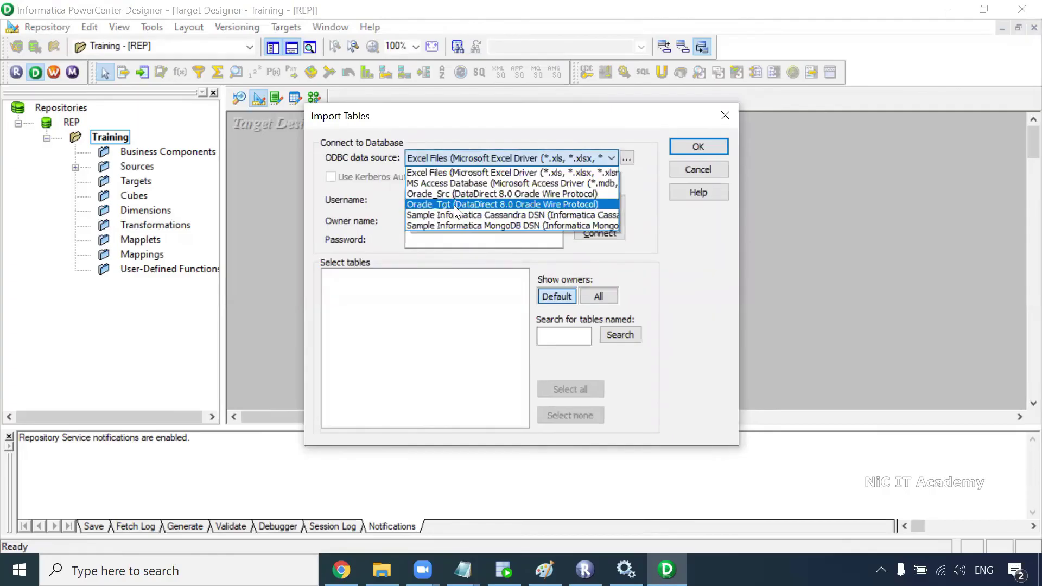
click(454, 205)
click(440, 197)
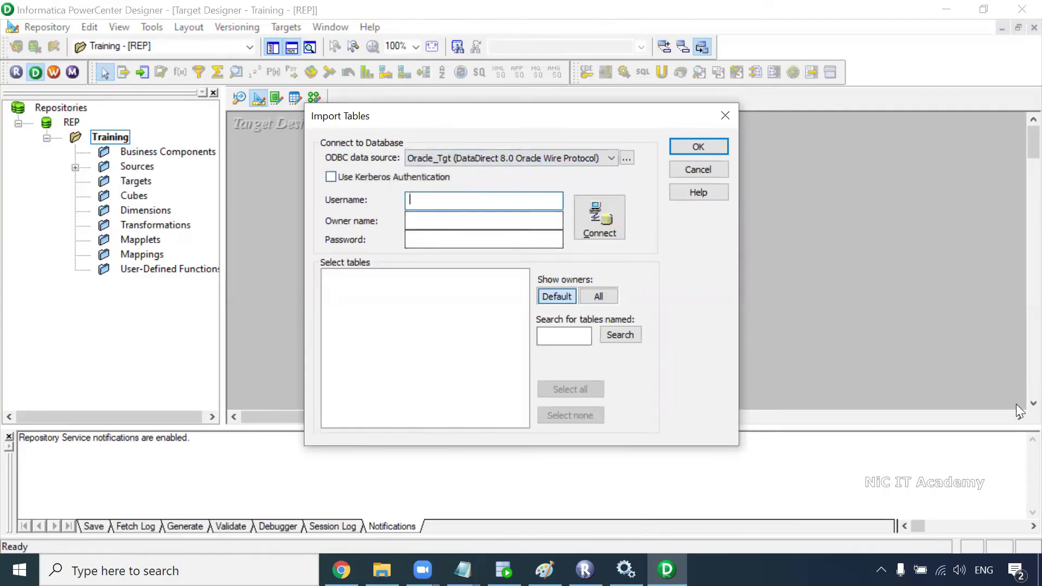
key(Tab)
key(Tab)
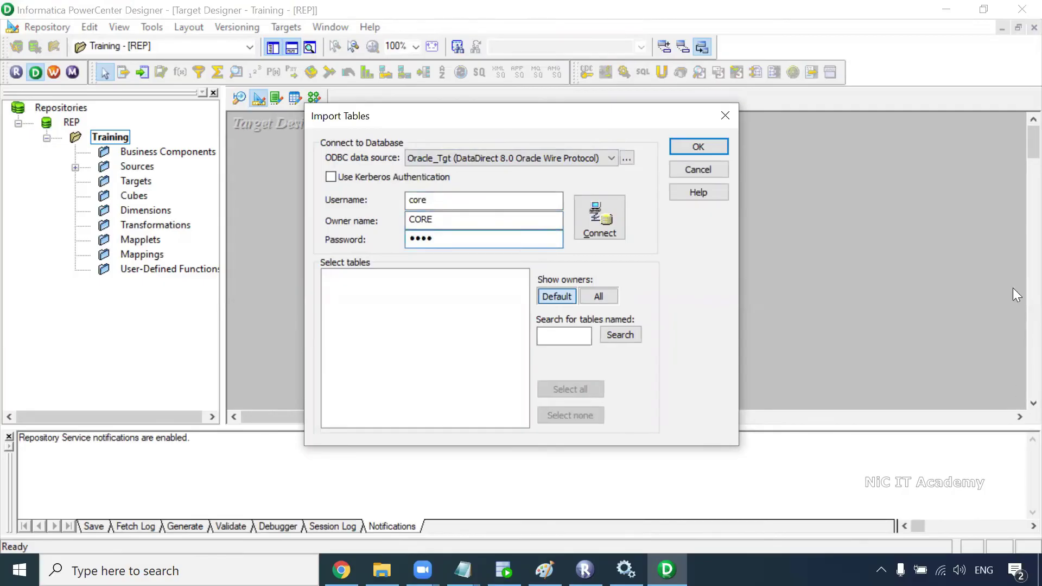
click(599, 217)
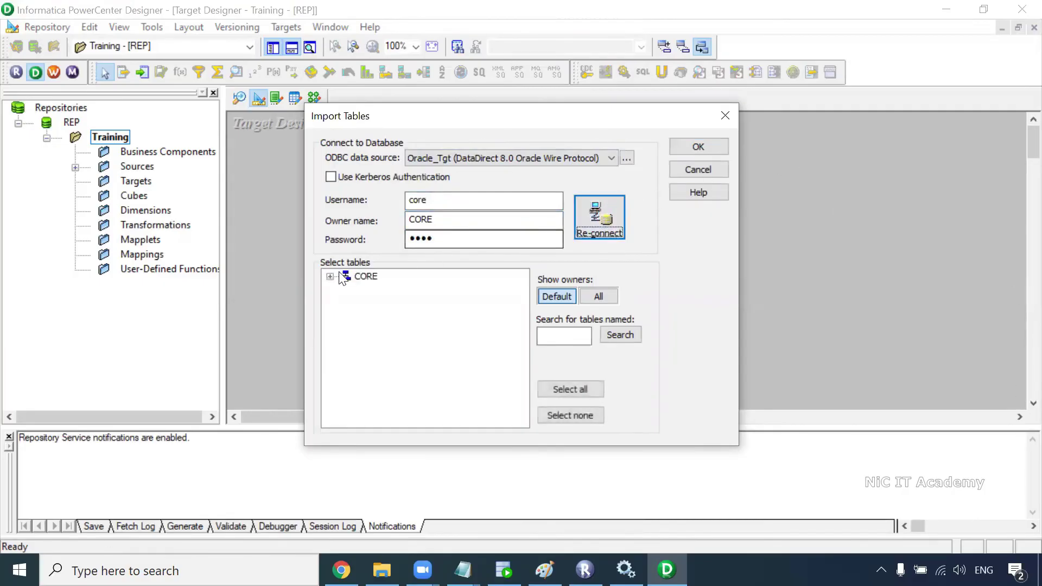
Step: Import CORE's T_EMPLOYEES table as a target definition
click(330, 277)
click(345, 289)
click(415, 302)
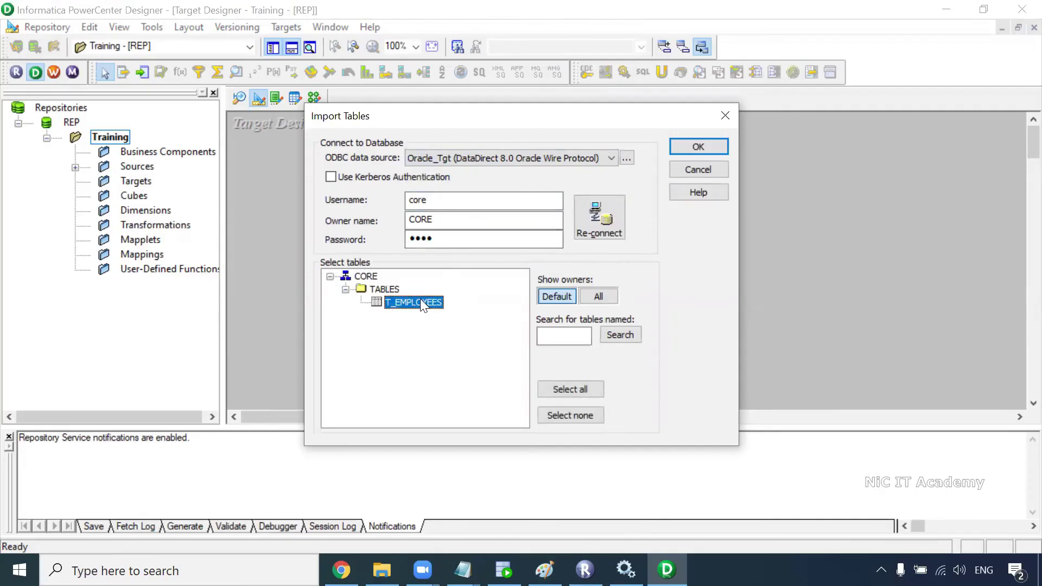
click(684, 148)
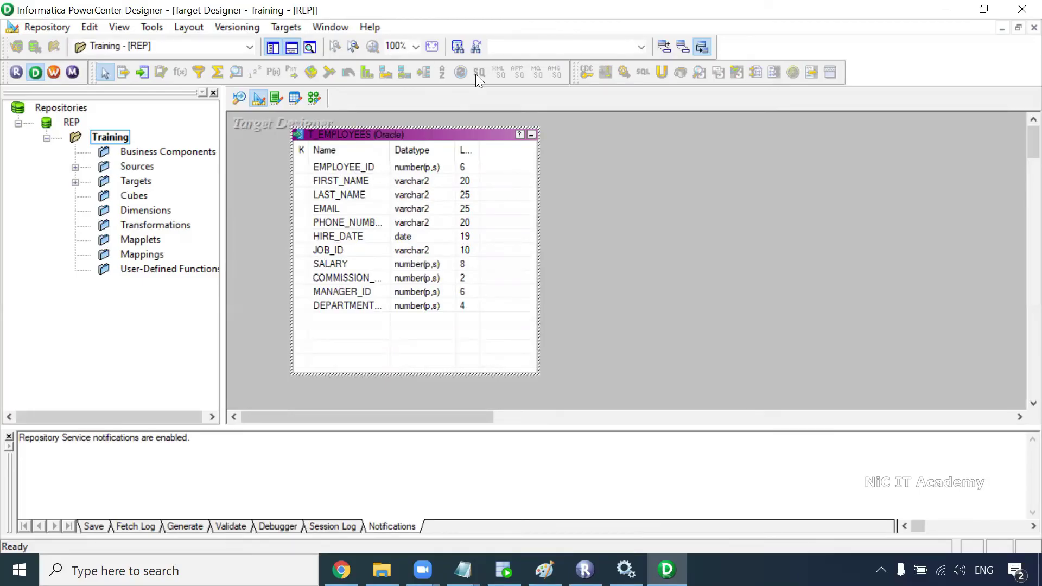
Step: Create a new mapping named m_Test_Mapping in the Mapping Designer
click(314, 99)
click(292, 28)
click(310, 47)
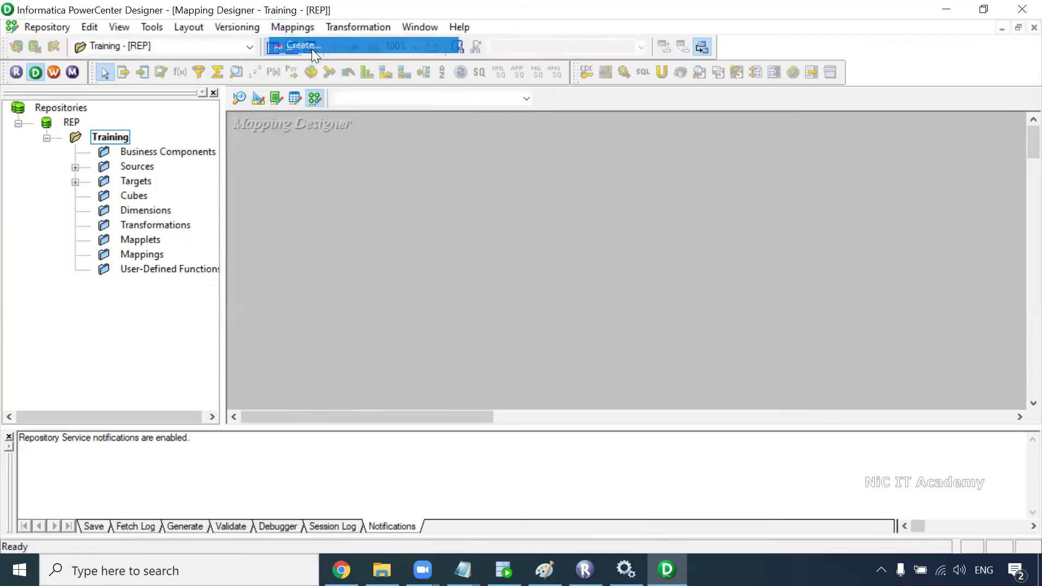
text(m_Test_Mapping)
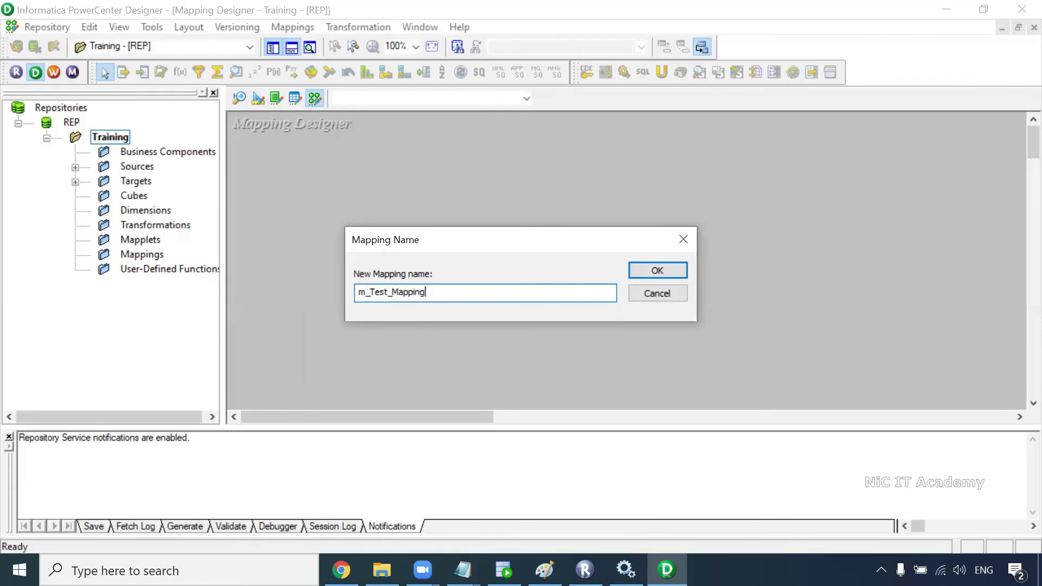
key(Return)
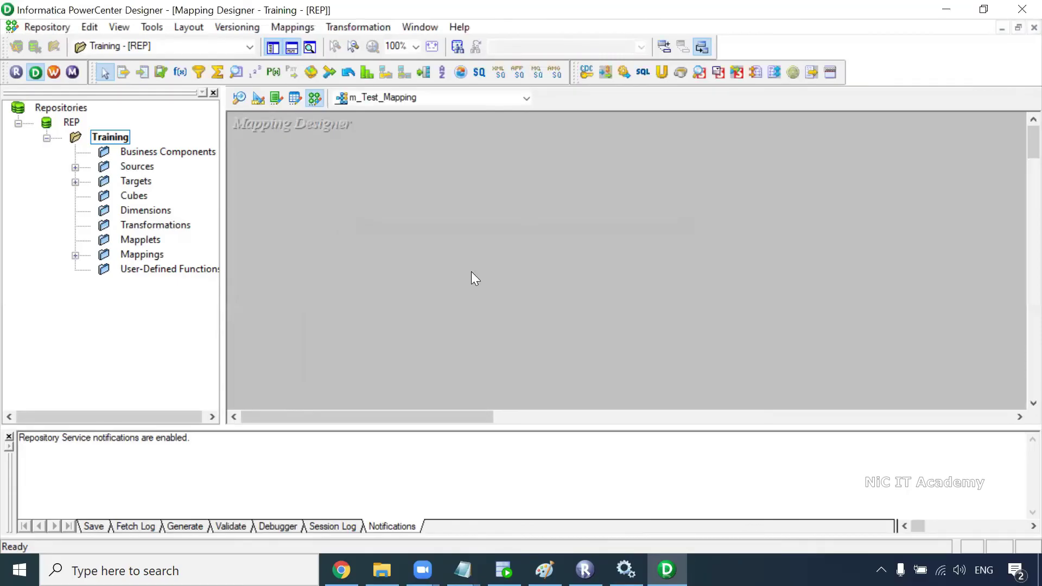
Step: Drag the EMPLOYEES source and T_EMPLOYEES target from the Navigator onto the mapping canvas
click(75, 167)
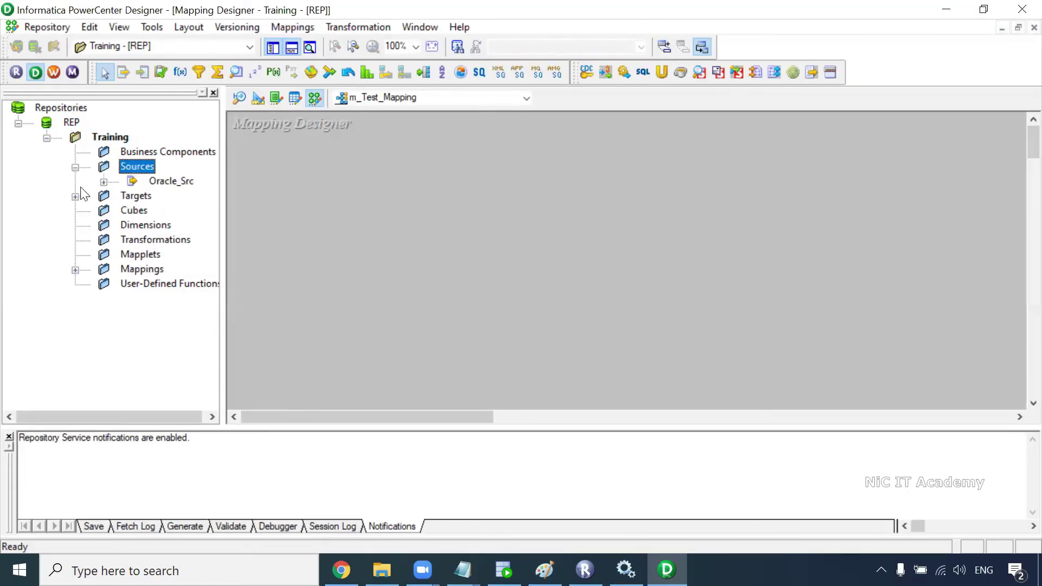
click(75, 196)
click(104, 182)
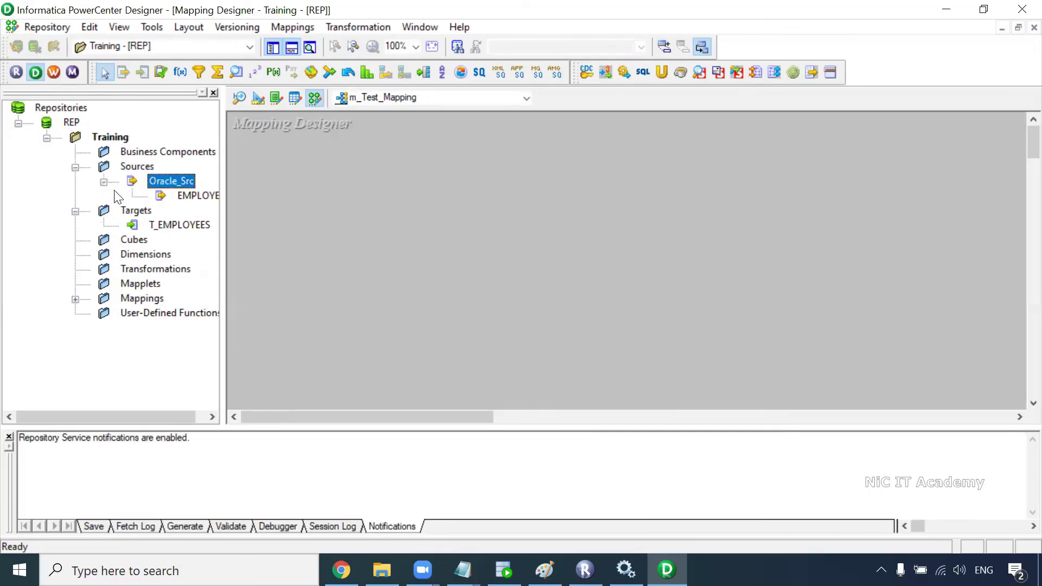
drag(198, 195, 309, 179)
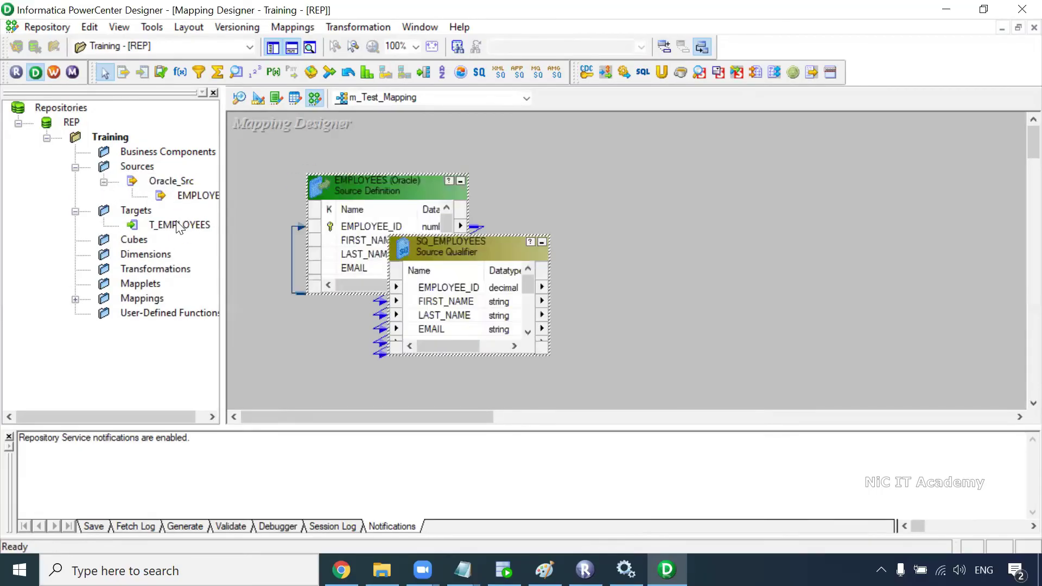
drag(190, 225, 508, 223)
drag(678, 200, 679, 202)
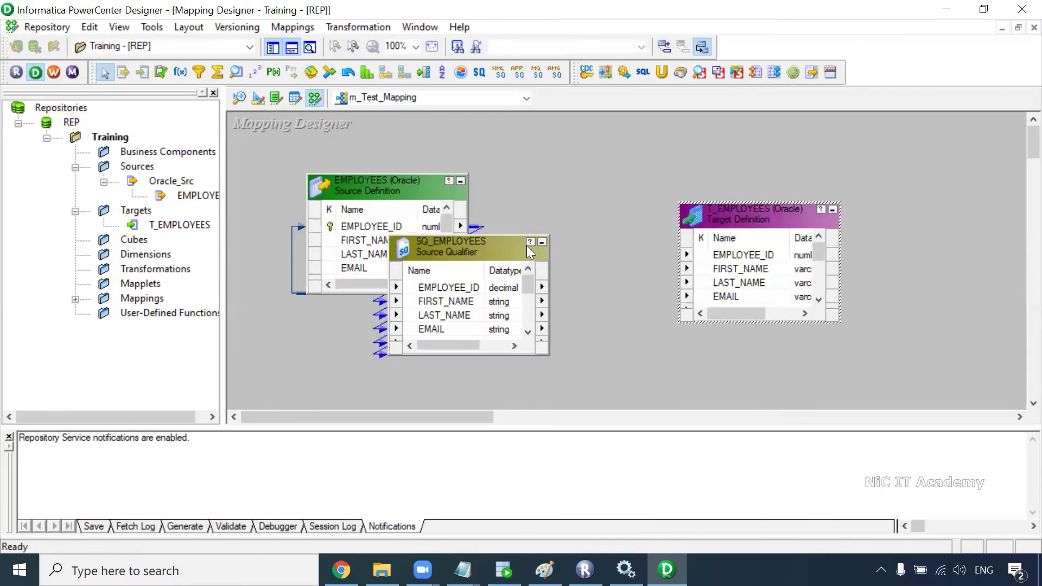
Step: Move SQ_EMPLOYEES aside, place T_EMPLOYEES at the right, and enlarge both boxes to show all ports
right_click(443, 290)
click(524, 307)
drag(476, 288, 725, 255)
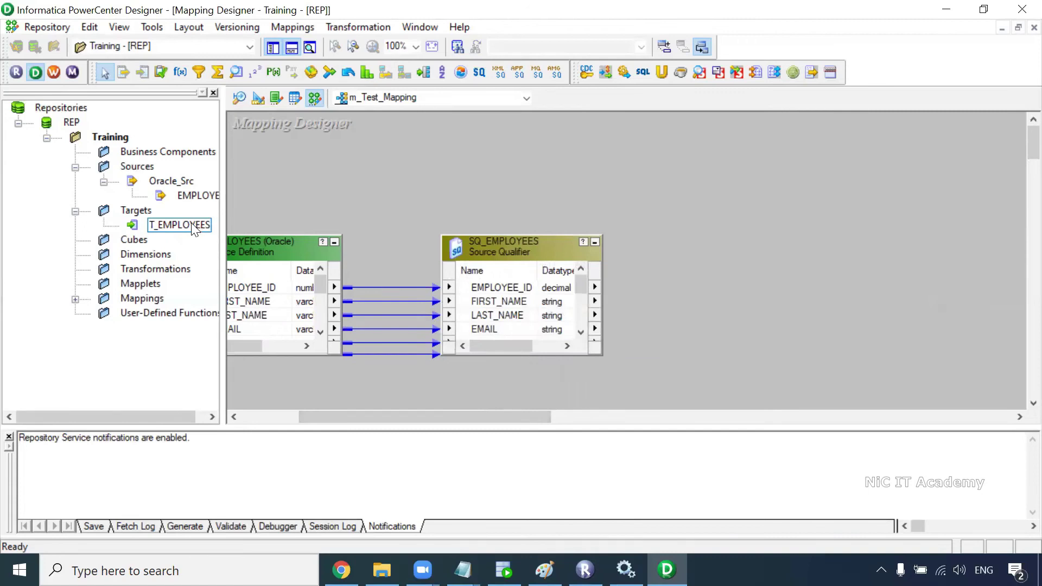
drag(193, 227, 615, 212)
drag(768, 193, 769, 195)
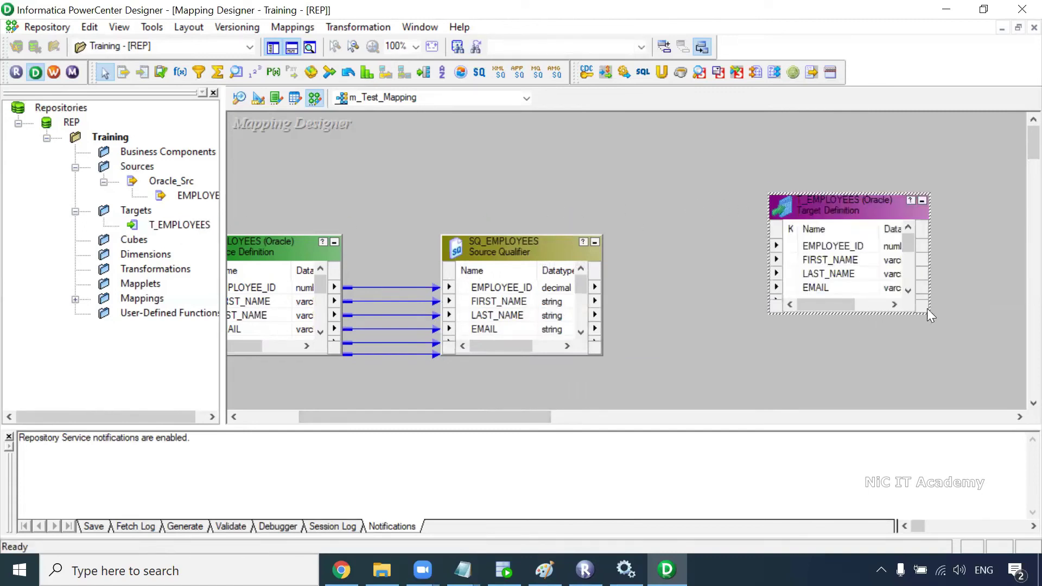
drag(929, 311, 991, 408)
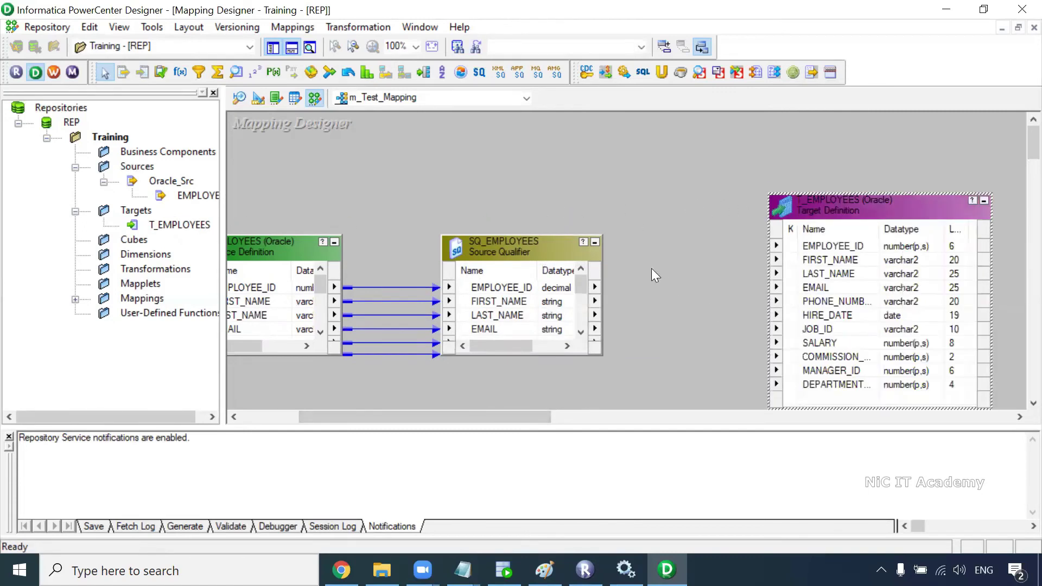
drag(569, 235, 570, 132)
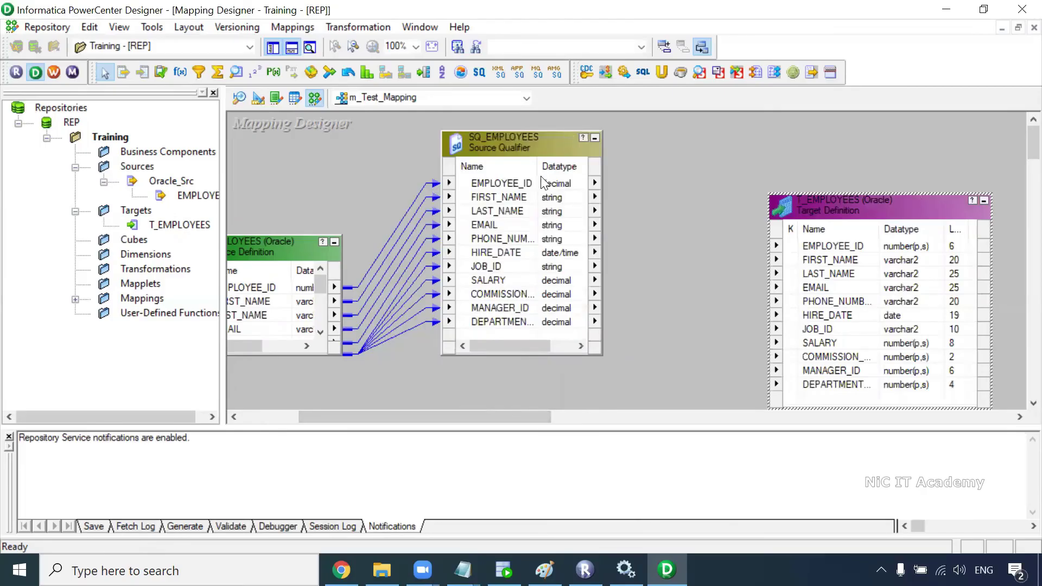
Step: Link all SQ_EMPLOYEES ports to their matching T_EMPLOYEES columns
right_click(510, 184)
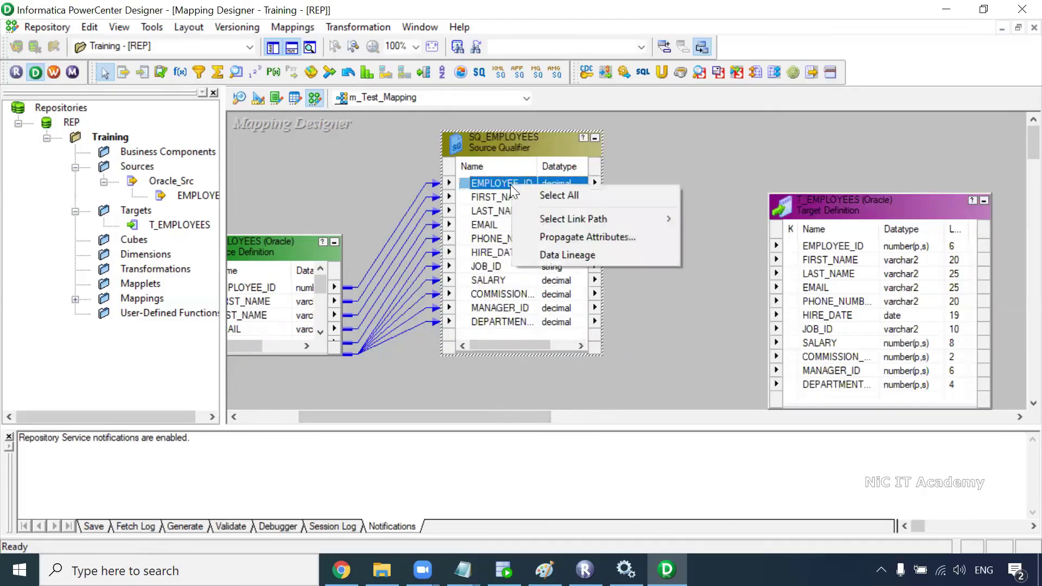
click(551, 195)
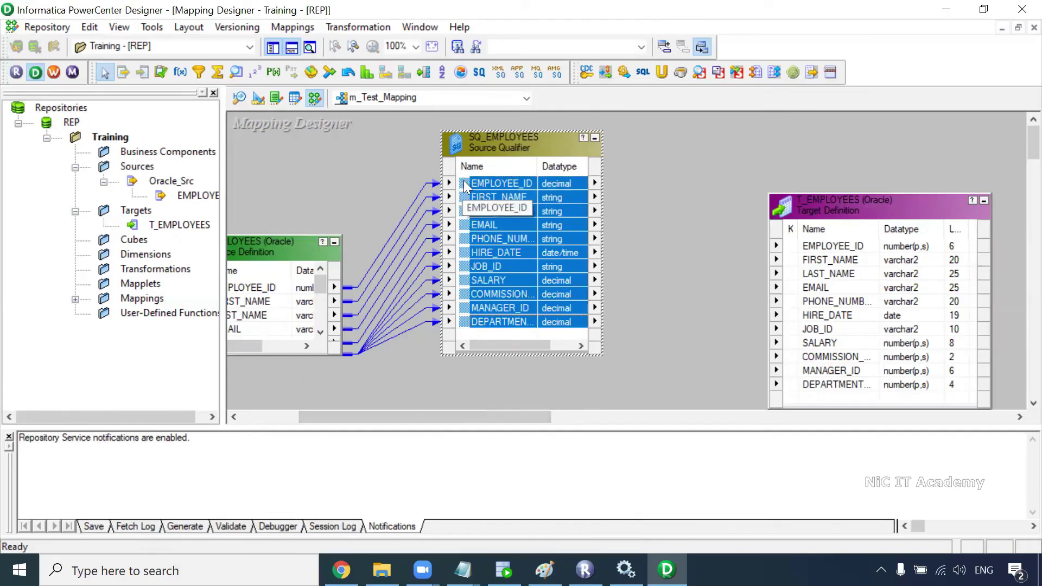
drag(464, 188, 829, 245)
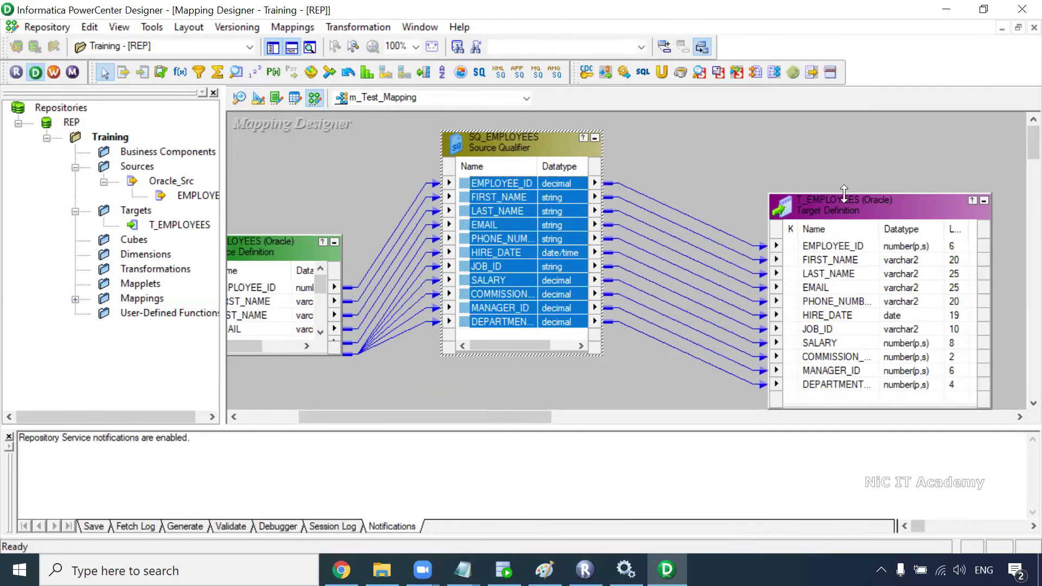
drag(844, 192, 843, 150)
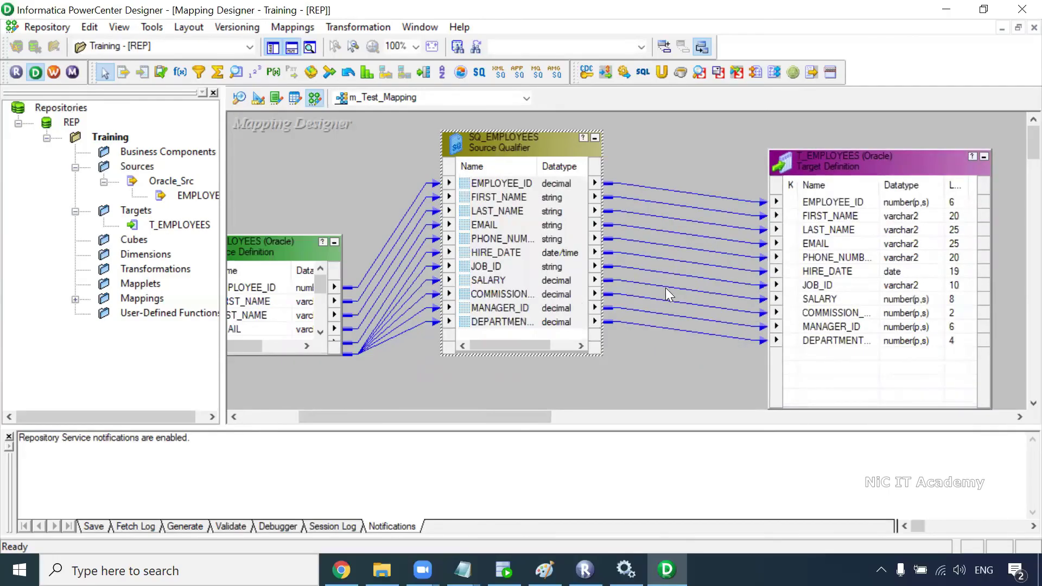
Step: Save m_Test_Mapping and confirm the output reports it VALID
key(ctrl+s)
drag(214, 469, 43, 460)
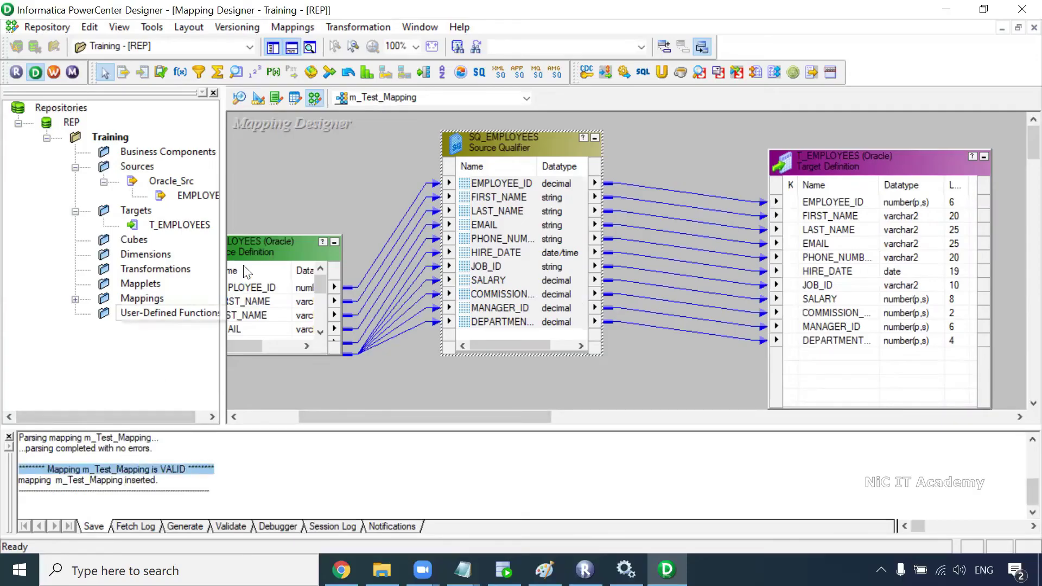
drag(270, 234, 270, 133)
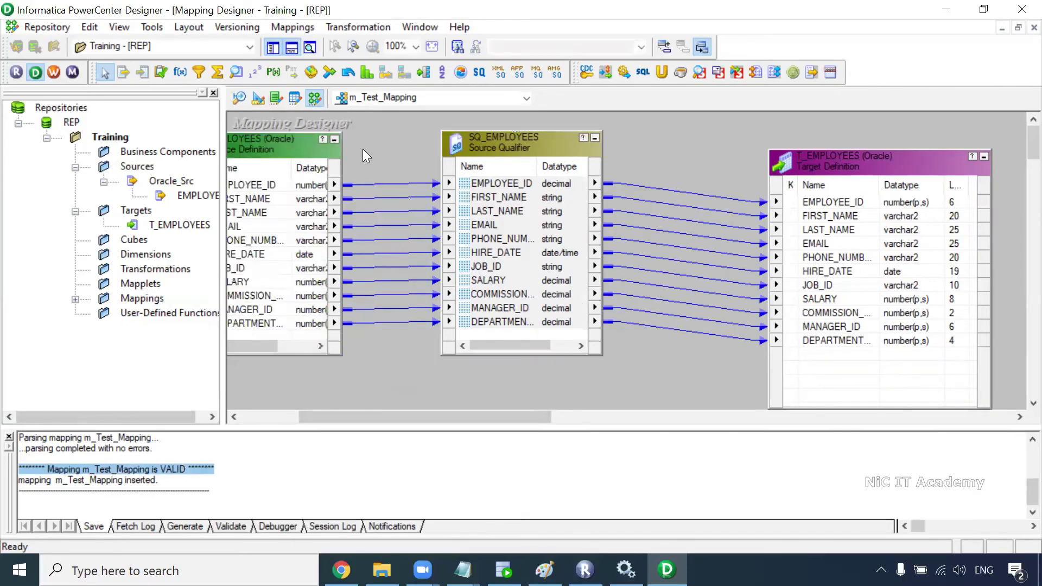
click(72, 72)
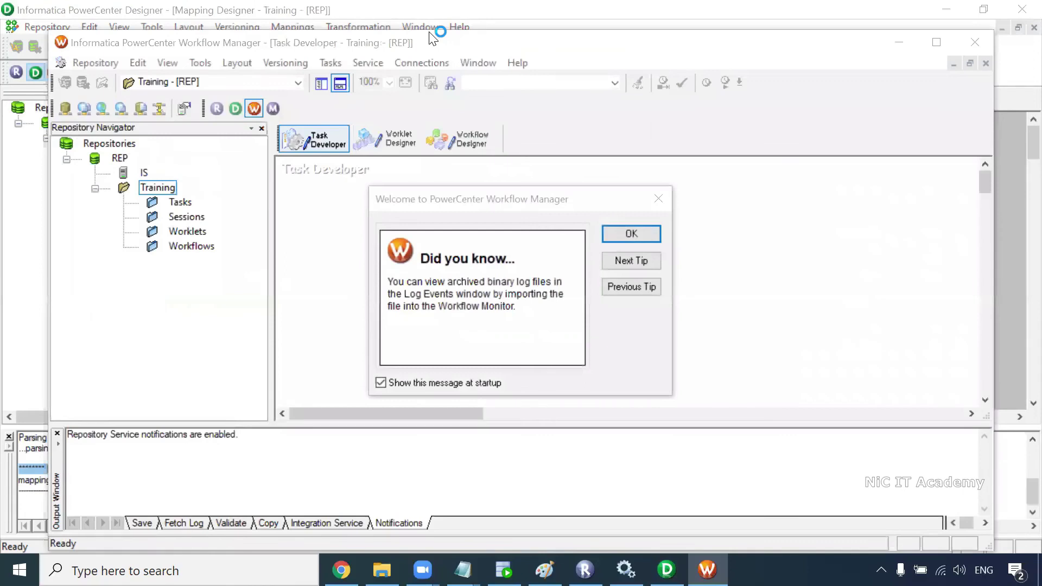
Step: Dismiss the welcome tip and switch to the empty Workflow Designer workspace
click(602, 233)
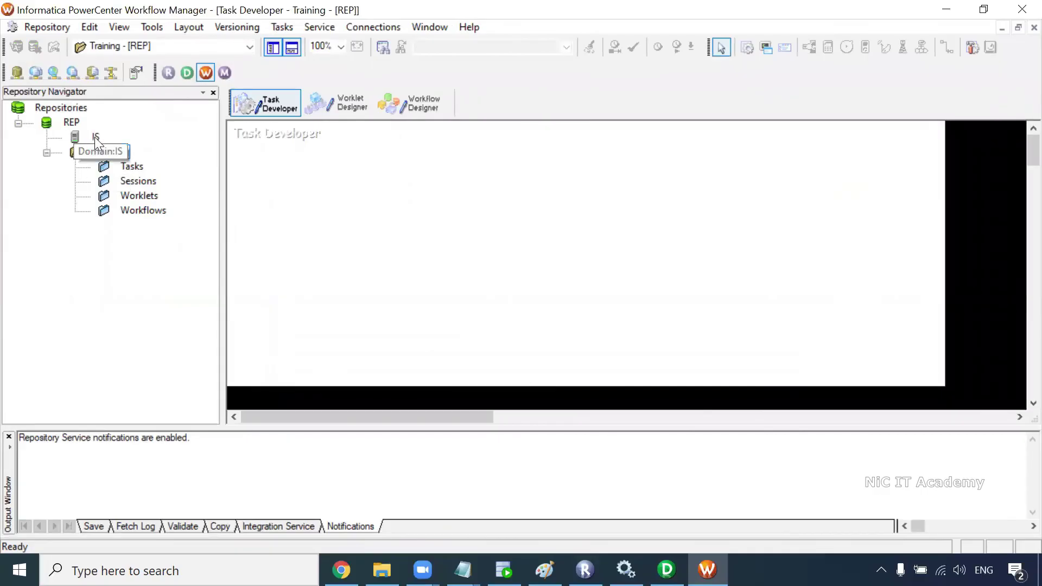
click(425, 108)
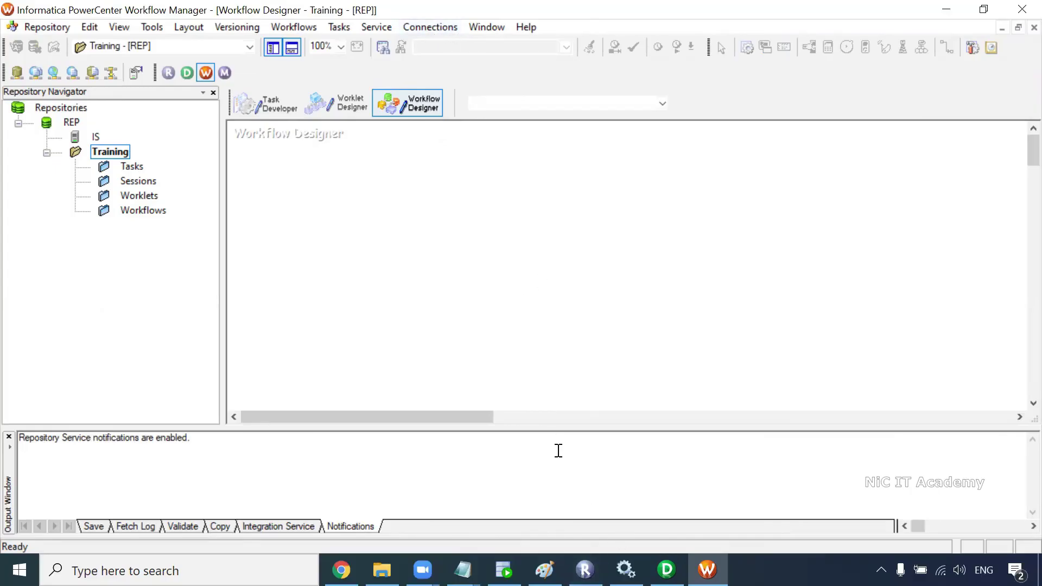
click(545, 570)
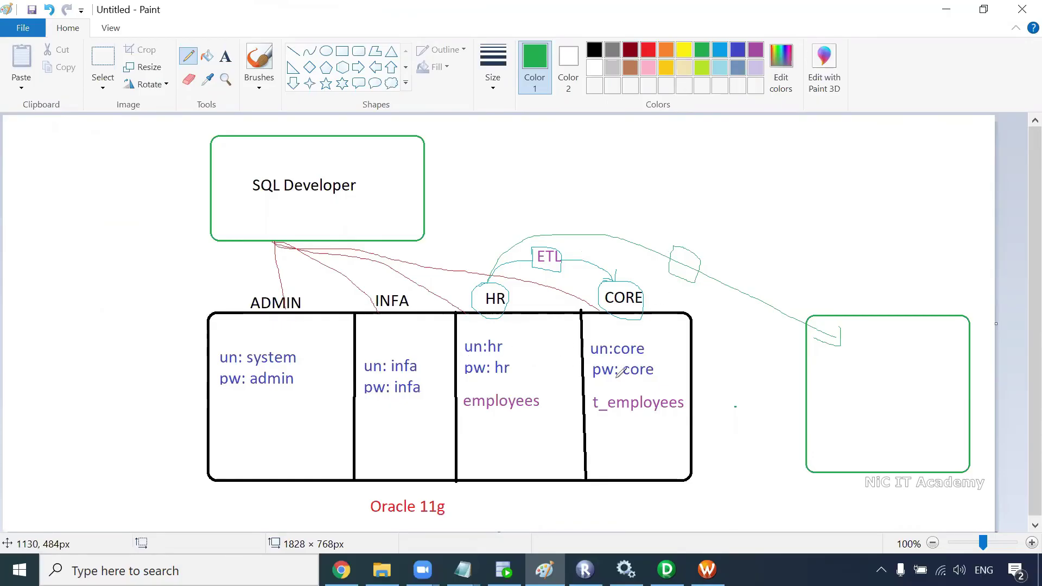
key(alt+Tab)
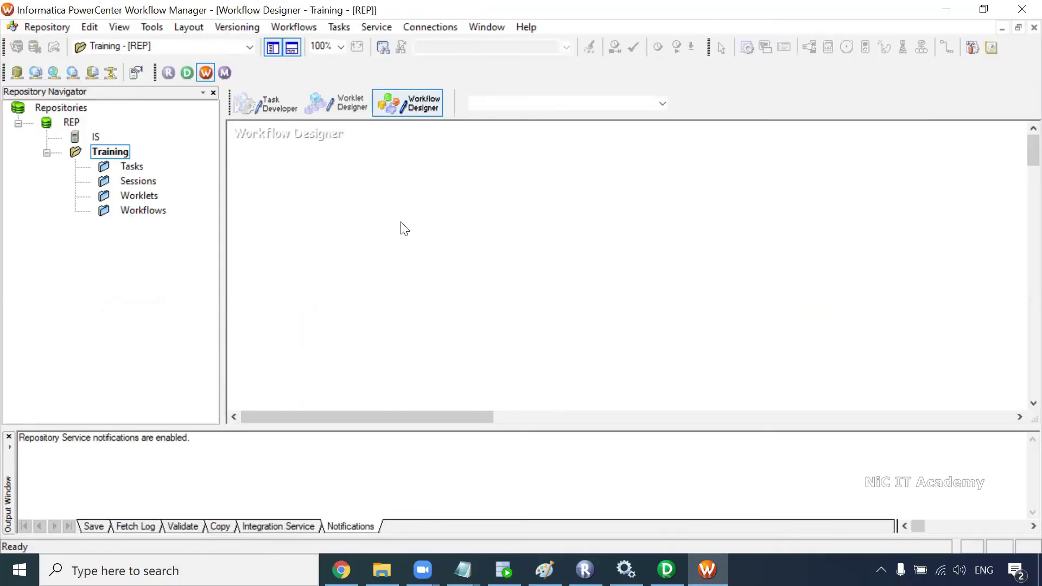
click(431, 30)
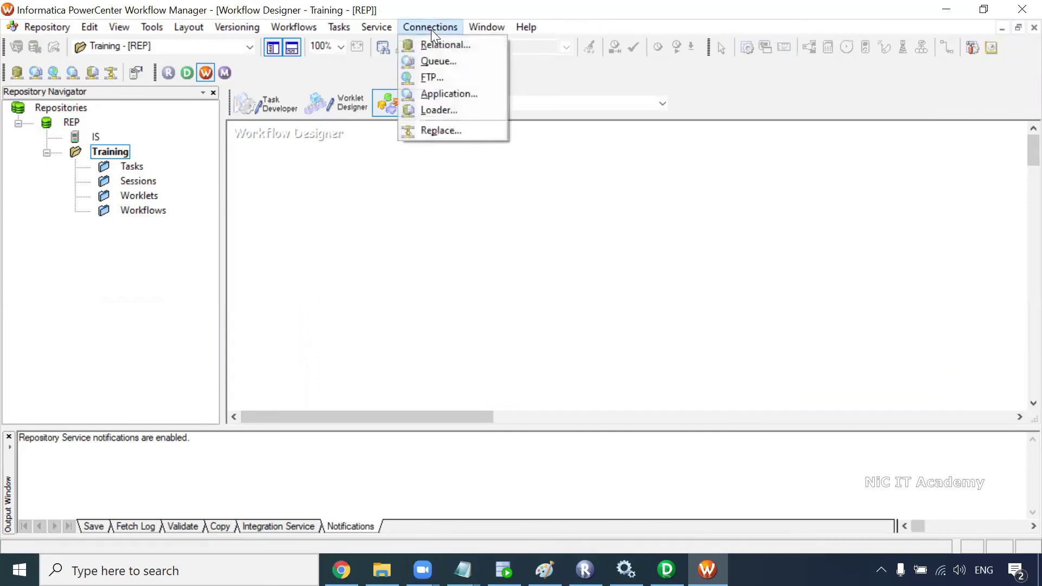
Step: Create Oracle relational connection Oracle_Src with user hr, its password and connect string
click(446, 45)
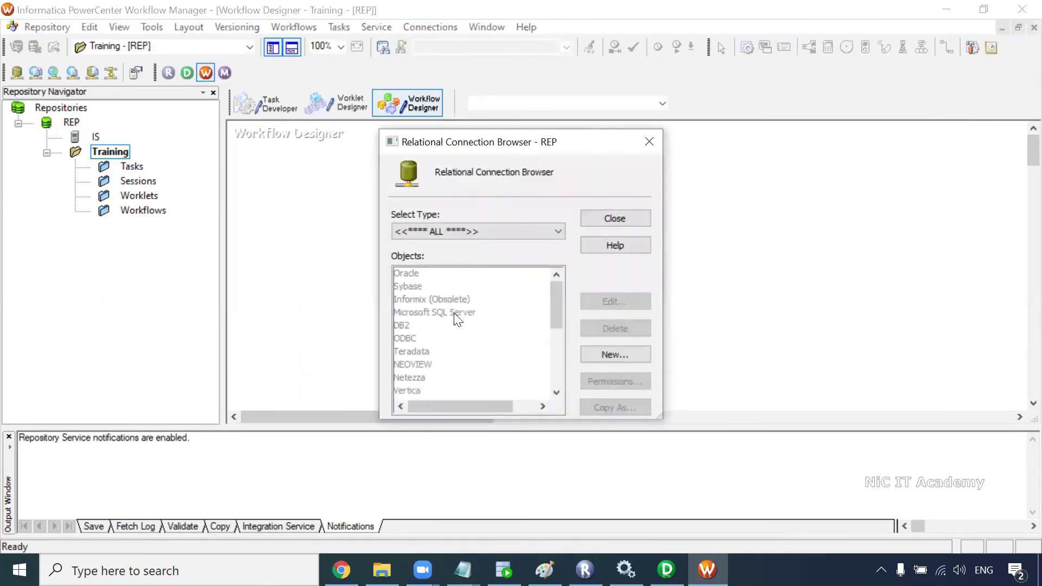
mouse_move(553, 293)
mouse_down()
mouse_move(557, 361)
mouse_move(549, 279)
mouse_up()
click(609, 356)
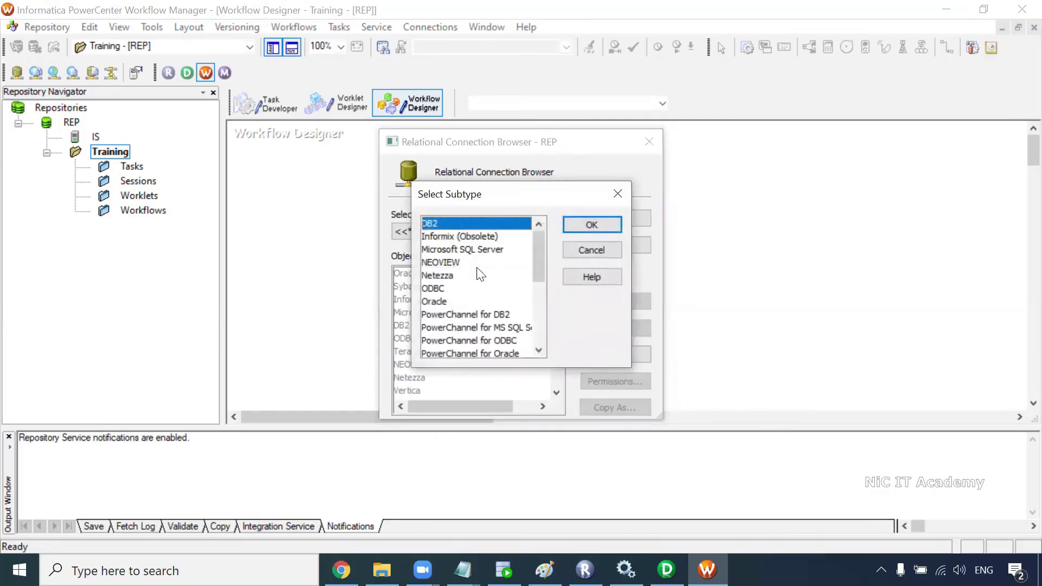
click(434, 305)
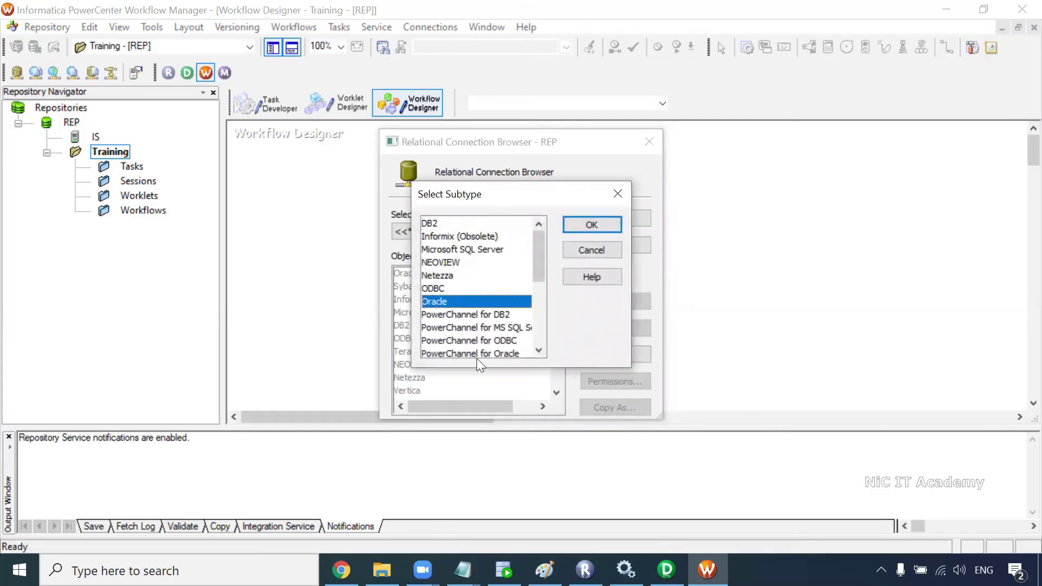
click(587, 225)
key(End)
text(_)
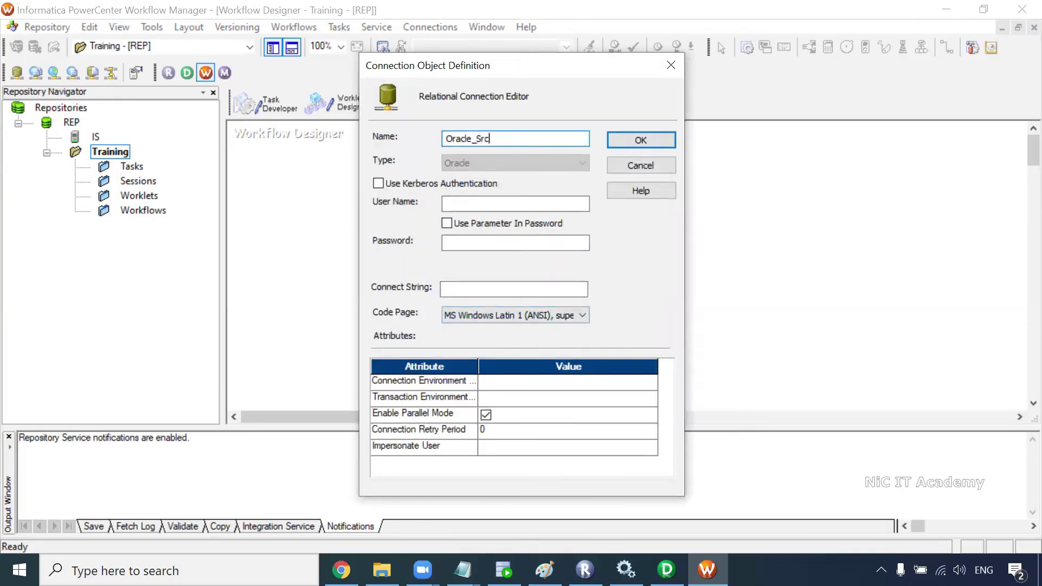
click(510, 201)
click(488, 248)
text(hr)
click(464, 291)
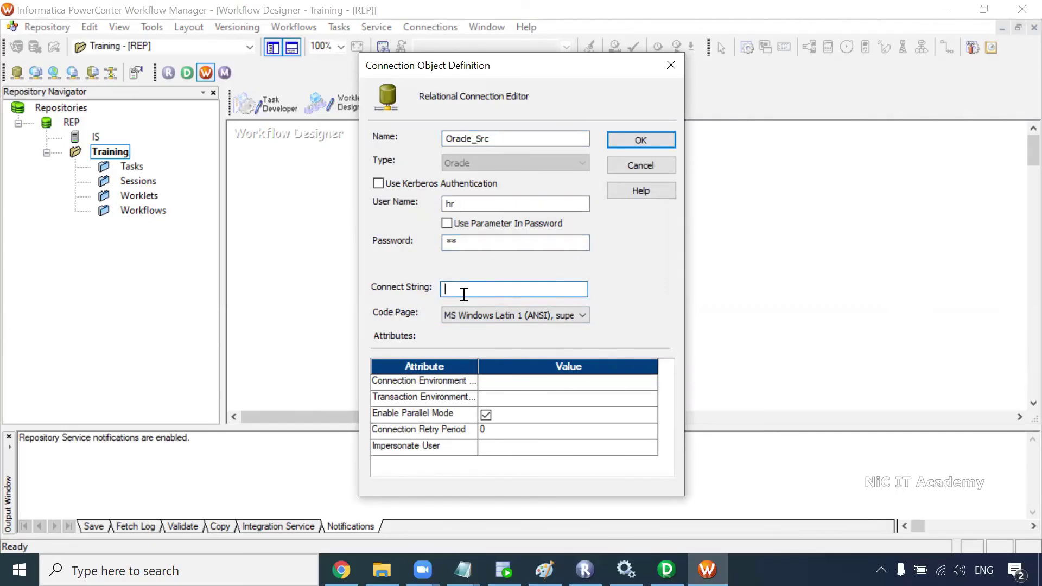
click(635, 143)
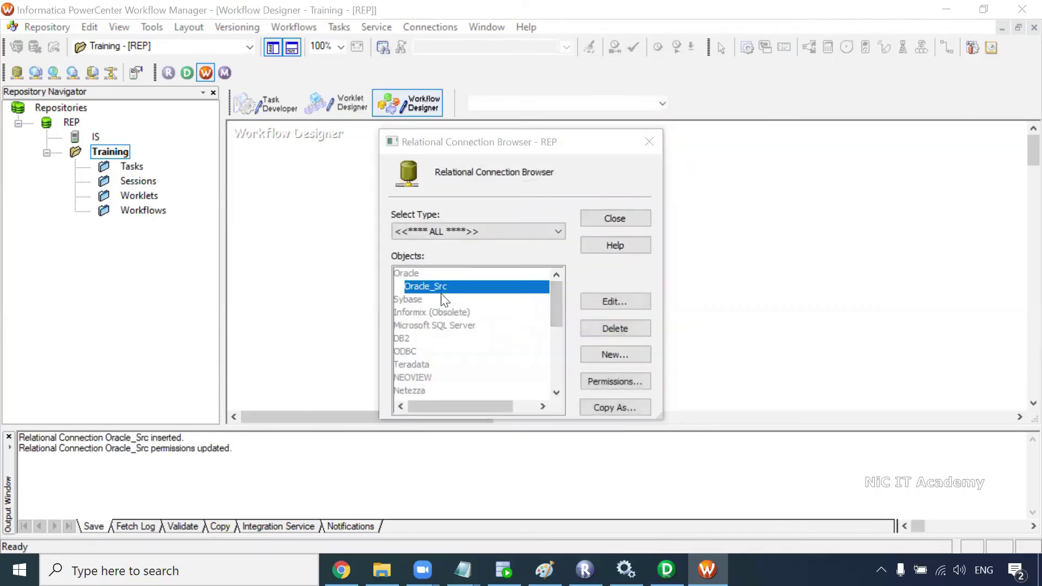
Step: Add a second Oracle connection, Oracle_Tgt, with user core and connect string xe
click(545, 570)
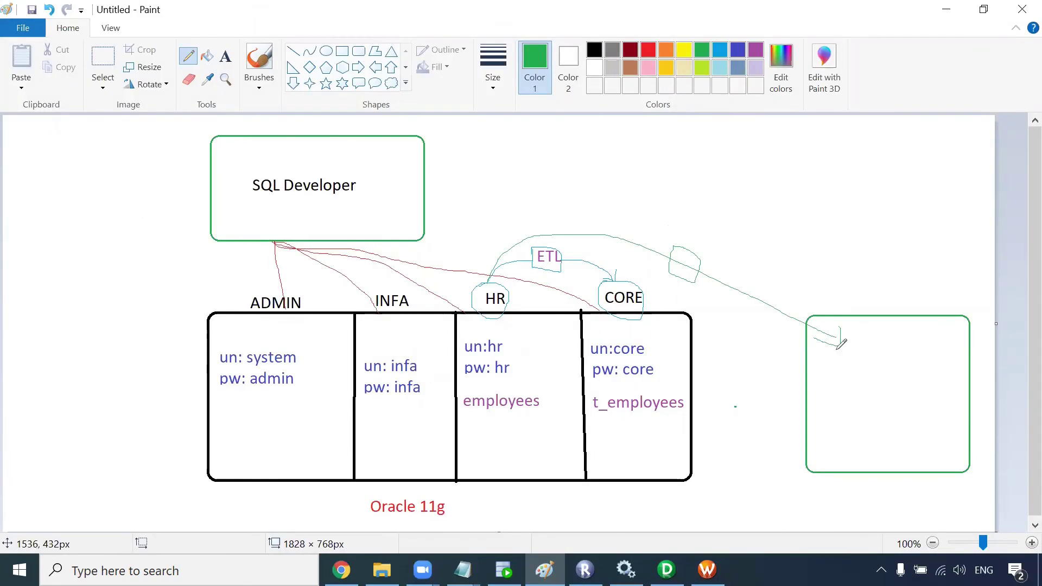
key(alt+Tab)
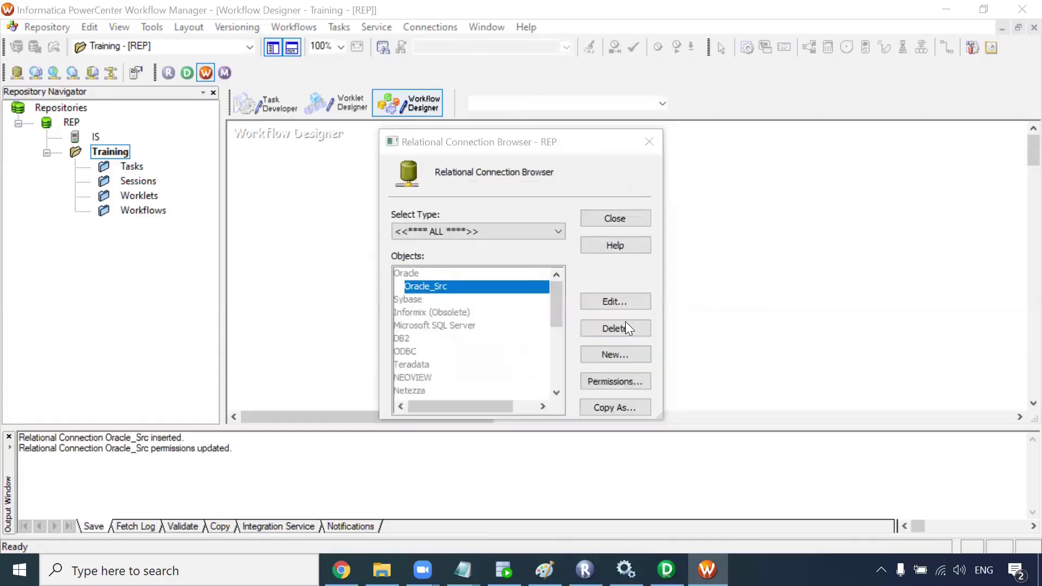
click(615, 353)
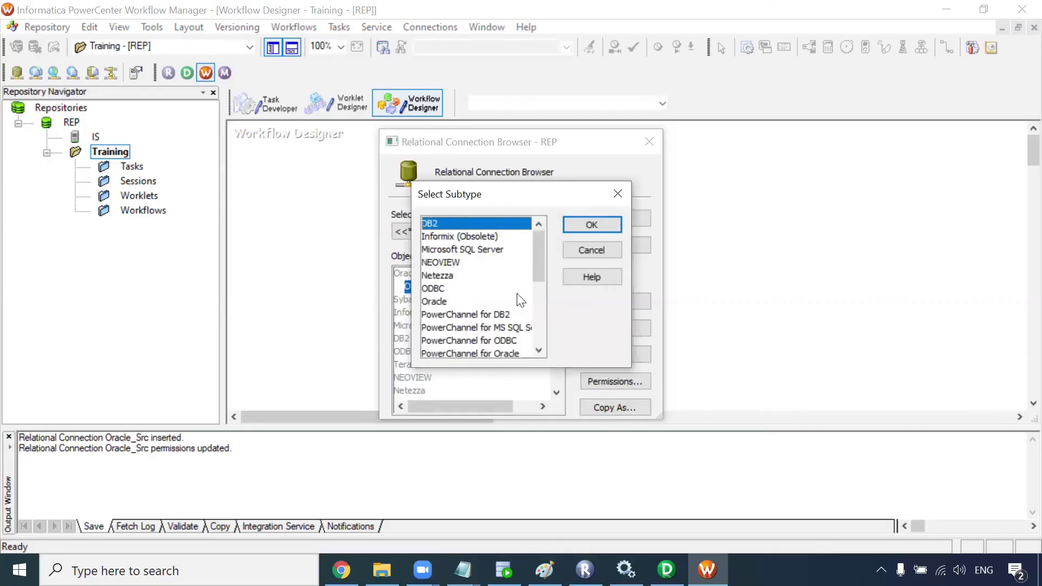
click(459, 302)
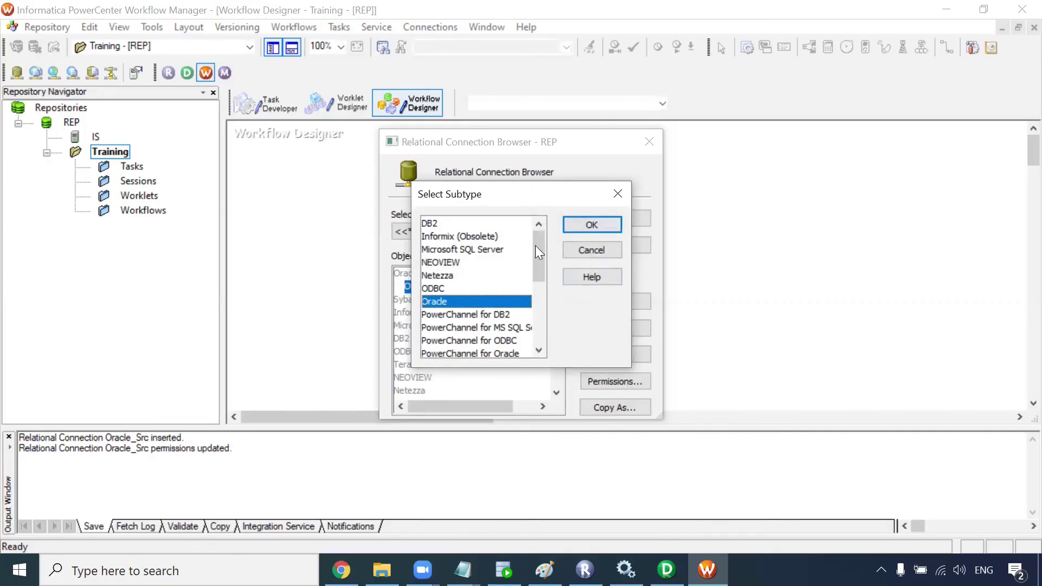
click(592, 225)
text(Oracle_Tgt)
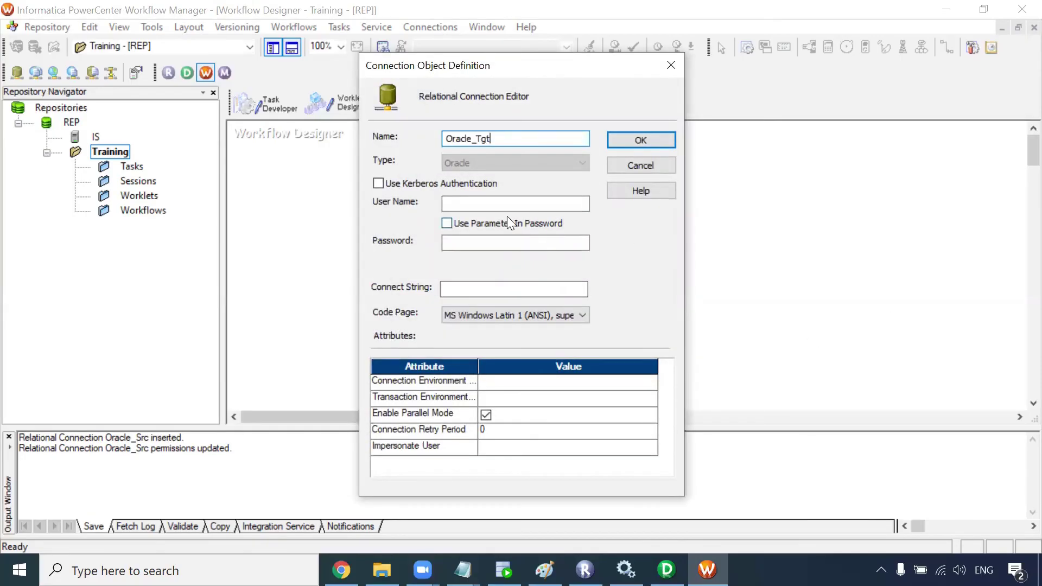
click(498, 205)
click(515, 243)
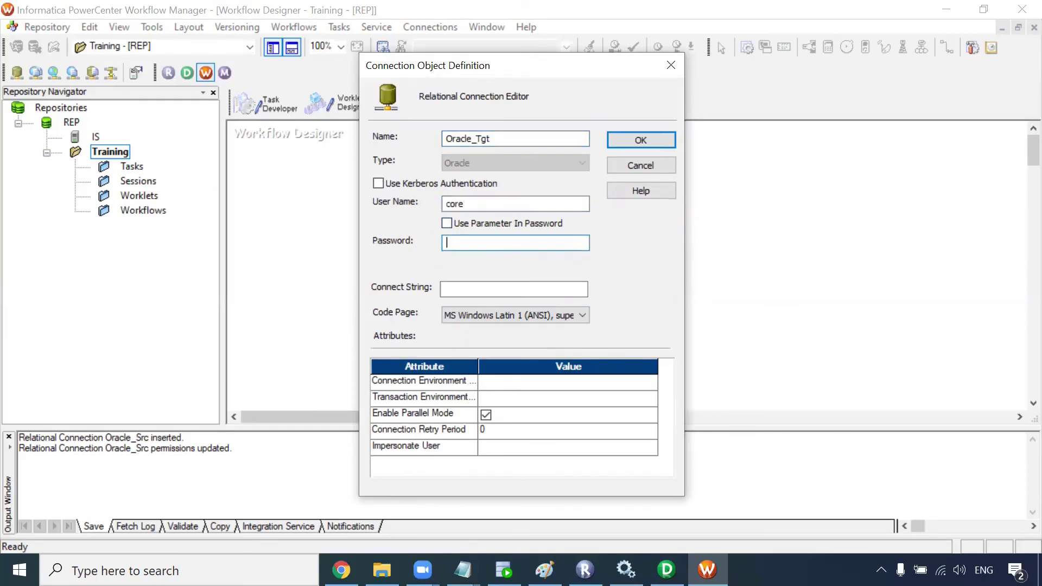
click(445, 289)
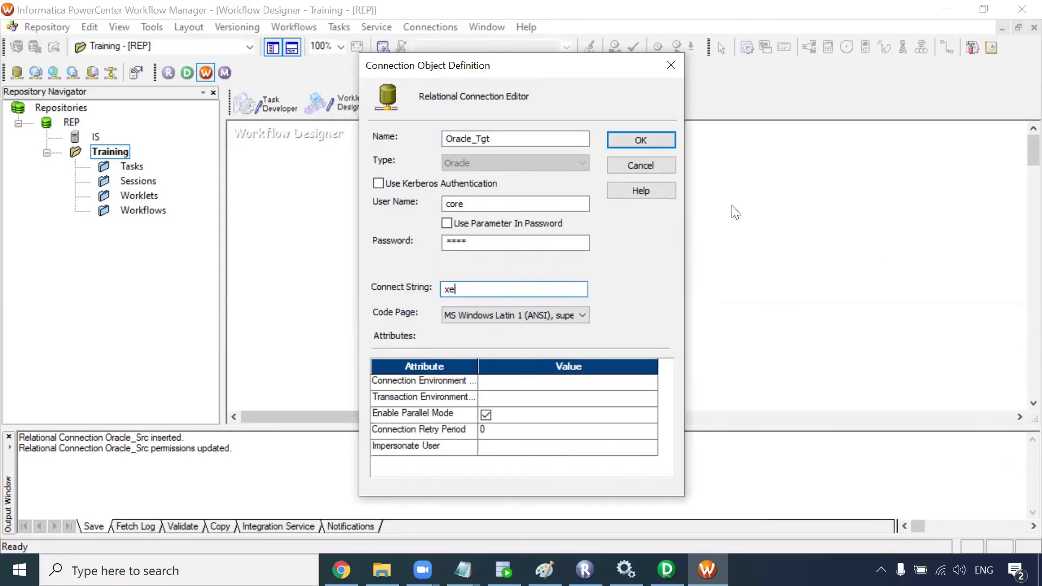
click(648, 142)
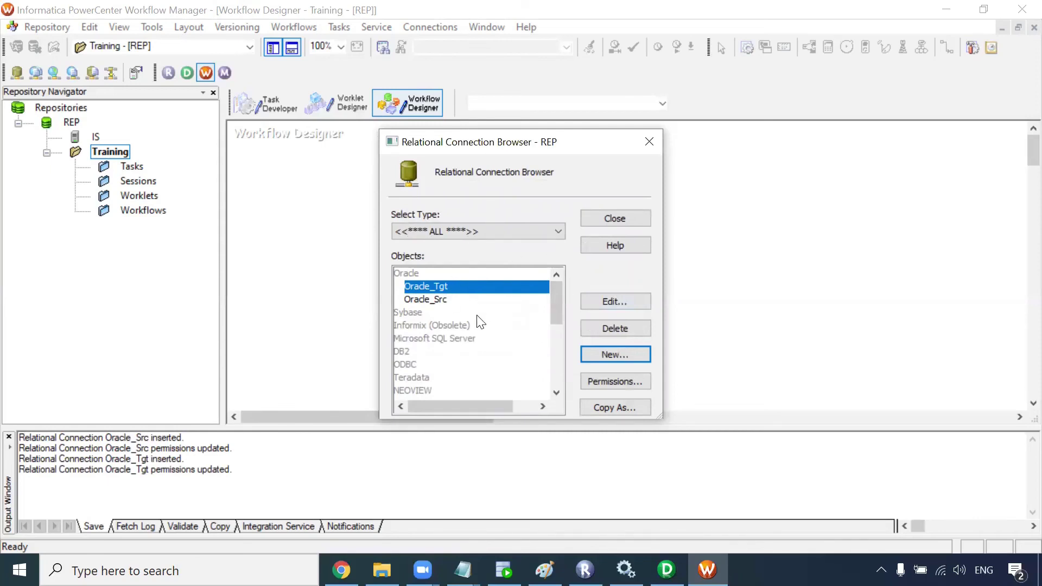
Step: Create a new workflow named wf_Test_Workflow
click(614, 220)
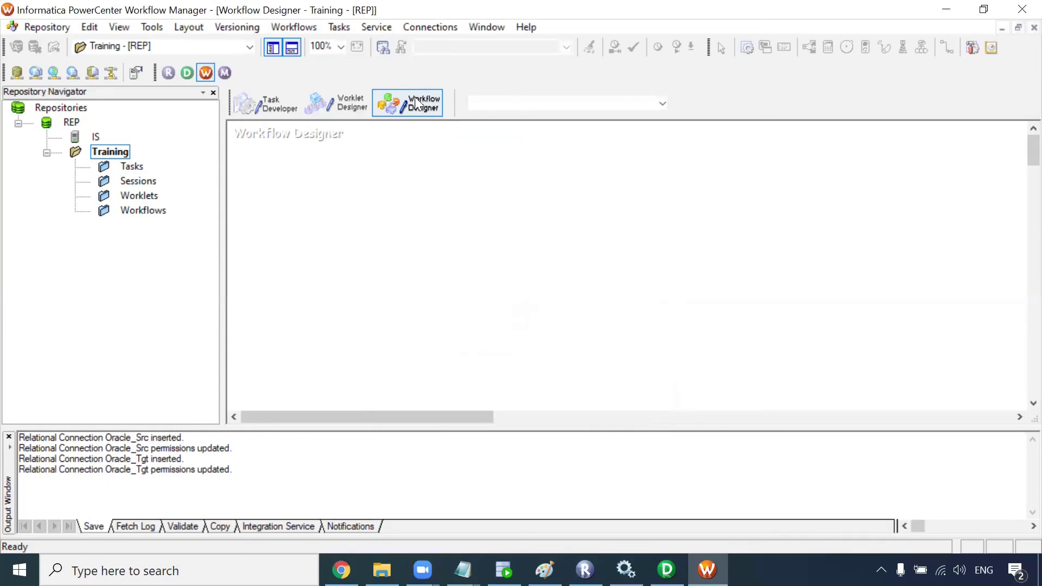
click(294, 26)
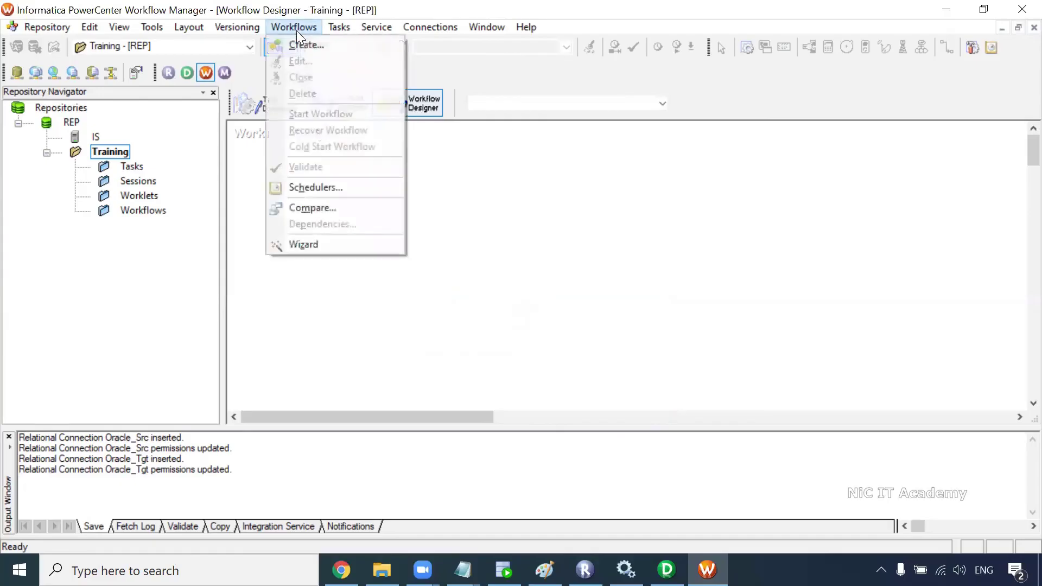
click(303, 45)
text(wf_TestWorkflow)
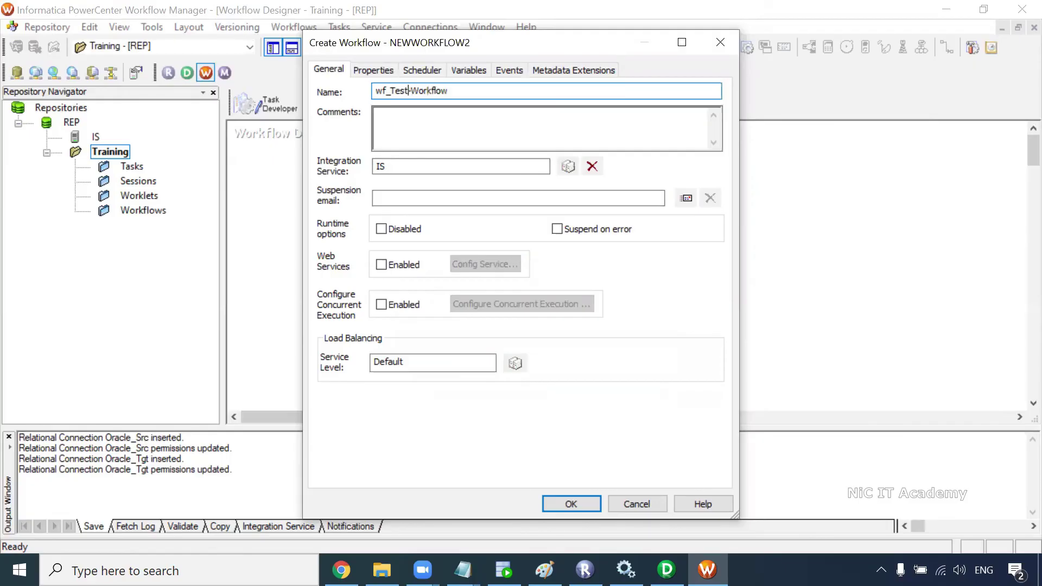
key(BackSpace)
text()_)
key(BackSpace)
key(BackSpace)
text(_)
click(571, 503)
Step: Add session s_m_Test_Mapping for m_Test_Mapping and link the Start task to it
click(748, 48)
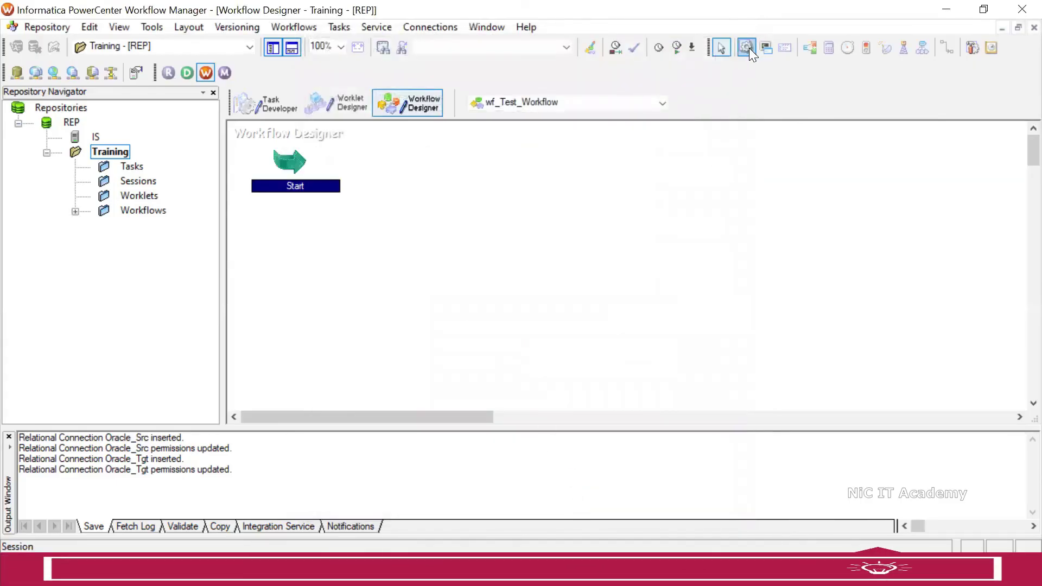
click(472, 181)
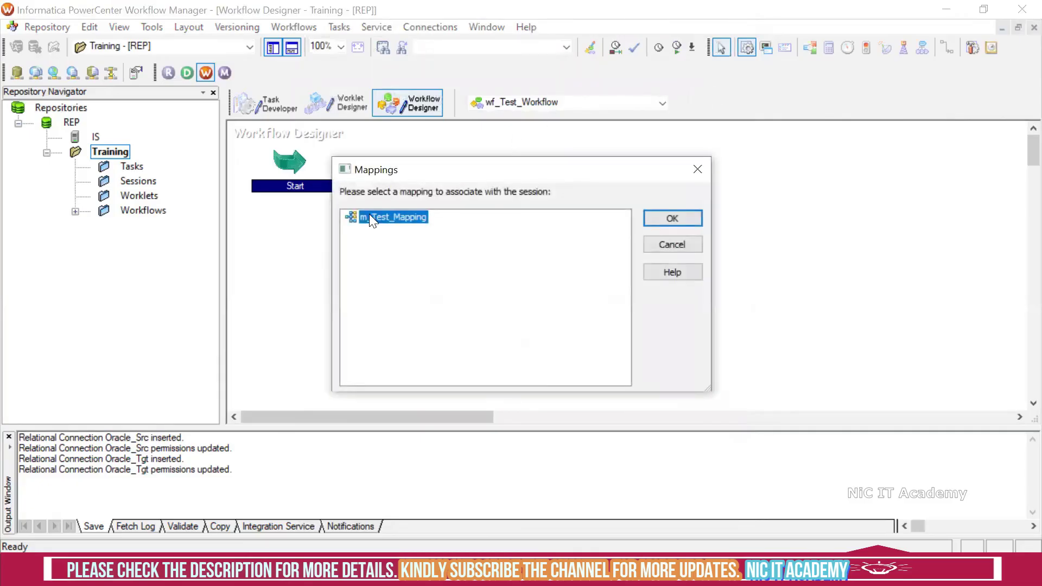
click(673, 217)
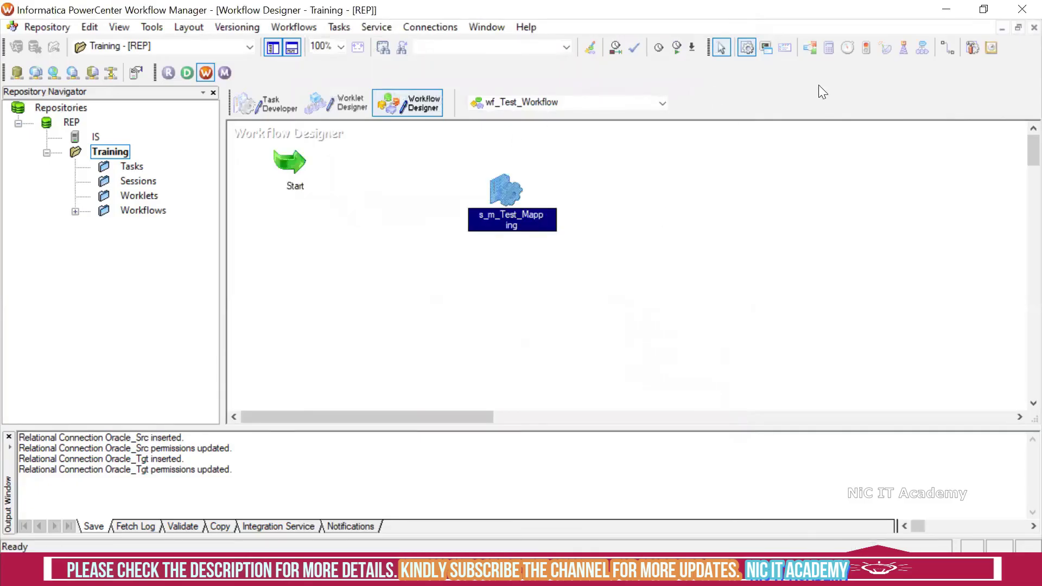
click(947, 49)
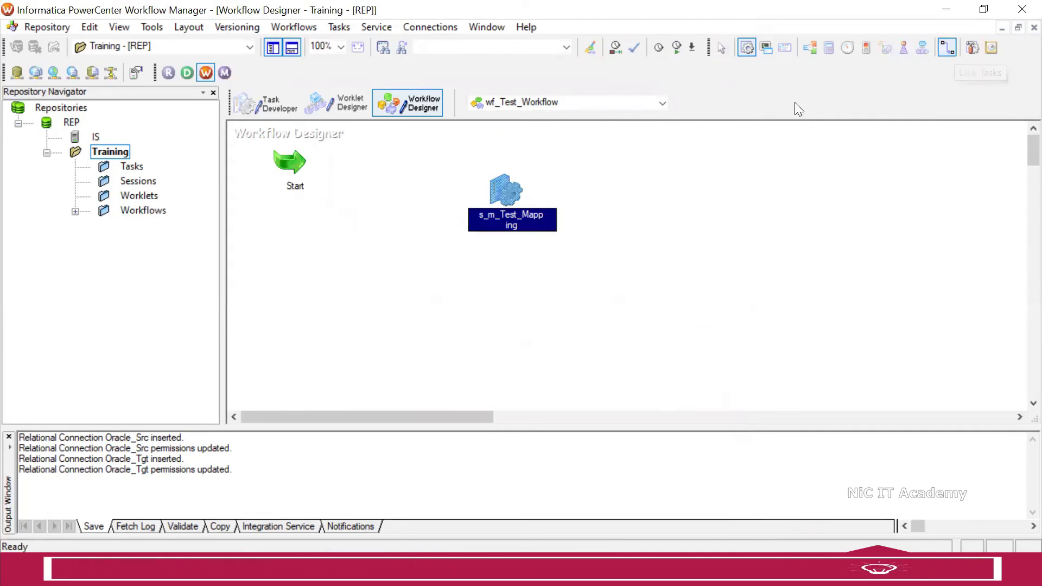
drag(290, 160, 485, 187)
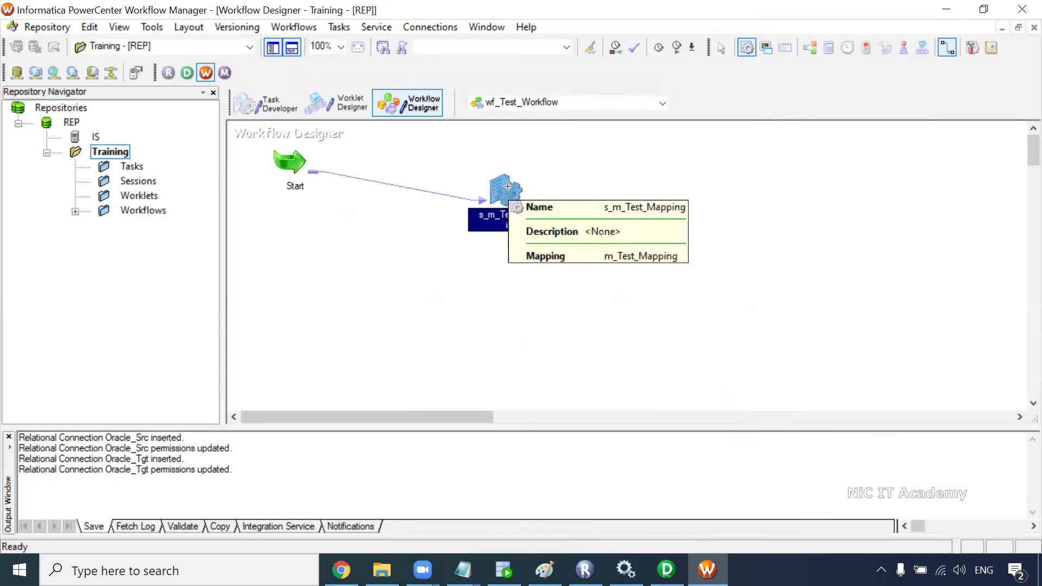
double_click(507, 187)
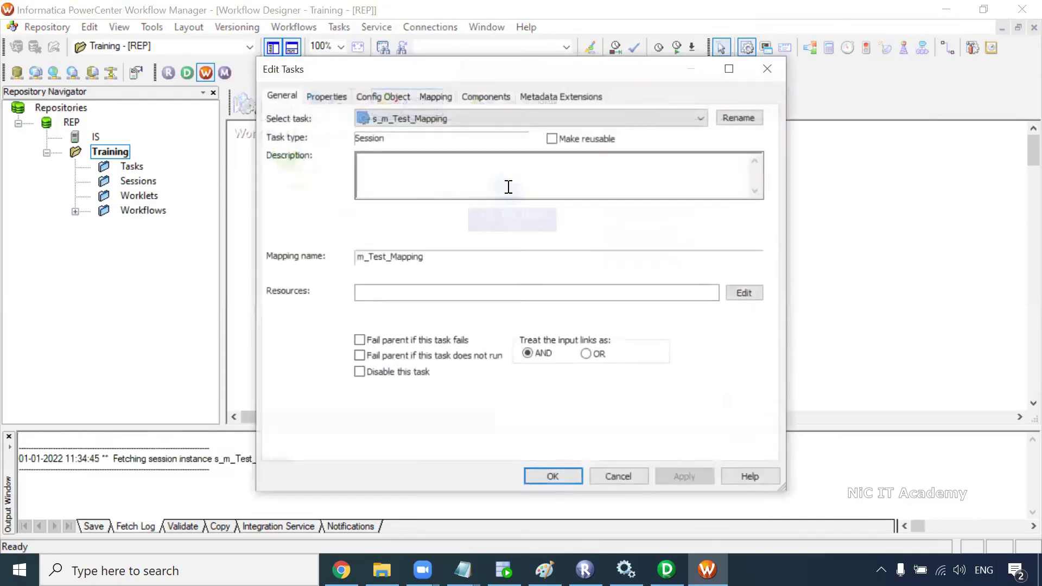
Step: Set the session's T_EMPLOYEES target connection to Oracle_Tgt
click(439, 96)
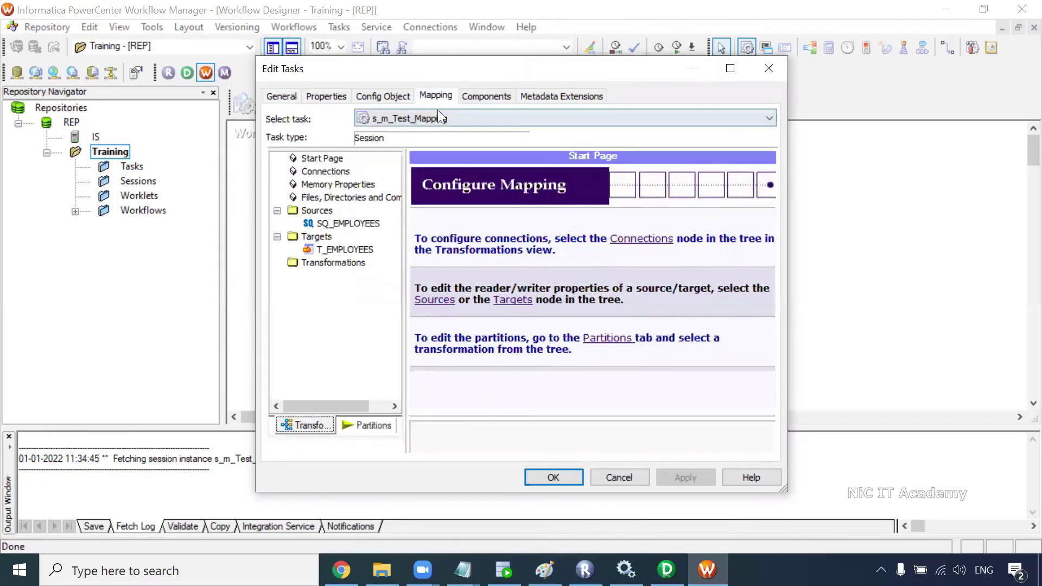
click(337, 224)
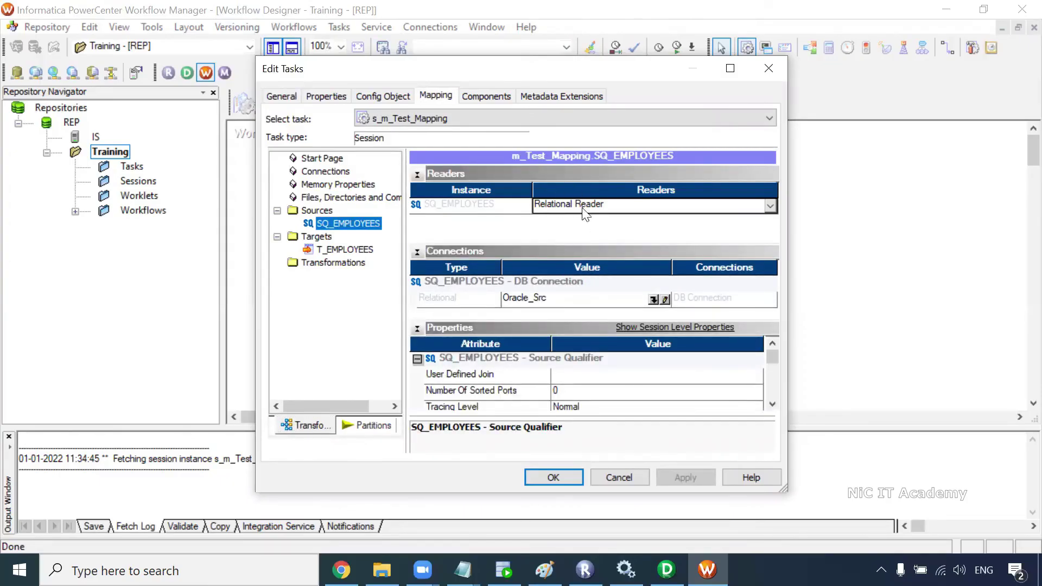
click(353, 252)
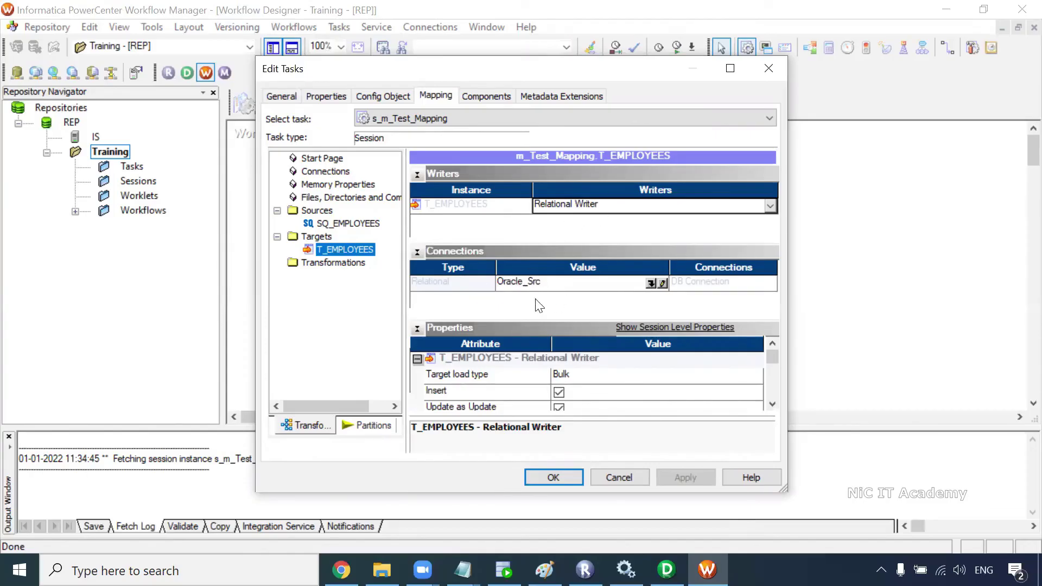
click(662, 284)
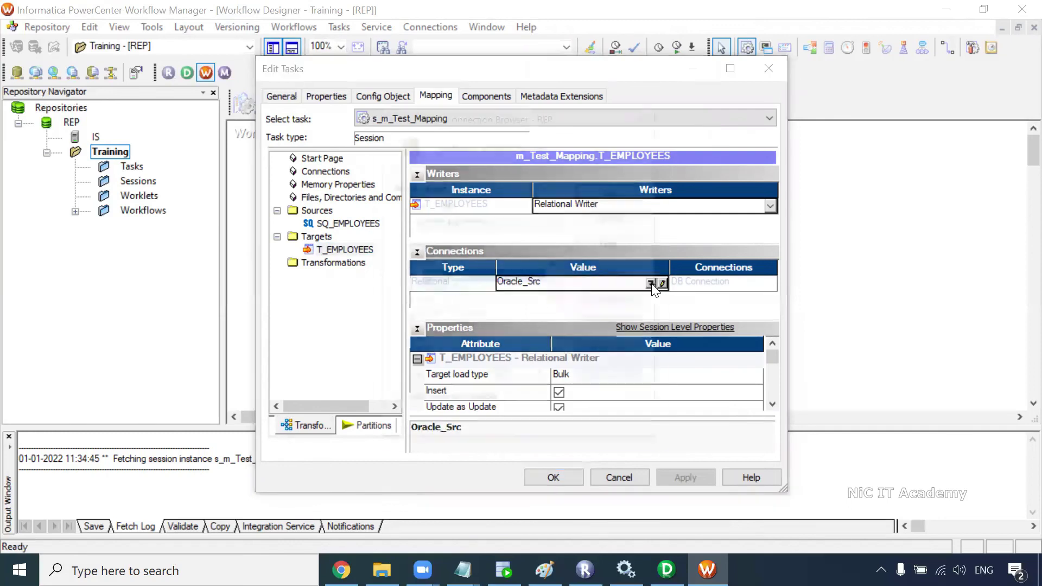
click(468, 292)
click(614, 193)
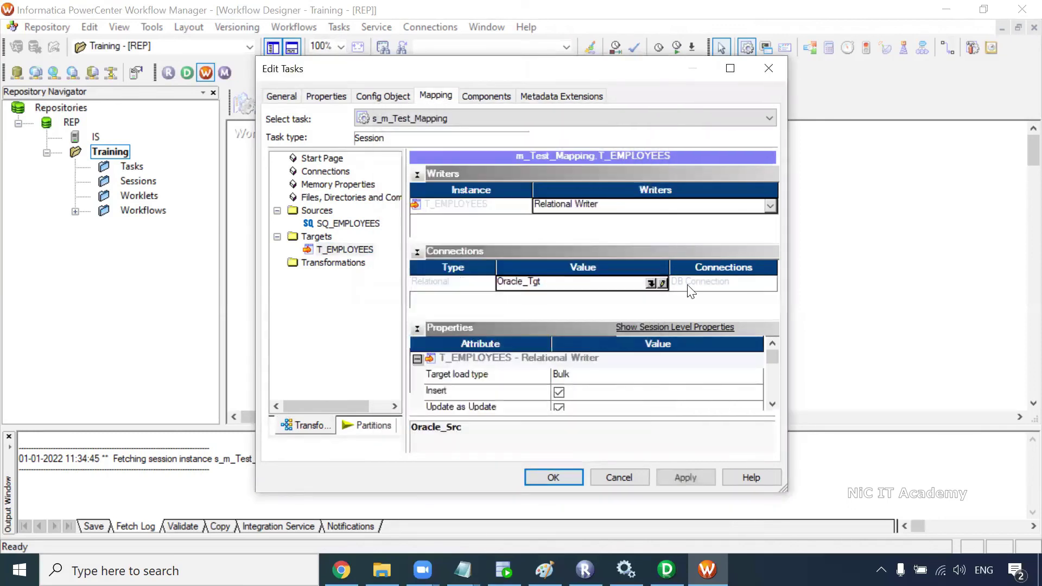
Step: Enable the Truncate target table option, apply the changes, and save the workflow
scroll(773, 408, down, 6)
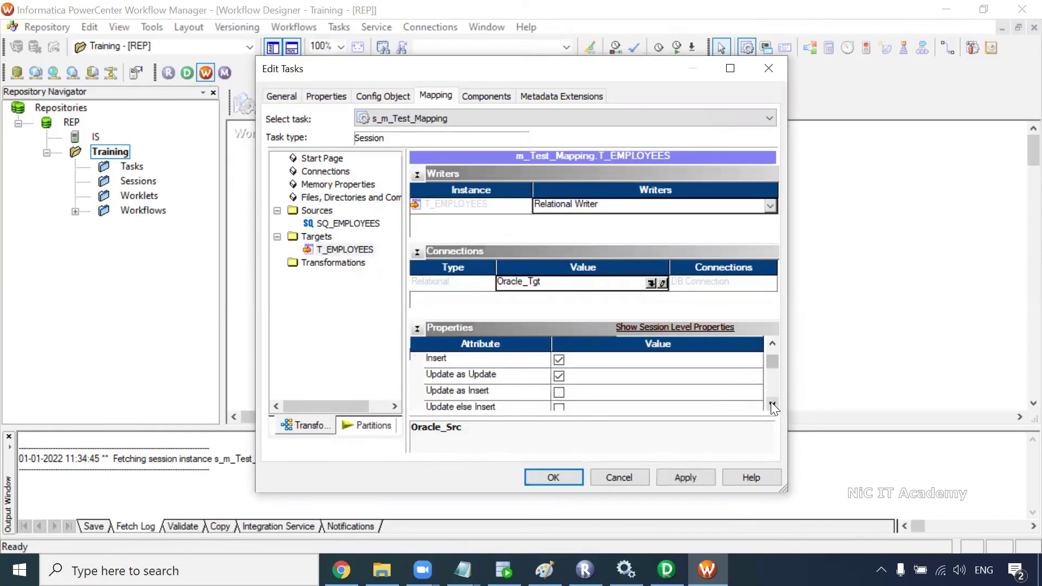
click(560, 375)
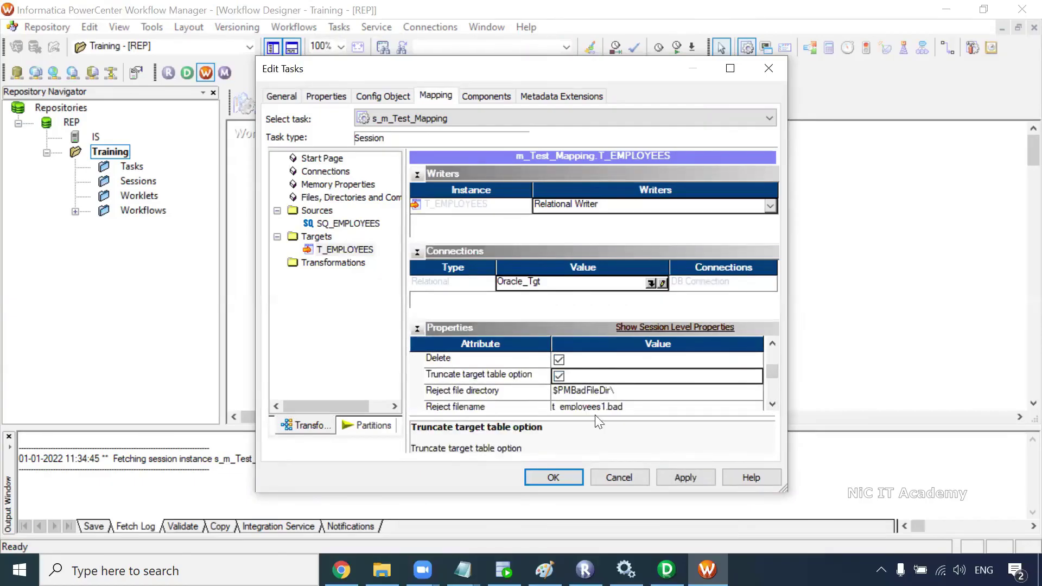
click(465, 376)
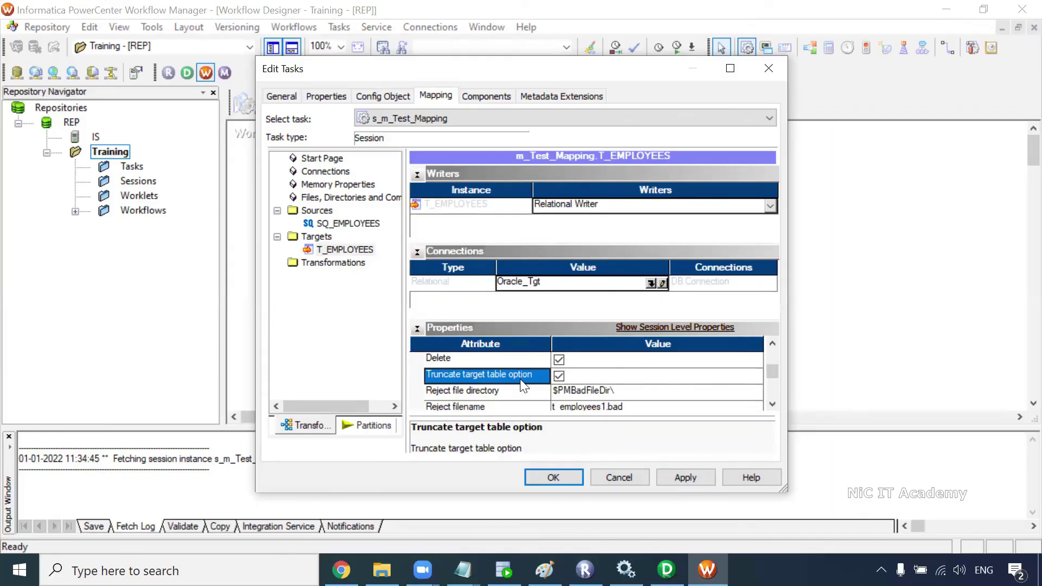
click(685, 478)
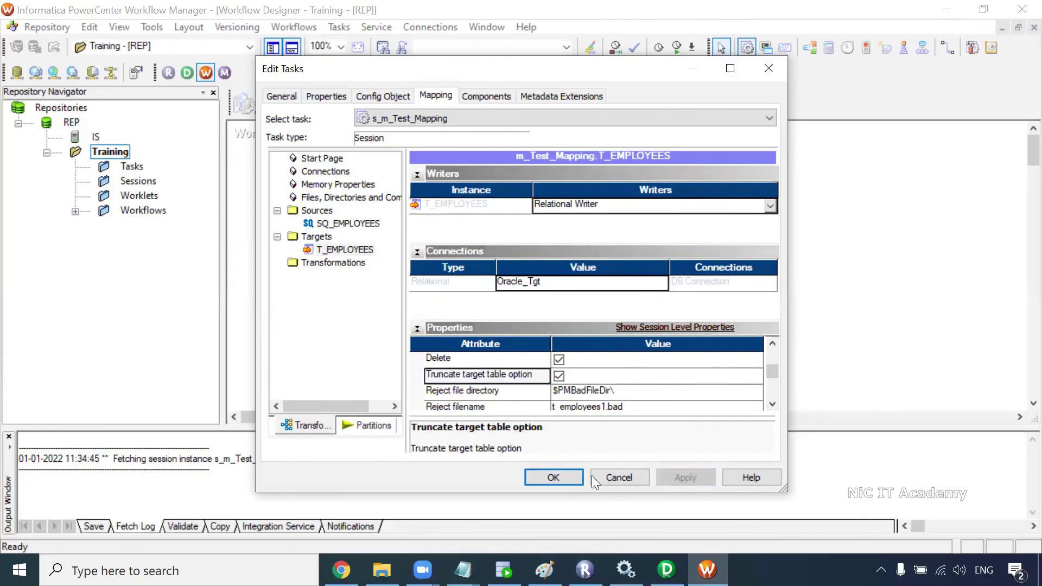
click(553, 477)
key(ctrl+s)
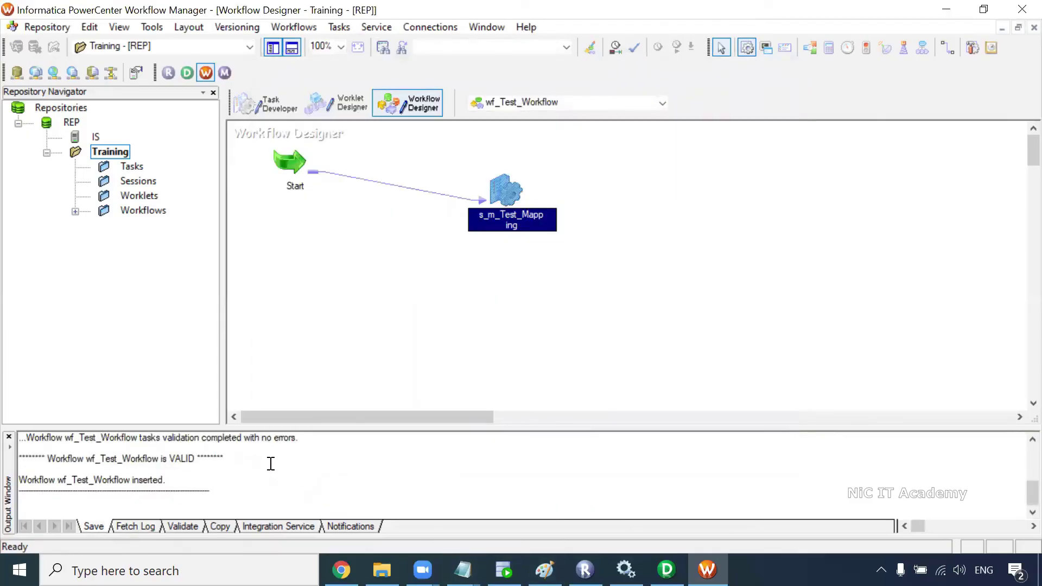
Step: Re-run the T_EMPLOYEES query in SQL Developer to confirm the target table is empty
click(68, 454)
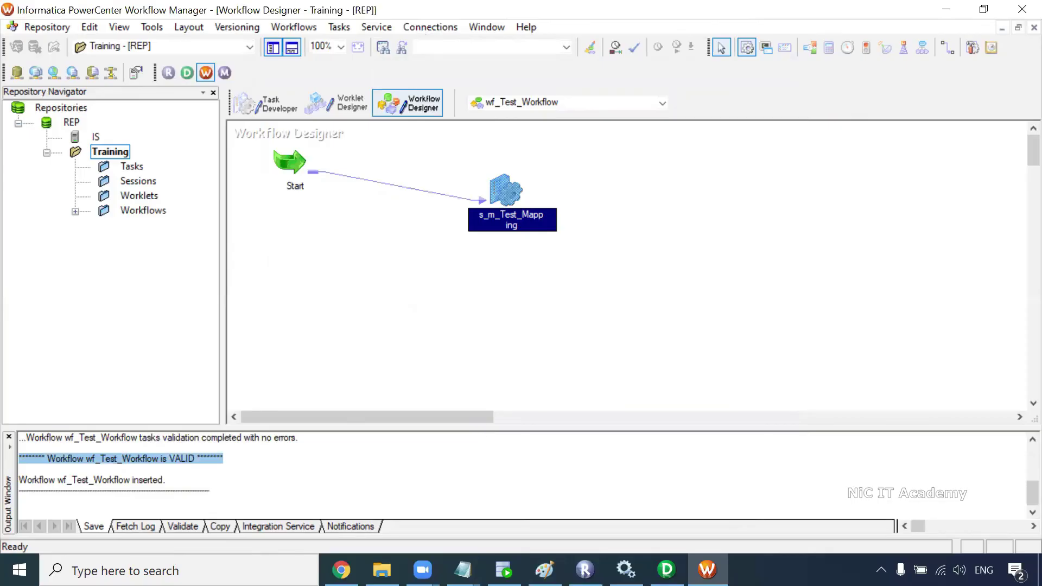
key(alt+Tab)
drag(455, 146, 193, 132)
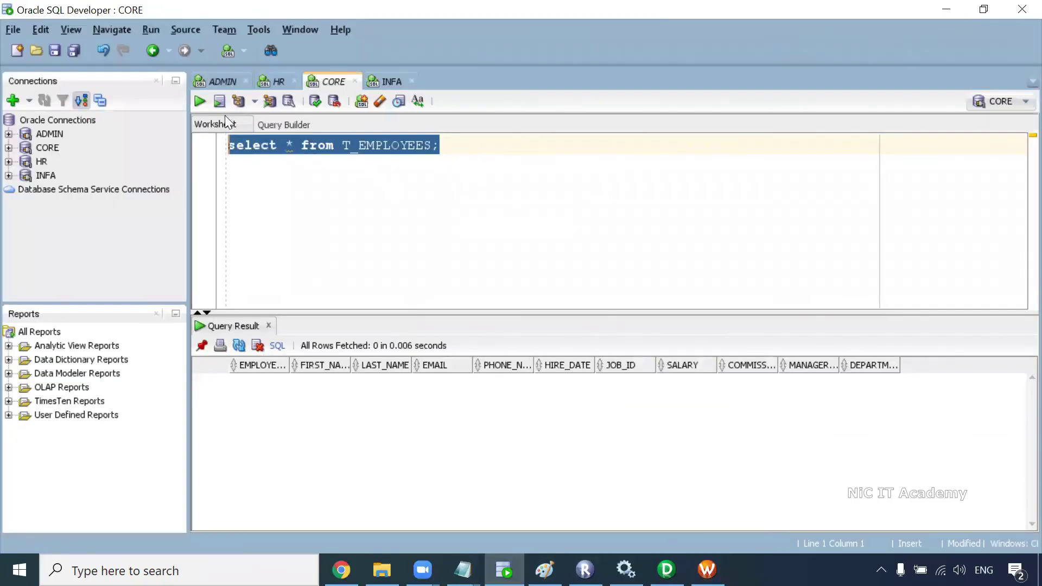
click(199, 101)
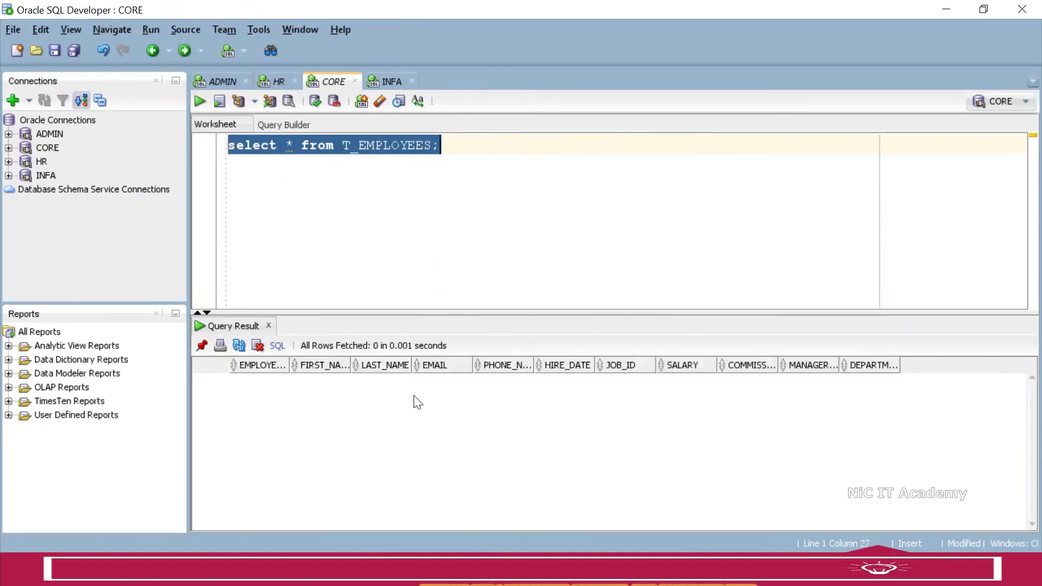
Step: Start wf_Test_Workflow from the canvas and maximize Workflow Monitor
key(alt+Tab)
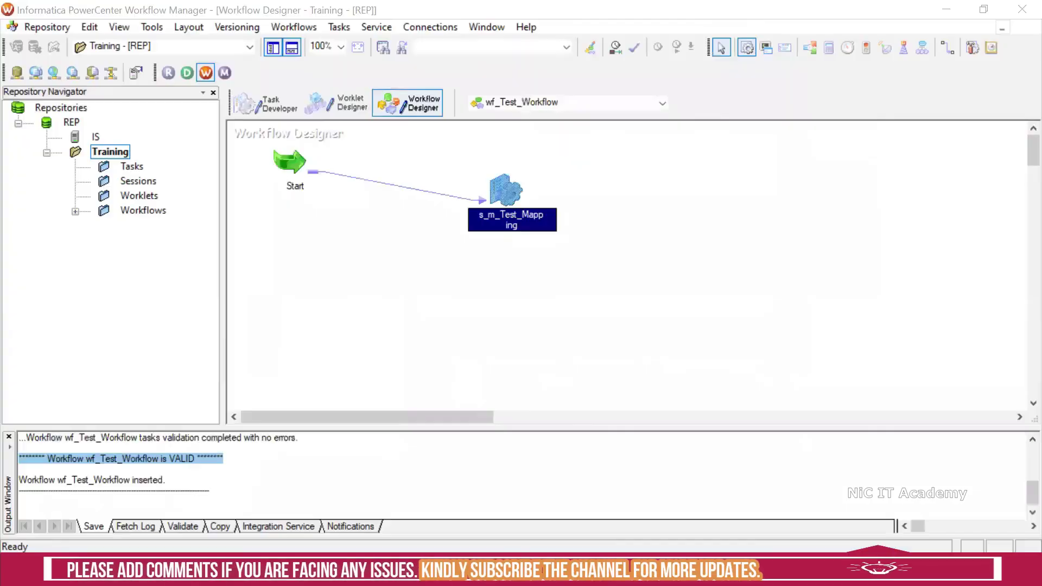
right_click(640, 245)
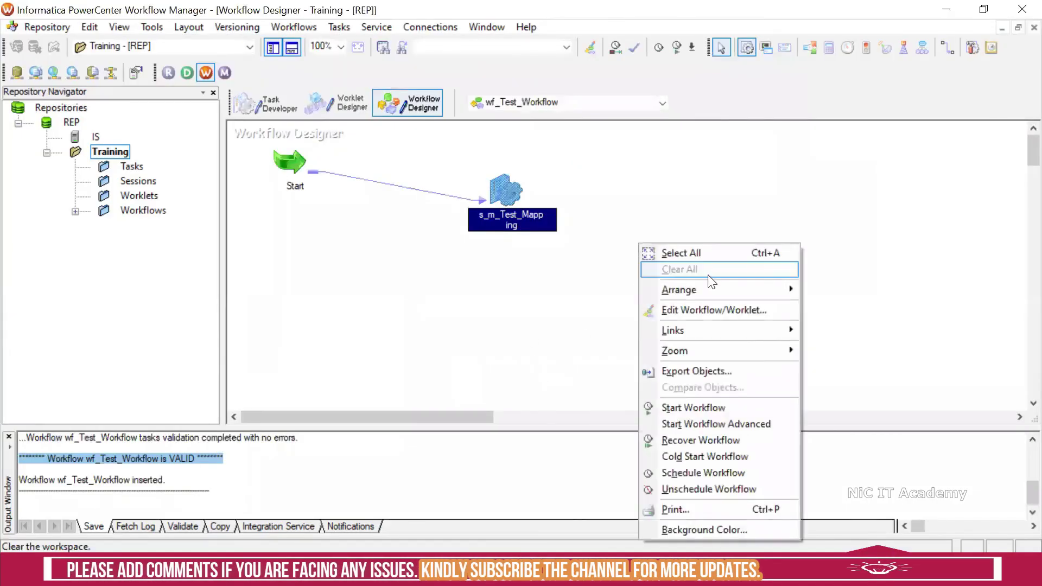
click(703, 406)
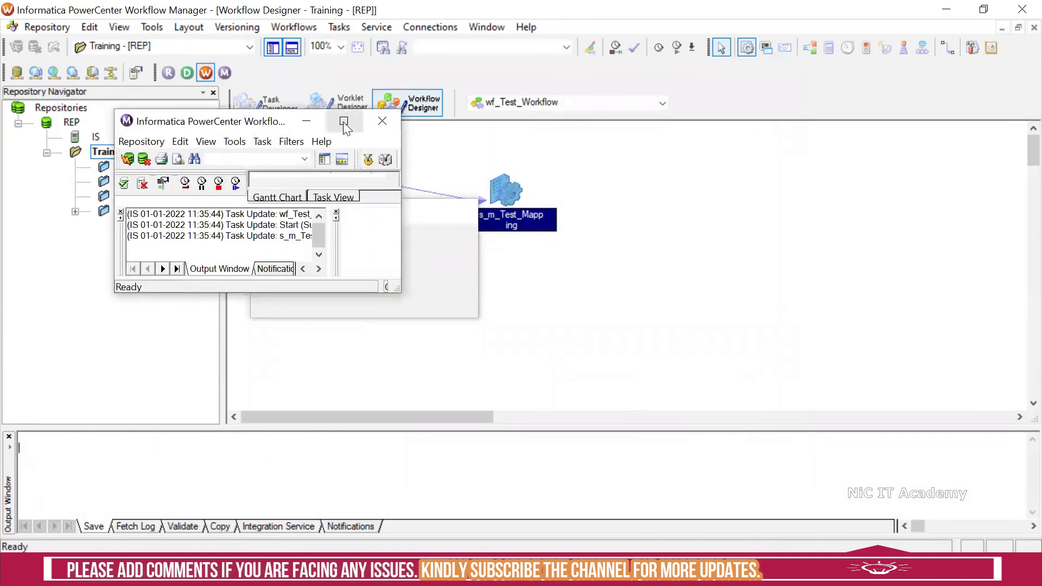
click(344, 122)
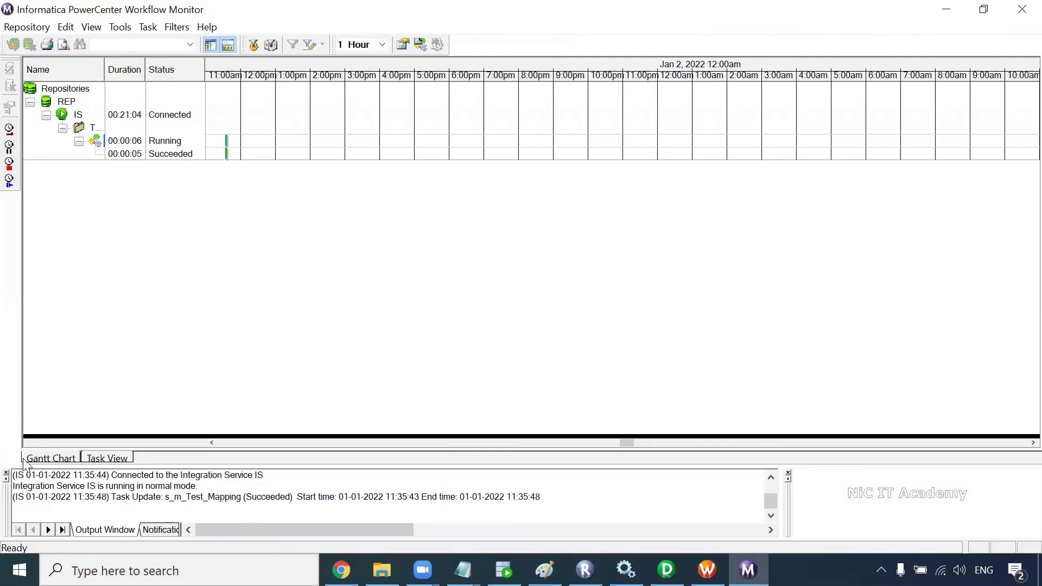
Step: Show the Task View for wf_Test_Workflow, widening columns to read both Succeeded statuses
click(6, 473)
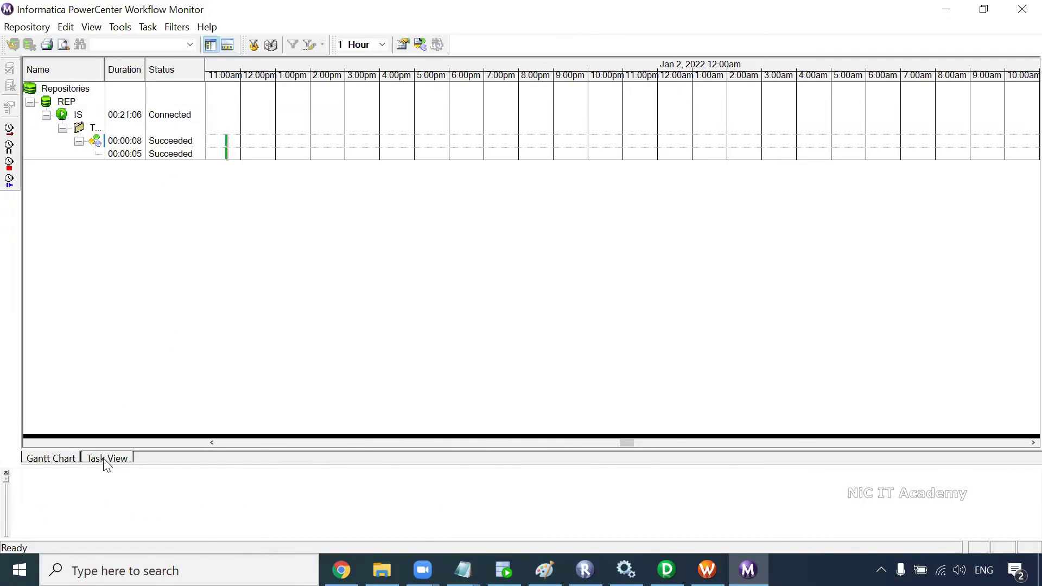
click(108, 459)
drag(106, 125, 276, 138)
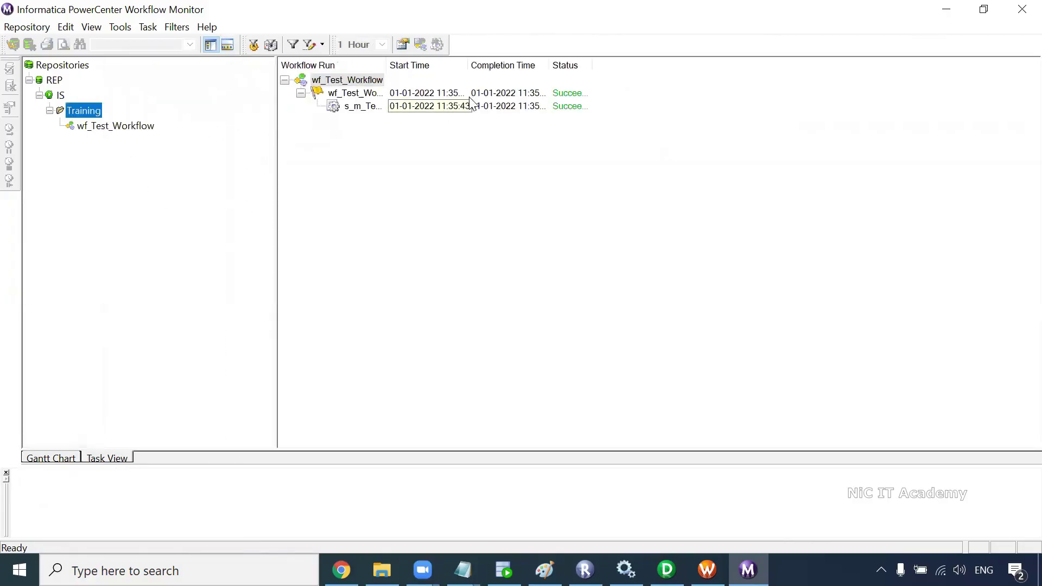
click(594, 64)
drag(592, 65, 682, 73)
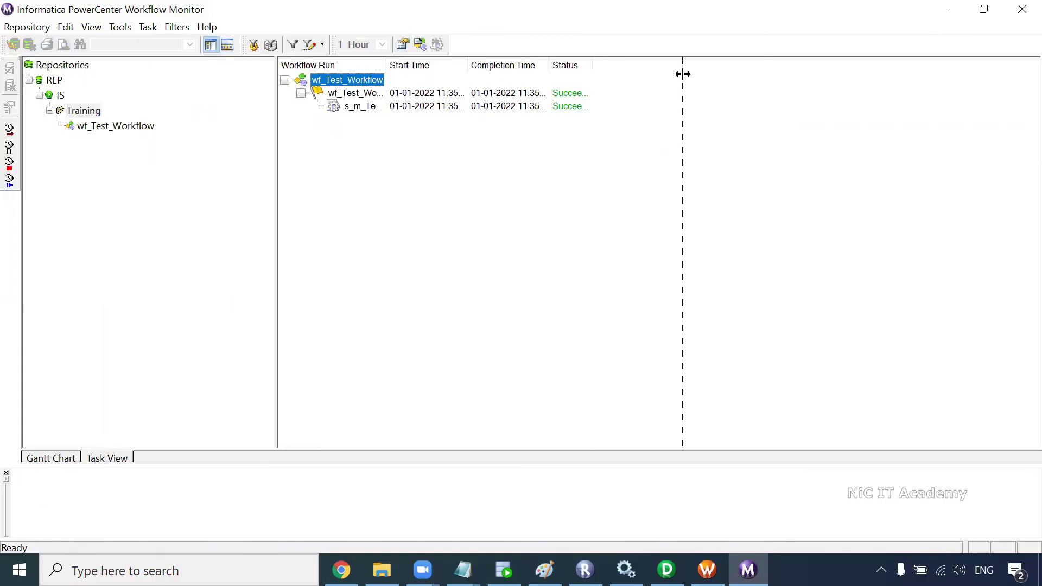
click(81, 130)
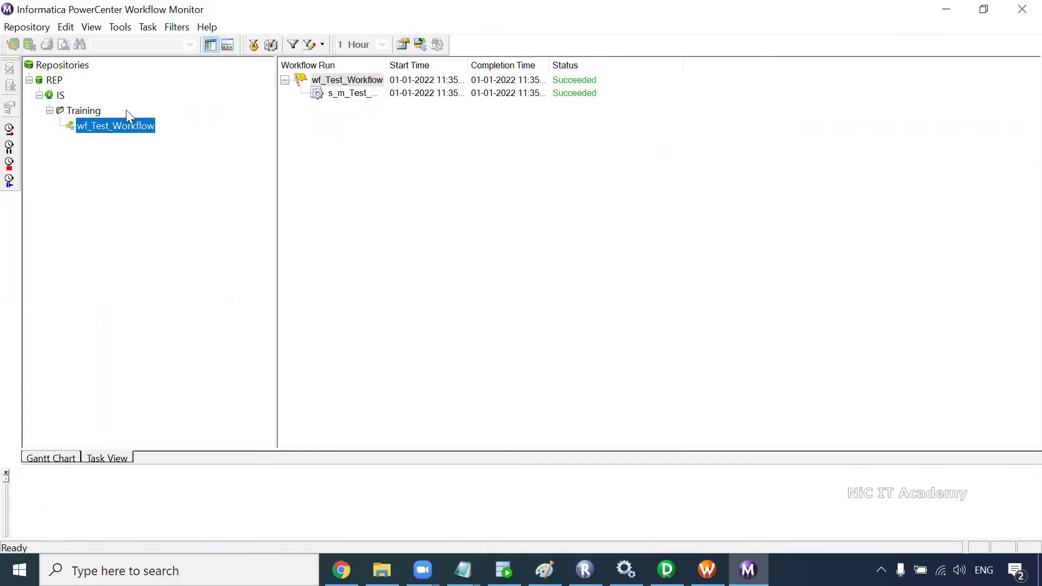
click(350, 96)
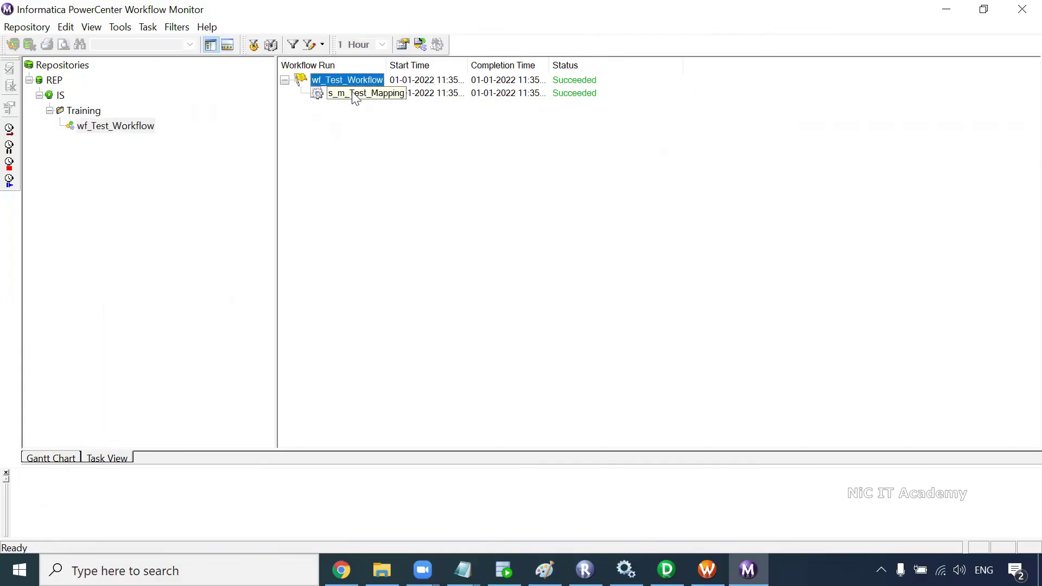
mouse_move(476, 76)
mouse_down()
mouse_move(520, 77)
mouse_move(492, 77)
mouse_up()
drag(275, 109, 186, 112)
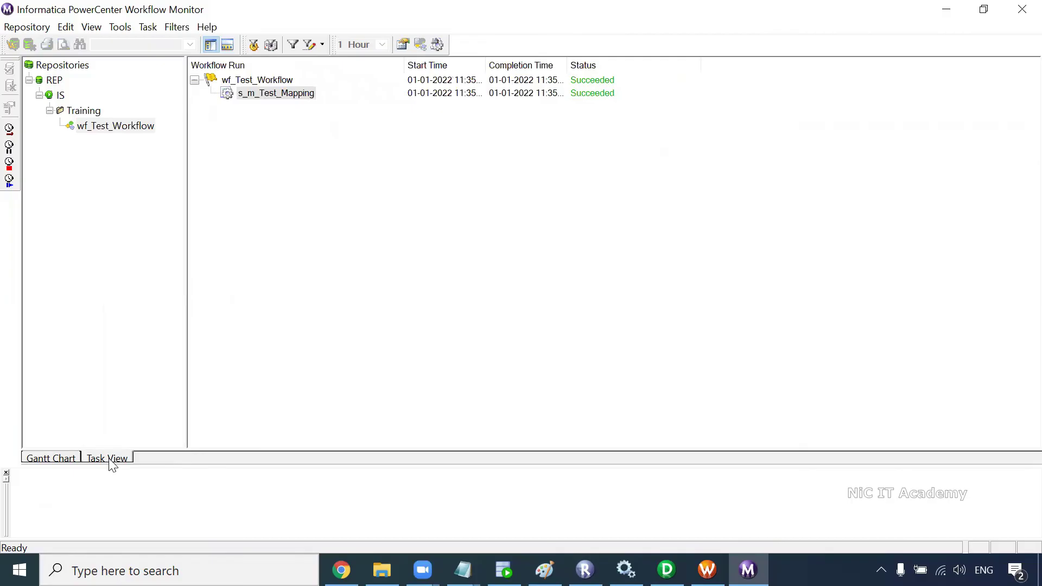
Step: Open the run properties for the s_m_Test_Mapping session run
right_click(273, 96)
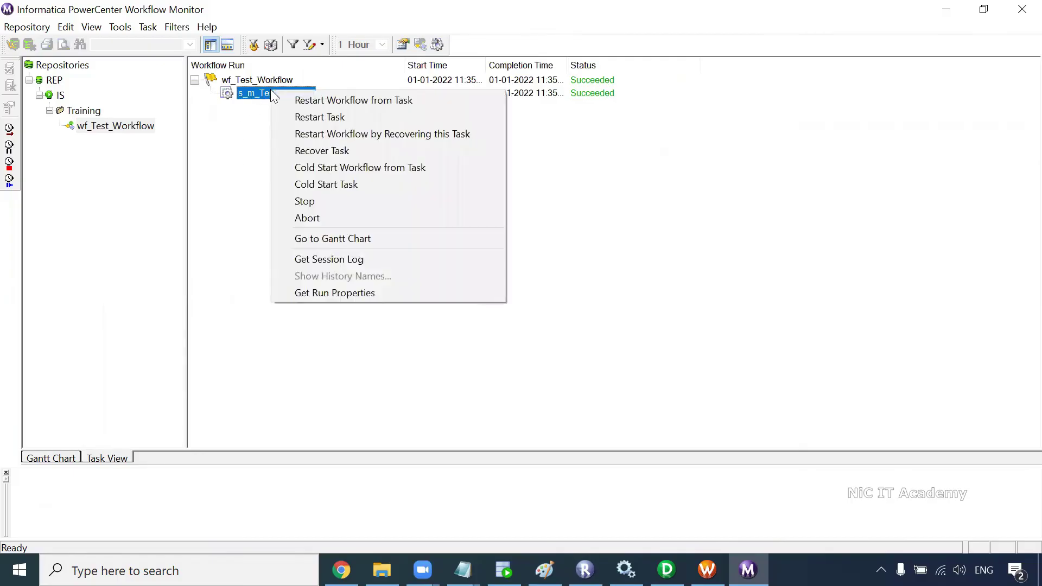
click(254, 137)
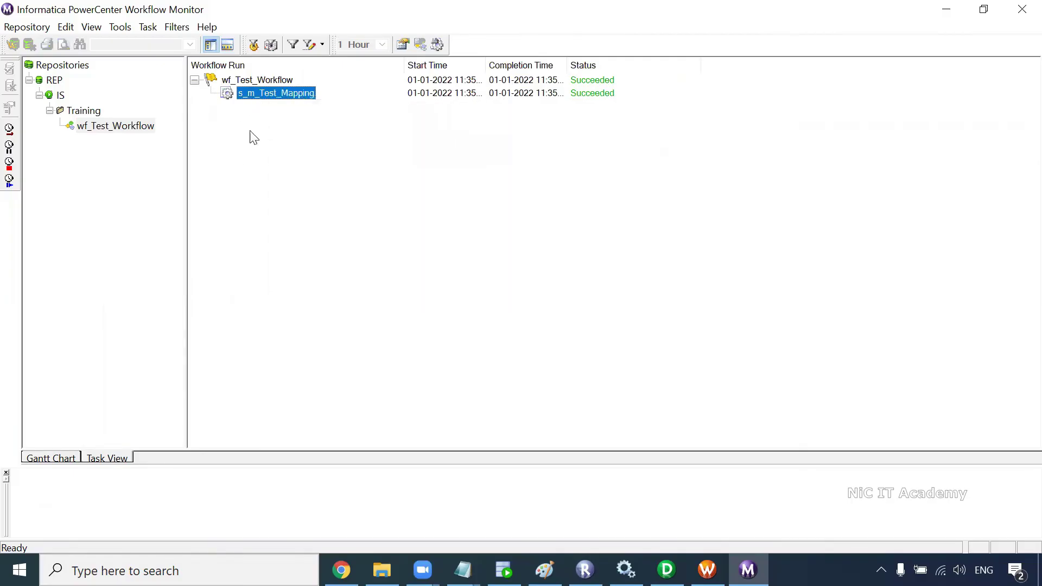
drag(261, 466, 283, 321)
right_click(296, 102)
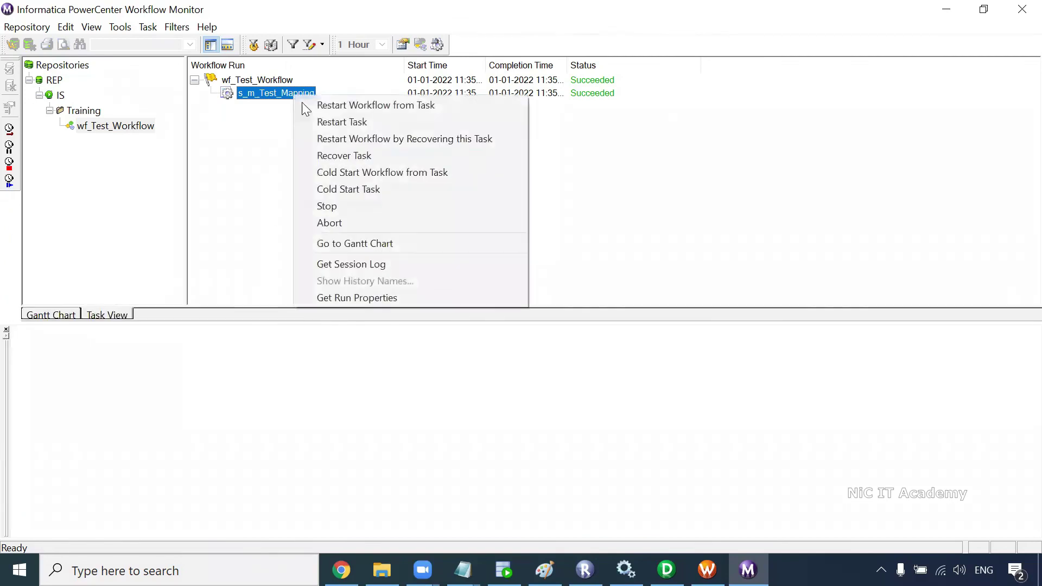
click(360, 298)
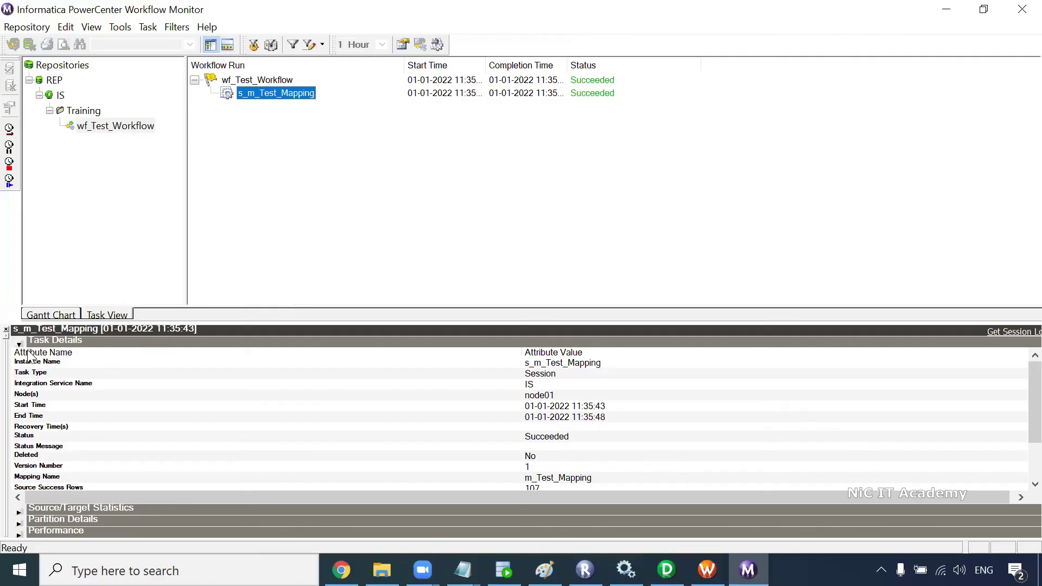
Step: Expand Source/Target Statistics to check 107 rows loaded with 0 rejected
click(19, 344)
click(19, 354)
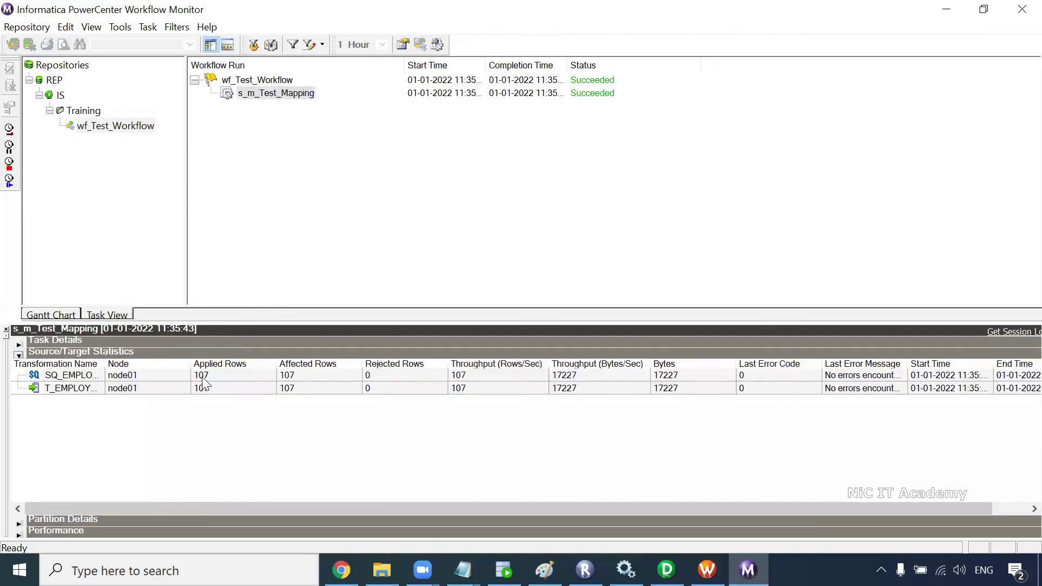
click(252, 378)
drag(104, 363, 136, 363)
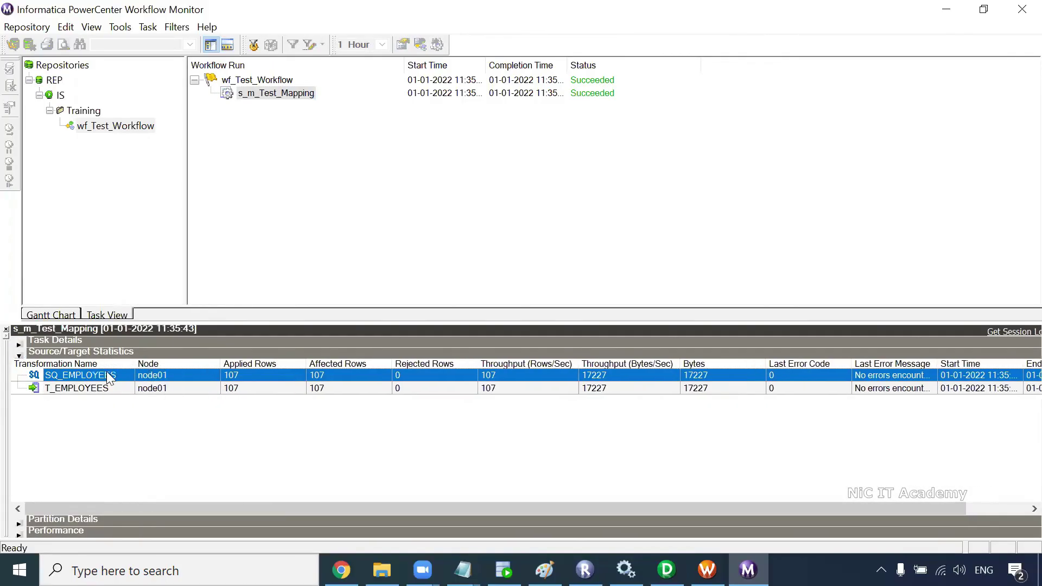
click(183, 392)
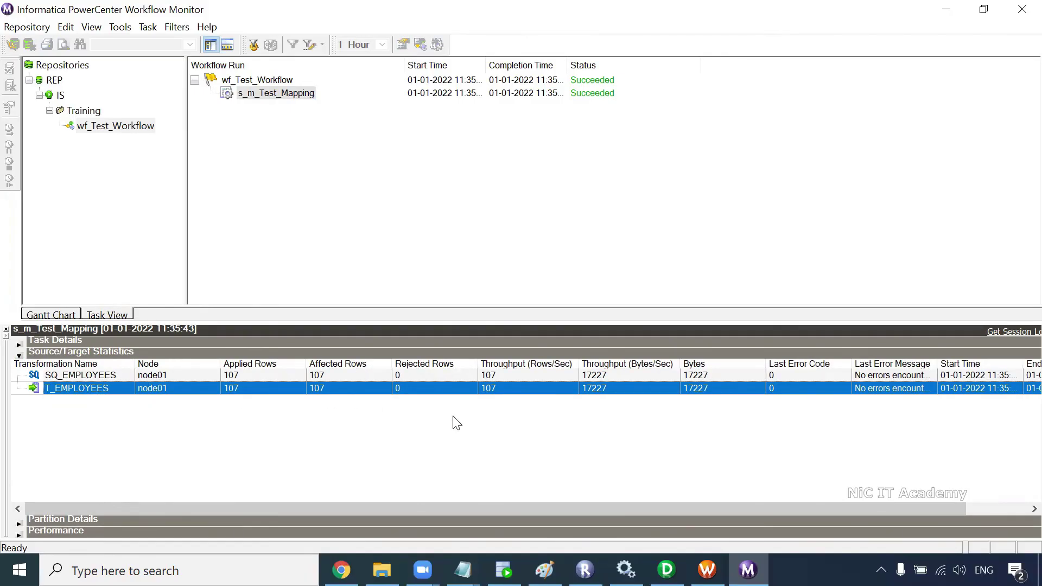
click(504, 570)
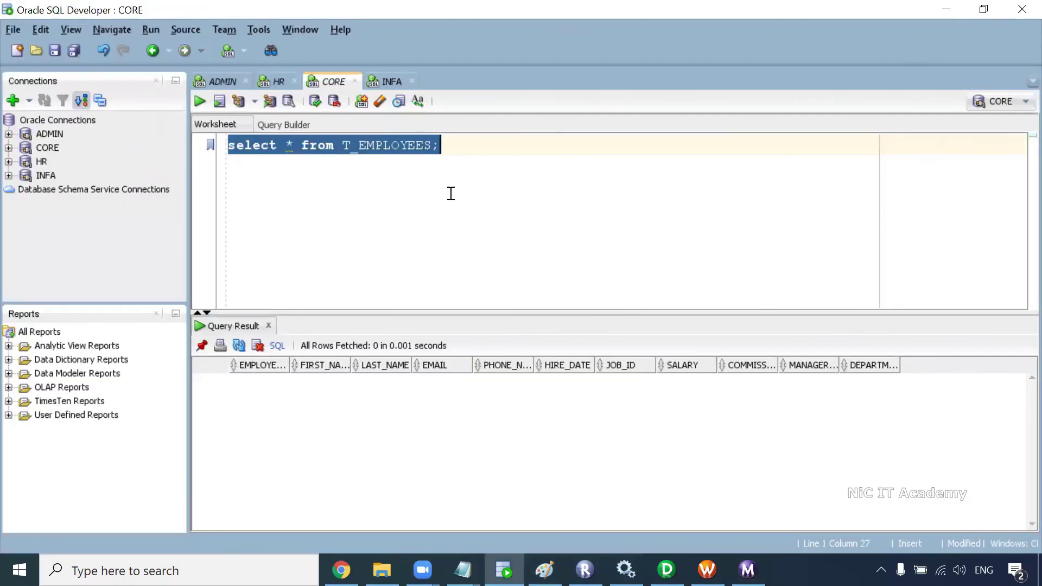
Step: Run select * from T_EMPLOYEES on the CORE worksheet and count its rows: 107
key(ctrl+Return)
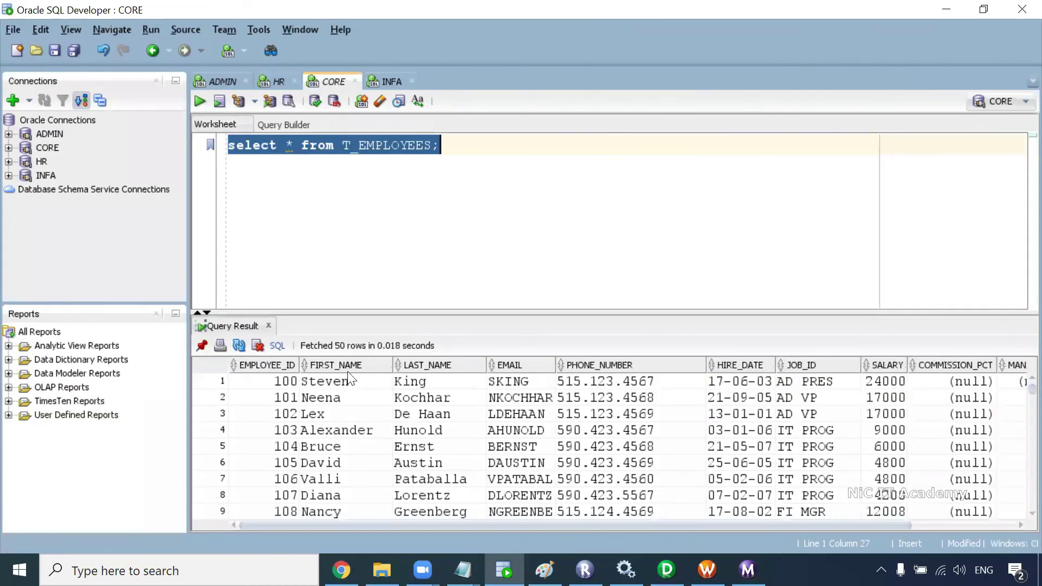
right_click(314, 408)
click(342, 465)
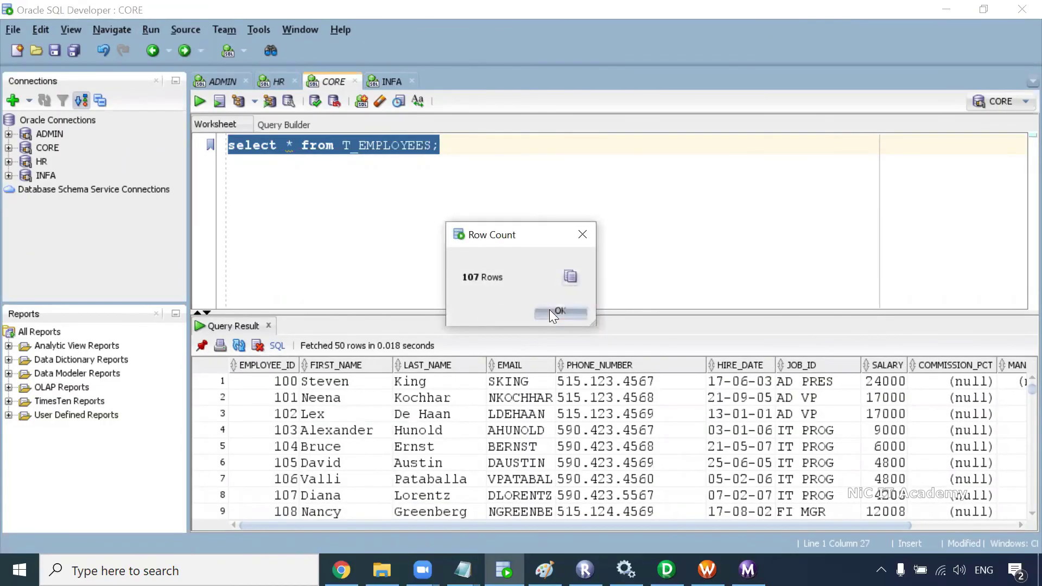
click(549, 309)
Step: Switch between the HR and CORE worksheets and reselect the T_EMPLOYEES query line
click(347, 181)
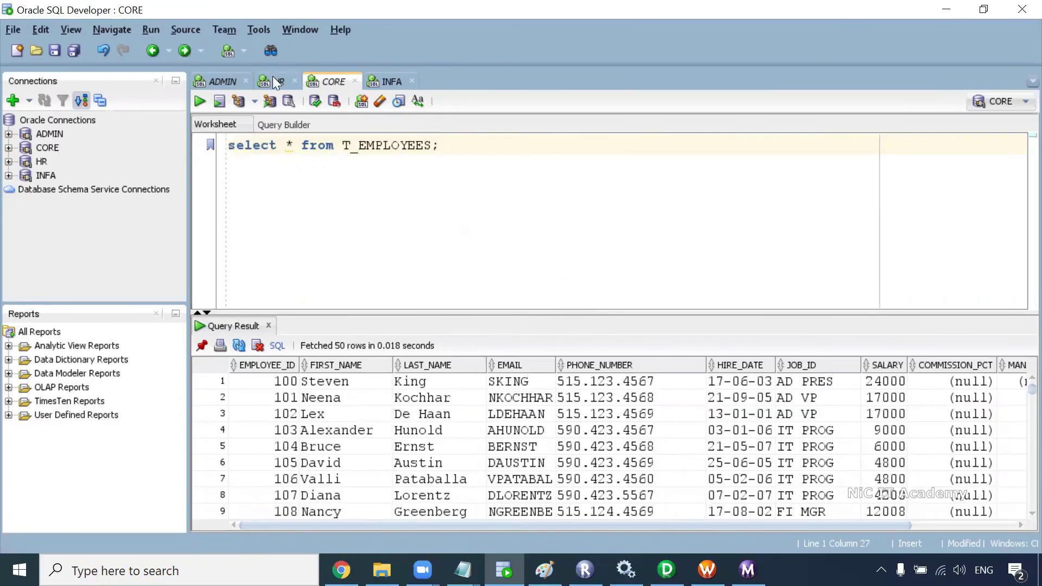
click(276, 81)
click(334, 81)
drag(468, 147, 224, 147)
click(308, 166)
drag(454, 148, 227, 146)
click(466, 152)
Step: Review the ADMIN worksheet's create table script, then return to Workflow Manager
click(221, 81)
click(255, 291)
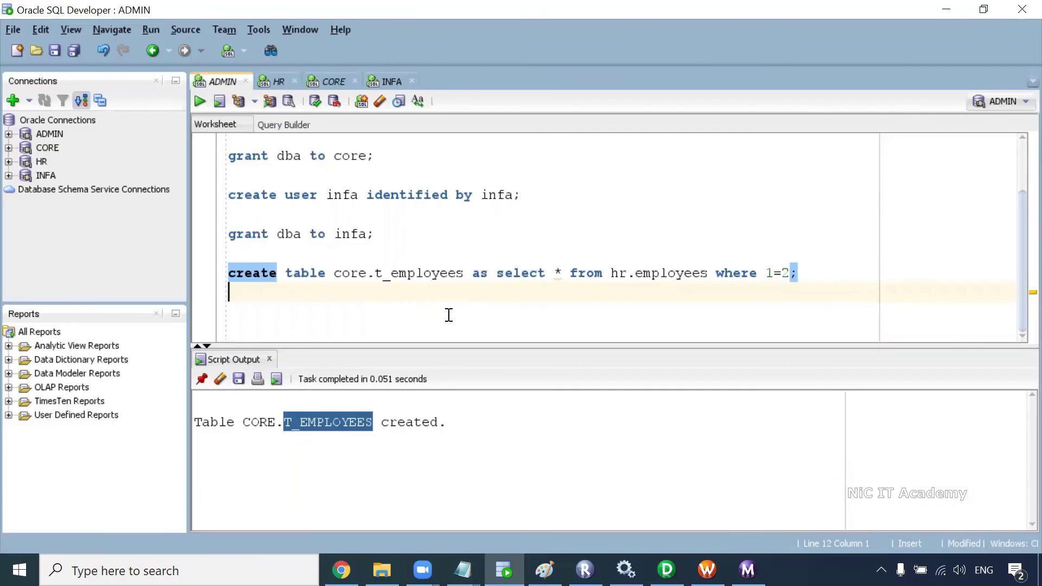
scroll(407, 239, up, 1)
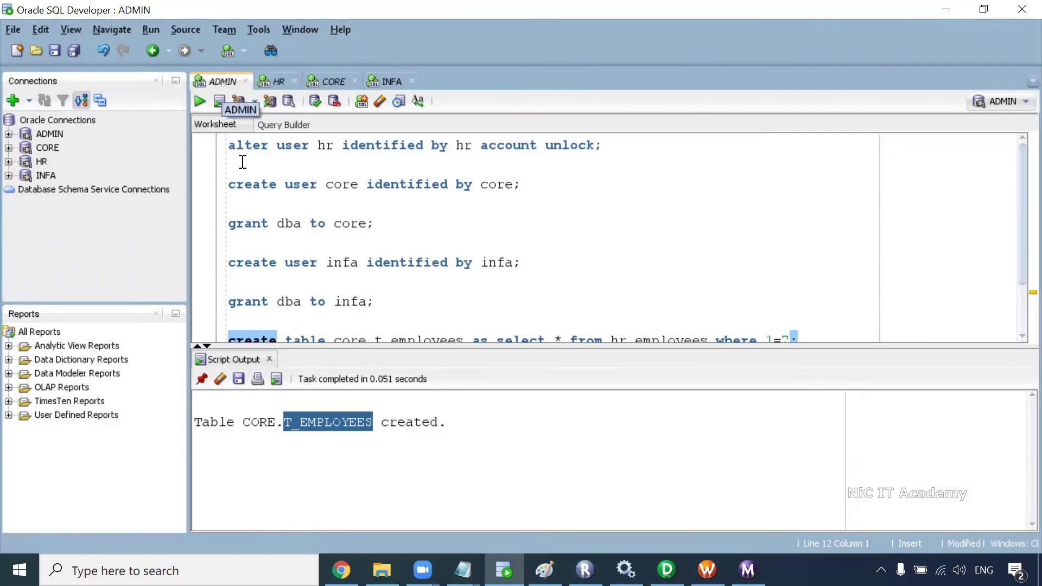
scroll(296, 244, down, 2)
click(302, 304)
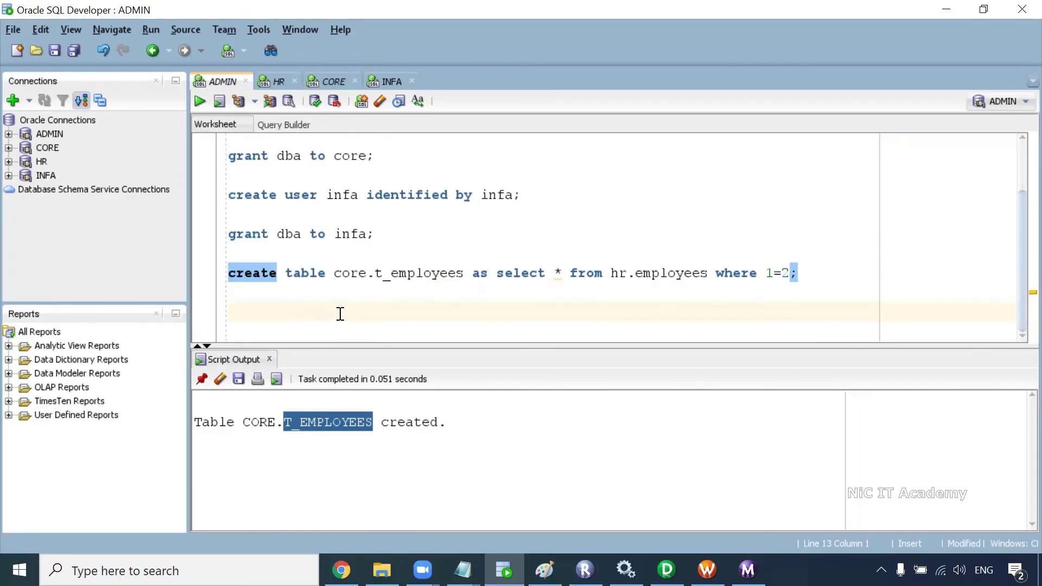
click(707, 569)
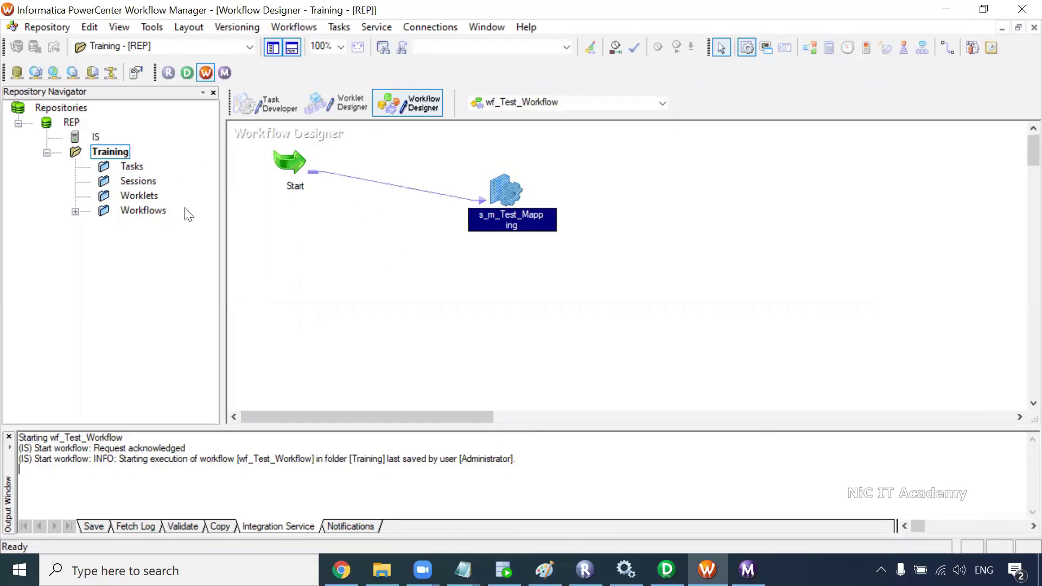
Step: Disconnect Workflow Manager from the REP repository and close it
right_click(74, 122)
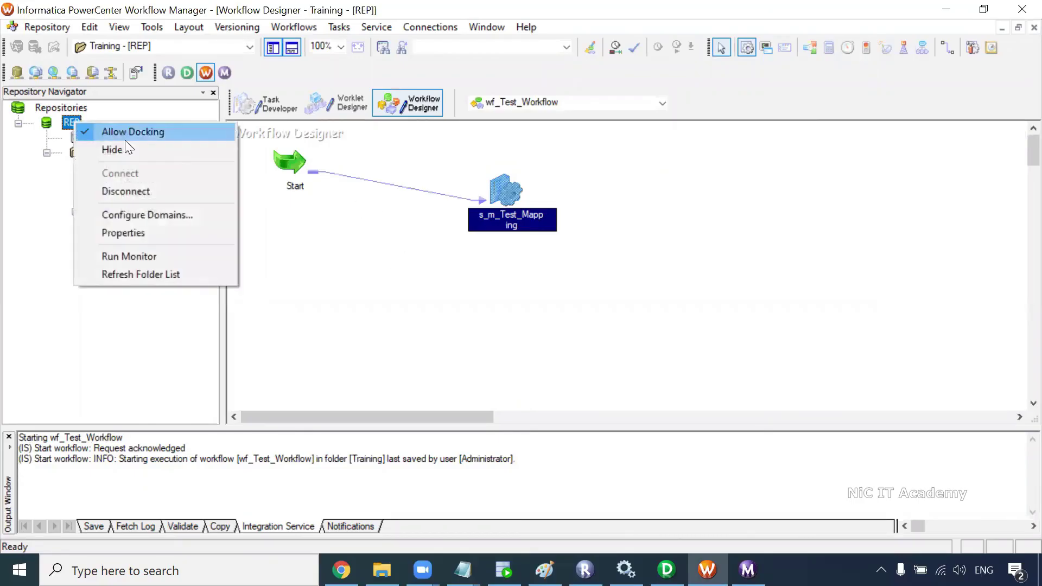
click(137, 191)
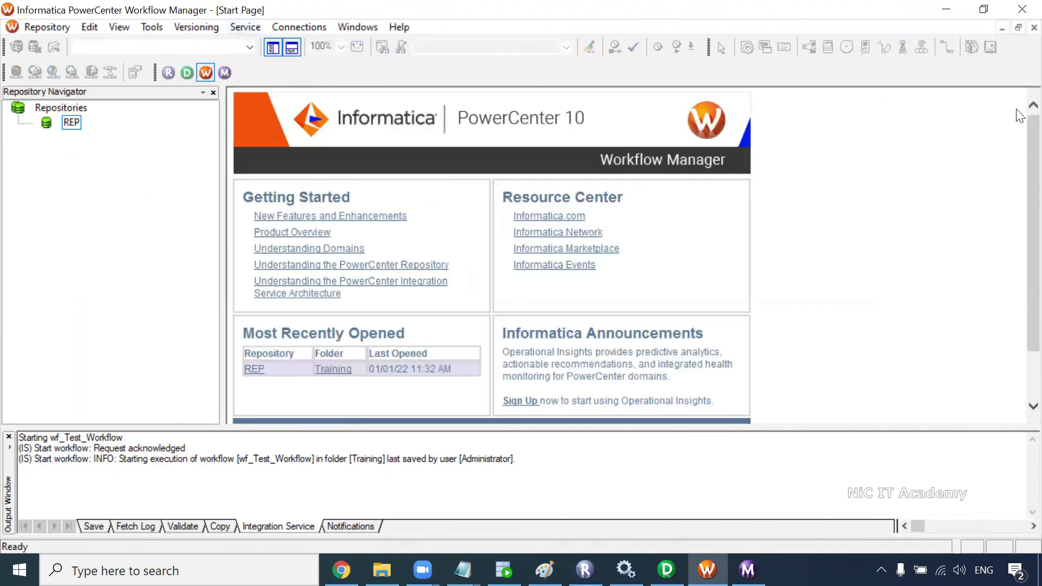
click(1020, 7)
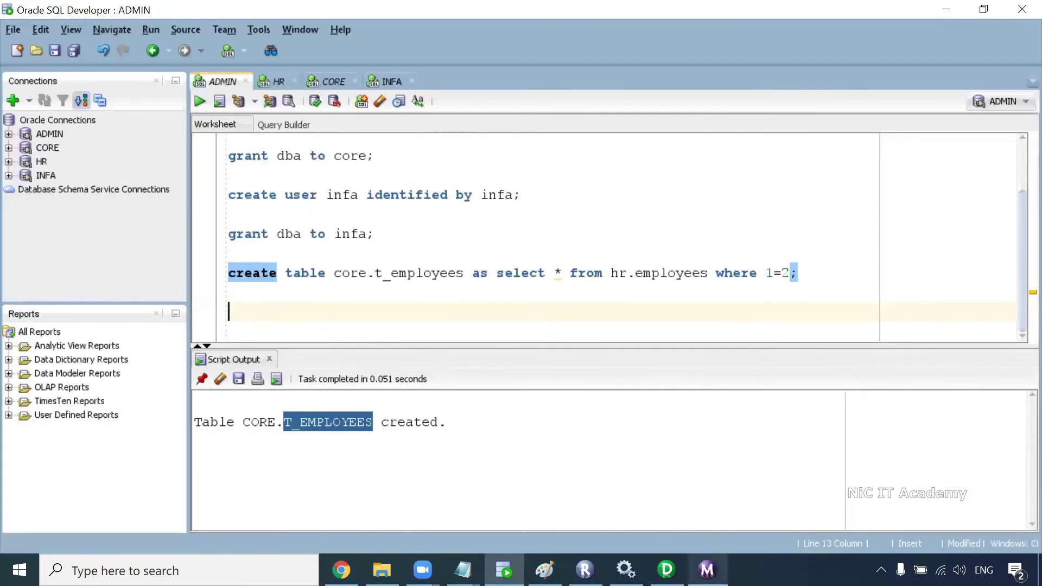
Step: Disconnect Workflow Monitor and Designer from REP, then close both windows
click(707, 569)
right_click(58, 81)
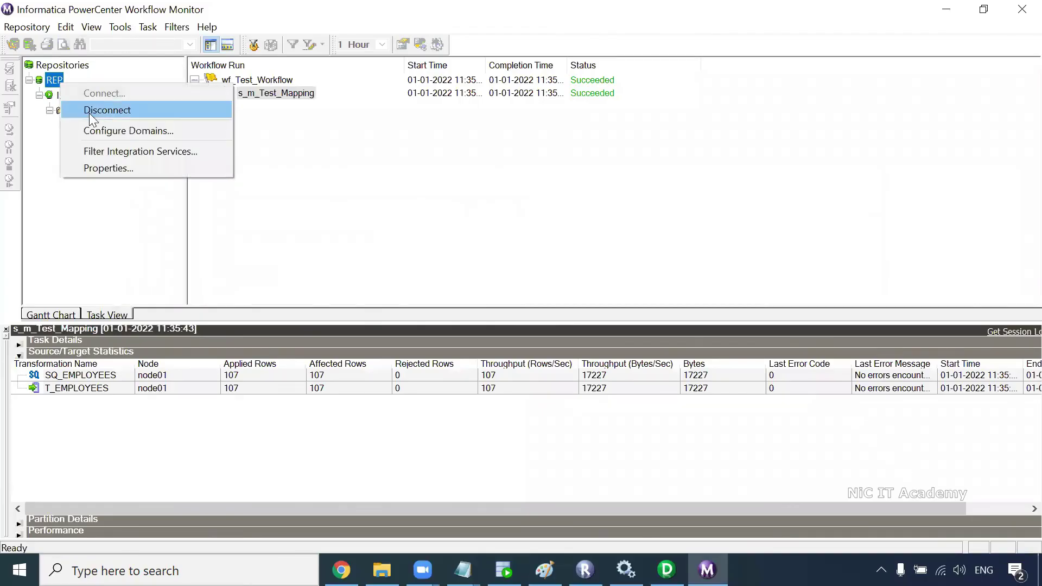
click(91, 111)
click(666, 570)
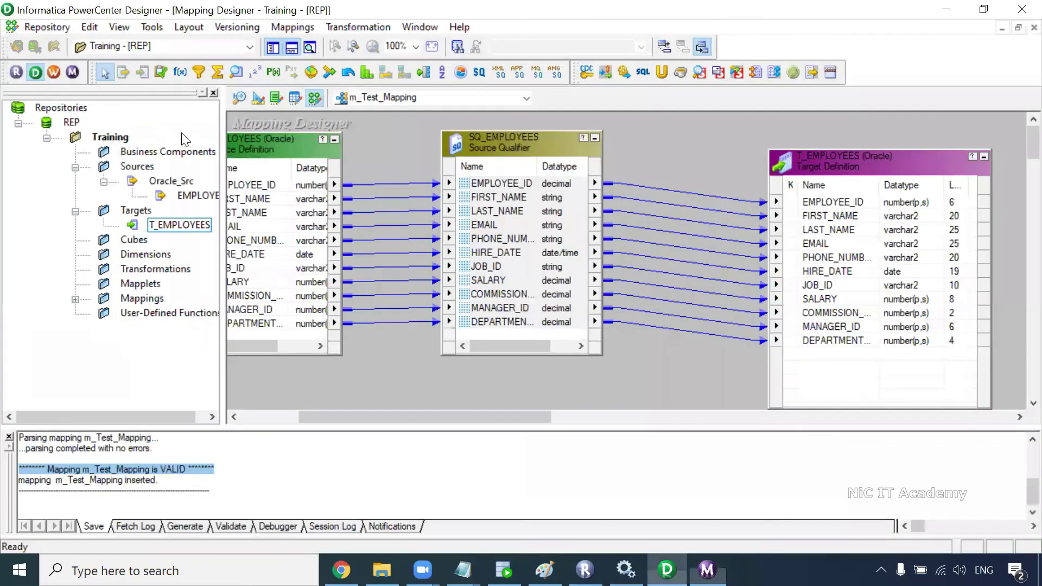
right_click(73, 116)
click(124, 184)
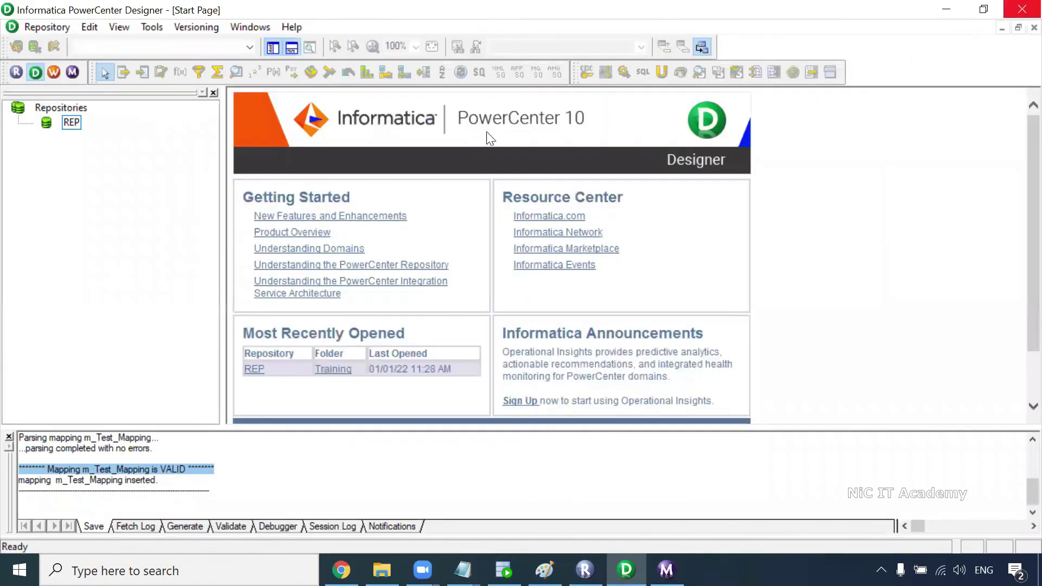
click(1022, 9)
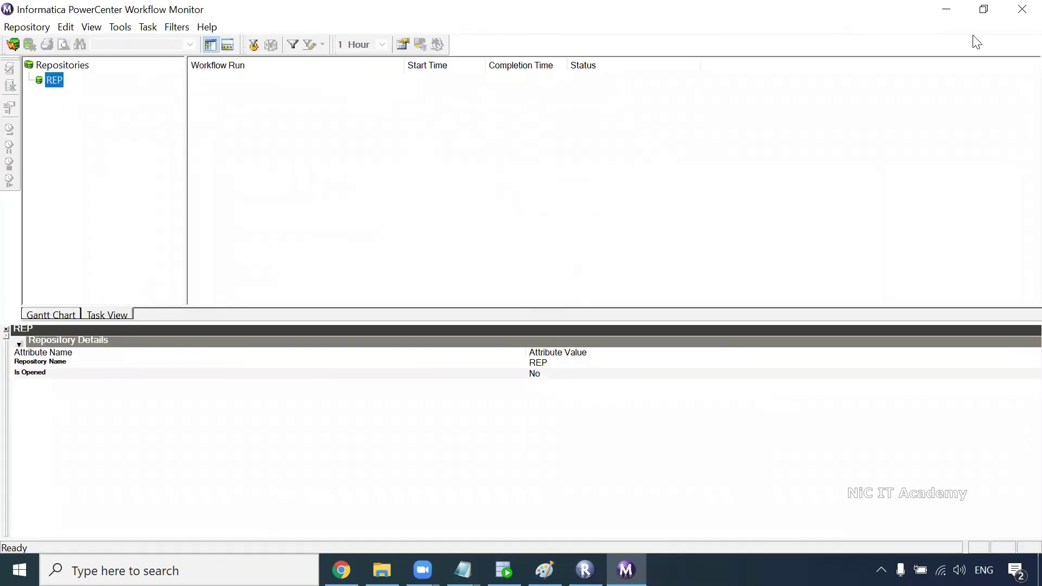
click(1019, 10)
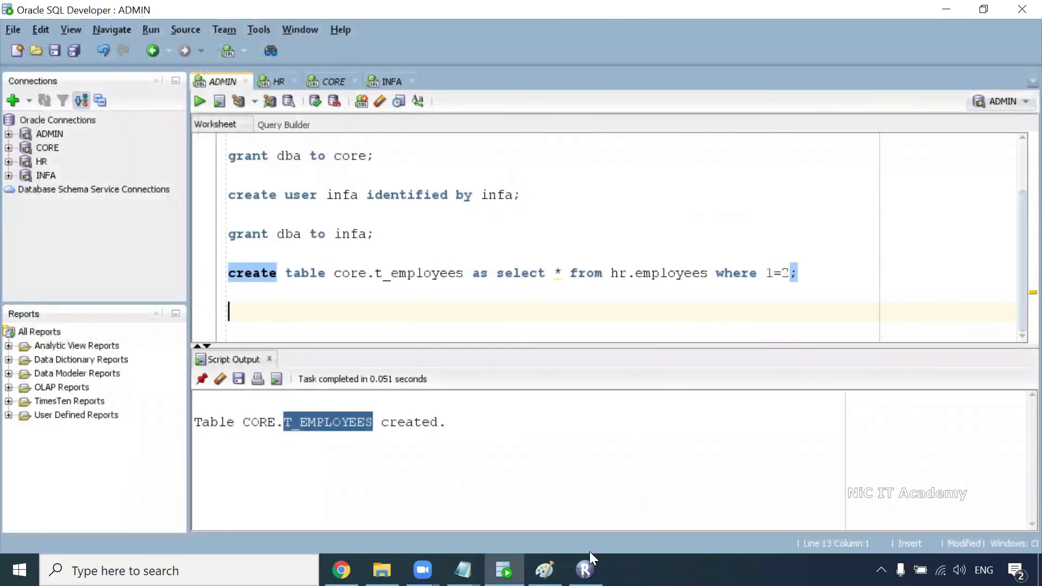
Step: Disconnect Repository Manager from REP and close it
click(584, 570)
right_click(52, 89)
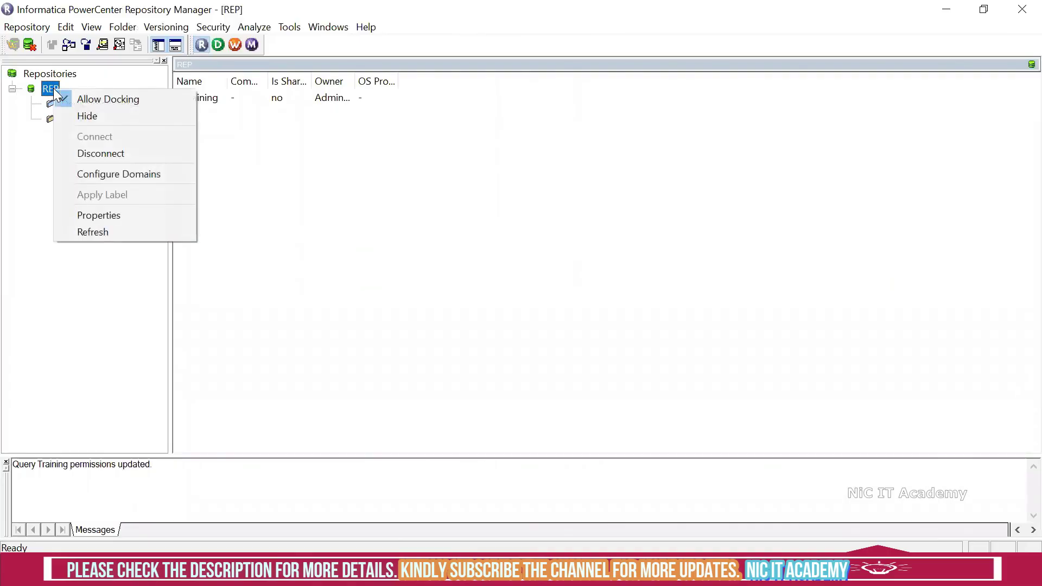
click(127, 153)
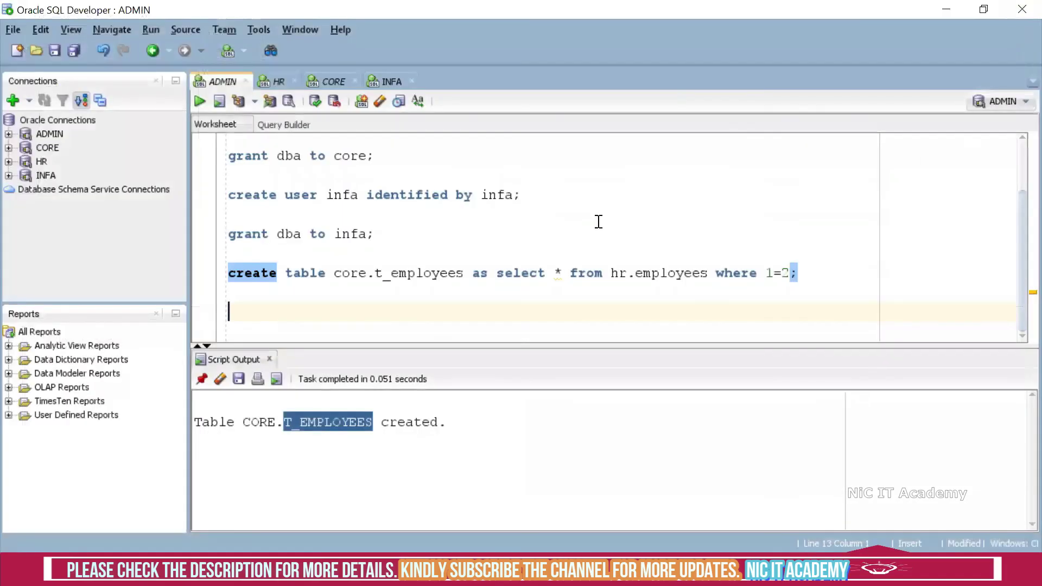
click(677, 213)
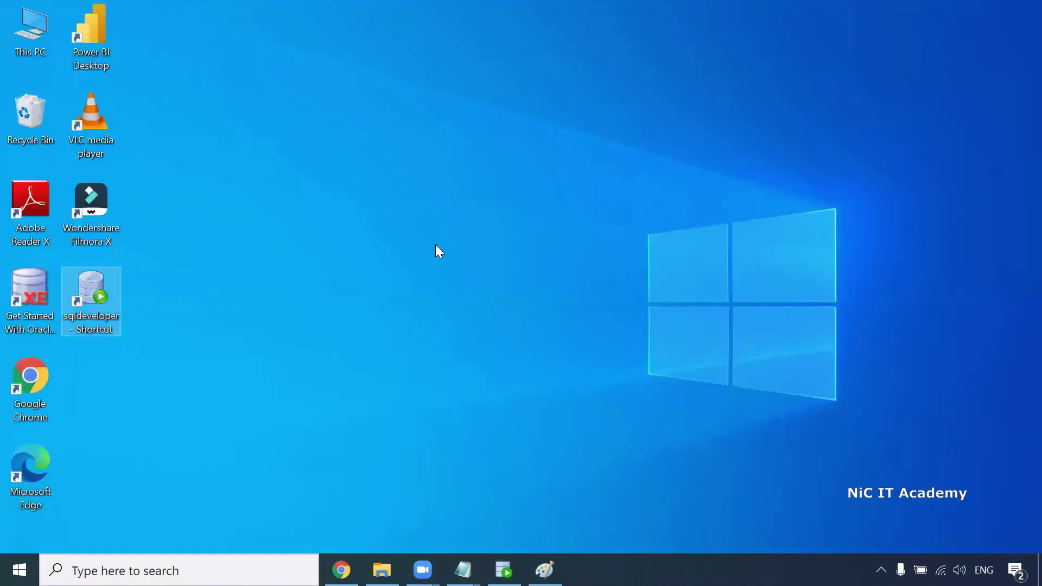
Step: Refresh the Windows desktop
right_click(414, 220)
click(477, 268)
mouse_move(94, 285)
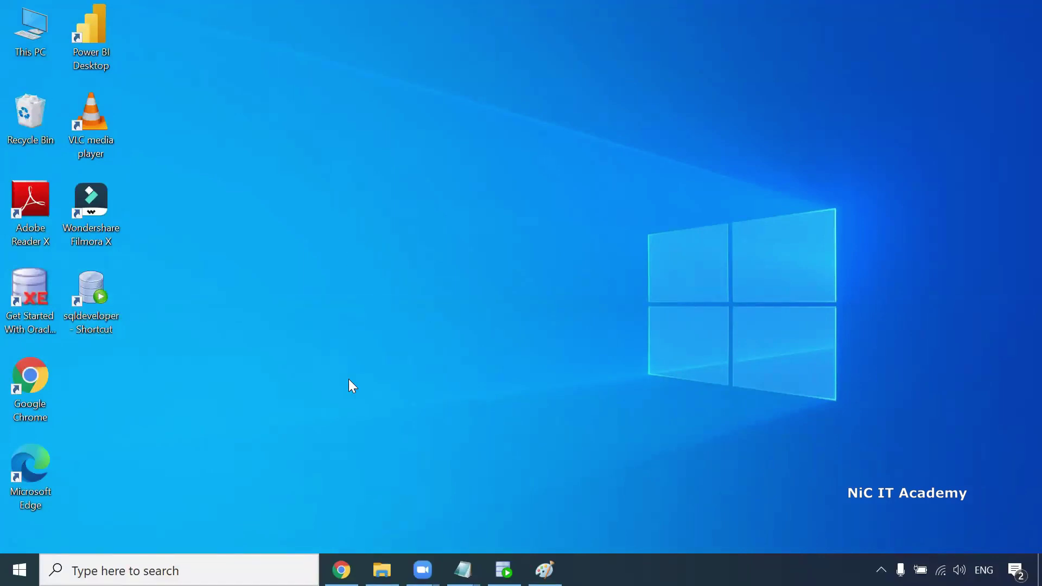
Step: In services.msc, confirm Informatica 10.4.1 is Running, then relaunch PowerCenter Designer
key(super+r)
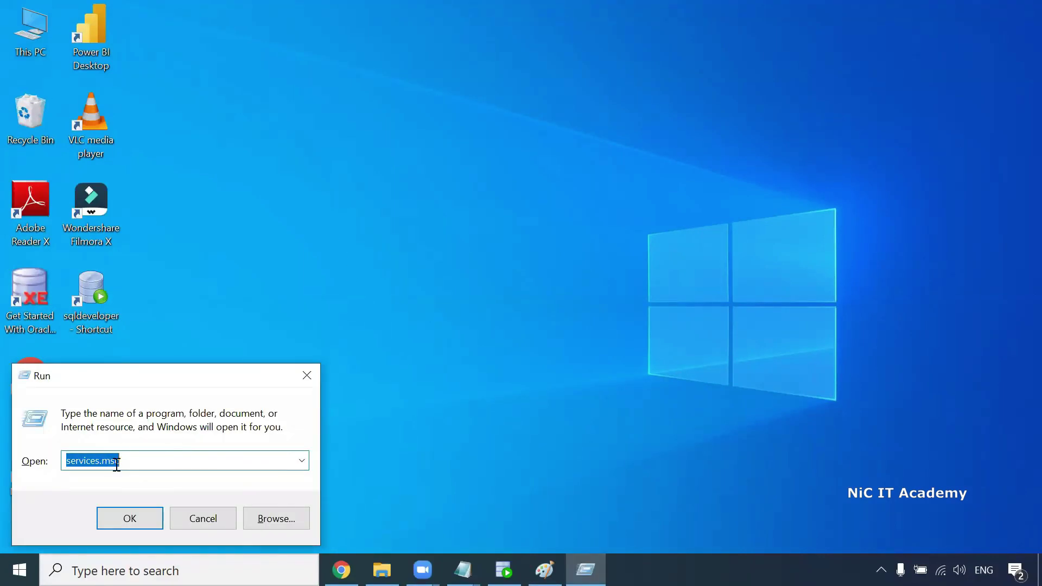
click(128, 518)
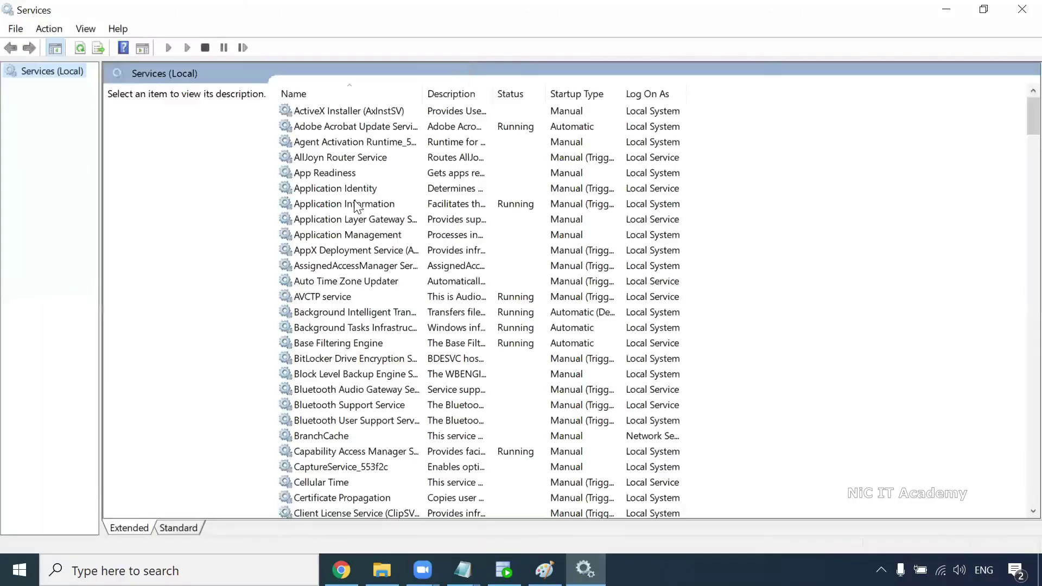
click(347, 191)
key(i)
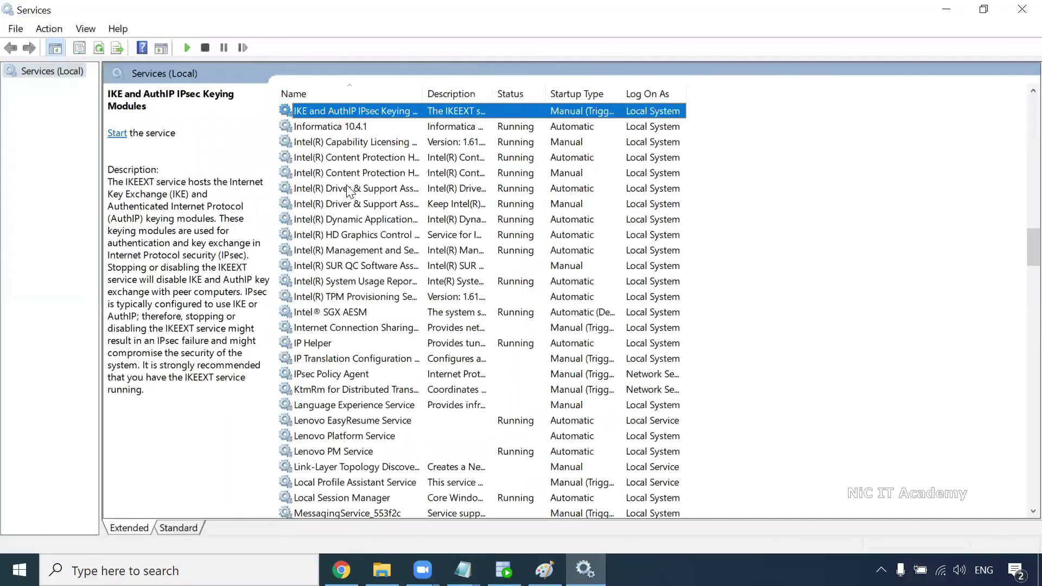
click(340, 125)
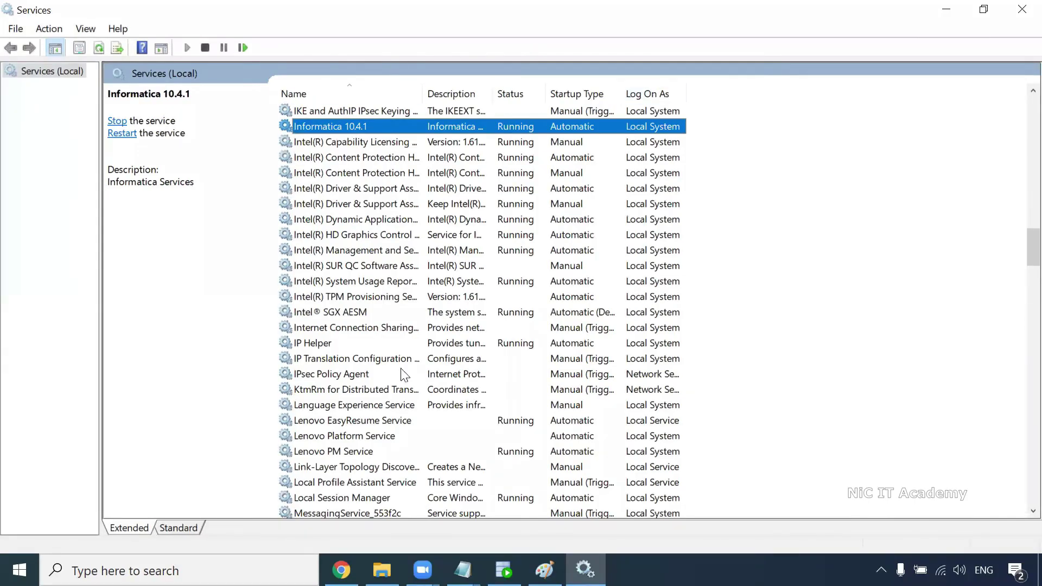
click(20, 570)
click(235, 158)
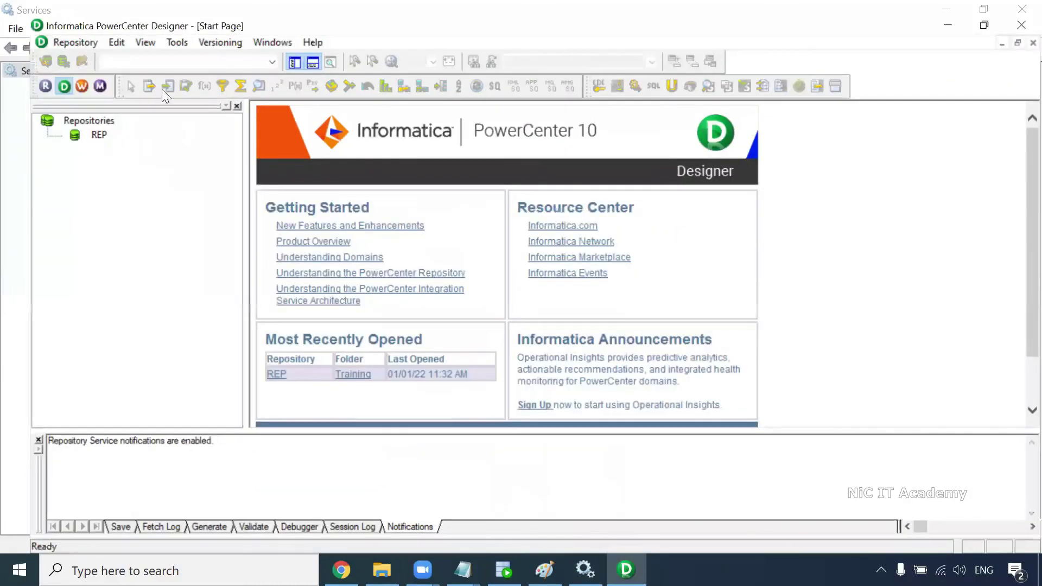
Step: Cancel connecting to REP, glance at the Paint schema diagram, and close Designer
double_click(71, 122)
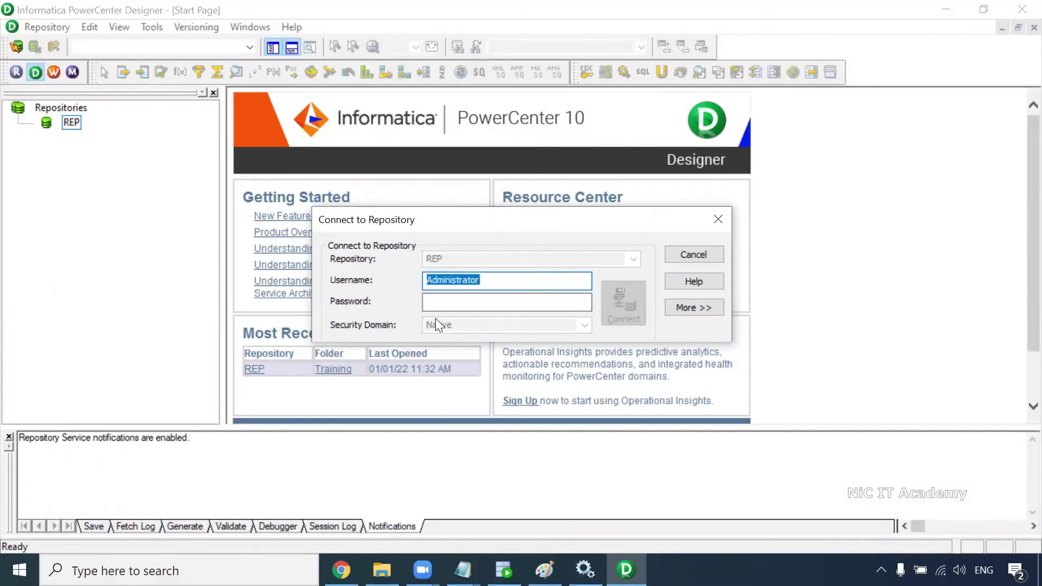
click(696, 254)
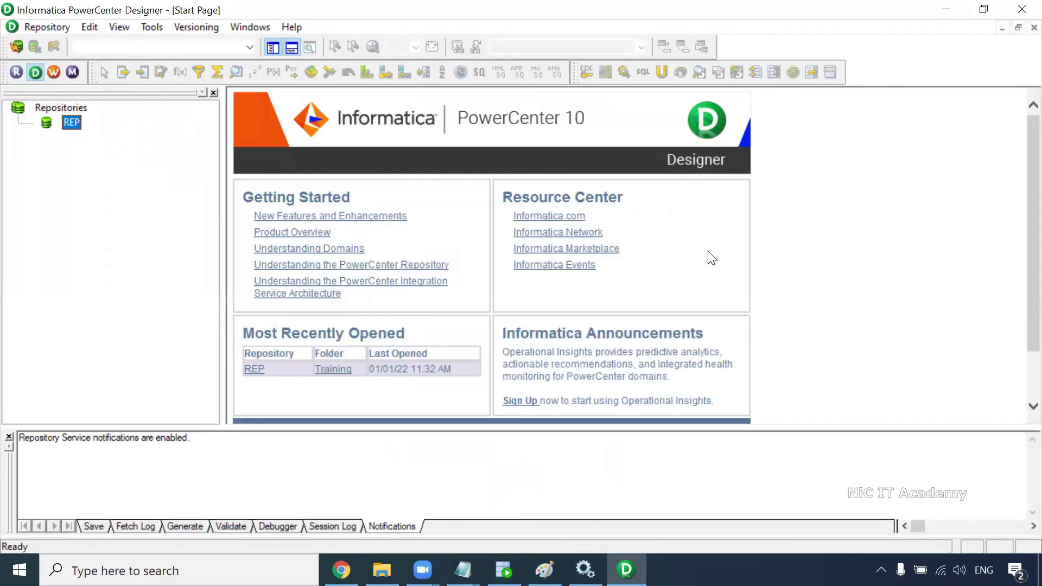
click(544, 570)
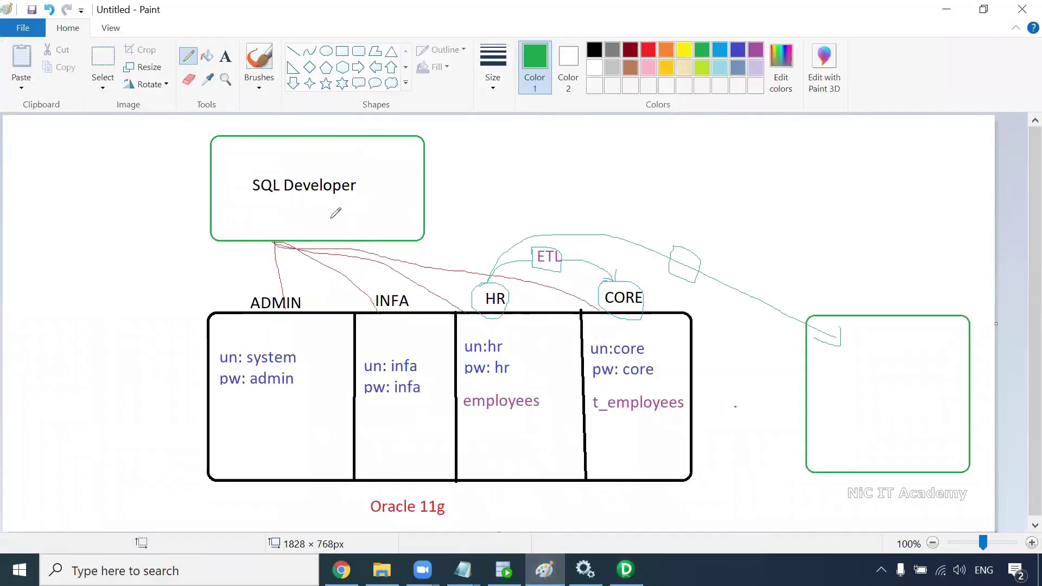
key(alt+Tab)
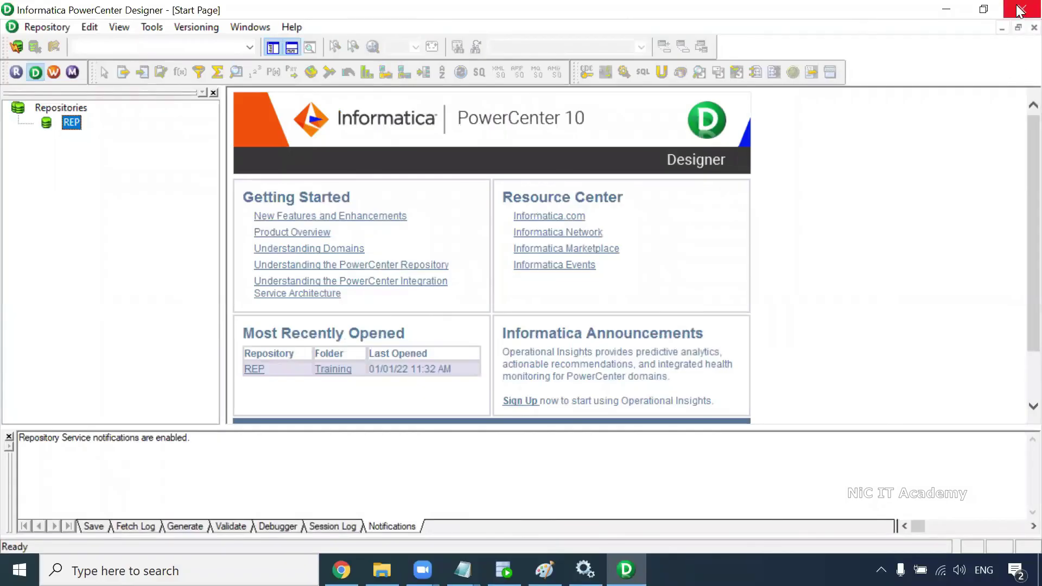
click(1022, 10)
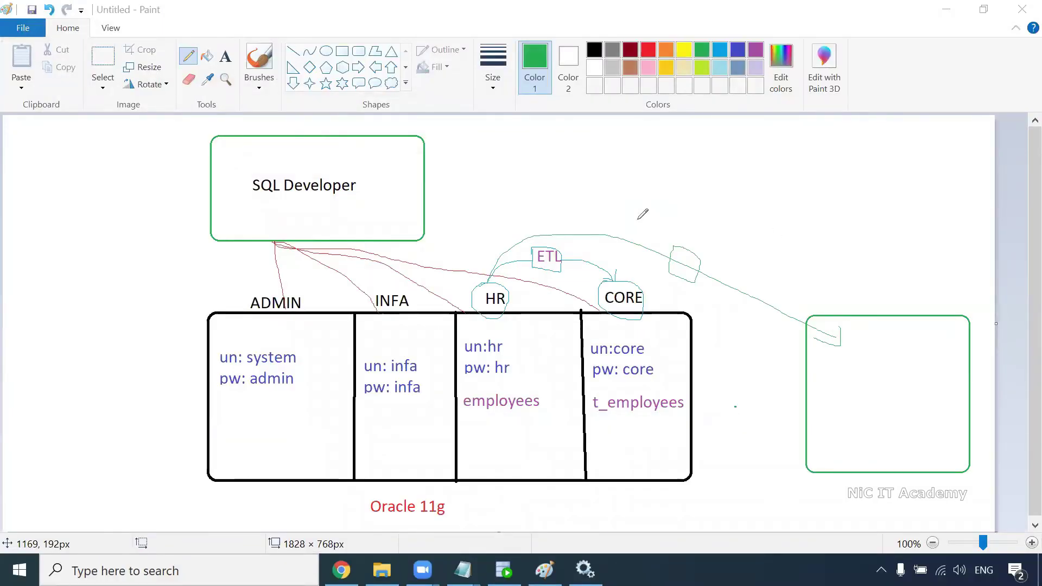